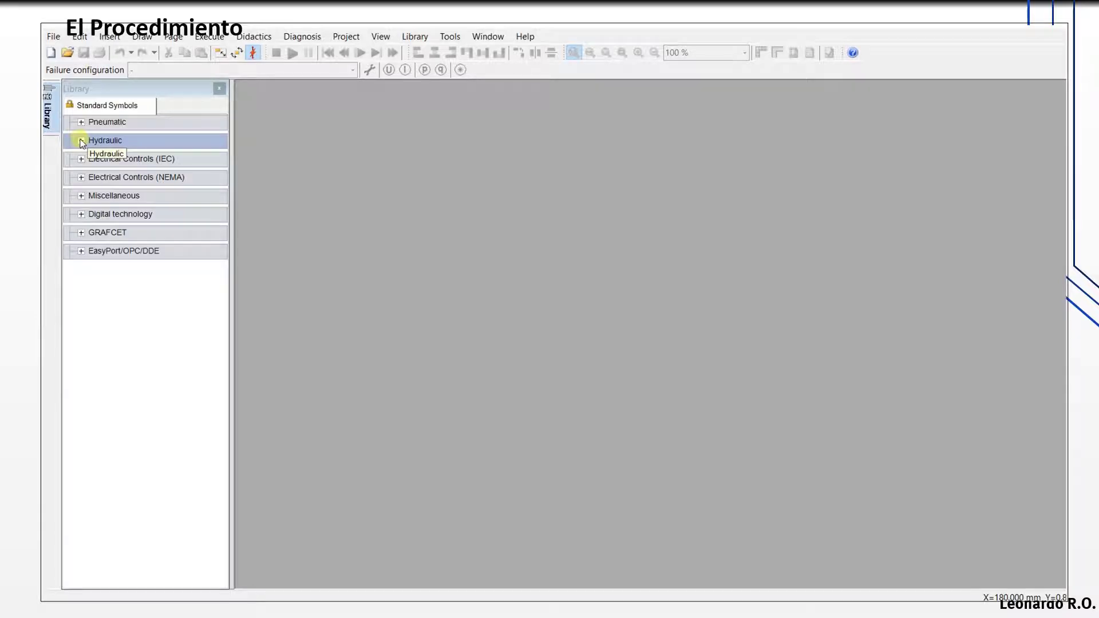
# Step: Expand the Hydraulic symbol library, collapse its flow control and shutoff valves group, and create a new blank circuit drawing
pyautogui.click(81, 141)
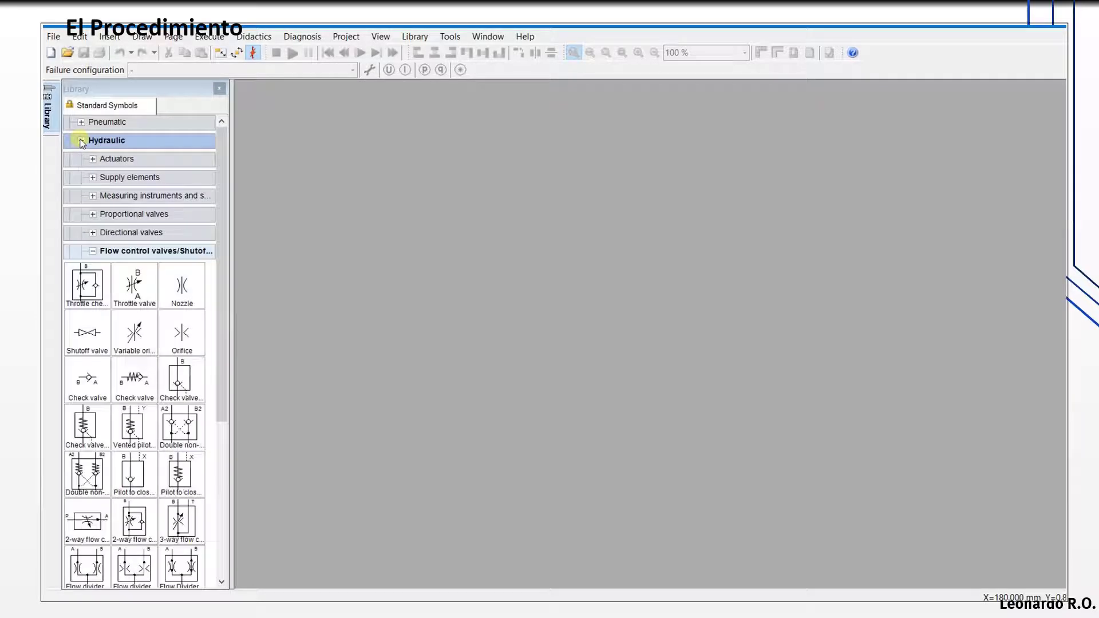
pyautogui.click(92, 251)
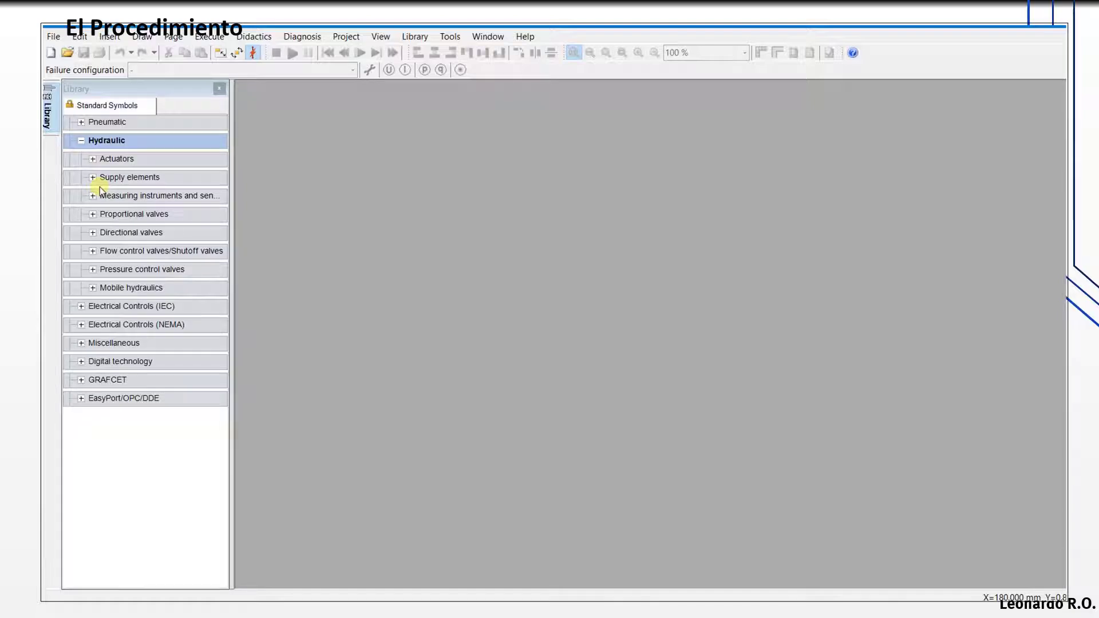
pyautogui.click(51, 54)
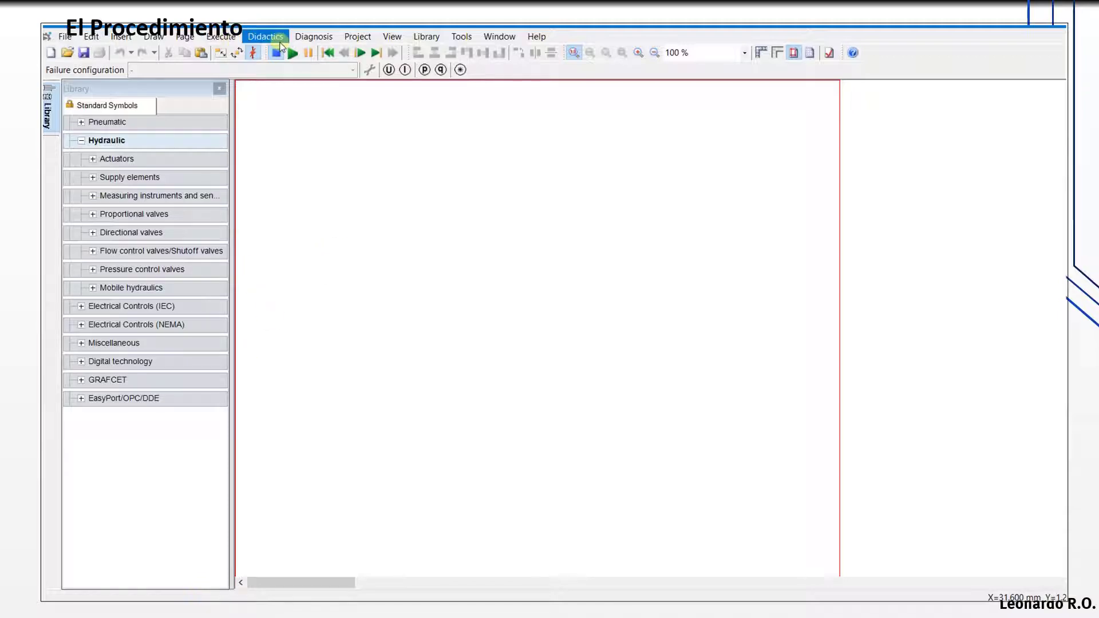
# Step: Open the Didactics Material for hydraulics and move its window clear of the drawing
pyautogui.click(264, 38)
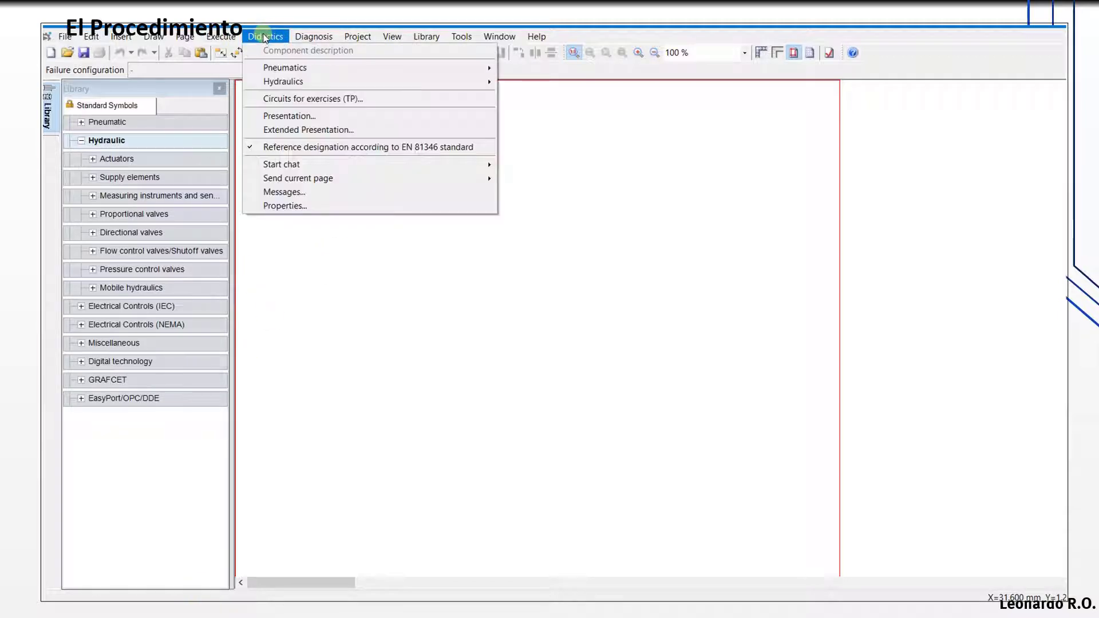
pyautogui.moveTo(278, 85)
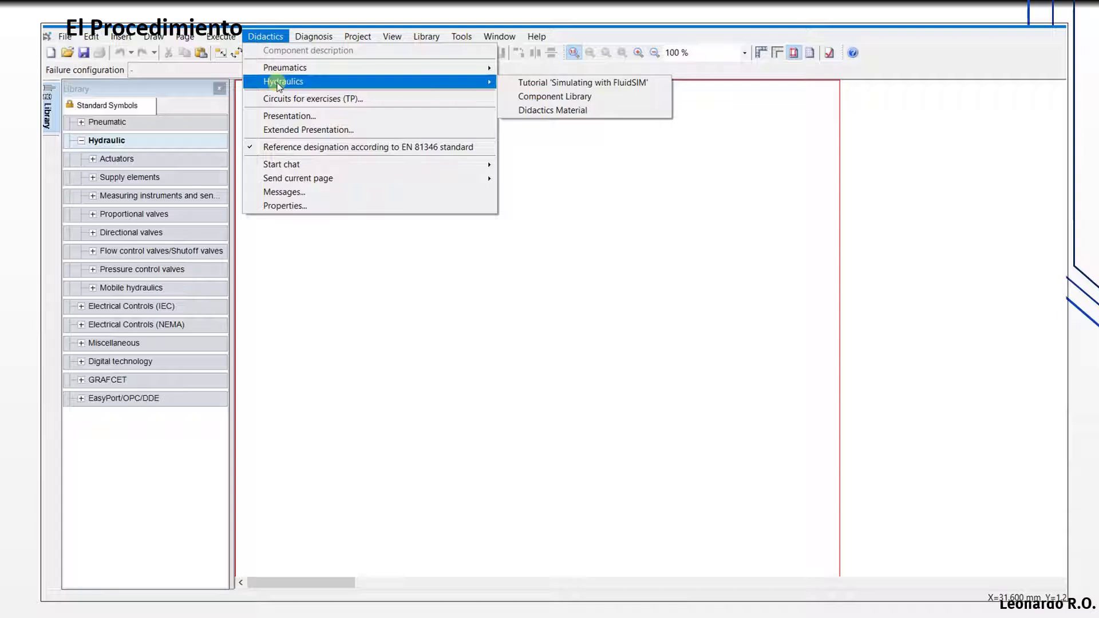
pyautogui.click(533, 111)
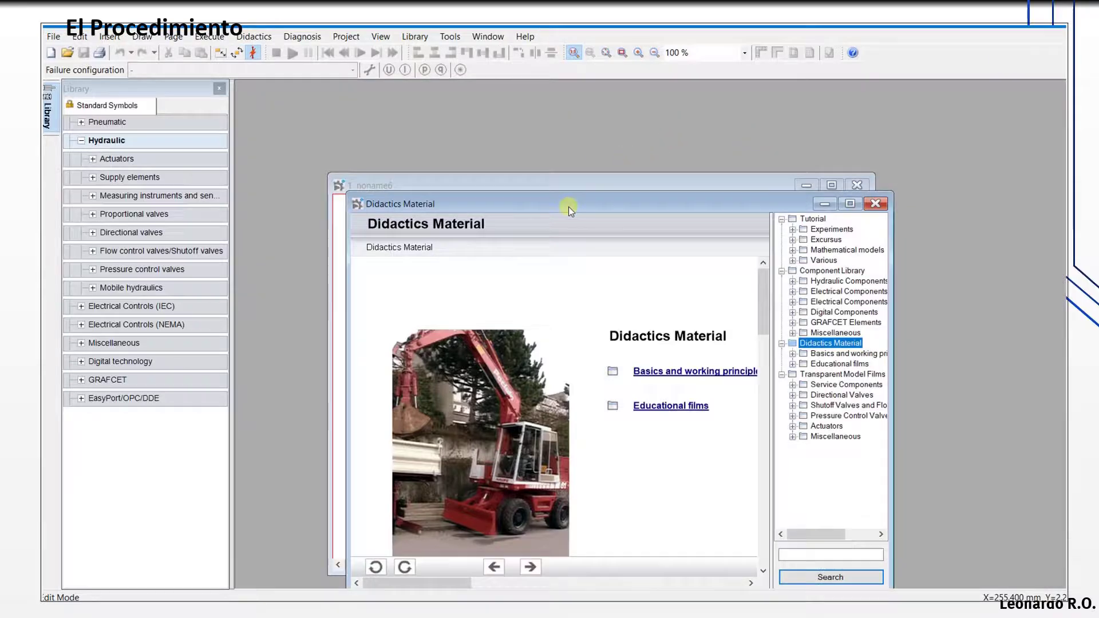
pyautogui.moveTo(568, 207); pyautogui.dragTo(468, 104)
# Step: Read the Pump unit page under the Service Components of the Hydraulic Components in the Component Library
pyautogui.click(724, 168)
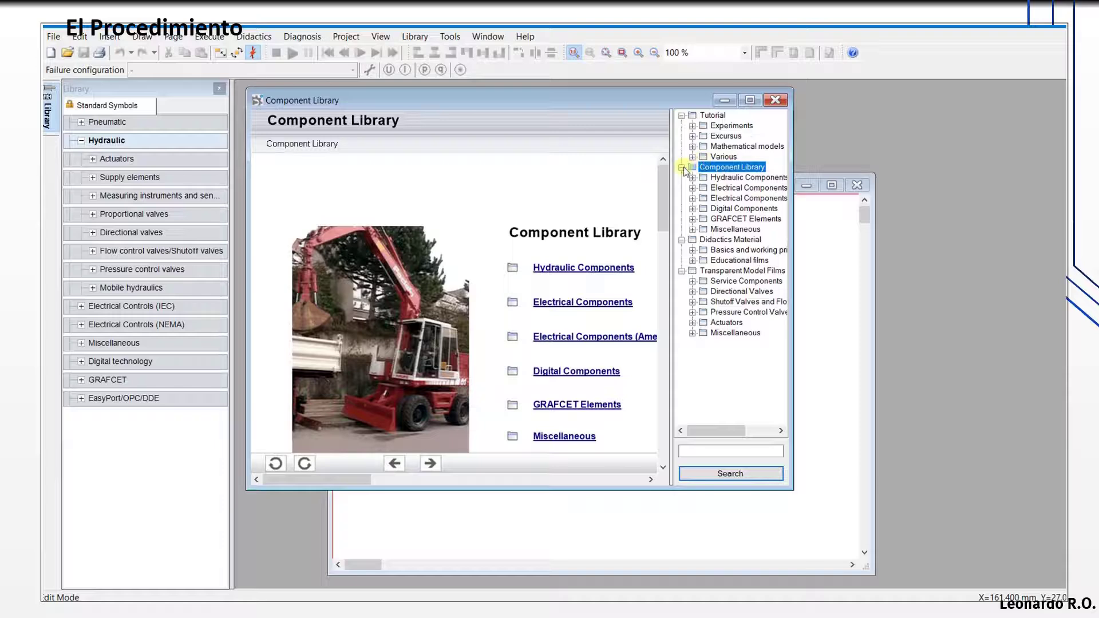
pyautogui.click(710, 177)
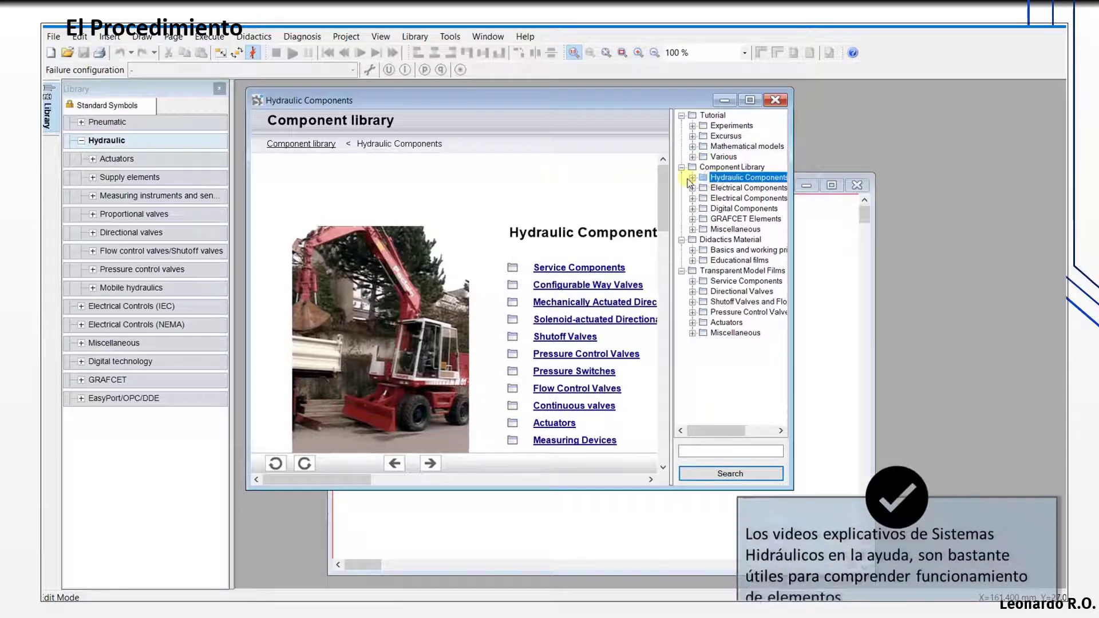
pyautogui.click(691, 178)
pyautogui.click(713, 189)
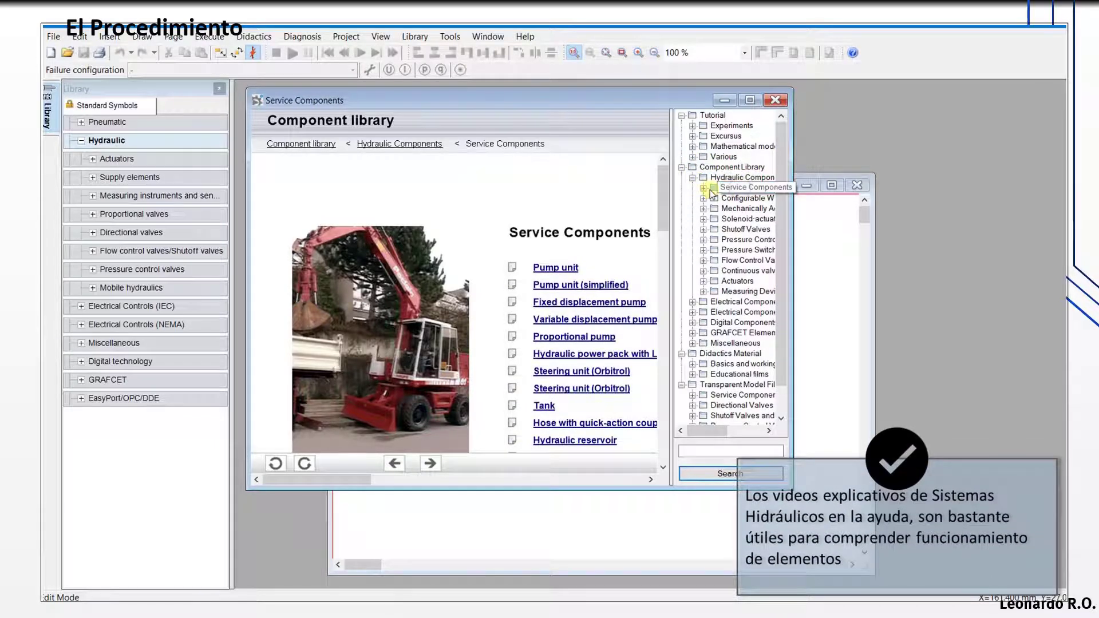
pyautogui.click(704, 187)
pyautogui.click(748, 198)
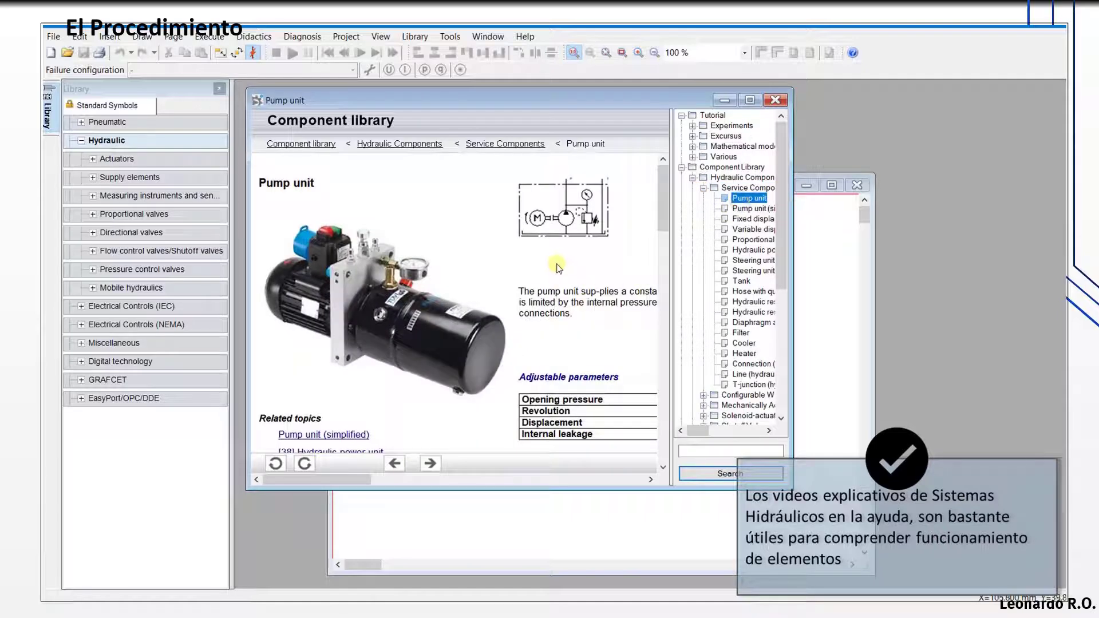
pyautogui.scroll(-3, 564, 274)
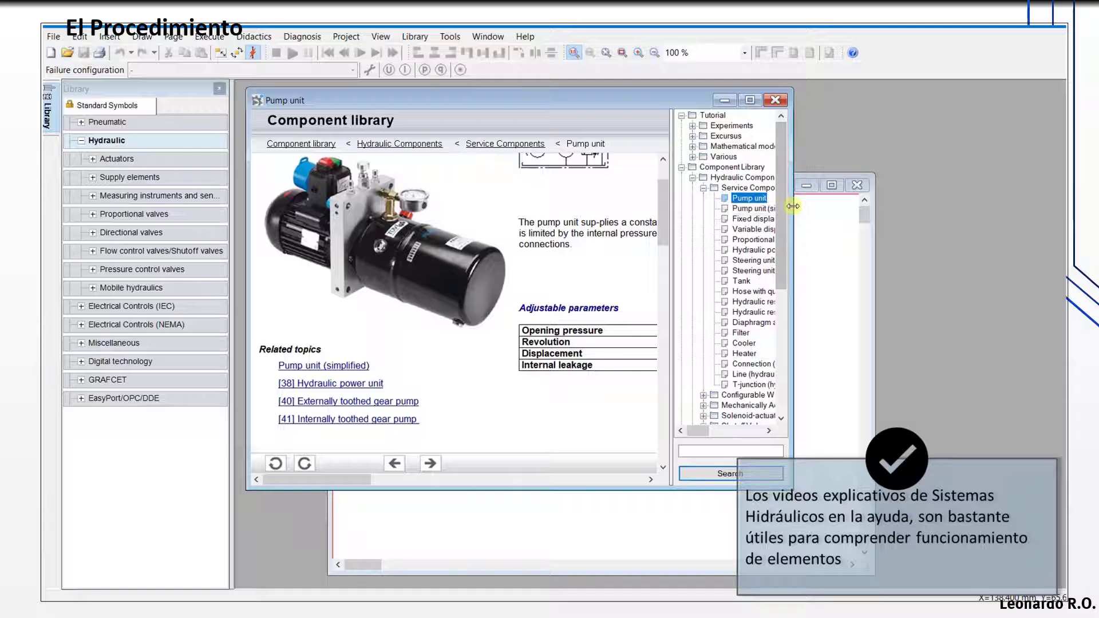
# Step: Widen the help window and its topic tree, and view the Steering unit (Orbitrol), Hose with quick-action coupling and Cooler pages
pyautogui.moveTo(793, 204); pyautogui.dragTo(913, 206)
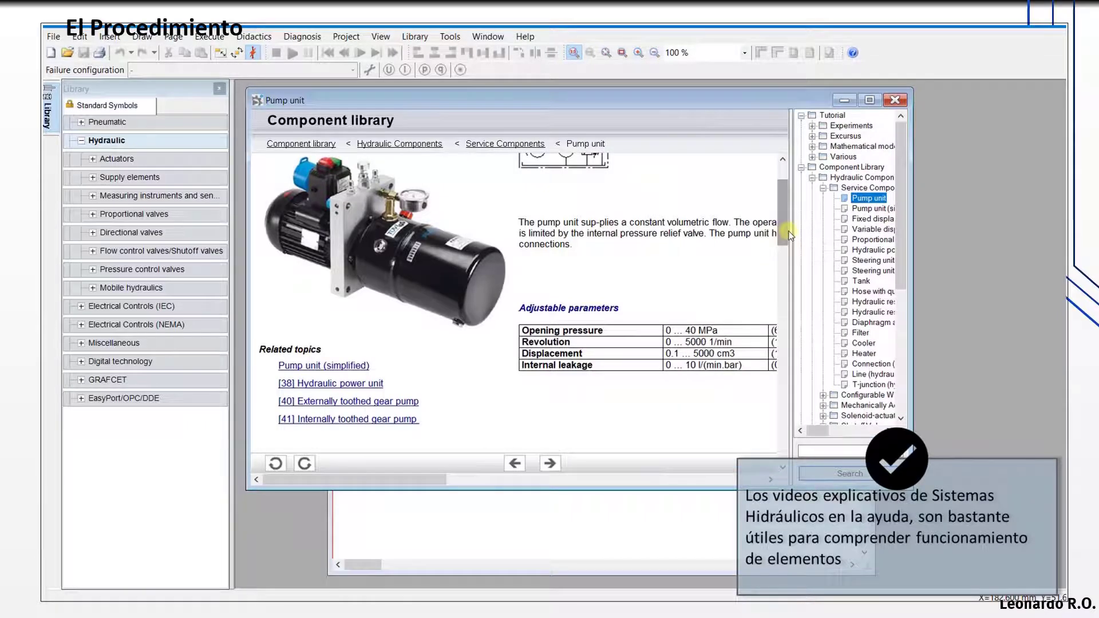
pyautogui.moveTo(790, 232); pyautogui.dragTo(669, 241)
pyautogui.click(757, 261)
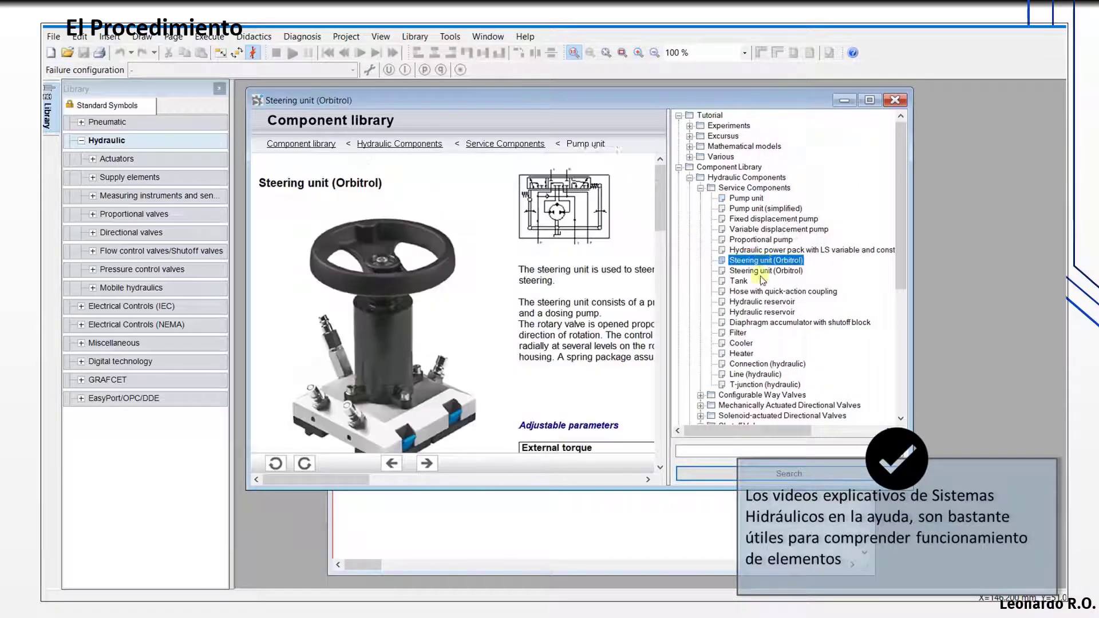
pyautogui.click(748, 291)
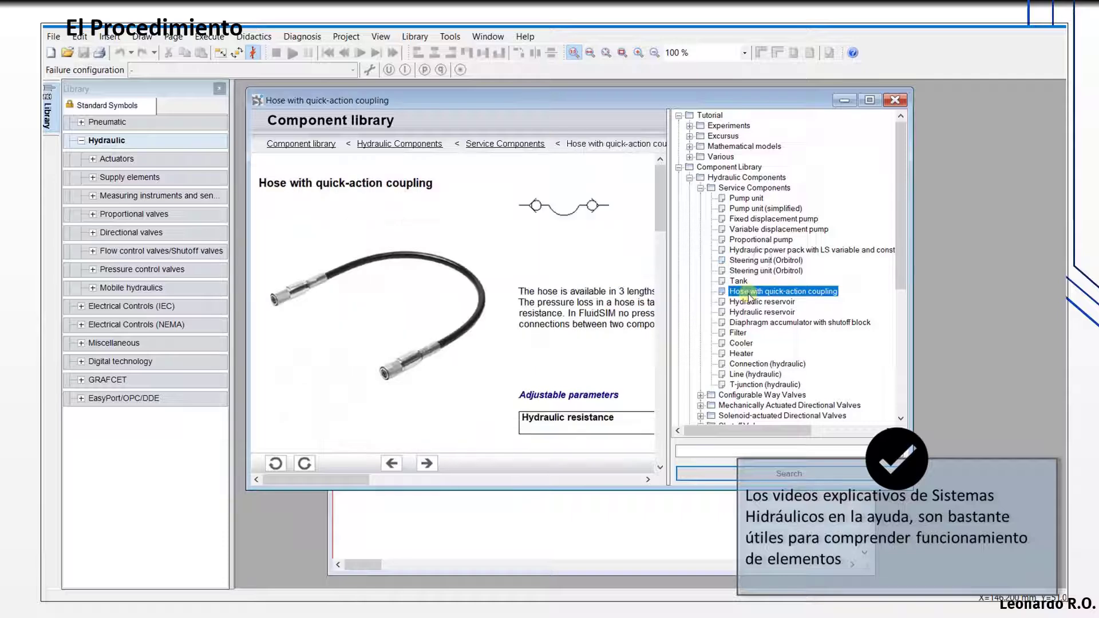
pyautogui.click(740, 343)
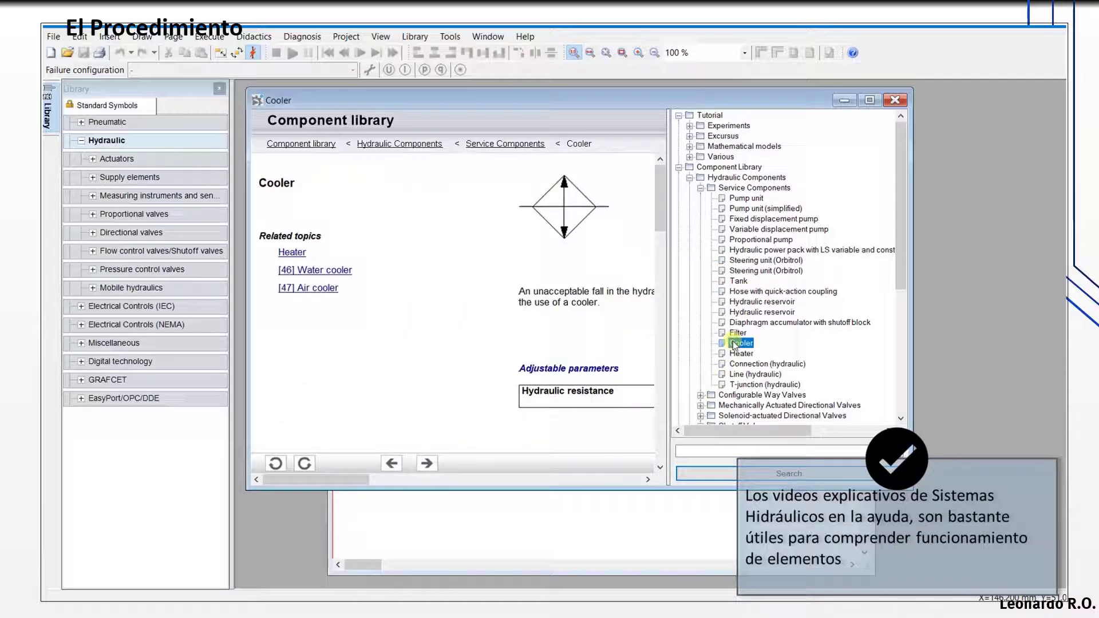
# Step: Collapse the Hydraulic Components topics and view the mathematical models of the hydraulic reservoir and the 3-way flow control valve
pyautogui.click(701, 188)
pyautogui.click(690, 178)
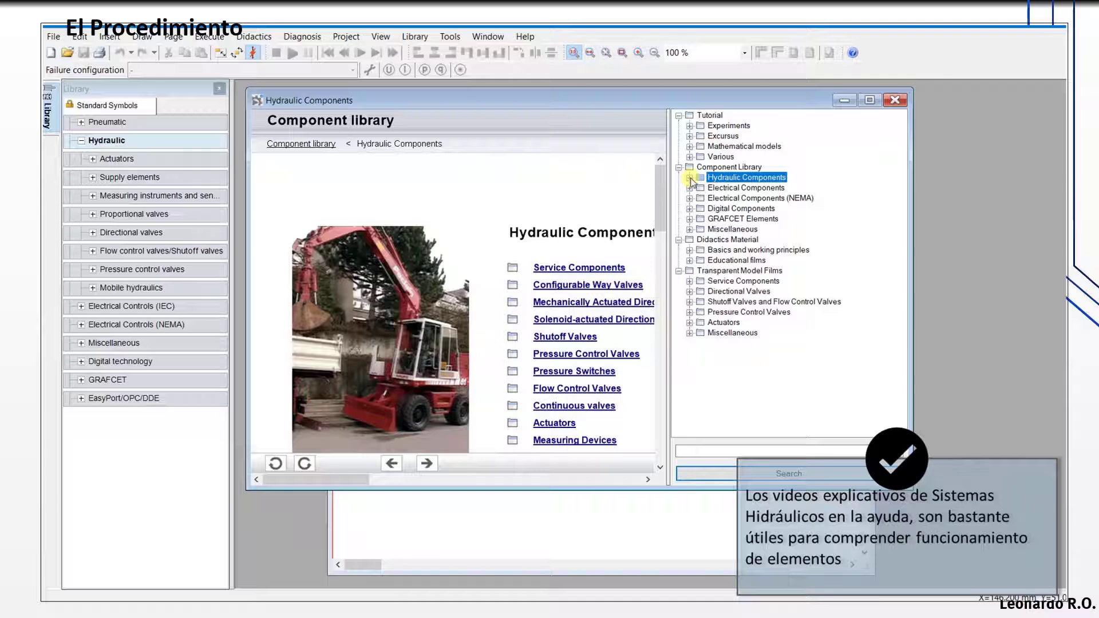
pyautogui.click(690, 147)
pyautogui.click(729, 147)
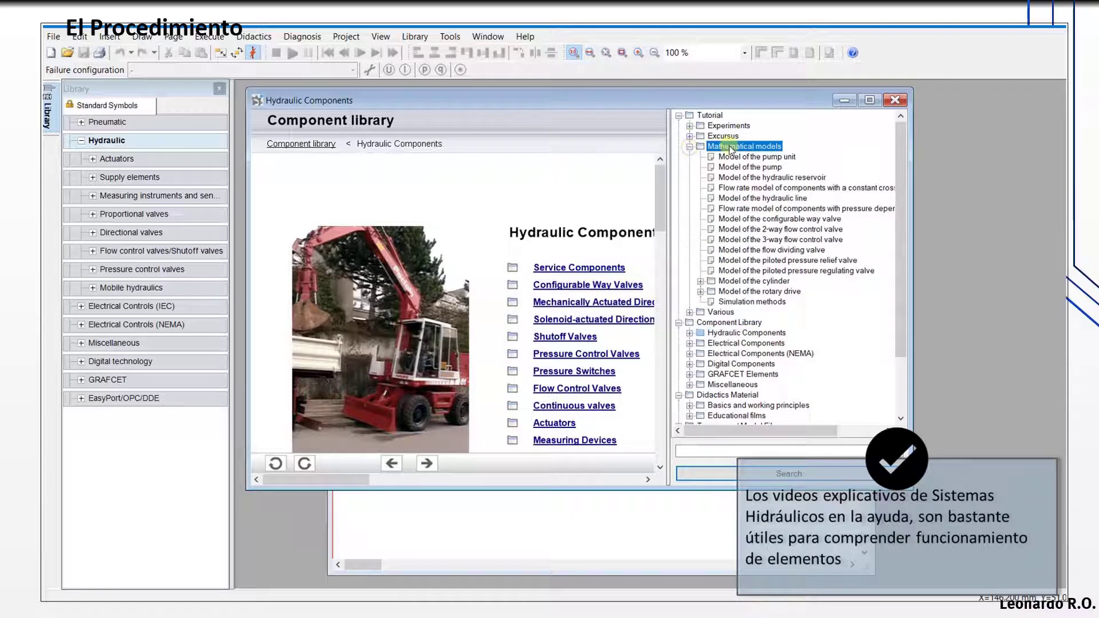
pyautogui.click(731, 177)
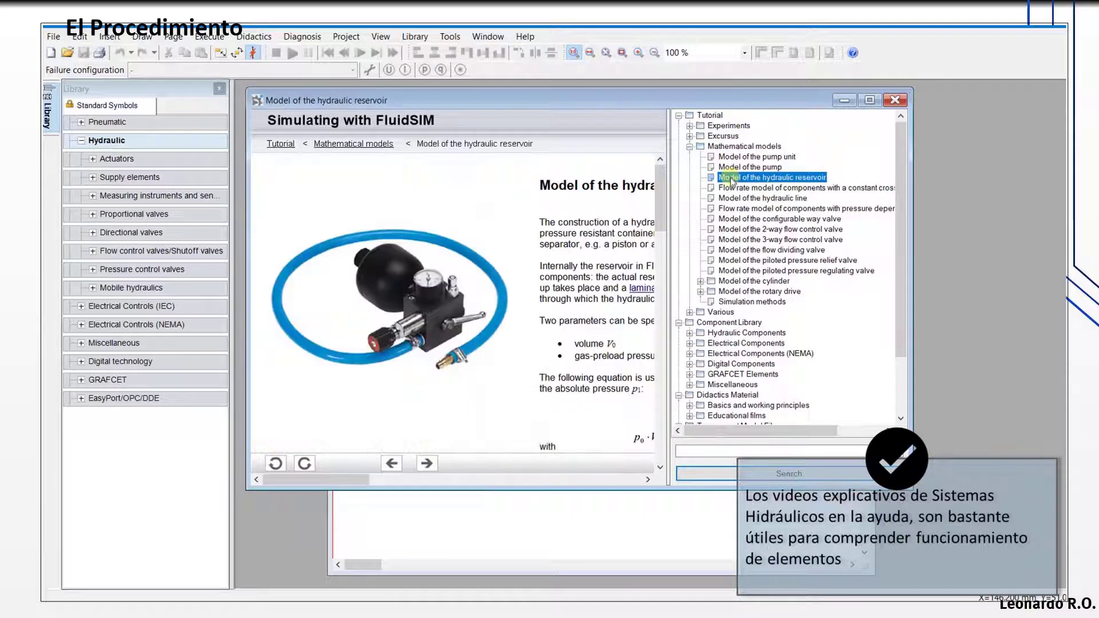
pyautogui.click(731, 221)
pyautogui.click(732, 241)
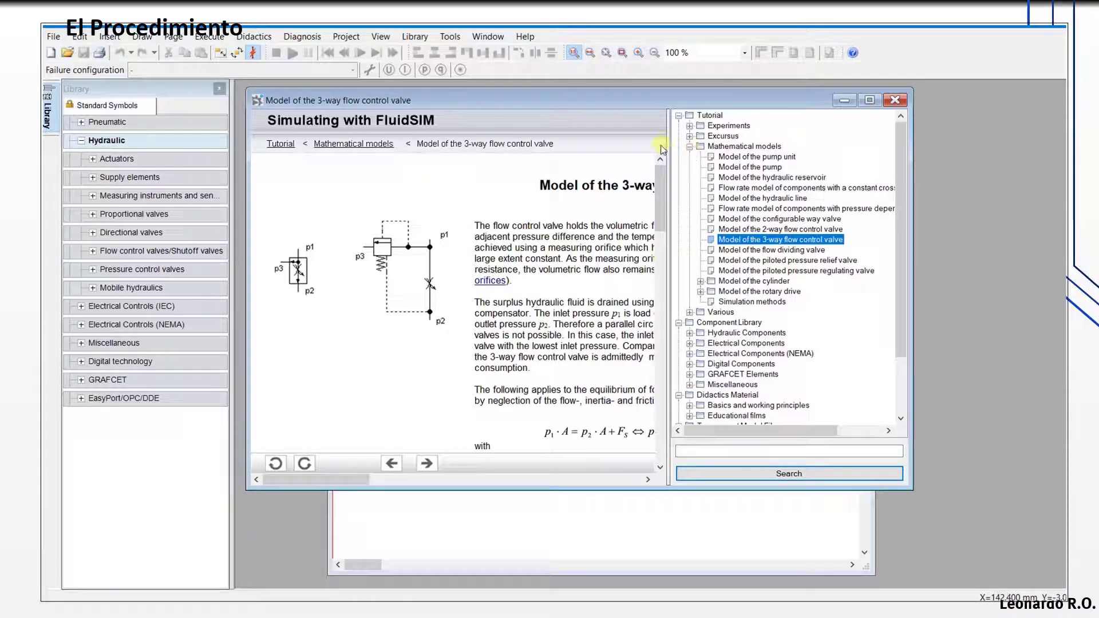
# Step: Collapse the Mathematical models topic and examine the contents of the tutorial's Excursus and Experiments topics
pyautogui.doubleClick(713, 146)
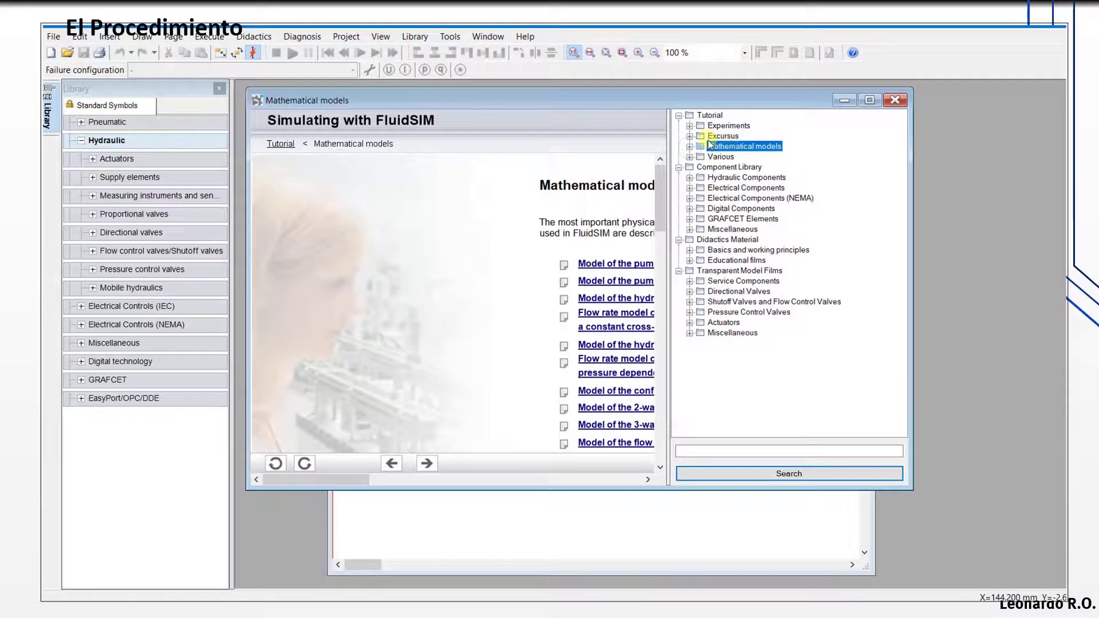
pyautogui.click(690, 135)
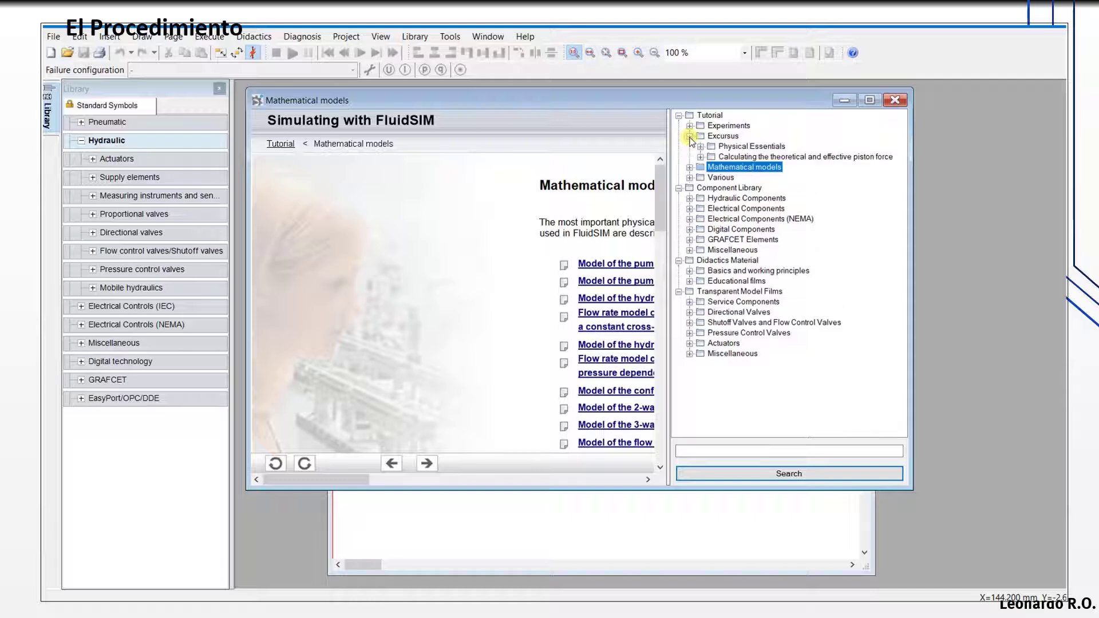
pyautogui.click(690, 136)
pyautogui.click(690, 125)
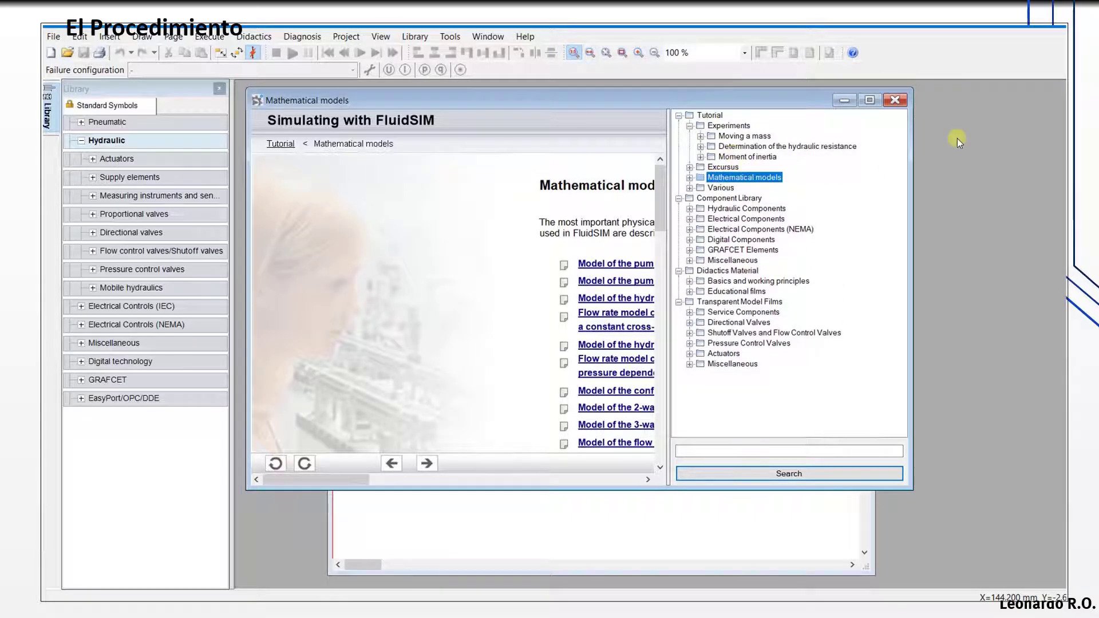
# Step: Close the help window, then move the blank drawing's window beside the symbol library and enlarge it
pyautogui.click(896, 101)
pyautogui.moveTo(458, 191); pyautogui.dragTo(371, 107)
pyautogui.moveTo(784, 487); pyautogui.dragTo(856, 538)
# Step: Place a double acting cylinder from the hydraulic actuators near the drawing's upper-left corner, and collapse the Actuators group
pyautogui.doubleClick(110, 160)
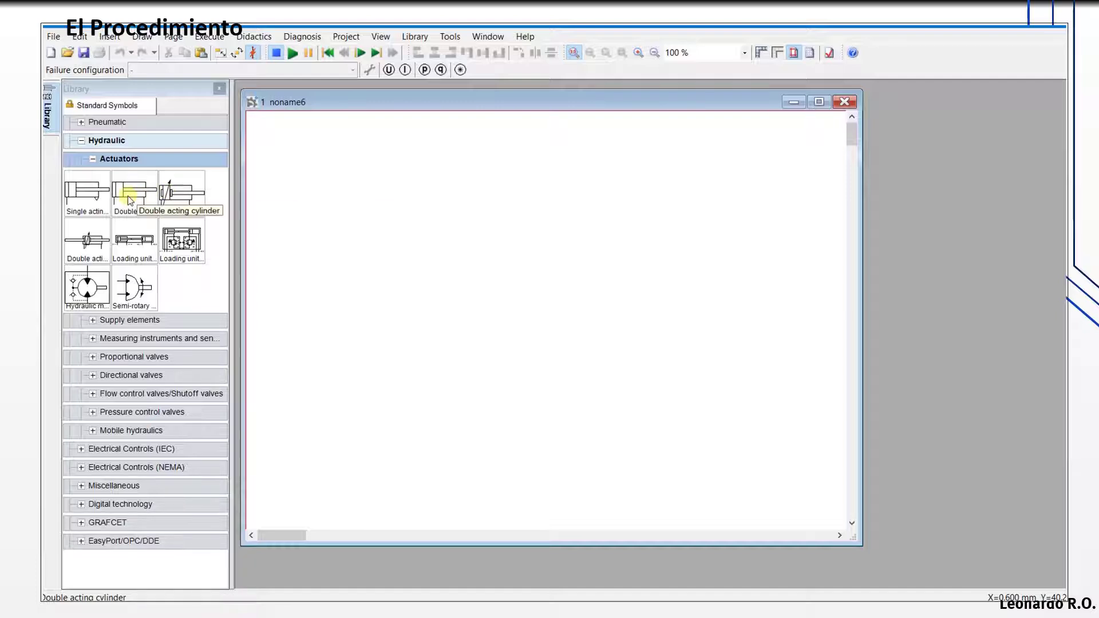
pyautogui.moveTo(128, 196); pyautogui.dragTo(320, 150)
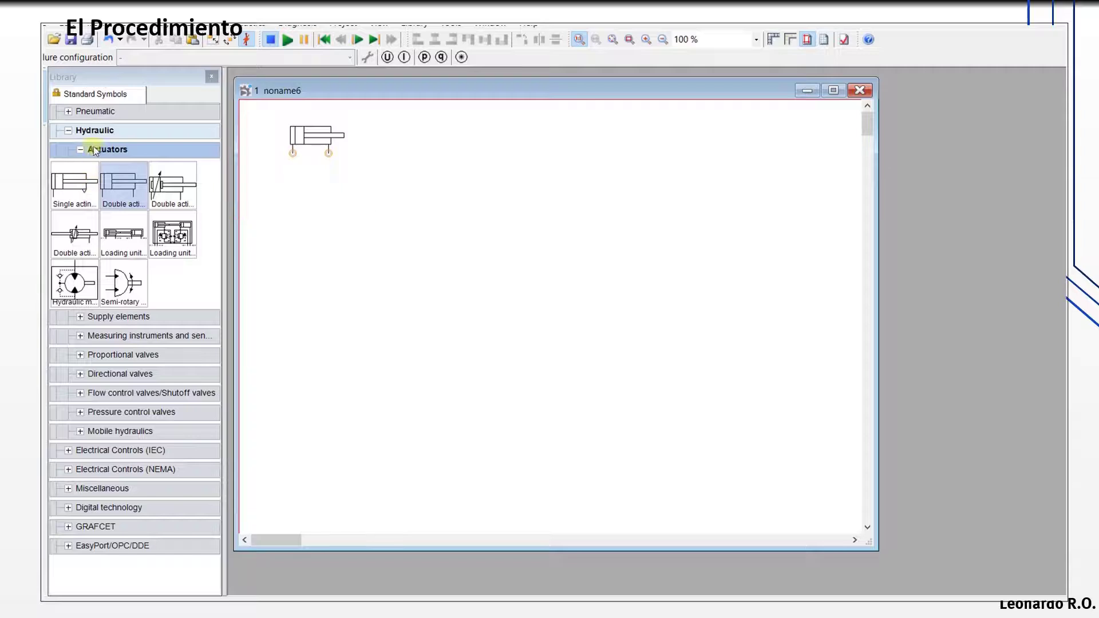
pyautogui.click(81, 150)
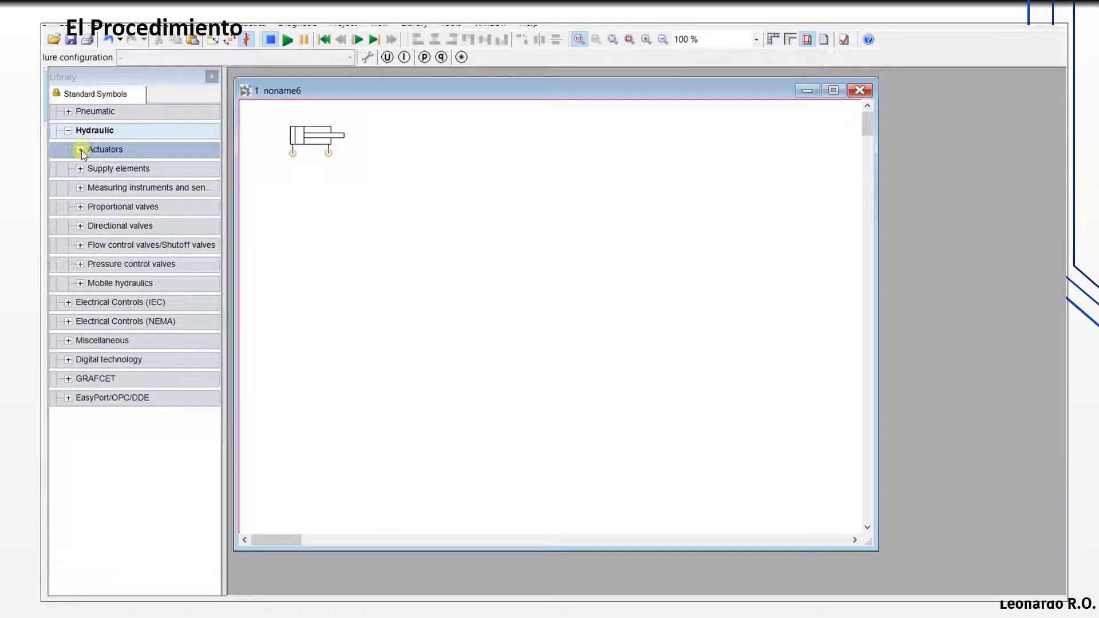
# Step: Place the mechanically operated 4/2-way hand-lever valve with parallel flow in its rest position below the cylinder
pyautogui.click(84, 228)
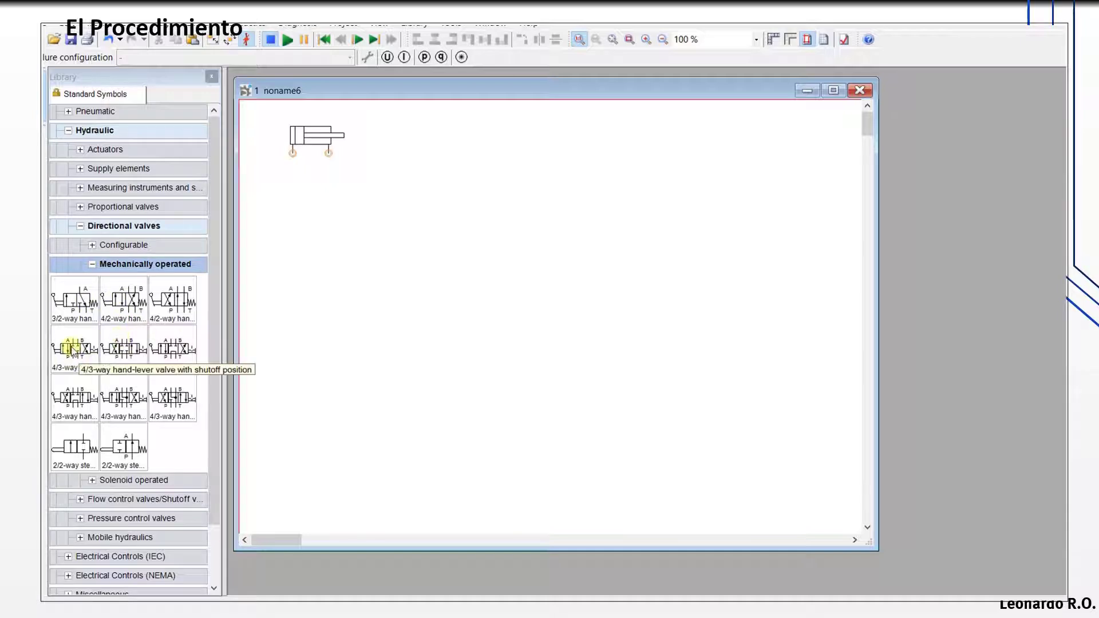
pyautogui.moveTo(173, 298); pyautogui.dragTo(302, 248)
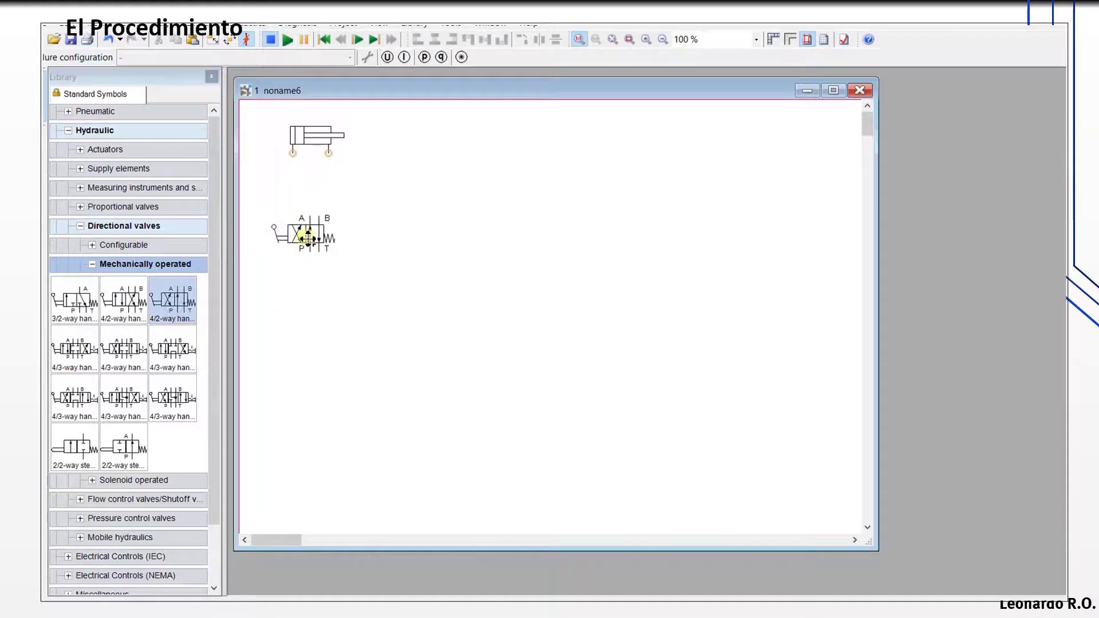
pyautogui.click(316, 321)
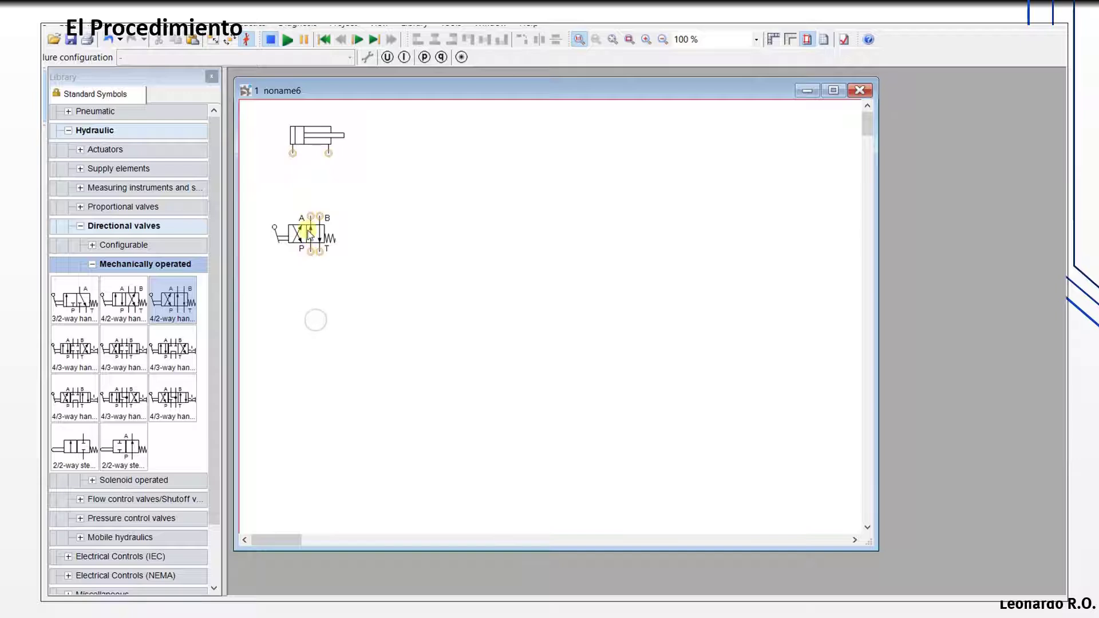
# Step: Configure the 4/2-way valve's left manual actuation as a hand lever with detent
pyautogui.doubleClick(305, 237)
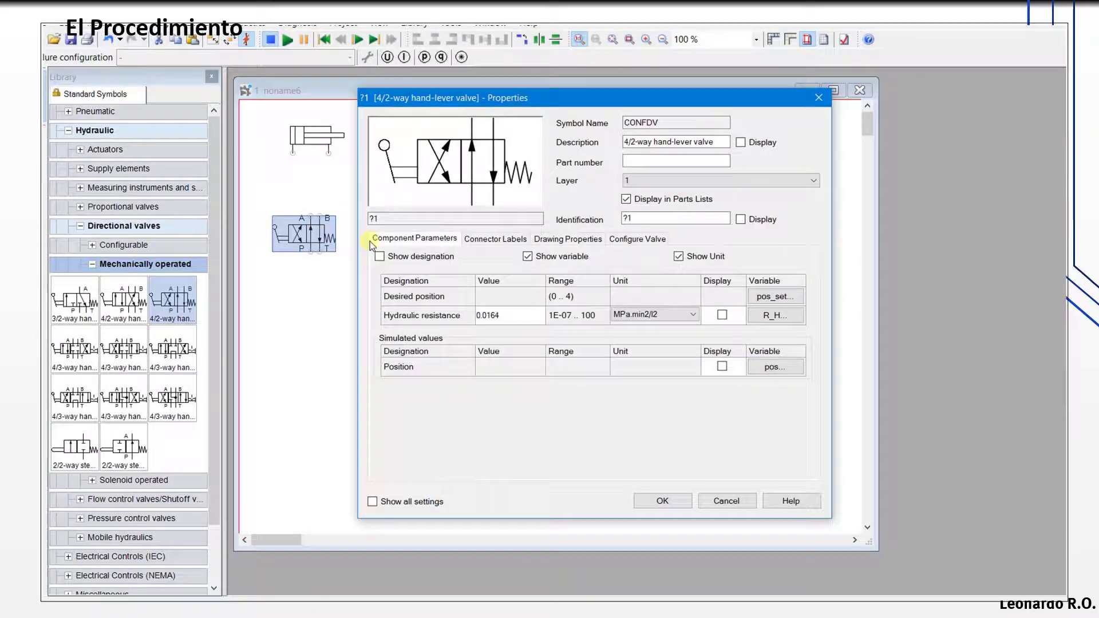
pyautogui.click(629, 240)
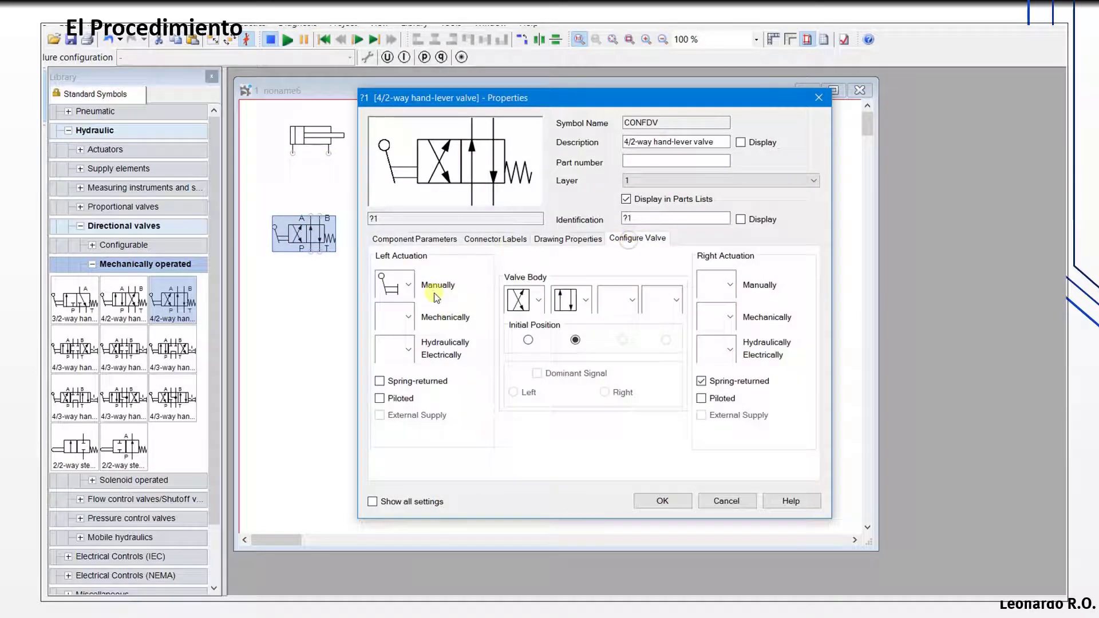
pyautogui.click(401, 286)
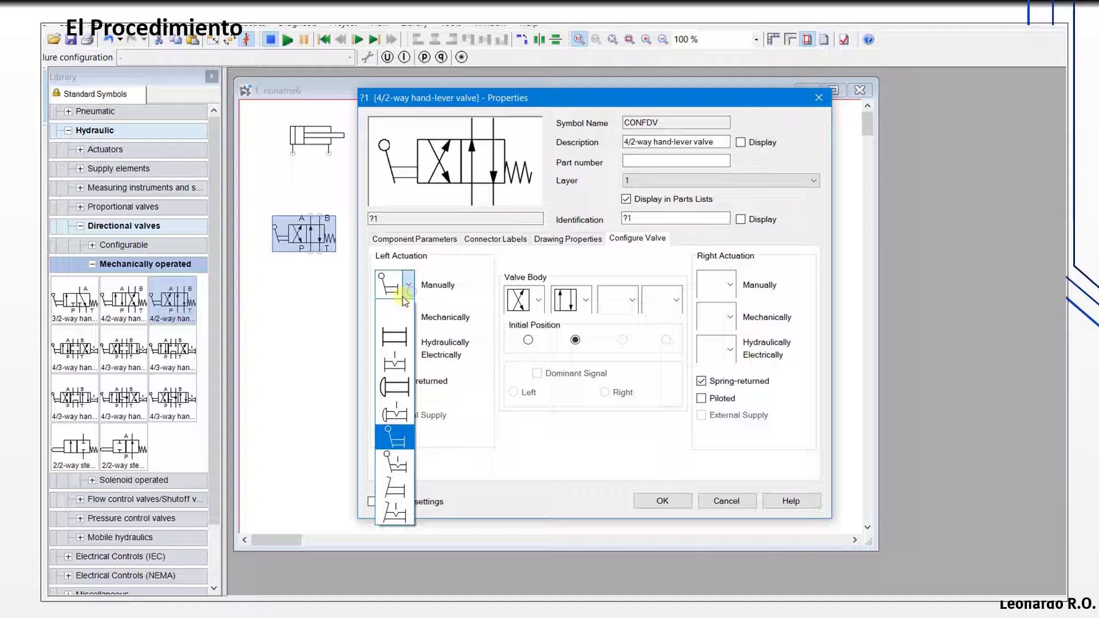
pyautogui.click(399, 463)
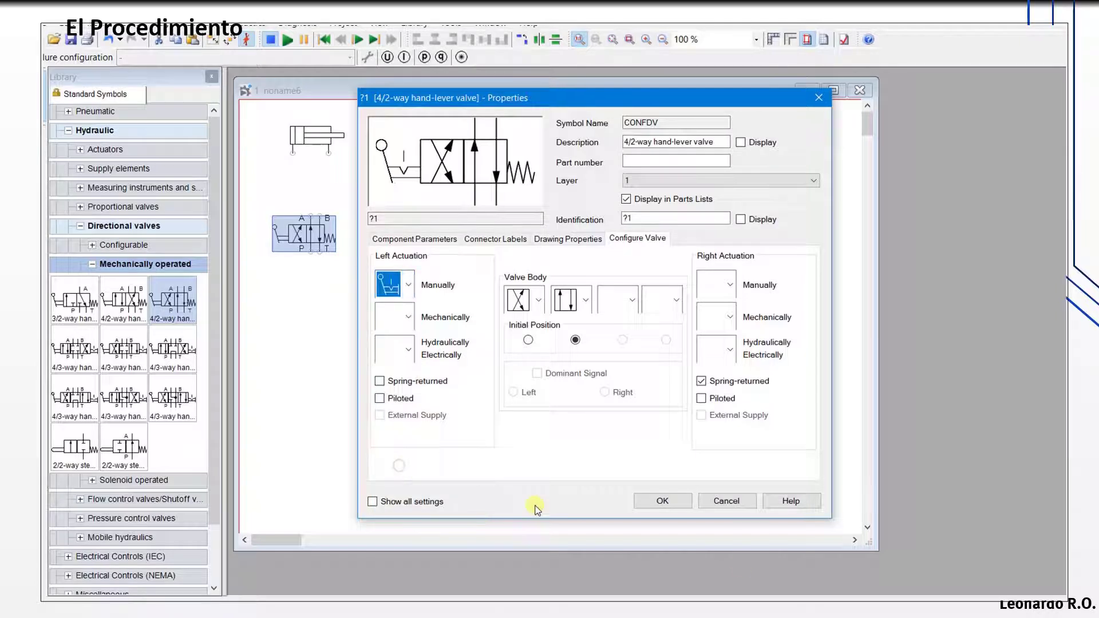
pyautogui.click(662, 501)
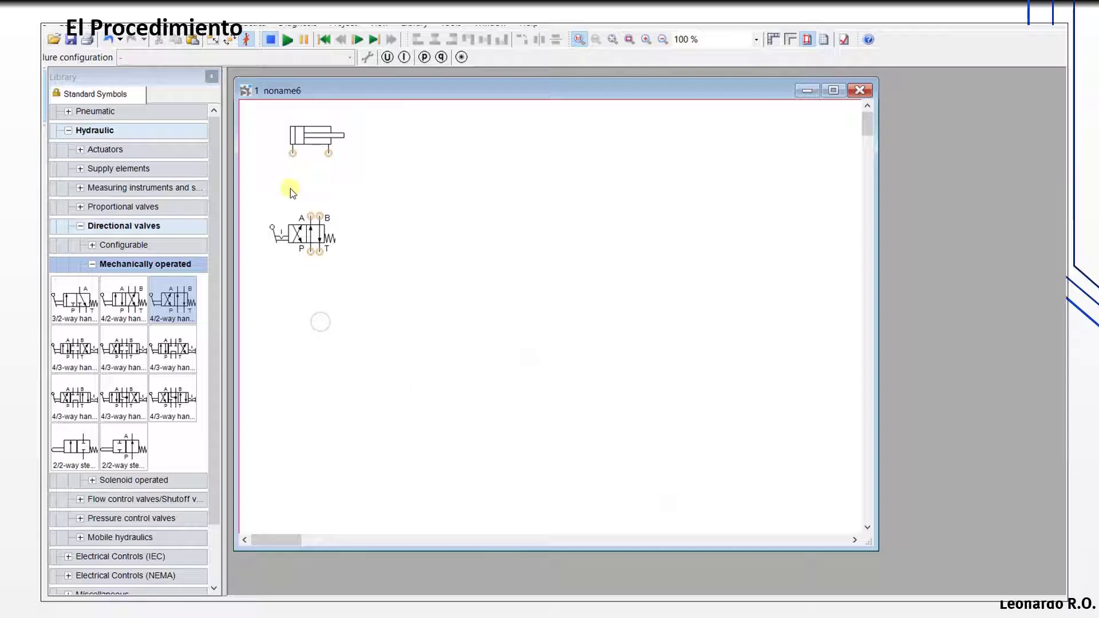
# Step: Shift the double acting cylinder and the 4/2-way valve to the right, keeping the valve directly below the cylinder
pyautogui.moveTo(309, 237); pyautogui.dragTo(309, 246)
pyautogui.moveTo(308, 137); pyautogui.dragTo(335, 137)
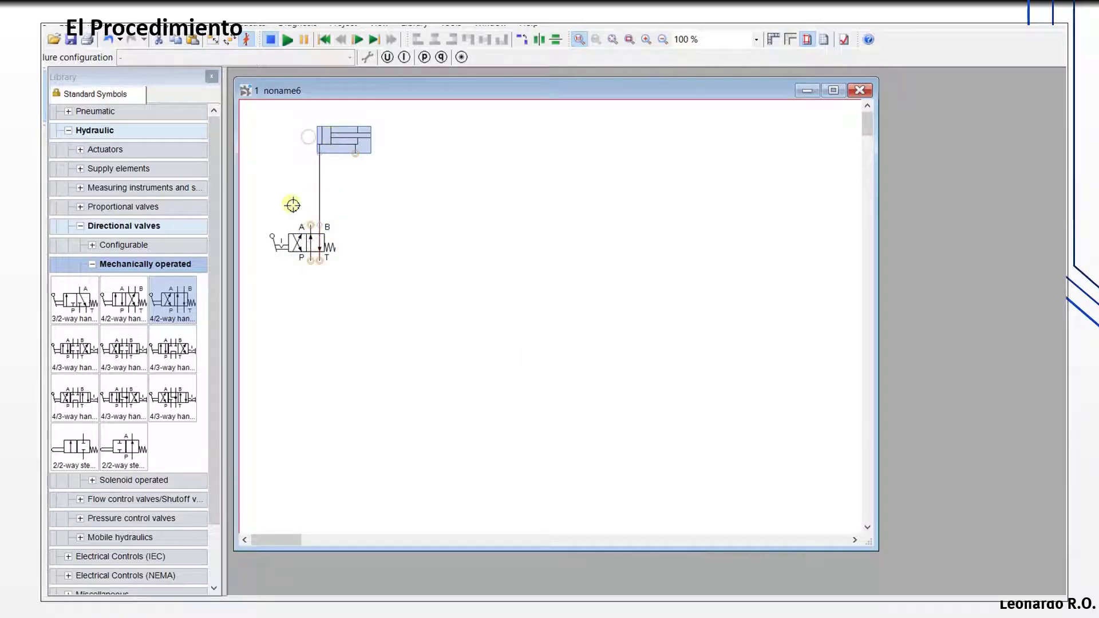
pyautogui.moveTo(311, 241); pyautogui.dragTo(332, 232)
pyautogui.click(415, 221)
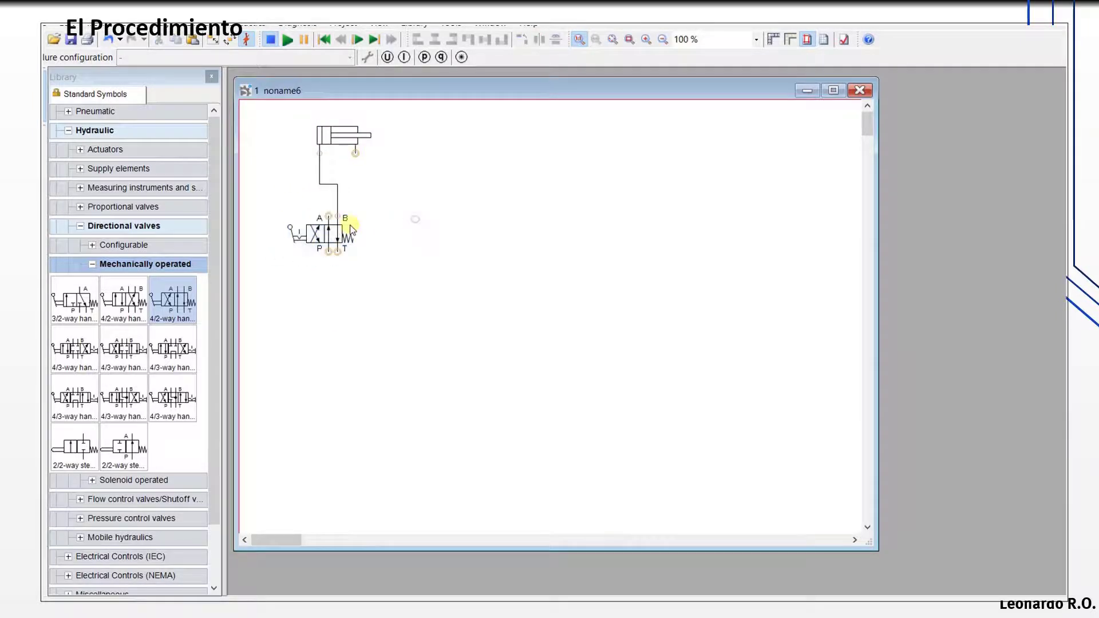
# Step: Delete the line joining the cylinder to port B, then connect valve port A to the cylinder's left port and B to its right port
pyautogui.click(337, 199)
pyautogui.press('Delete')
pyautogui.moveTo(327, 215); pyautogui.dragTo(320, 152)
pyautogui.moveTo(339, 221); pyautogui.dragTo(356, 153)
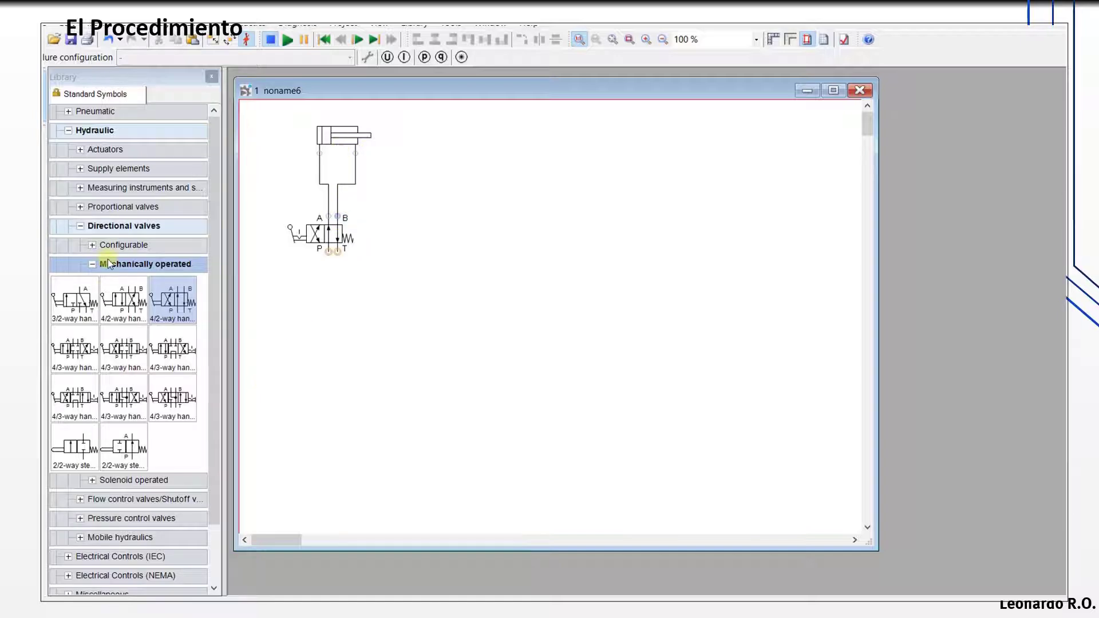
# Step: Place a simplified pump unit and a tank below the 4/2-way valve, connected to its P and T ports respectively
pyautogui.click(90, 265)
pyautogui.click(85, 226)
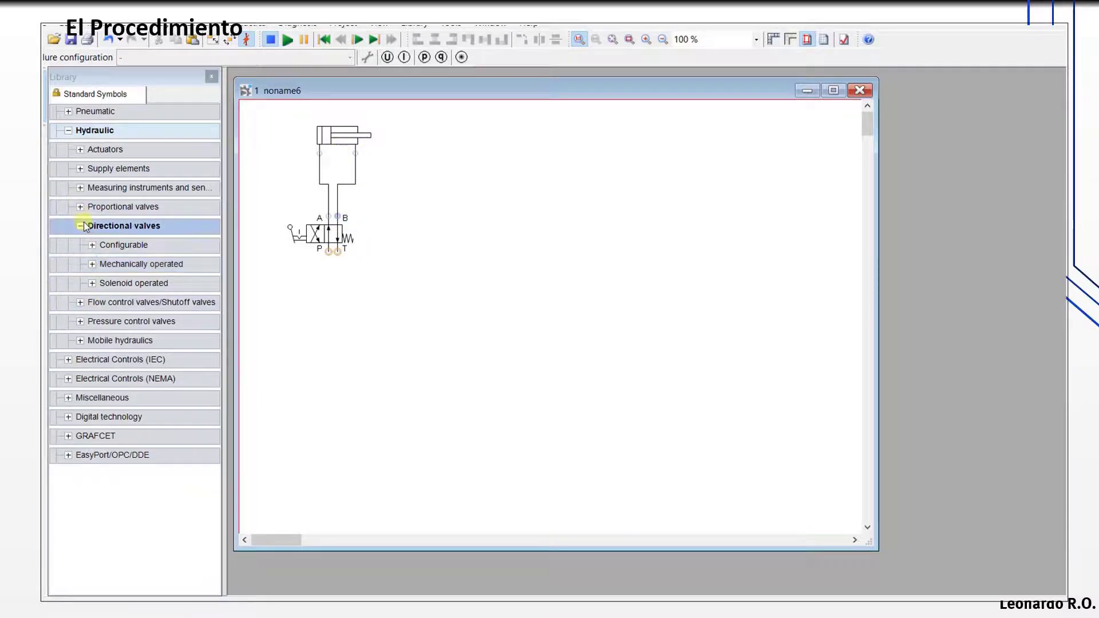
pyautogui.click(84, 226)
pyautogui.click(80, 150)
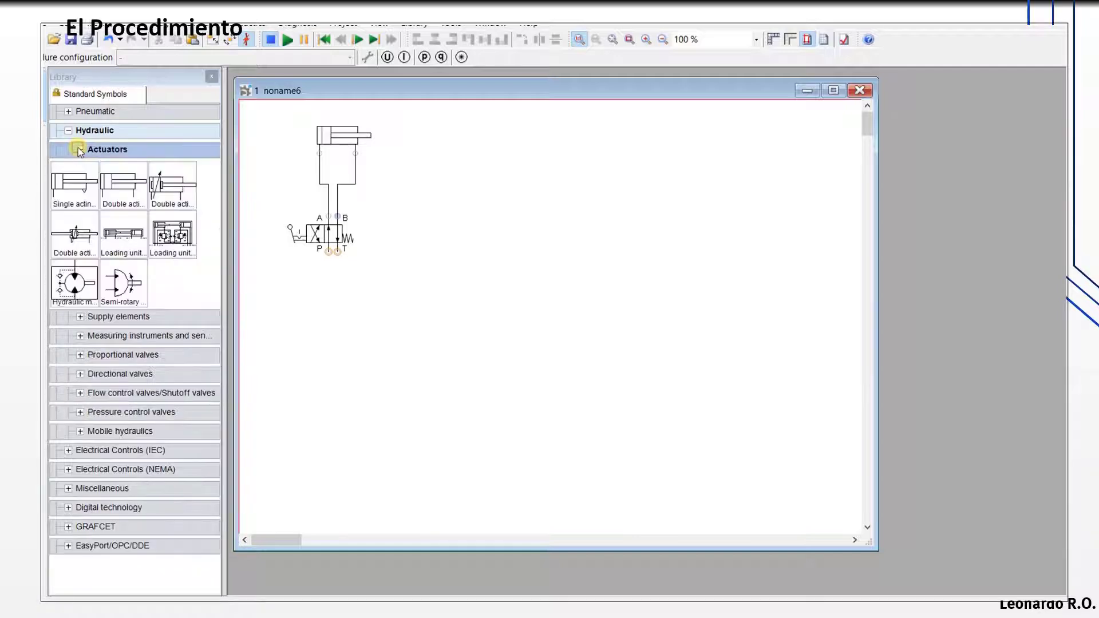
pyautogui.click(79, 148)
pyautogui.click(90, 167)
pyautogui.click(91, 168)
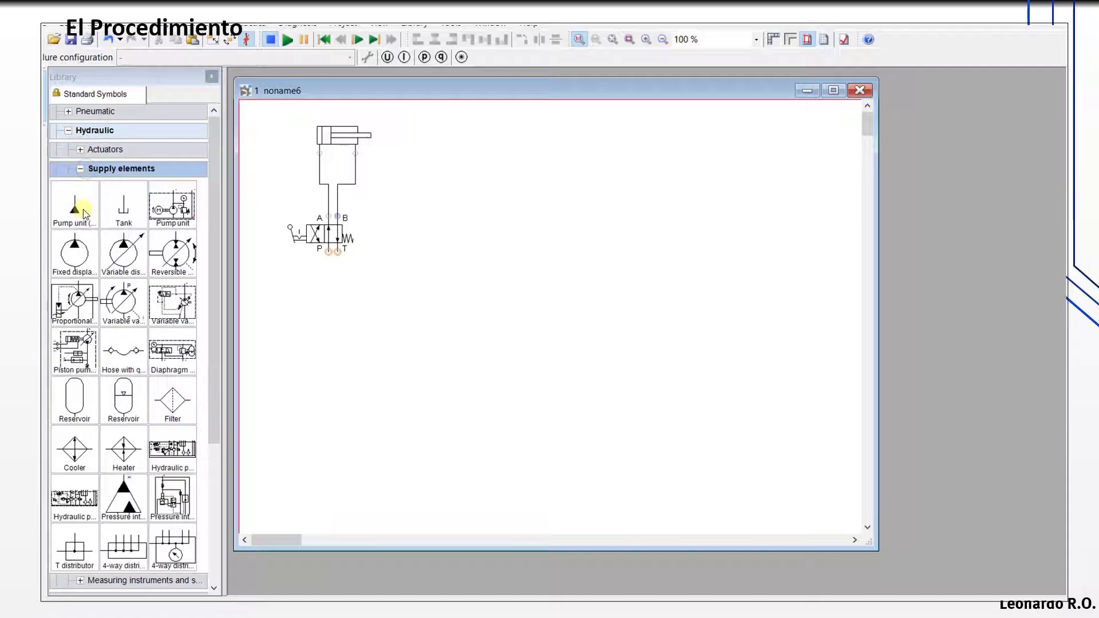
pyautogui.moveTo(75, 207); pyautogui.dragTo(336, 304)
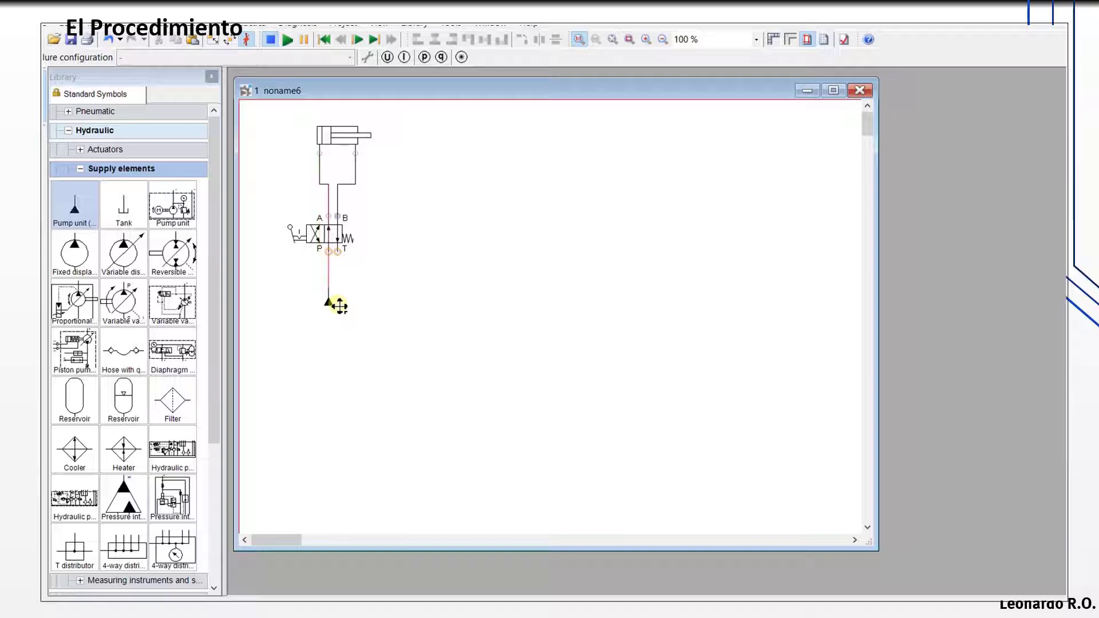
pyautogui.moveTo(122, 211); pyautogui.dragTo(347, 301)
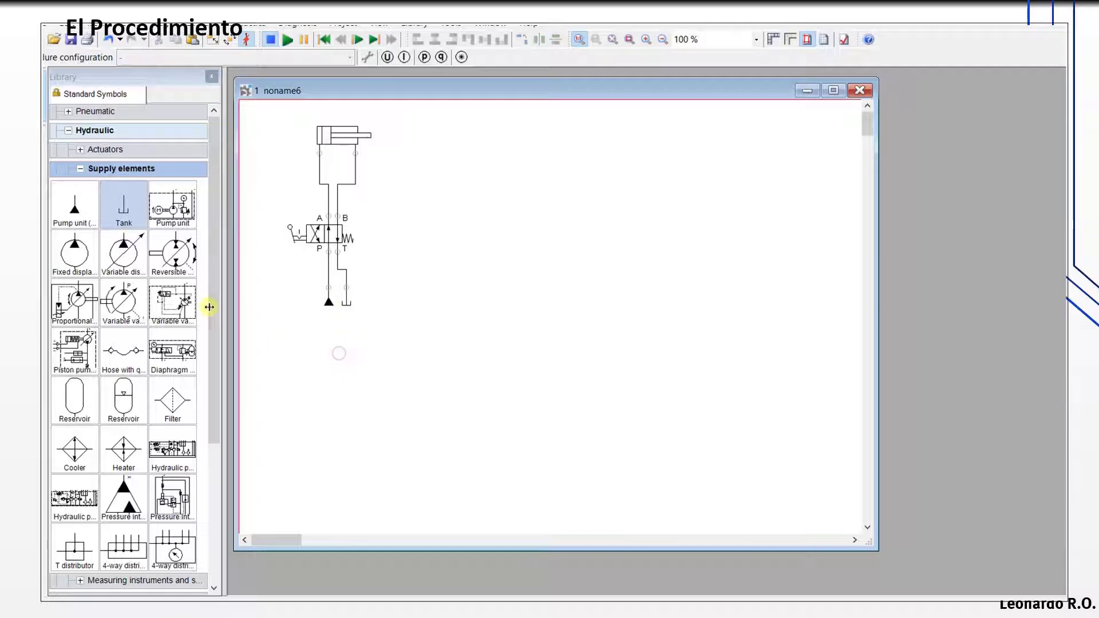
# Step: Place a pressure gauge beside the cylinder and connect it to the line feeding the cylinder's left port
pyautogui.click(80, 169)
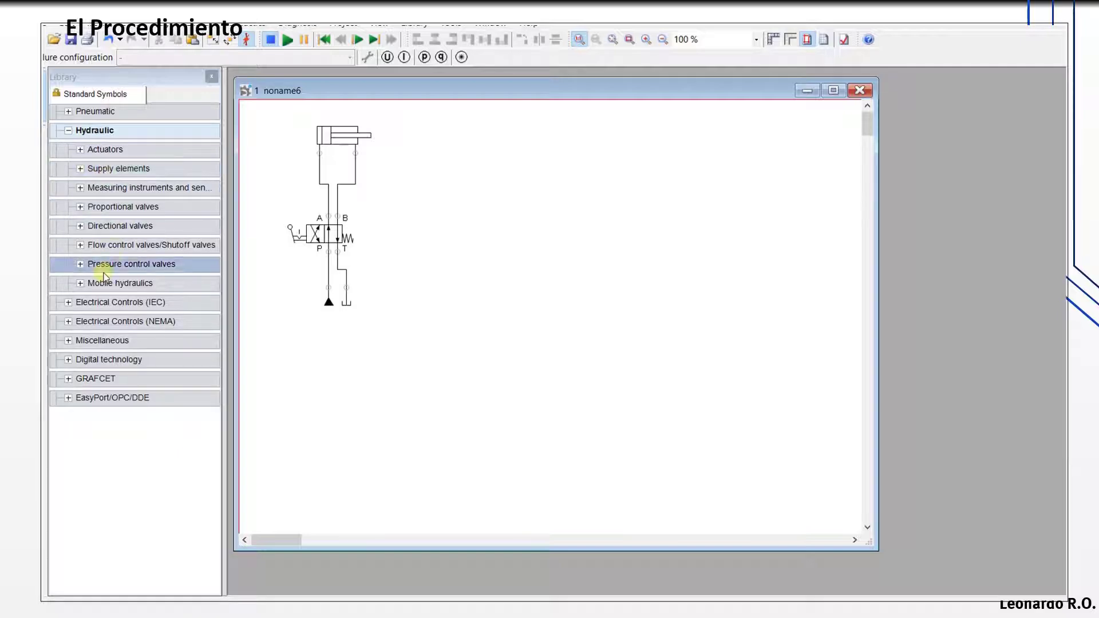
pyautogui.click(80, 189)
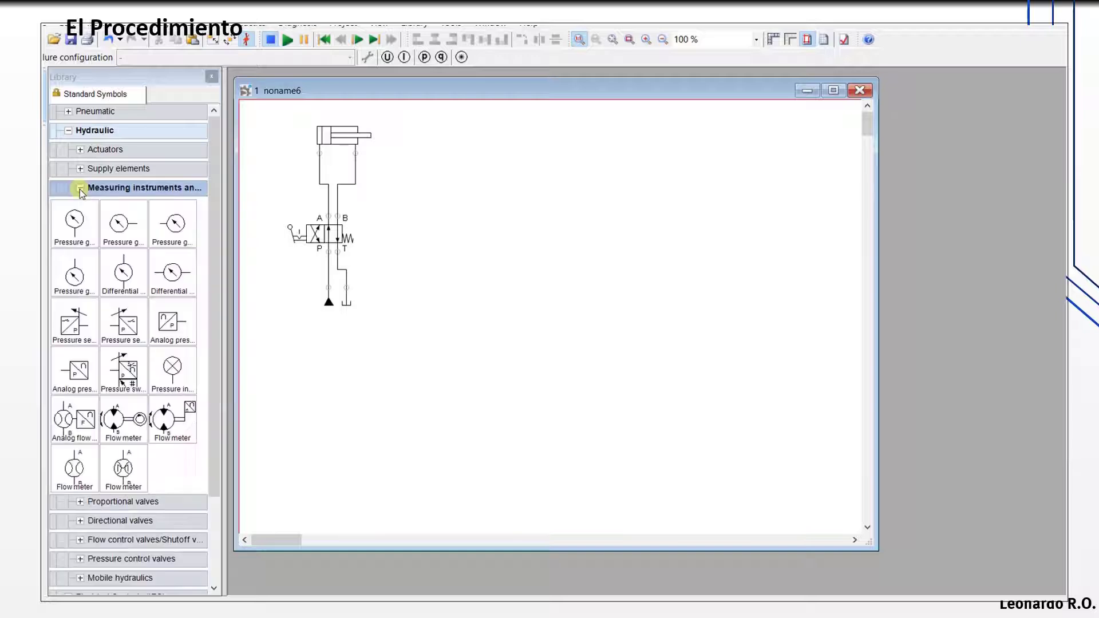
pyautogui.moveTo(73, 220)
pyautogui.mouseDown()
pyautogui.moveTo(315, 164)
pyautogui.moveTo(285, 154)
pyautogui.moveTo(319, 171)
pyautogui.mouseUp()
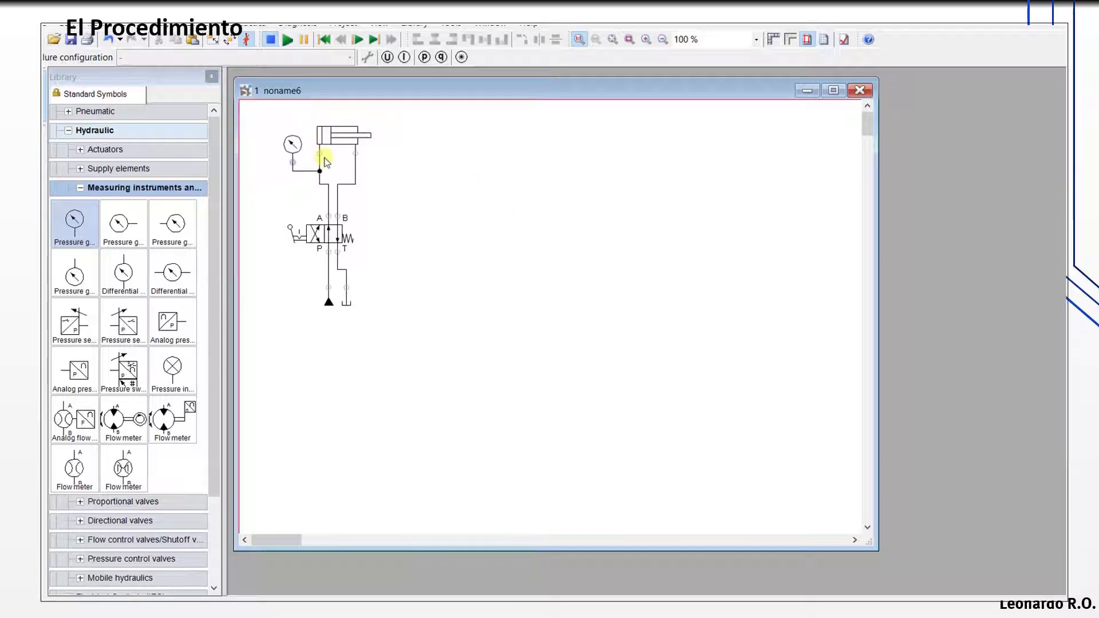
# Step: Set the double acting cylinder's external load to a moving mass of 10 kg, keeping manually entered friction coefficients
pyautogui.moveTo(337, 152)
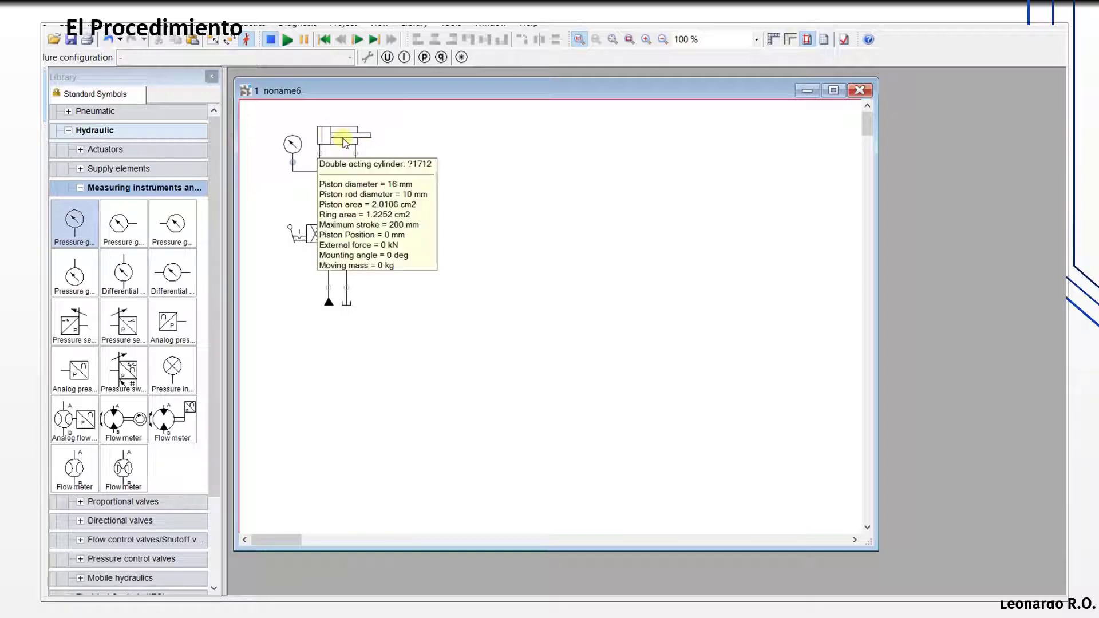
pyautogui.doubleClick(345, 143)
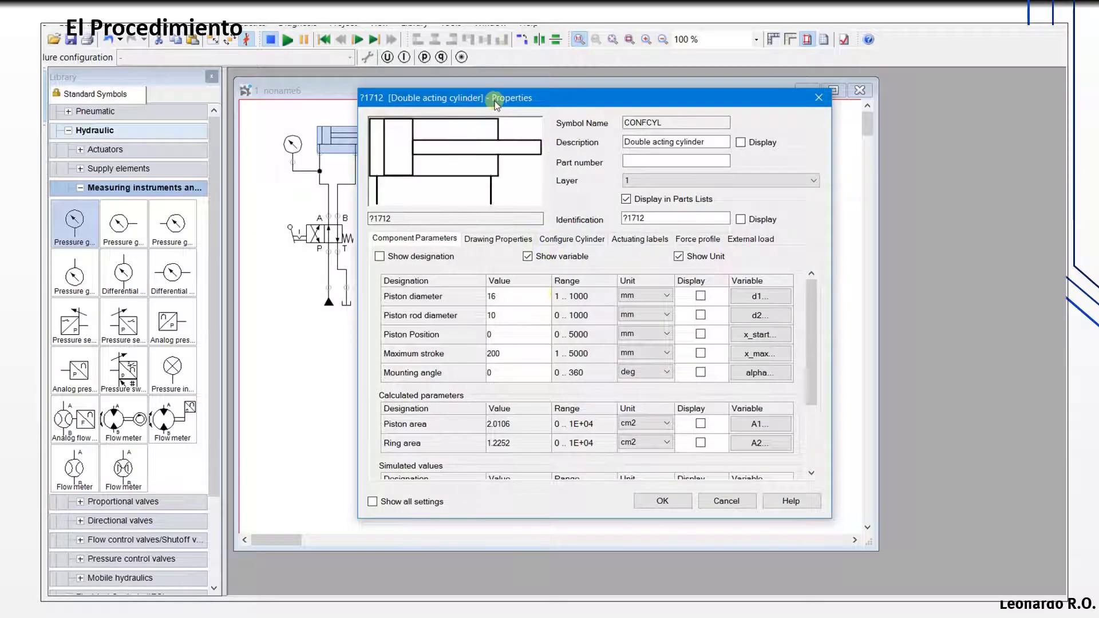
pyautogui.moveTo(491, 98); pyautogui.dragTo(439, 69)
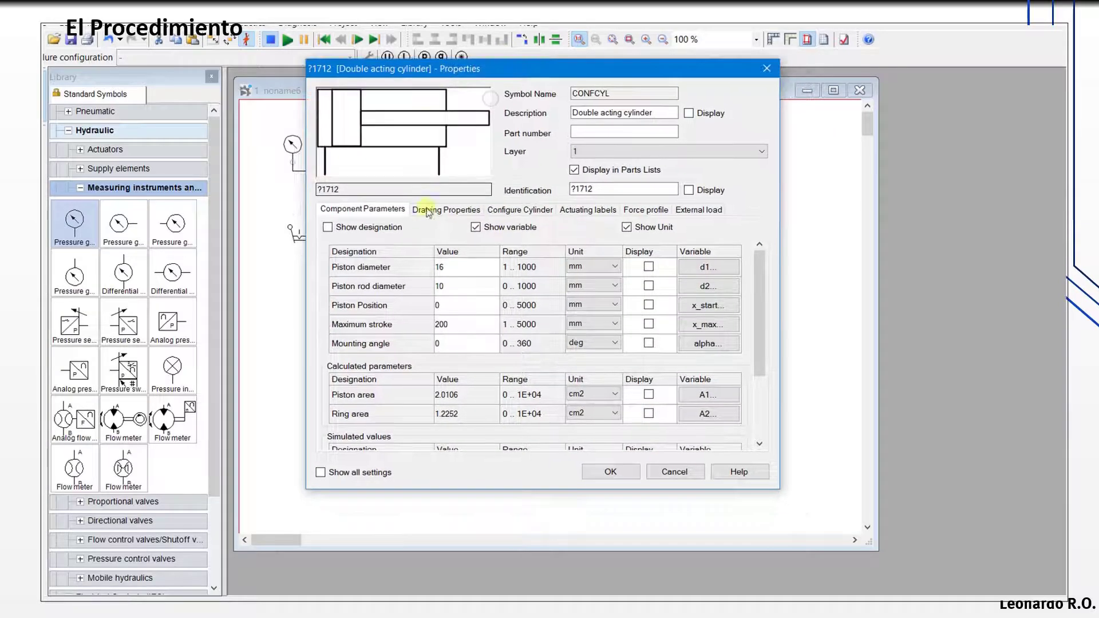
pyautogui.doubleClick(454, 287)
pyautogui.click(693, 209)
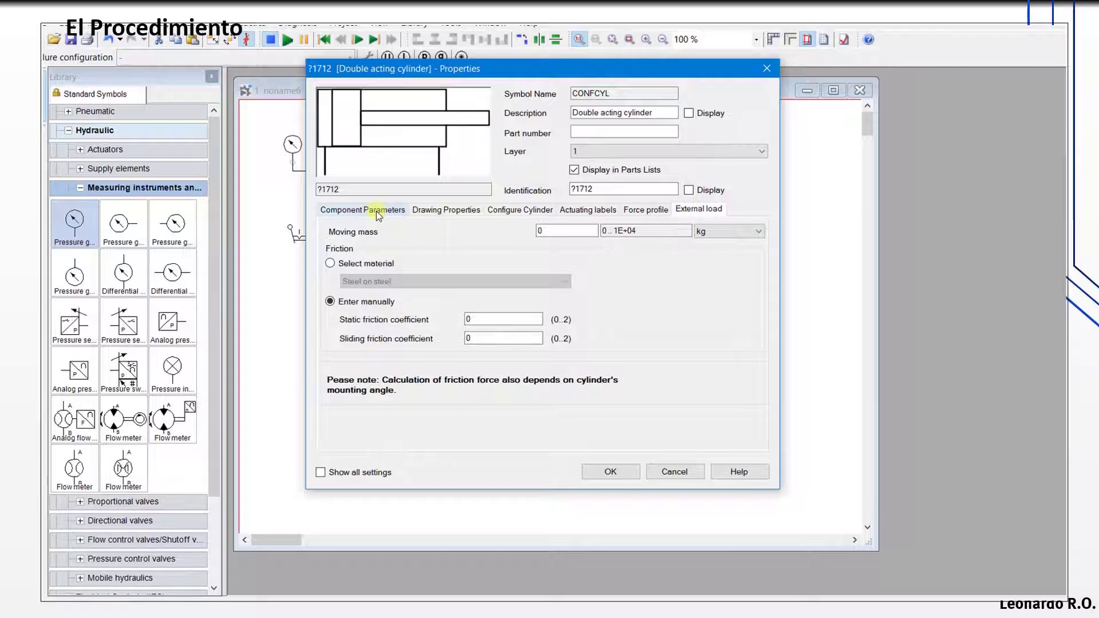
pyautogui.moveTo(561, 230); pyautogui.dragTo(538, 229)
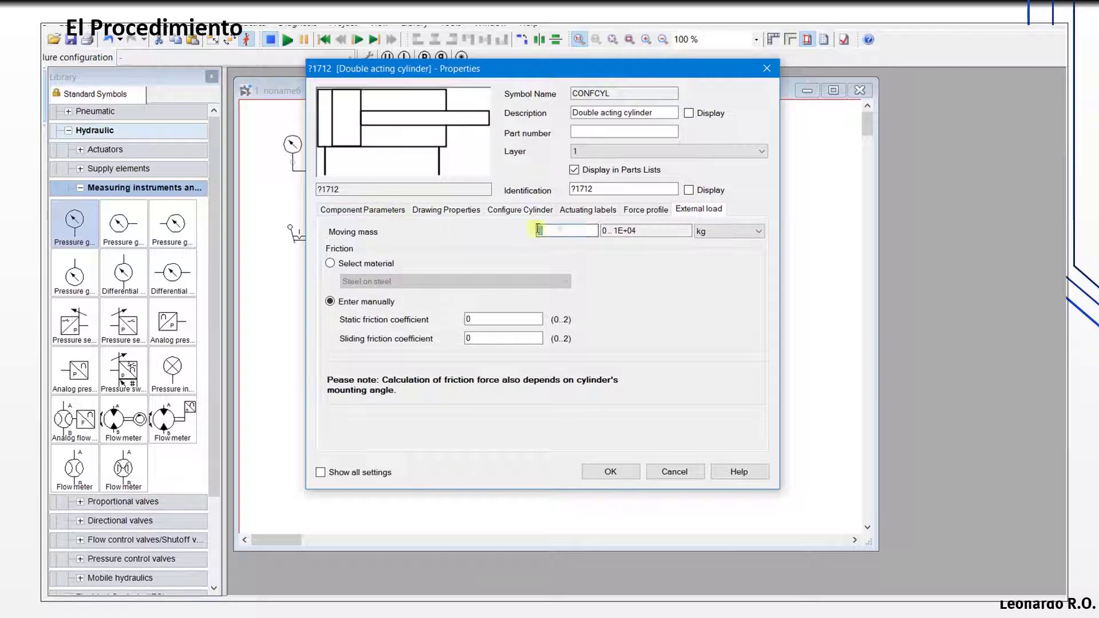
pyautogui.write('10')
pyautogui.moveTo(507, 319); pyautogui.dragTo(448, 342)
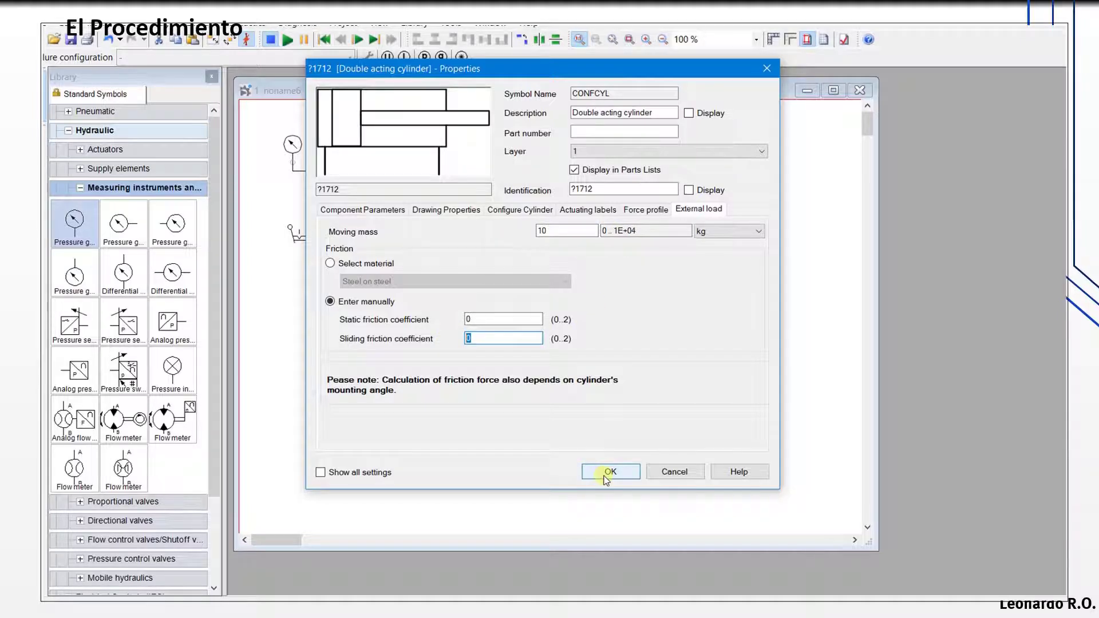
pyautogui.click(605, 475)
pyautogui.click(480, 389)
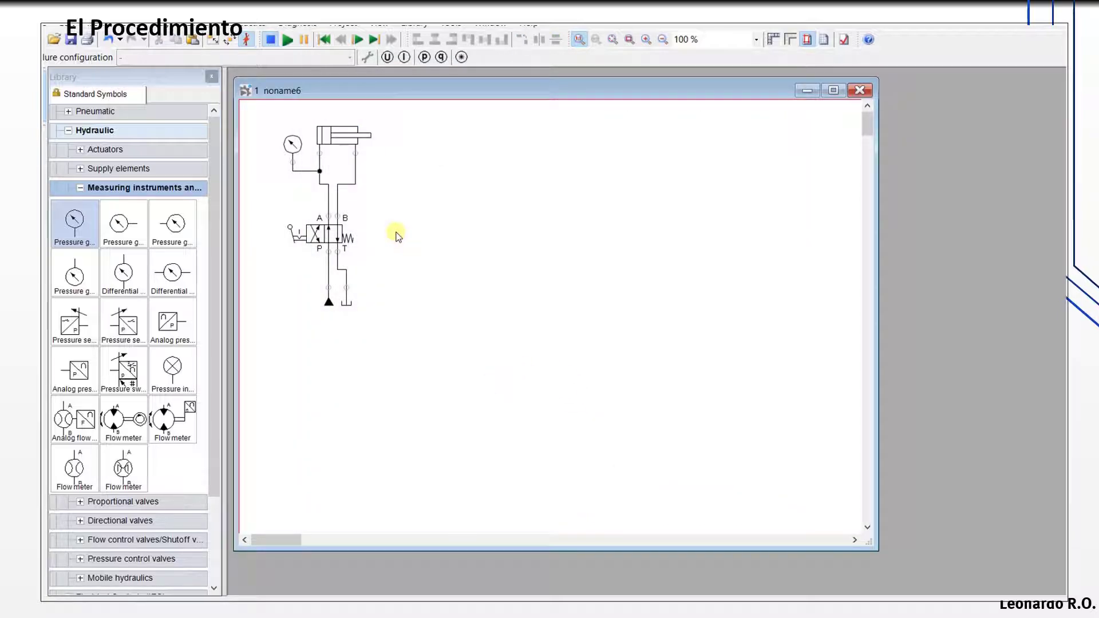
# Step: Change the pump unit's maximum pressure unit to bar and accept its properties
pyautogui.doubleClick(328, 301)
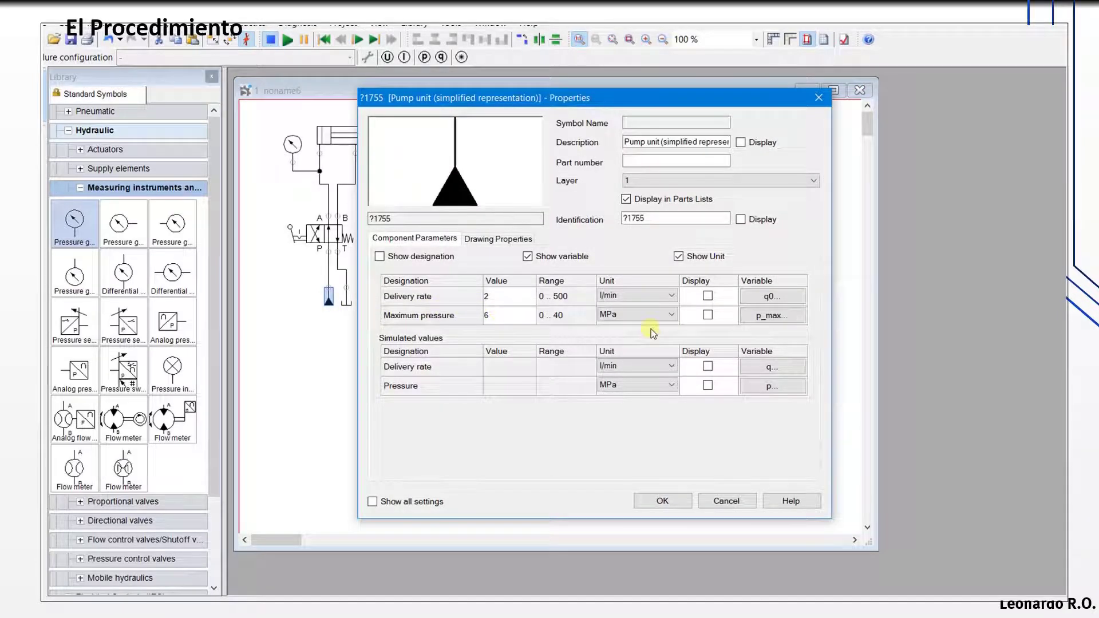
pyautogui.click(650, 315)
pyautogui.click(630, 329)
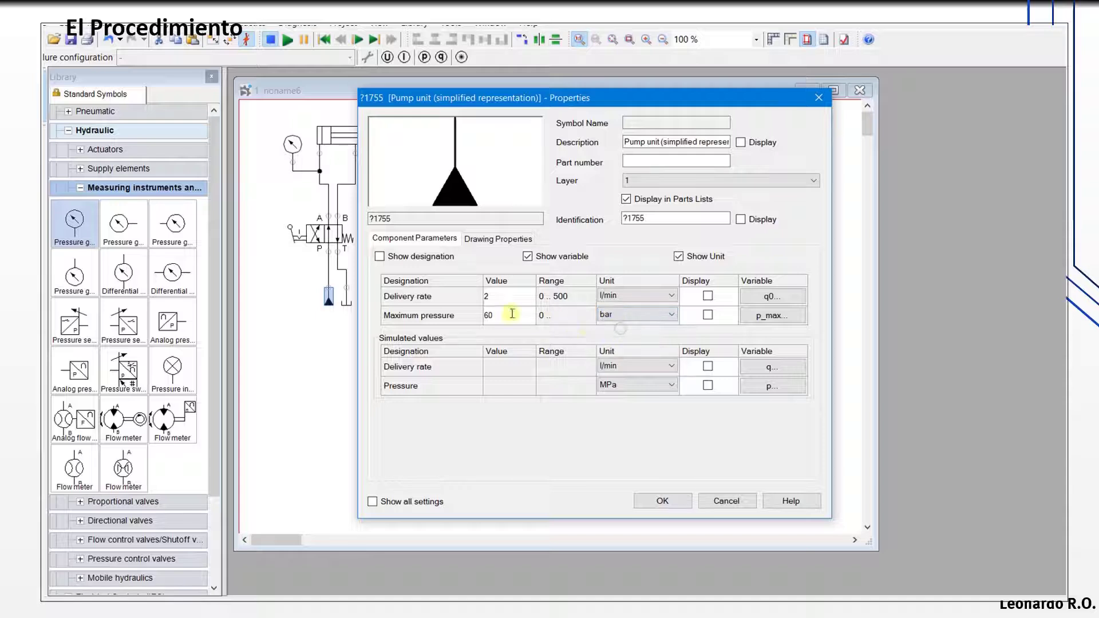
pyautogui.click(491, 315)
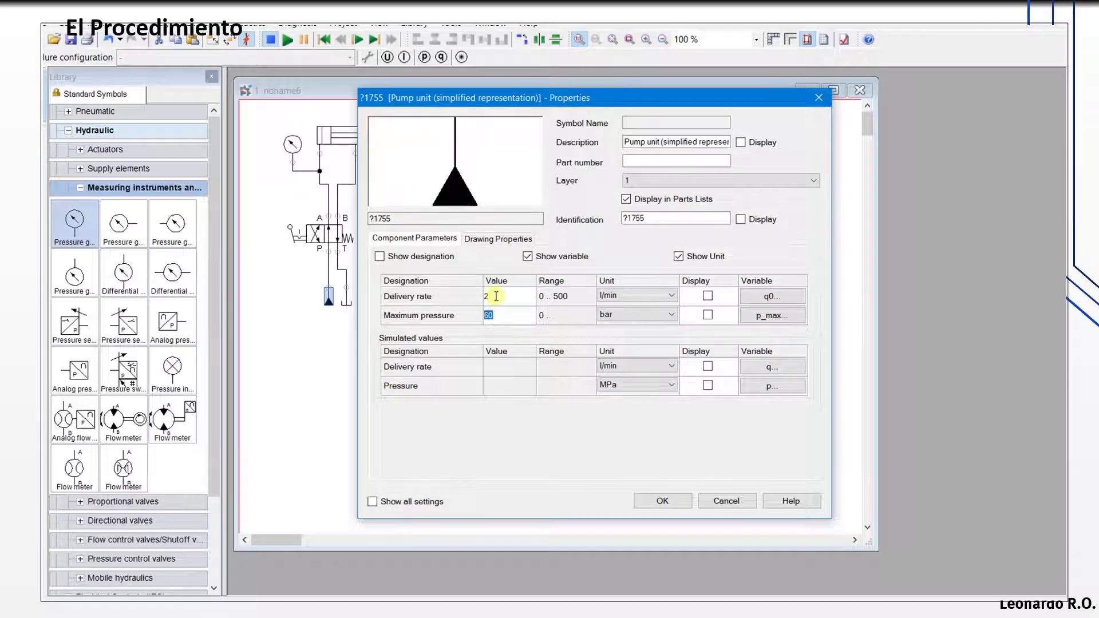
pyautogui.click(496, 296)
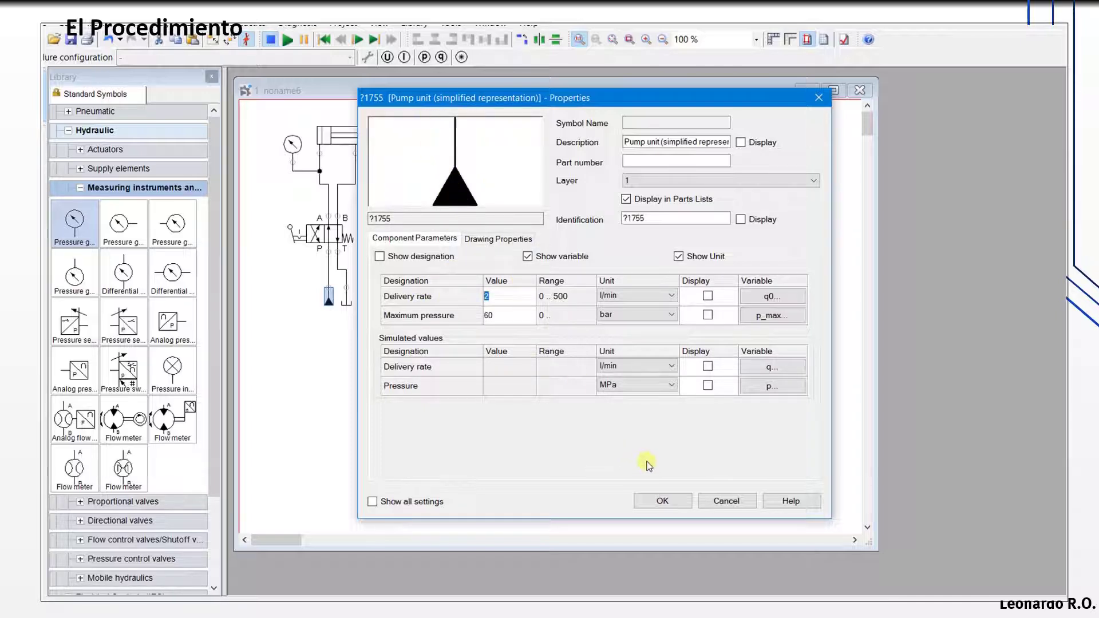
pyautogui.click(662, 501)
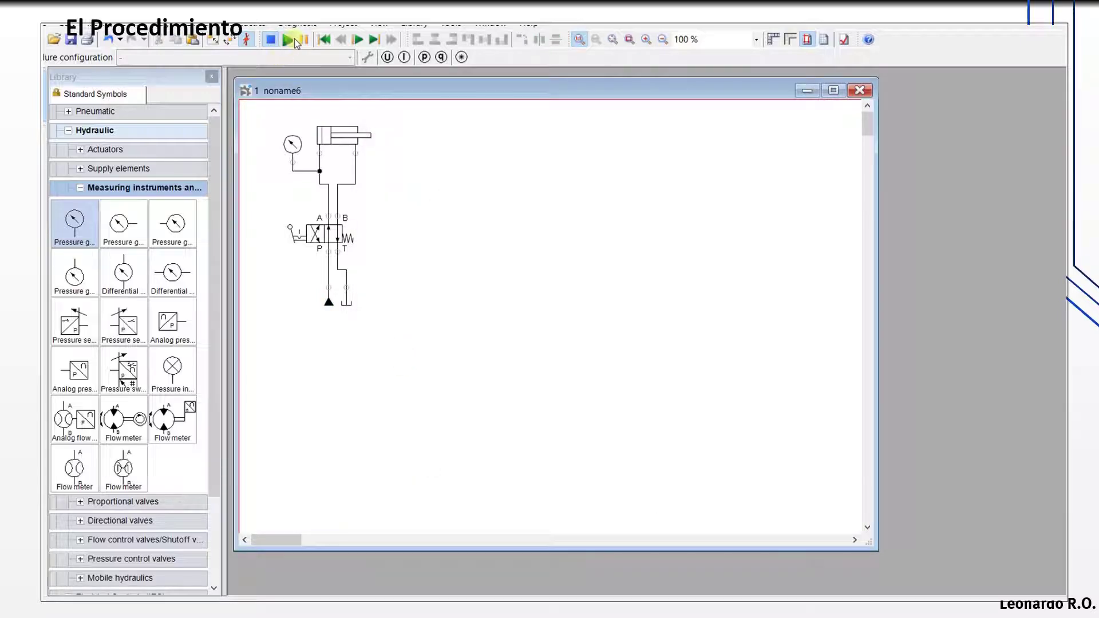
# Step: Simulate the circuit, switching the 4/2-way valve back and forth several times to extend and retract the cylinder, and stop the simulation
pyautogui.click(288, 39)
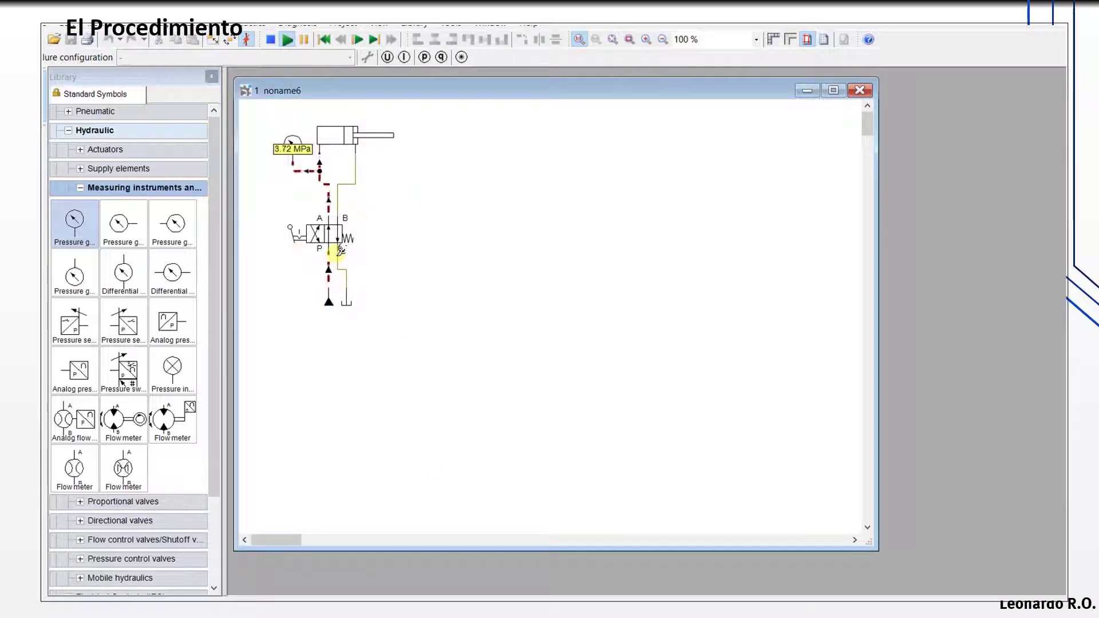
pyautogui.click(321, 234)
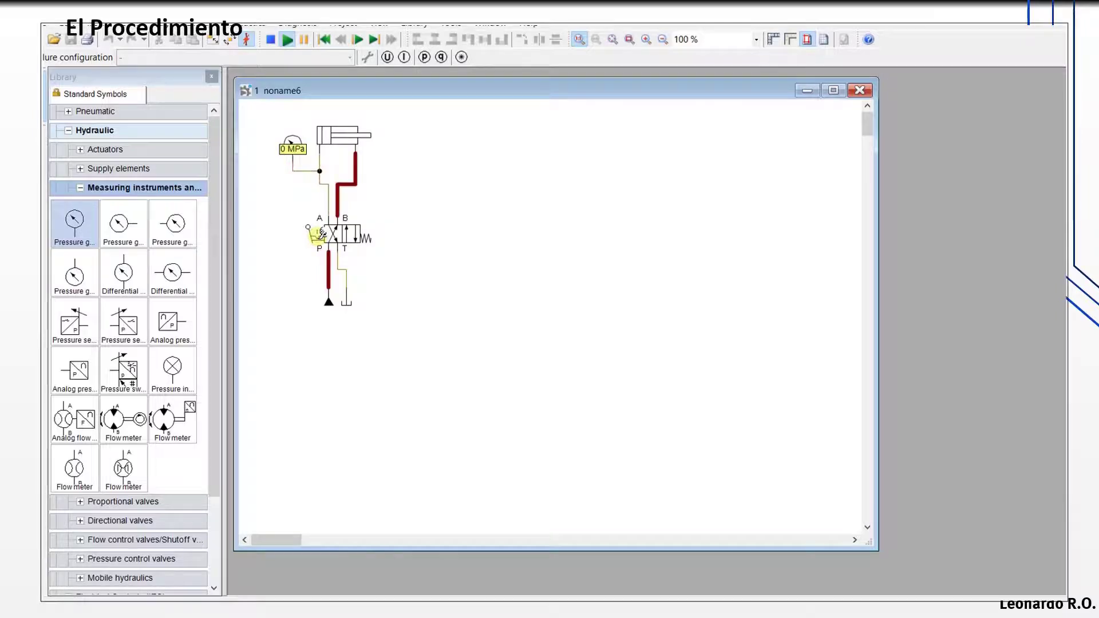
pyautogui.click(321, 233)
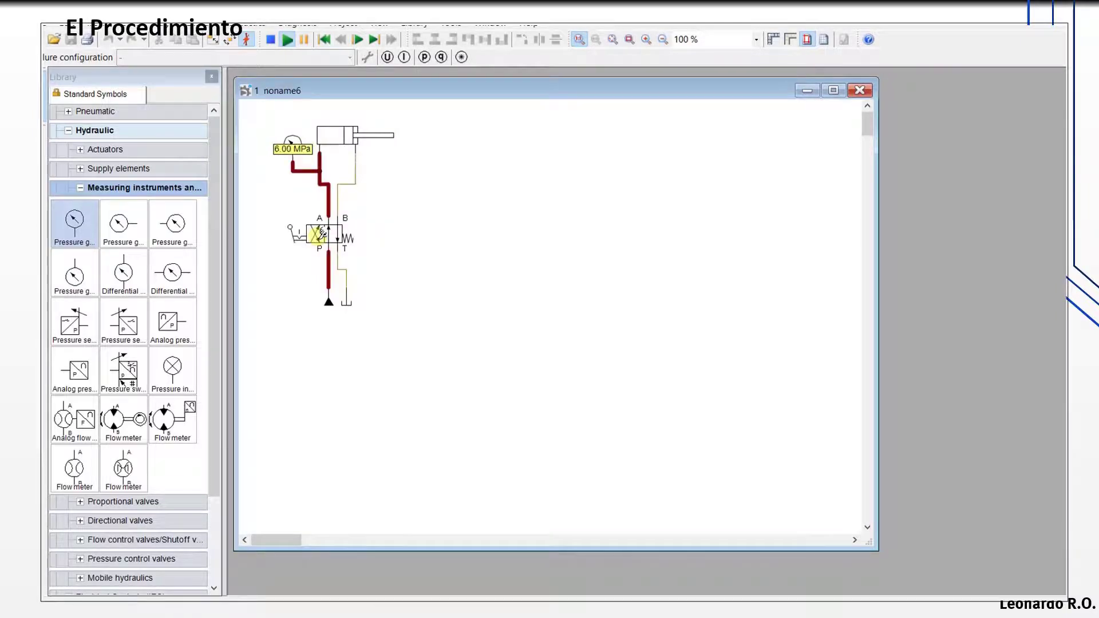
pyautogui.click(321, 233)
pyautogui.click(322, 233)
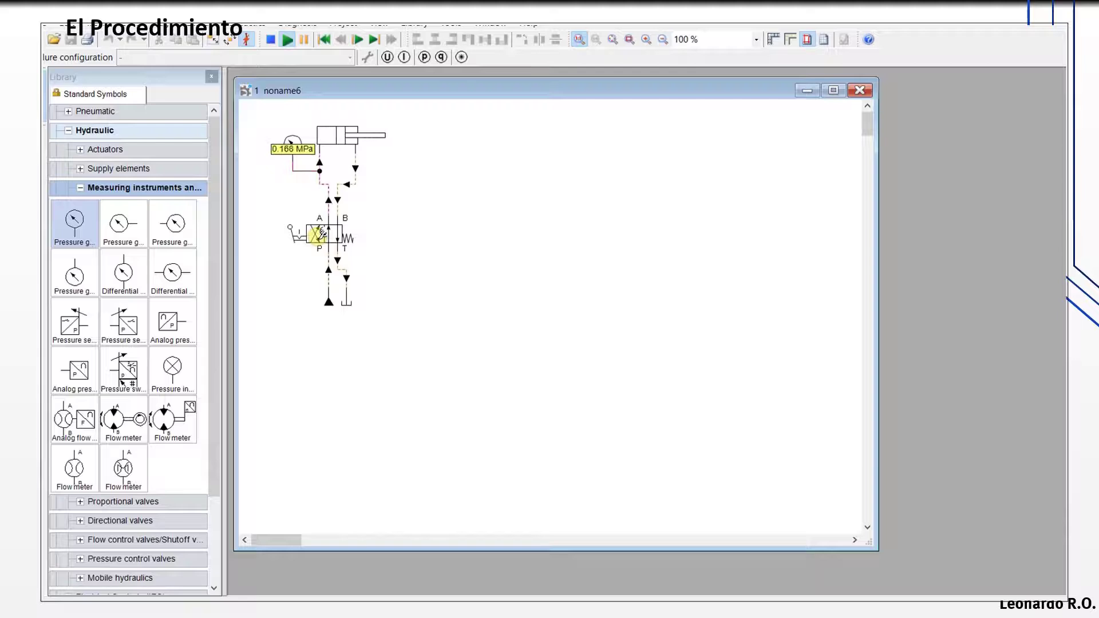
pyautogui.click(321, 233)
pyautogui.click(271, 39)
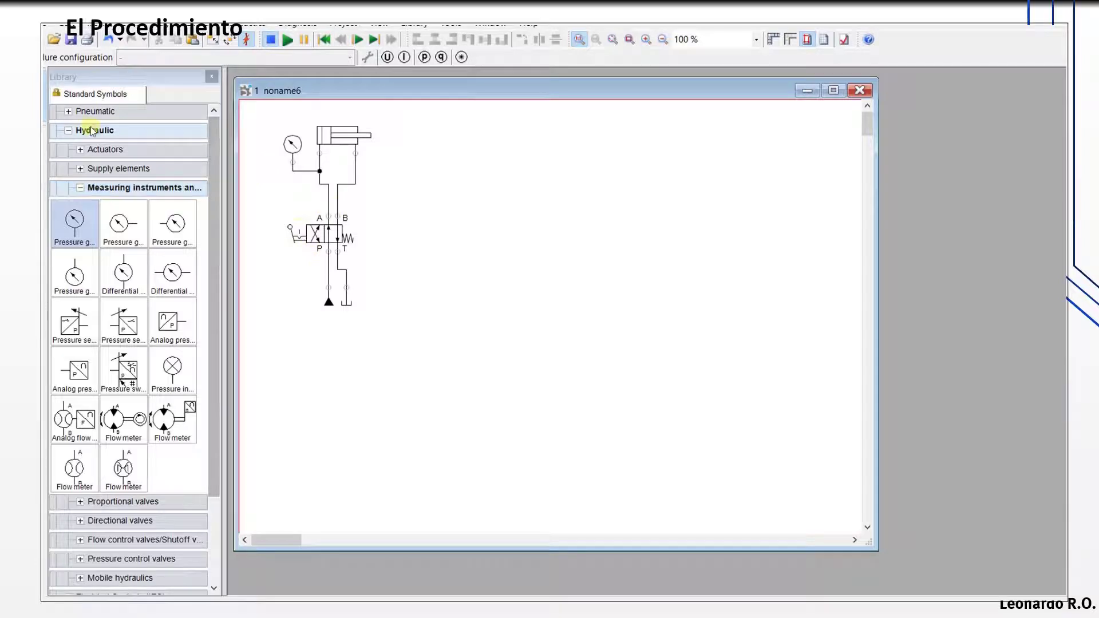
# Step: Extend the drawing window downward and place a state diagram from the Miscellaneous components to the right of the circuit
pyautogui.moveTo(425, 551); pyautogui.dragTo(428, 594)
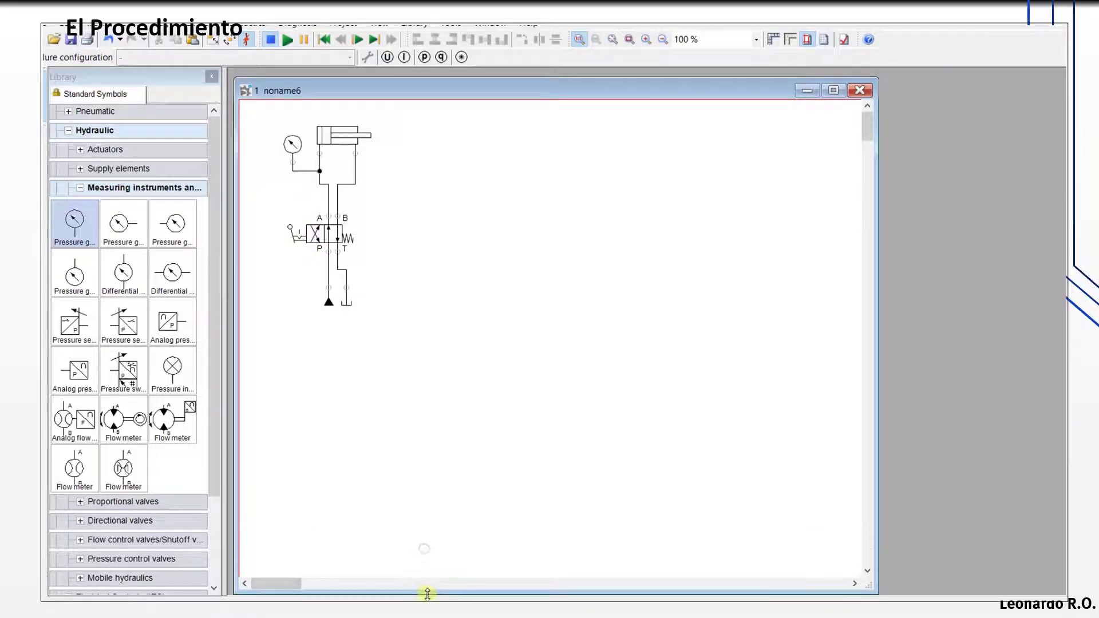
pyautogui.click(80, 188)
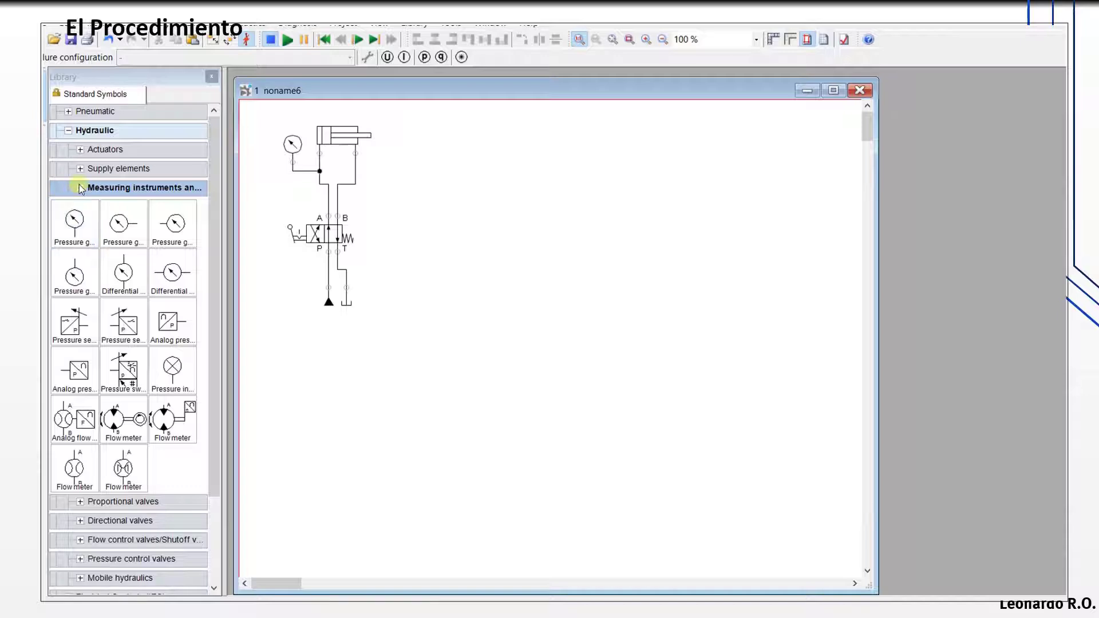
pyautogui.click(80, 188)
pyautogui.click(67, 131)
pyautogui.click(68, 131)
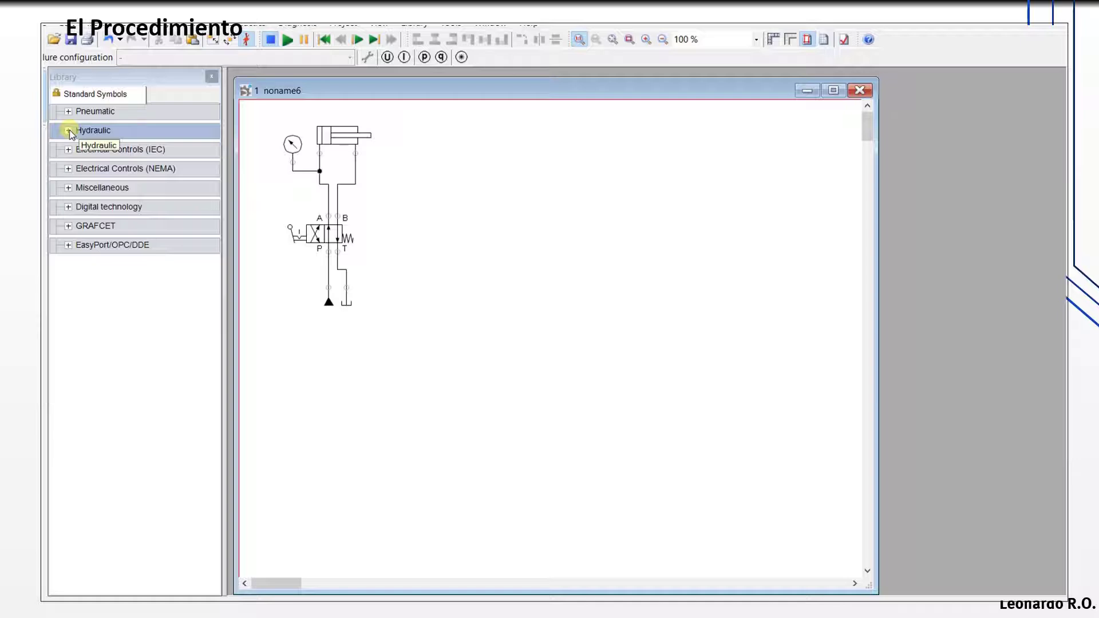
pyautogui.click(68, 189)
pyautogui.moveTo(76, 224); pyautogui.dragTo(604, 209)
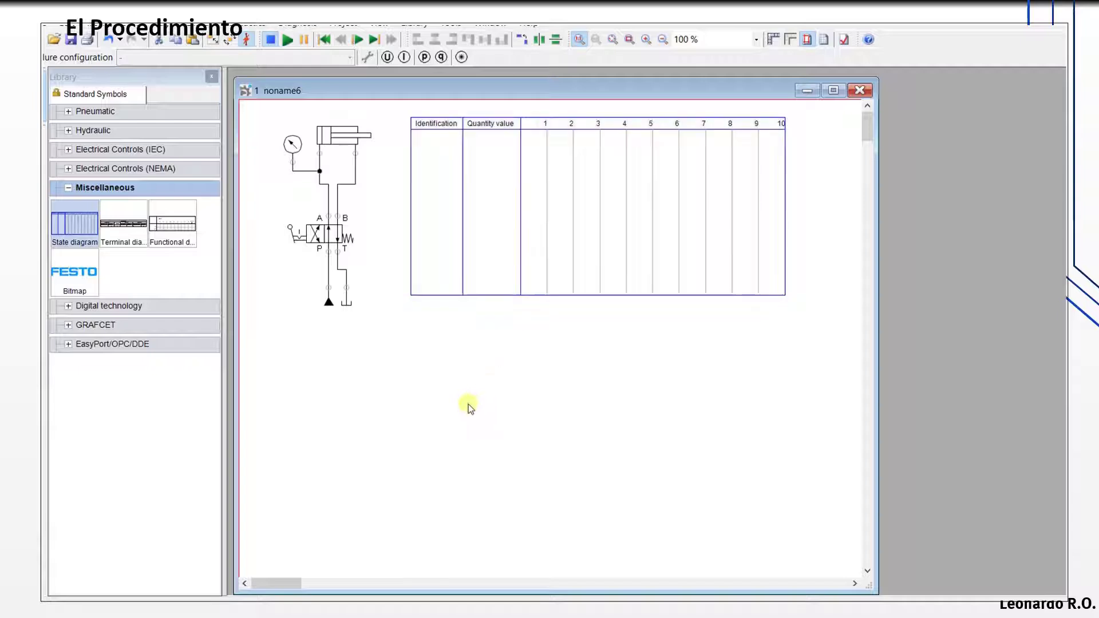
# Step: Set the double acting cylinder's identification to Actuador1 and display it in the drawing
pyautogui.click(340, 141)
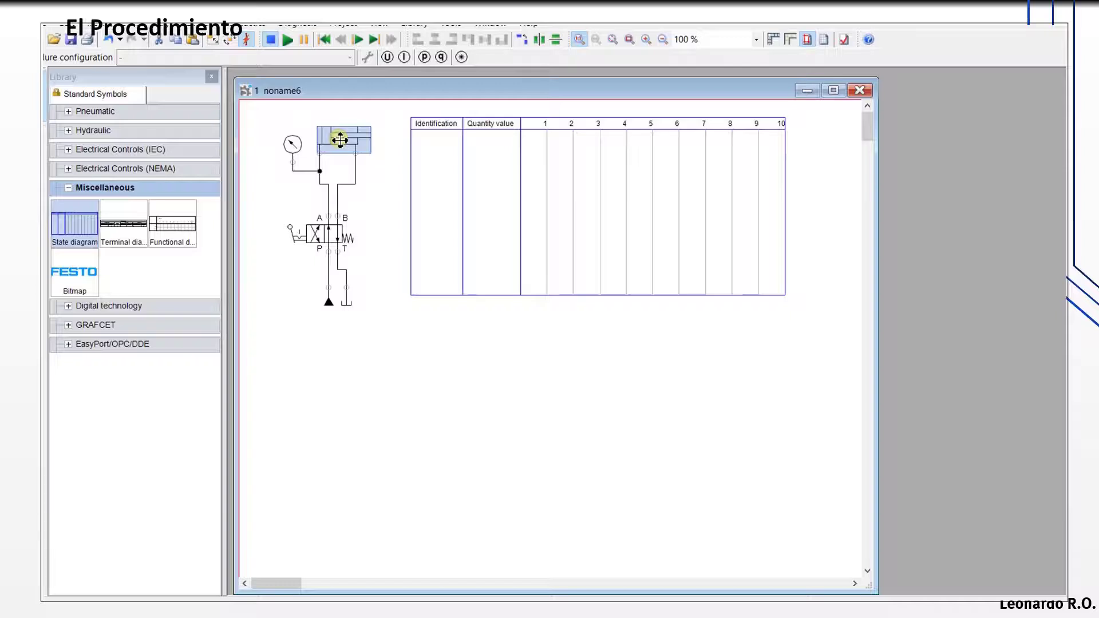
pyautogui.doubleClick(340, 140)
pyautogui.moveTo(662, 218); pyautogui.dragTo(595, 216)
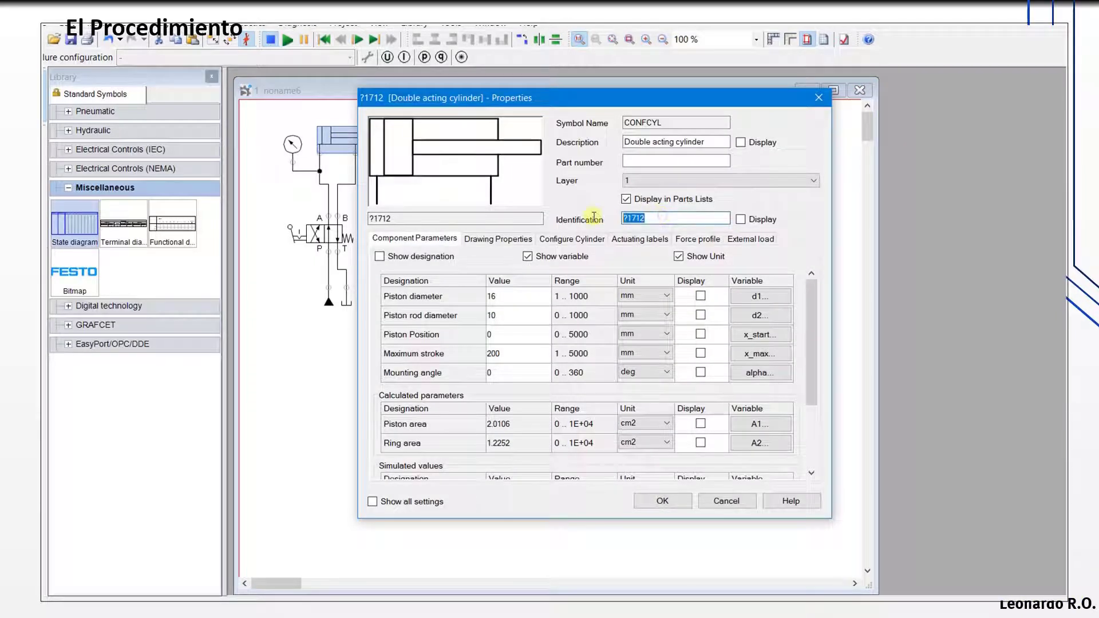
pyautogui.write('Actuador1')
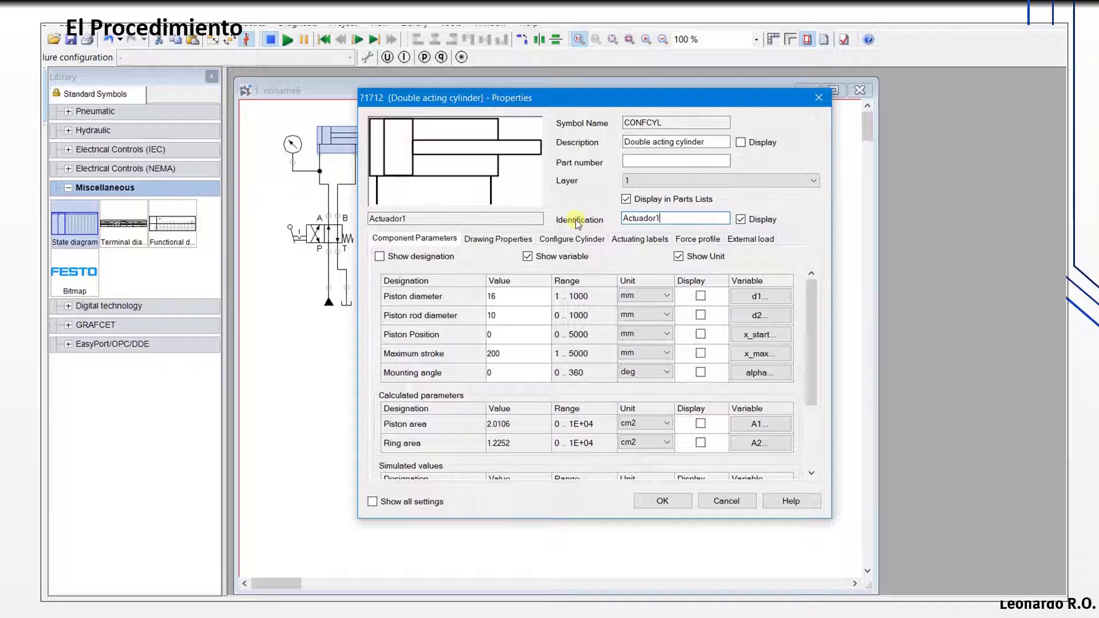
pyautogui.click(662, 501)
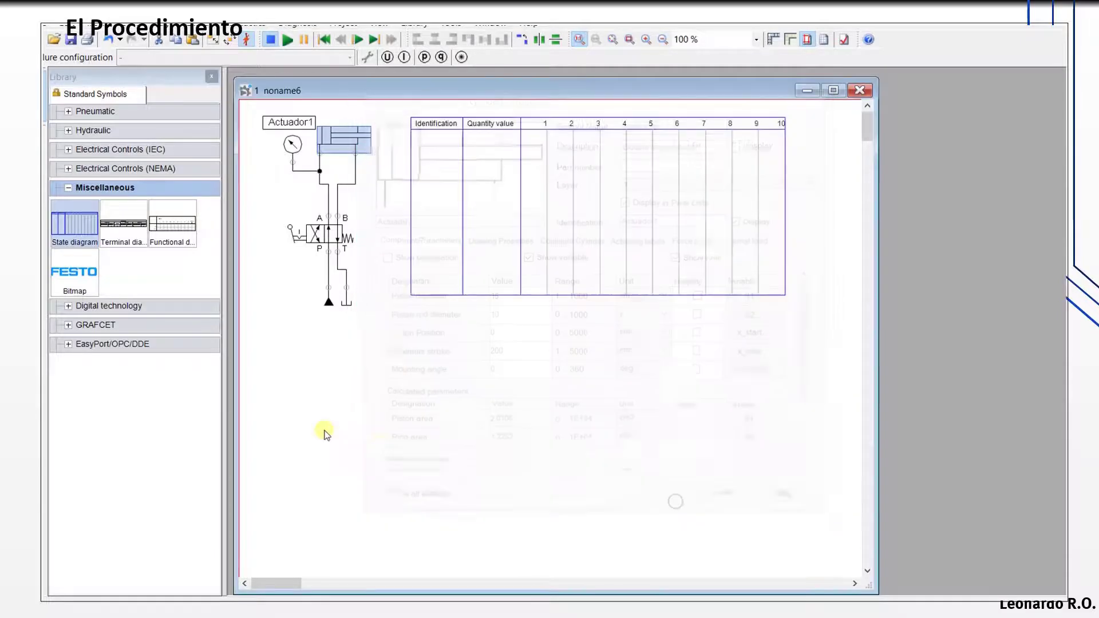
# Step: Set the pressure gauge's identification to Presion1, display it in the drawing, and move its label below the gauge
pyautogui.doubleClick(293, 145)
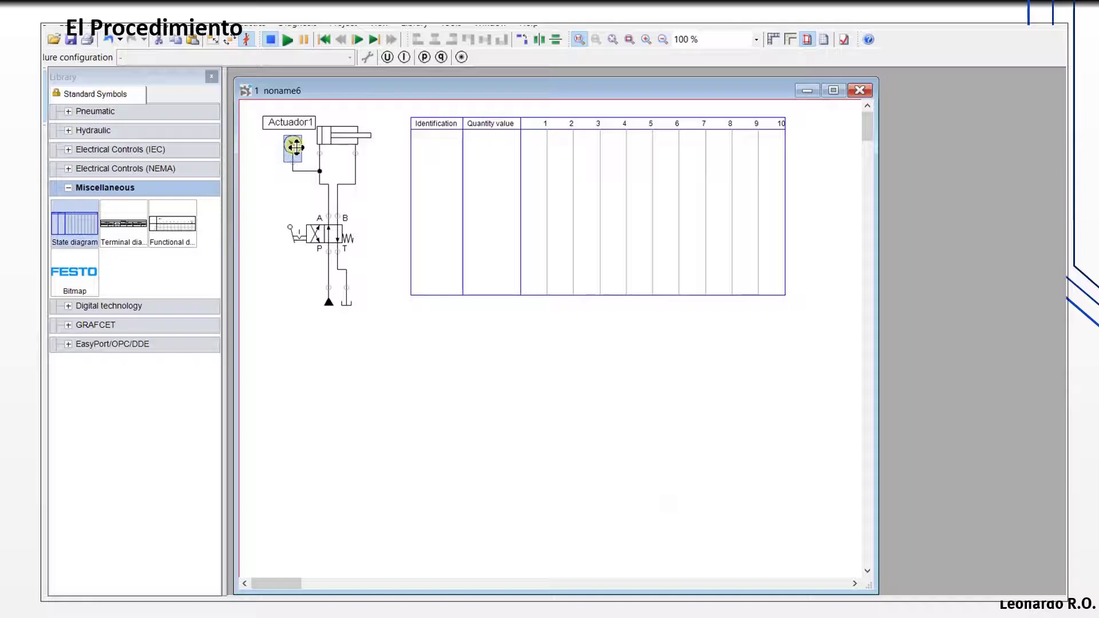
pyautogui.doubleClick(663, 221)
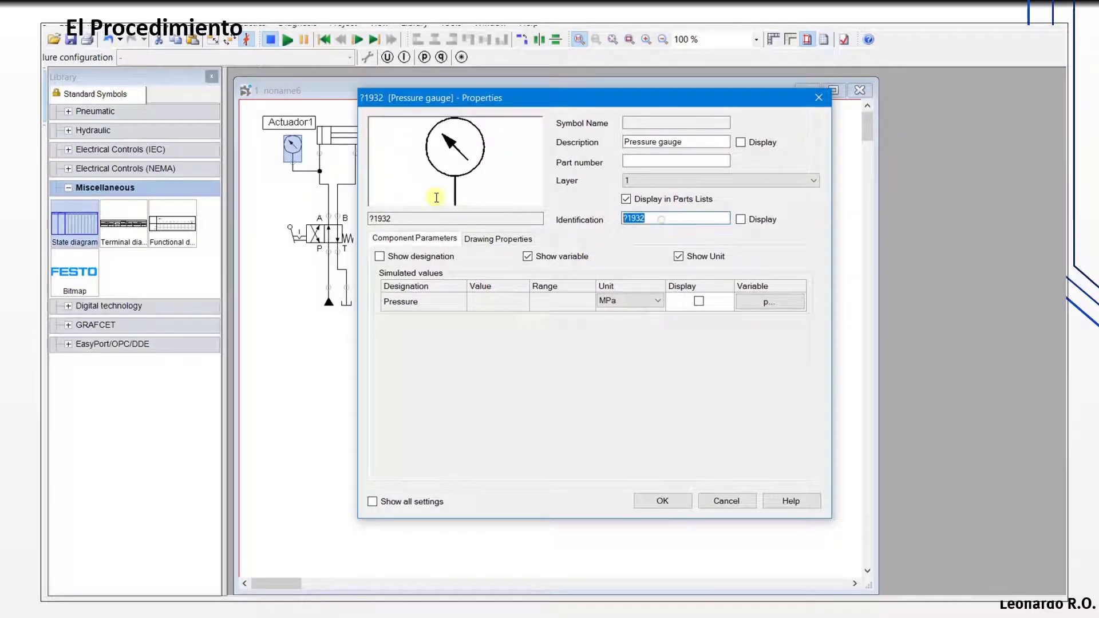
pyautogui.write('Presion1')
pyautogui.click(665, 502)
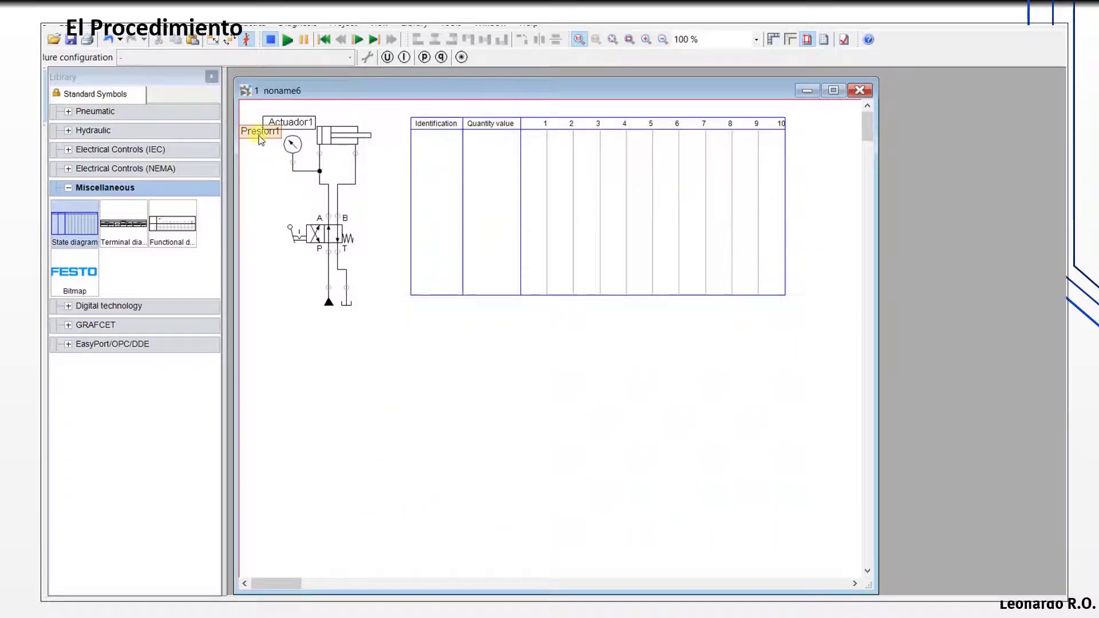
pyautogui.moveTo(258, 135); pyautogui.dragTo(271, 188)
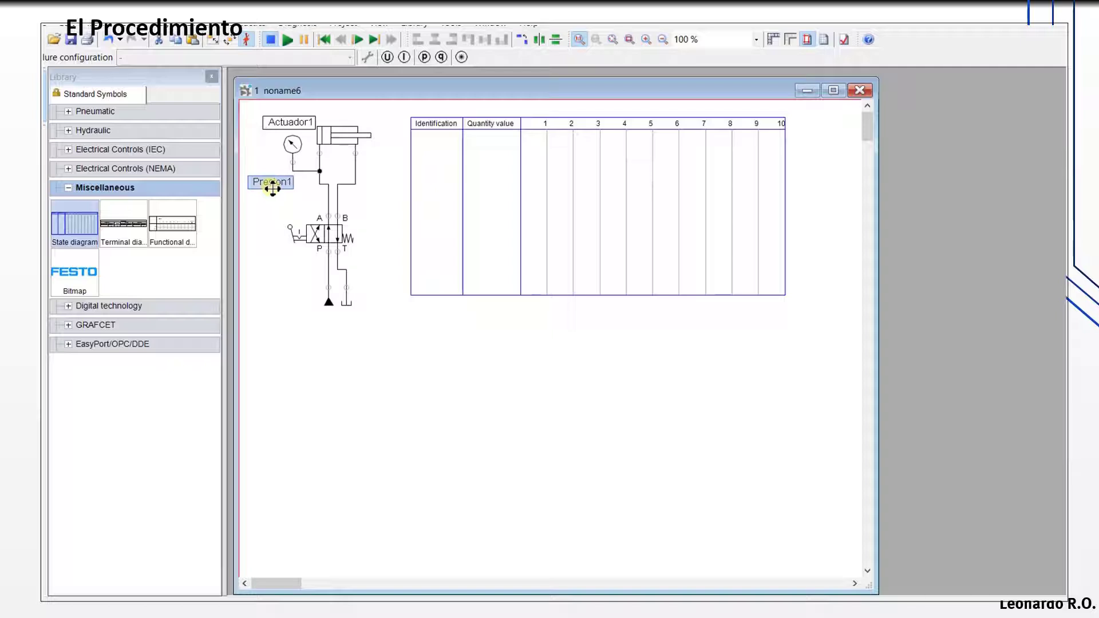
pyautogui.click(325, 328)
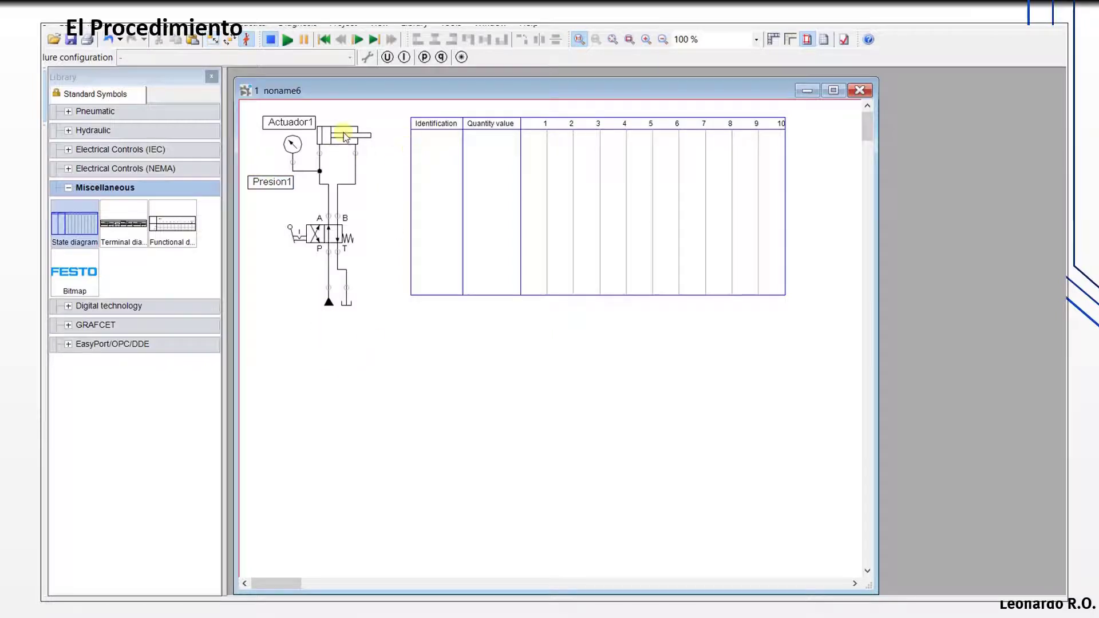
# Step: Assign the double acting cylinder to the state diagram, excluding Force and Physical spring force from its recorded quantities
pyautogui.moveTo(342, 139)
pyautogui.moveTo(341, 139); pyautogui.dragTo(502, 156)
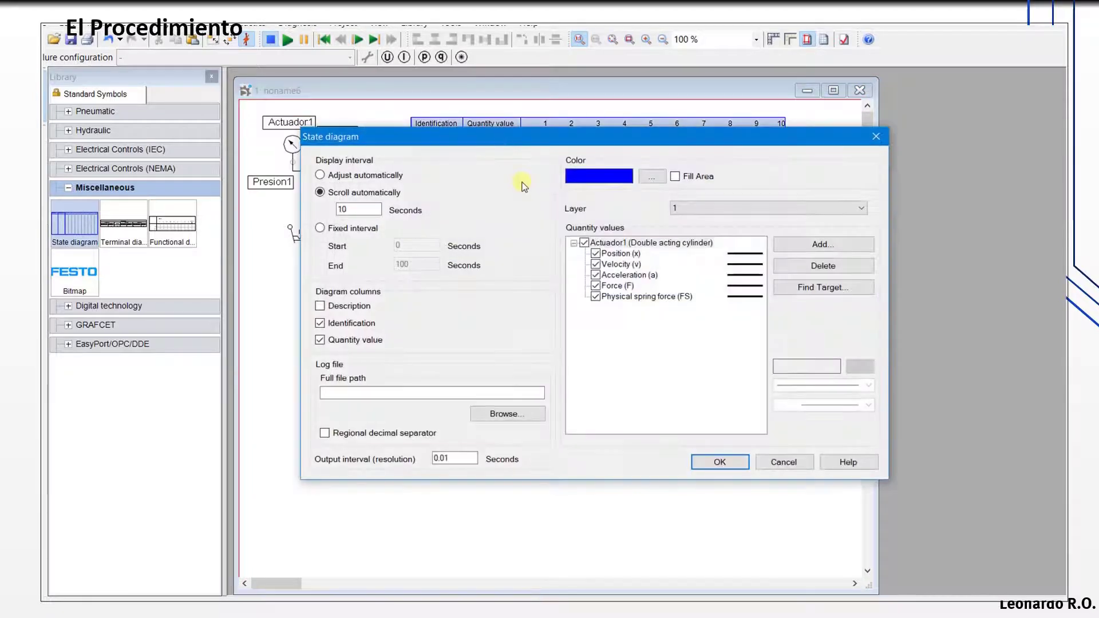
pyautogui.moveTo(633, 129); pyautogui.dragTo(554, 100)
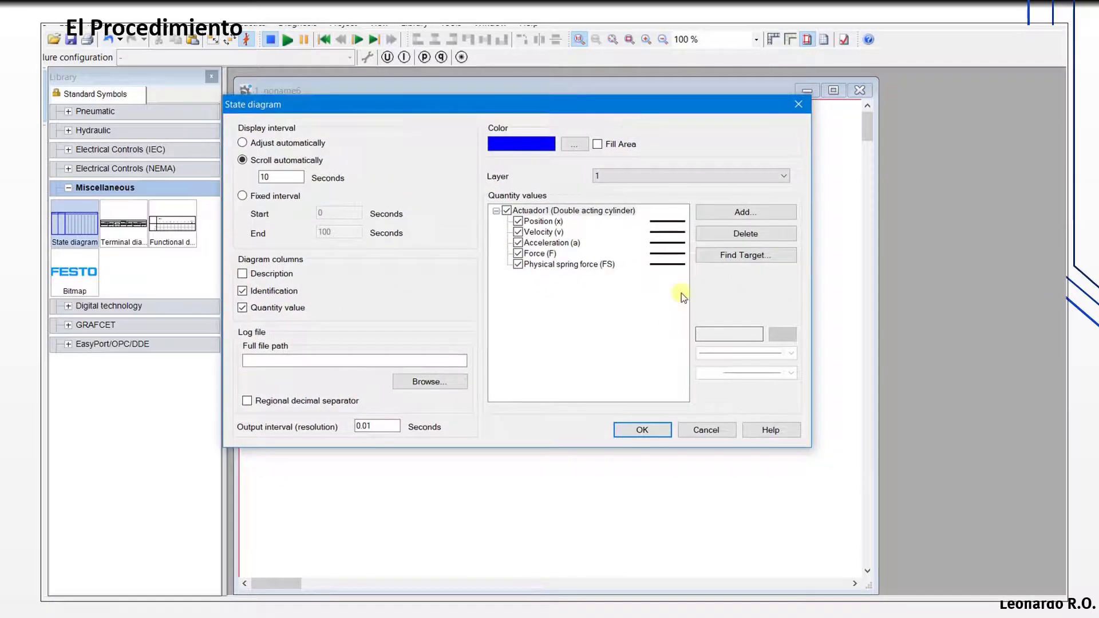
pyautogui.click(543, 221)
pyautogui.click(544, 232)
pyautogui.click(548, 244)
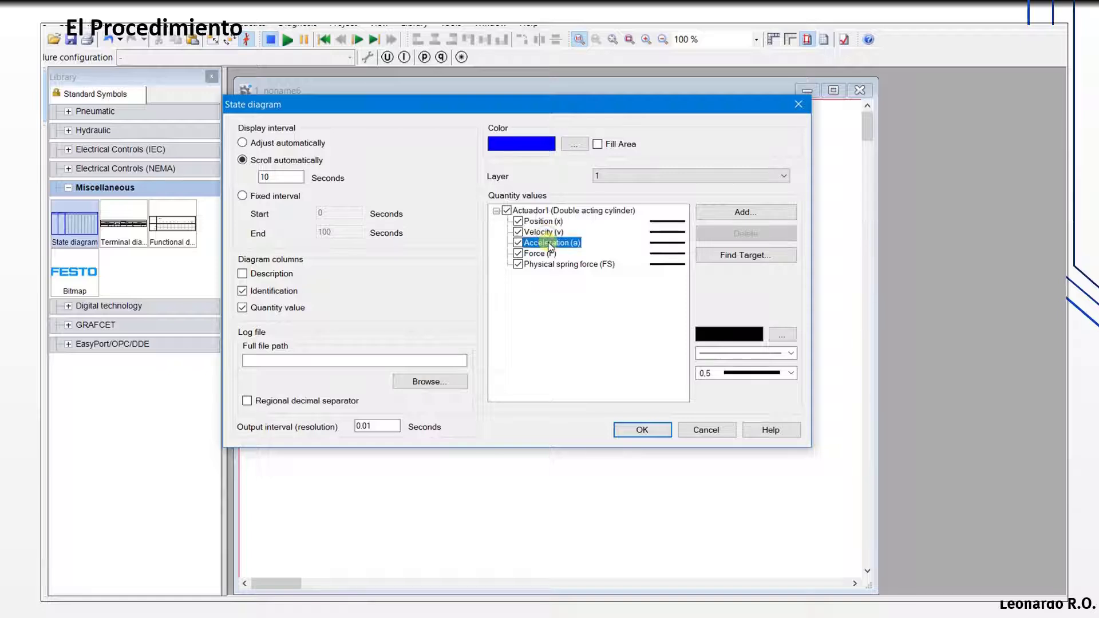
pyautogui.click(519, 255)
# Step: Set the color of the cylinder's Velocity curve in the state diagram to green
pyautogui.click(553, 222)
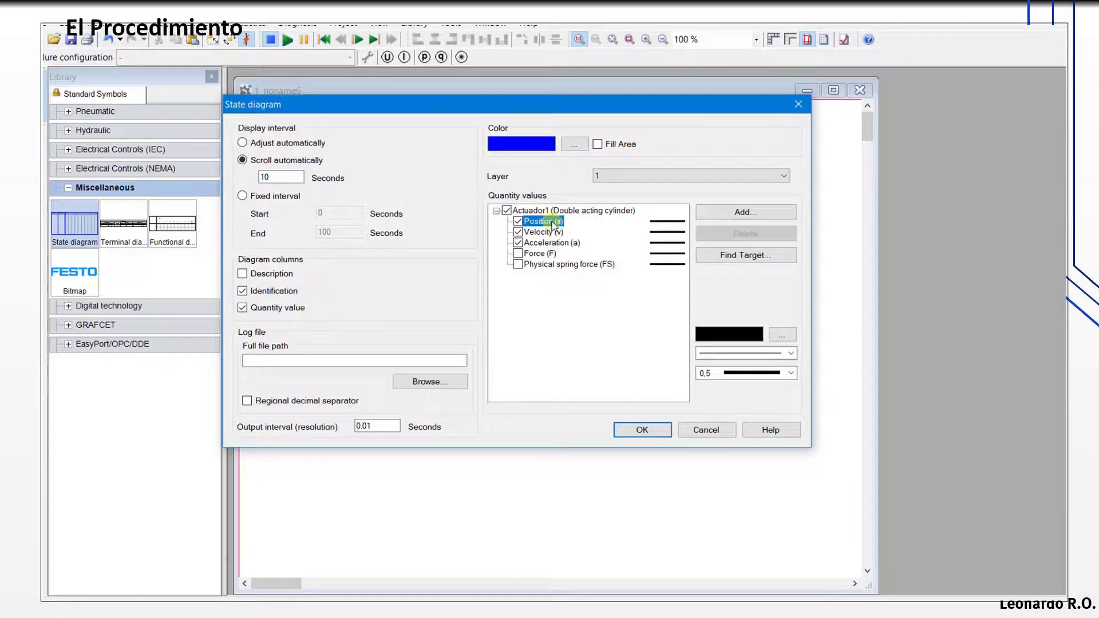
pyautogui.click(547, 233)
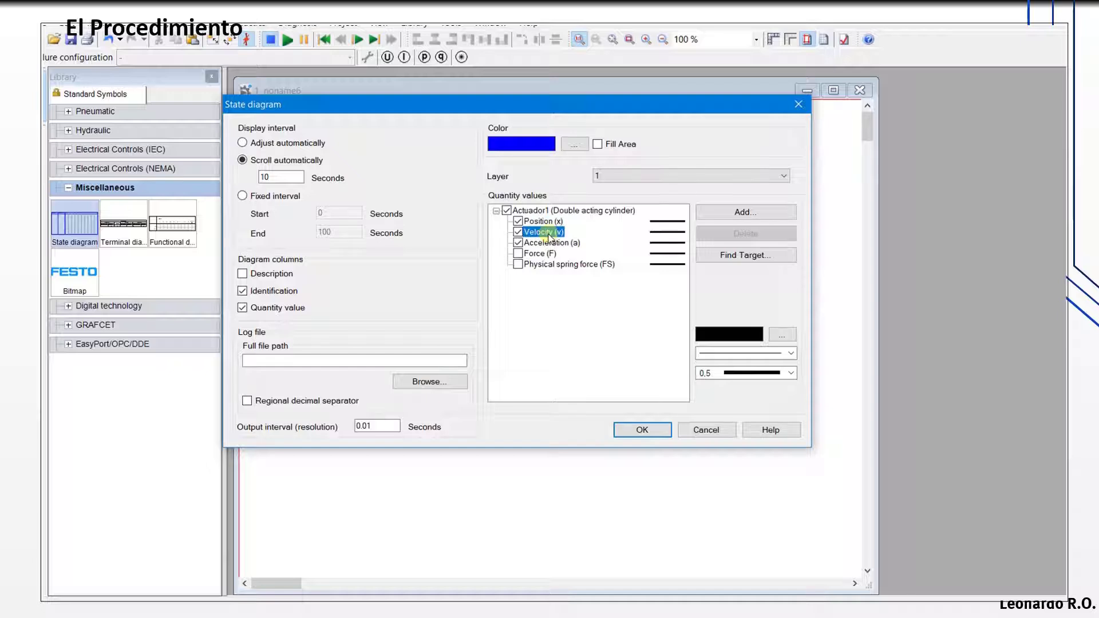
pyautogui.click(780, 335)
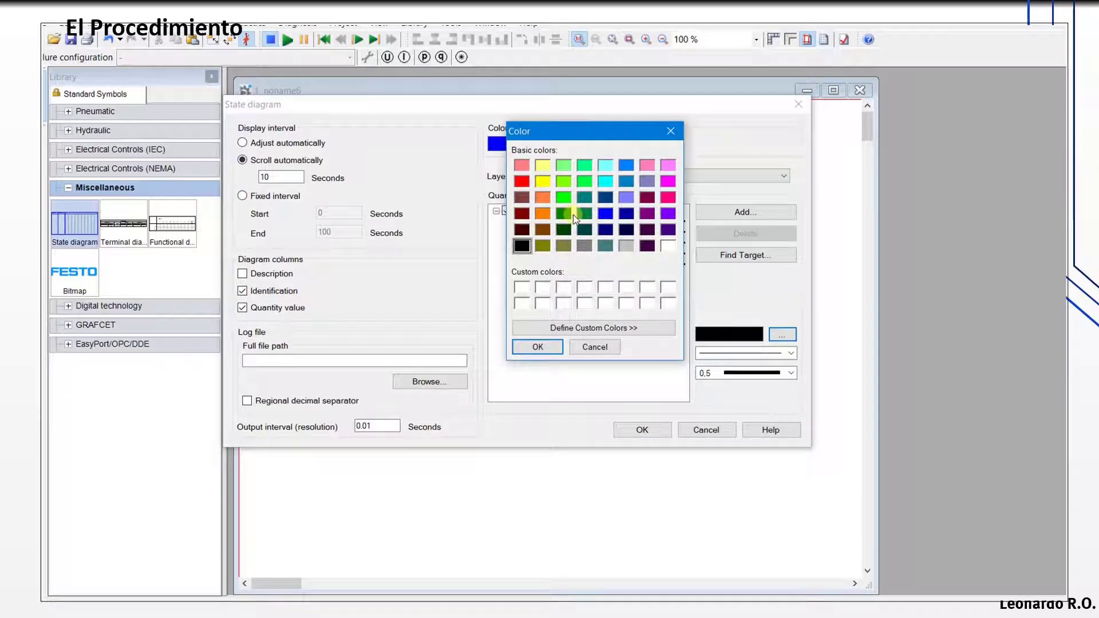
pyautogui.click(562, 216)
pyautogui.click(639, 432)
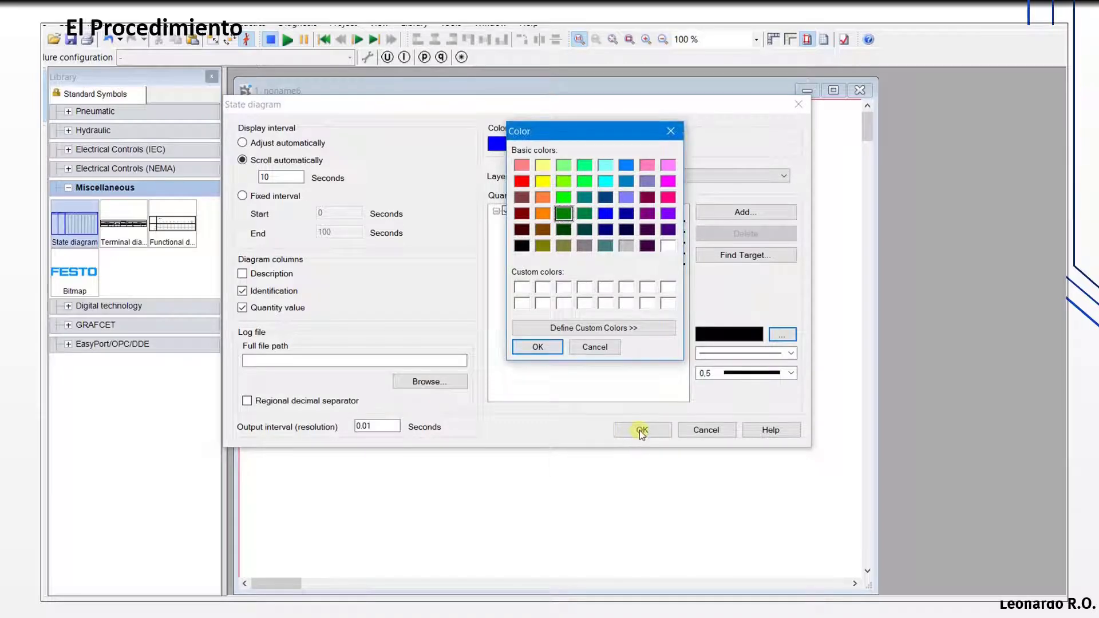
pyautogui.click(554, 348)
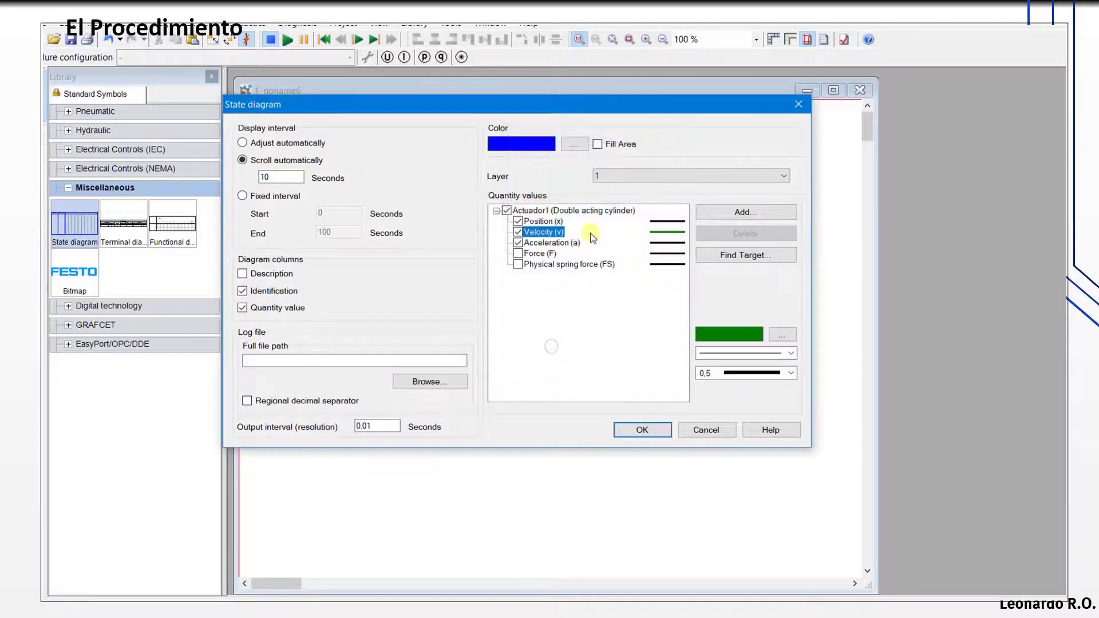
# Step: Set the color of the cylinder's Acceleration curve to blue and accept the state diagram settings
pyautogui.click(561, 244)
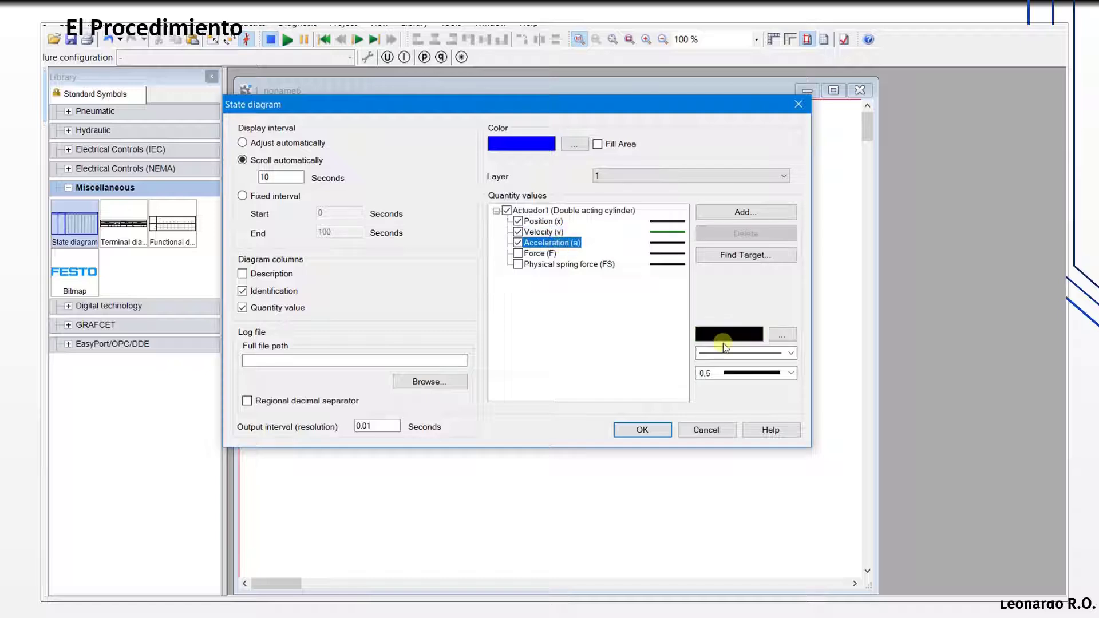
pyautogui.click(783, 334)
pyautogui.click(605, 215)
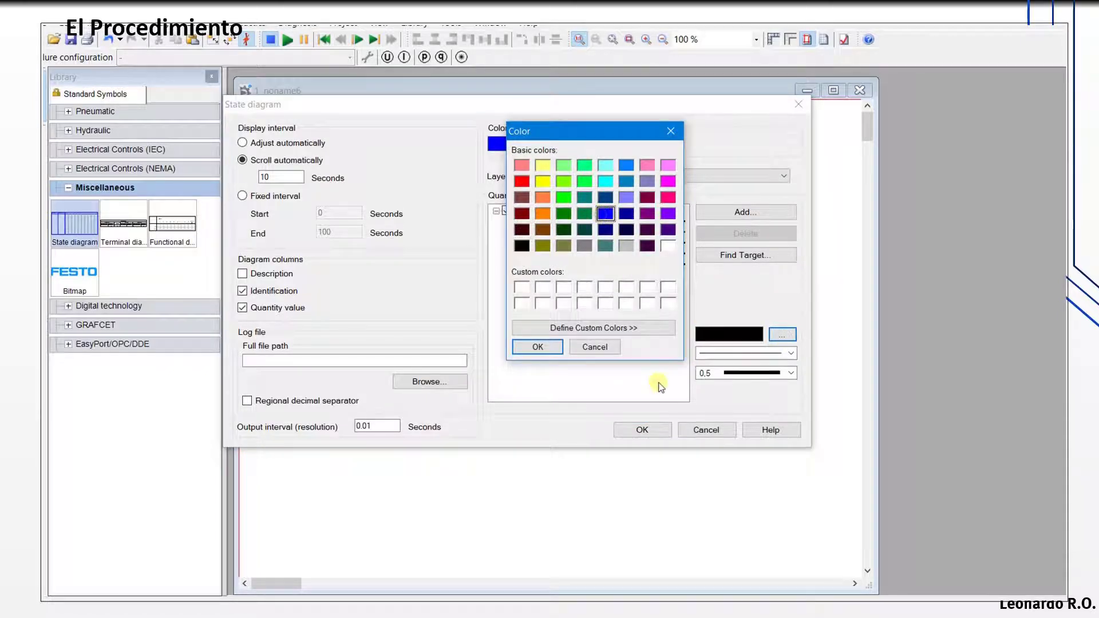
pyautogui.click(643, 430)
pyautogui.click(554, 348)
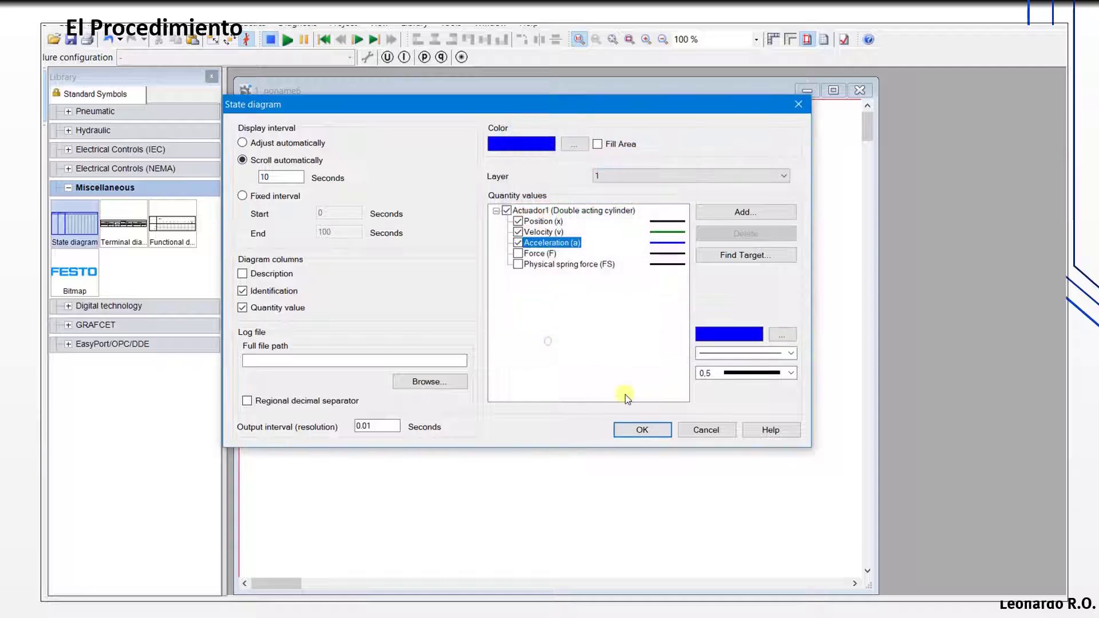
pyautogui.click(642, 430)
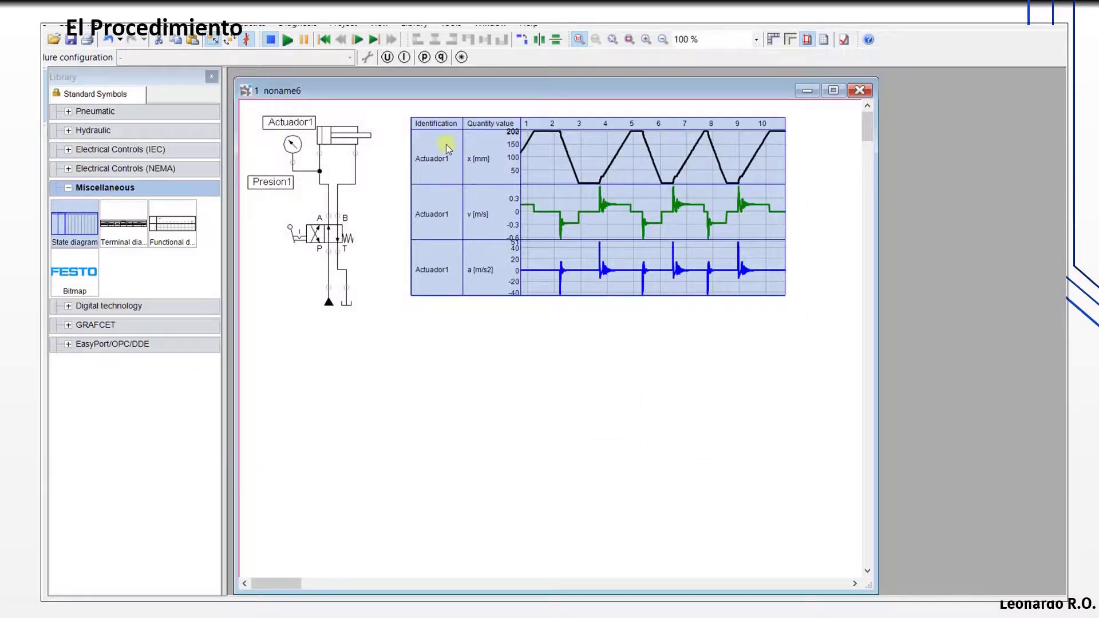
# Step: Move the state diagram slightly closer to the circuit, level with the cylinder, and widen the drawing window
pyautogui.moveTo(460, 158); pyautogui.dragTo(459, 204)
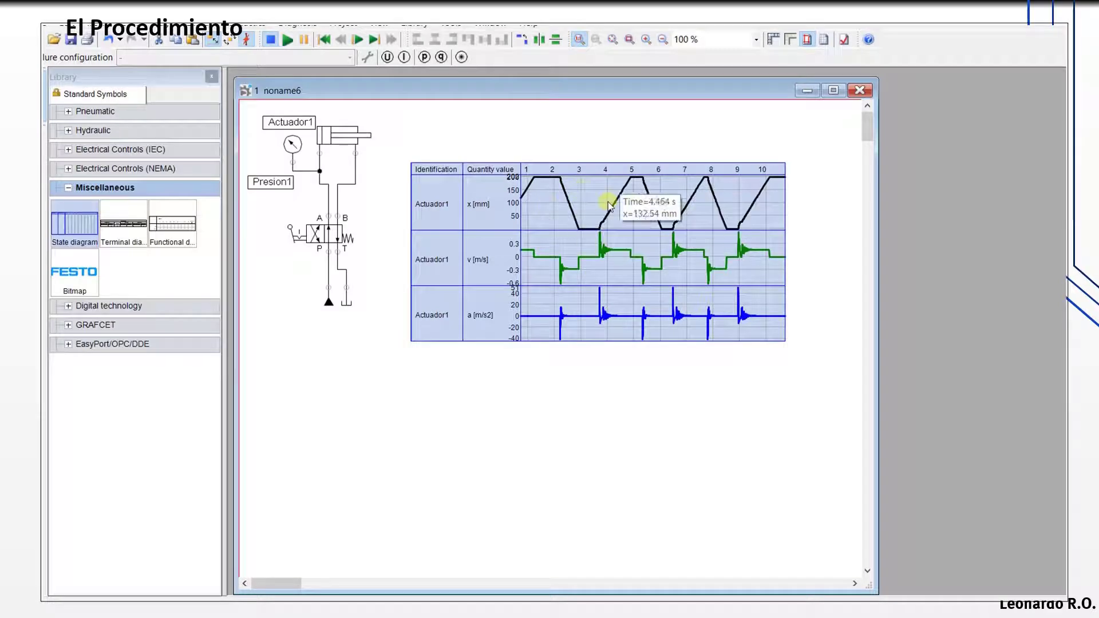
pyautogui.moveTo(483, 209); pyautogui.dragTo(461, 179)
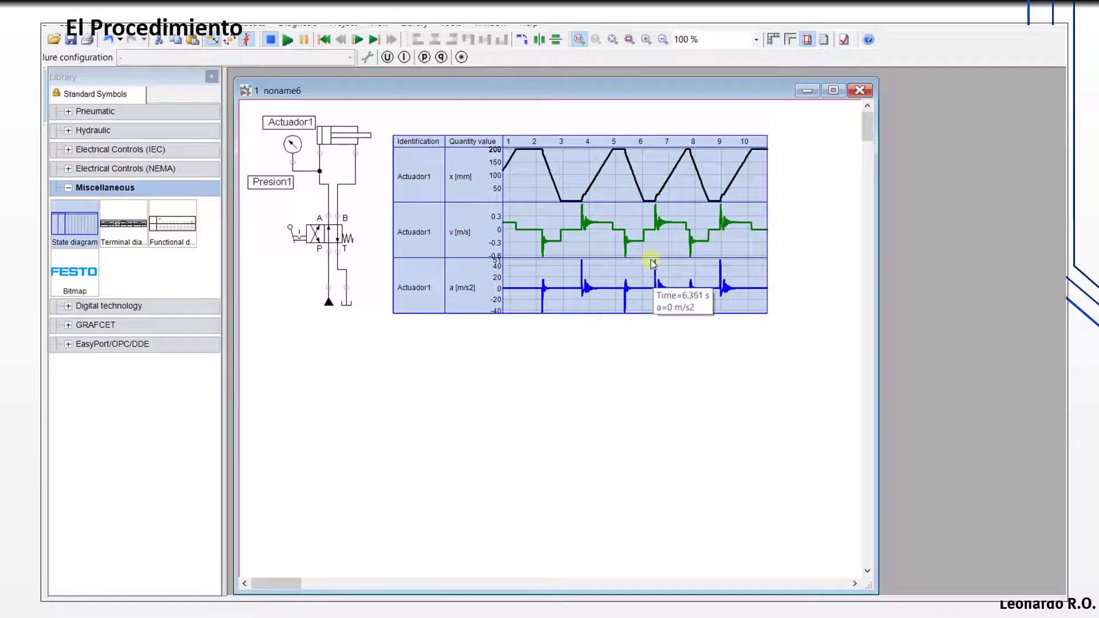
pyautogui.moveTo(658, 242)
pyautogui.mouseDown()
pyautogui.moveTo(656, 277)
pyautogui.moveTo(653, 224)
pyautogui.mouseUp()
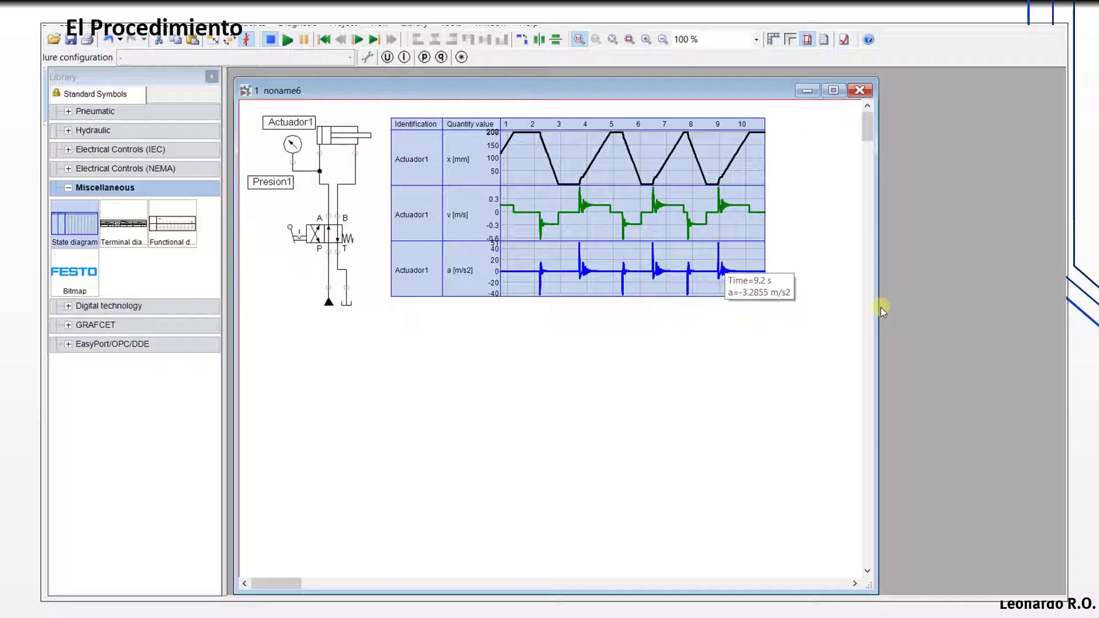
pyautogui.moveTo(877, 307); pyautogui.dragTo(1043, 307)
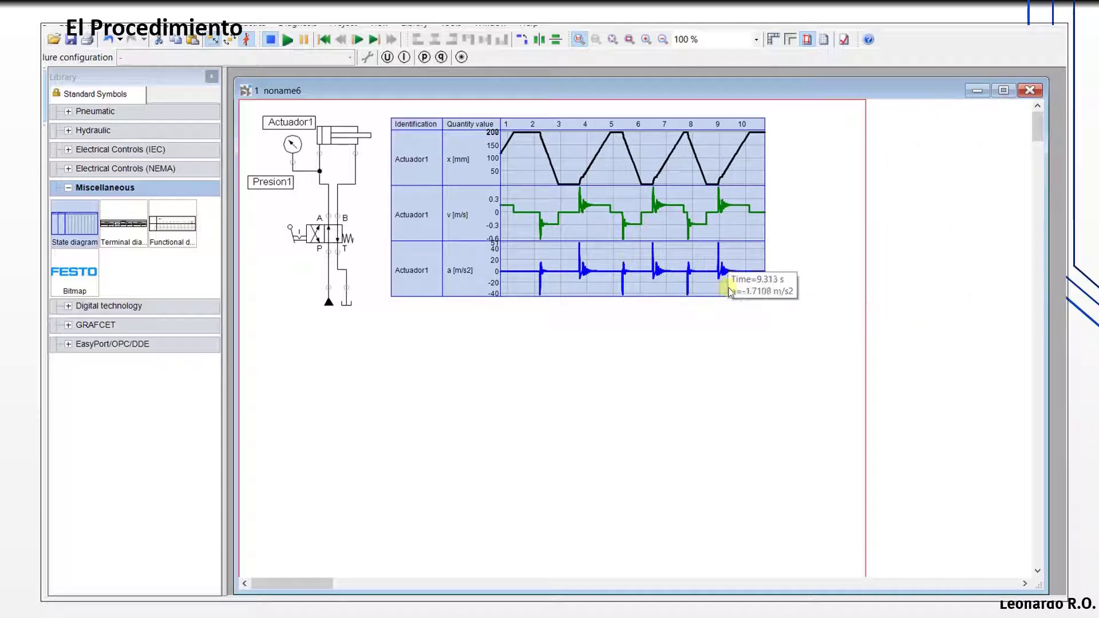
pyautogui.click(515, 338)
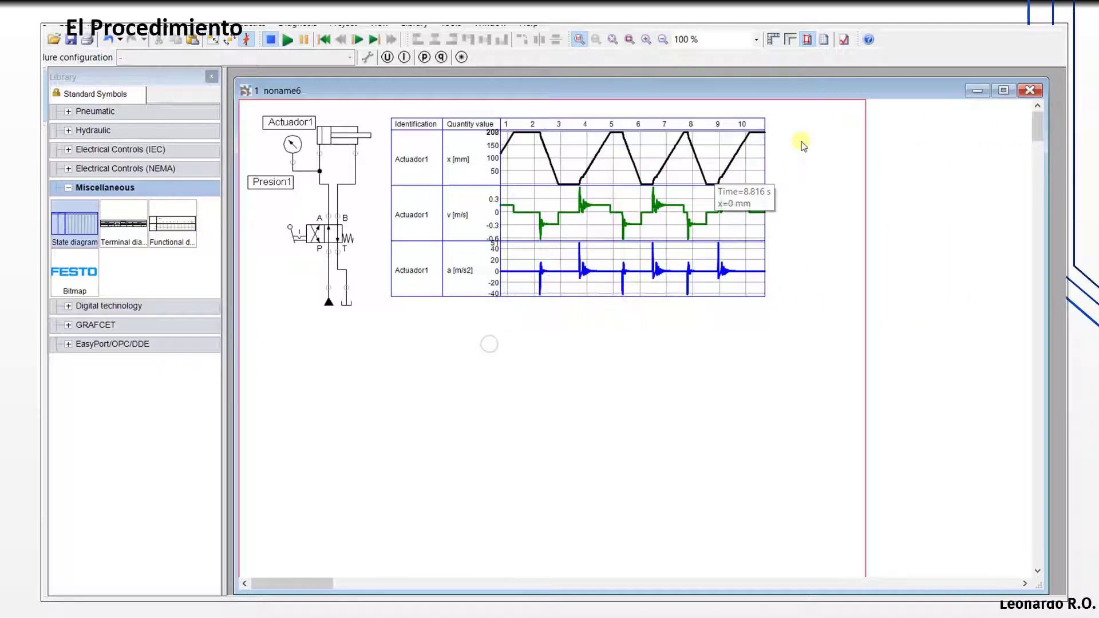
pyautogui.click(726, 287)
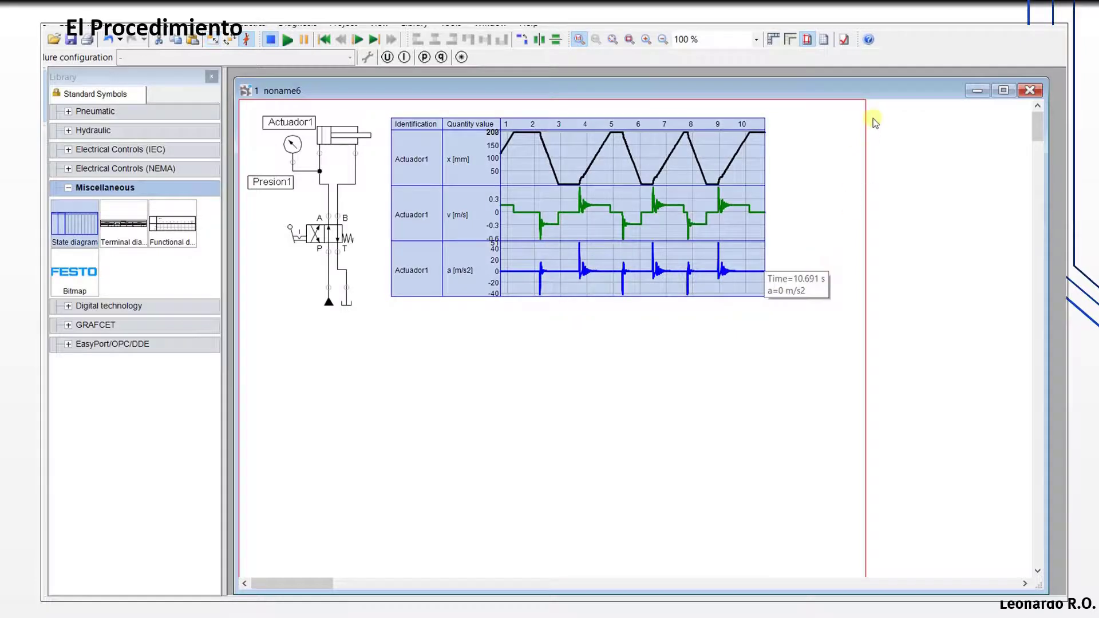
# Step: Set the drawing size to standard DIN A3 (297 x 420 mm) in landscape orientation, without adopting it from the drawing frame
pyautogui.click(132, 25)
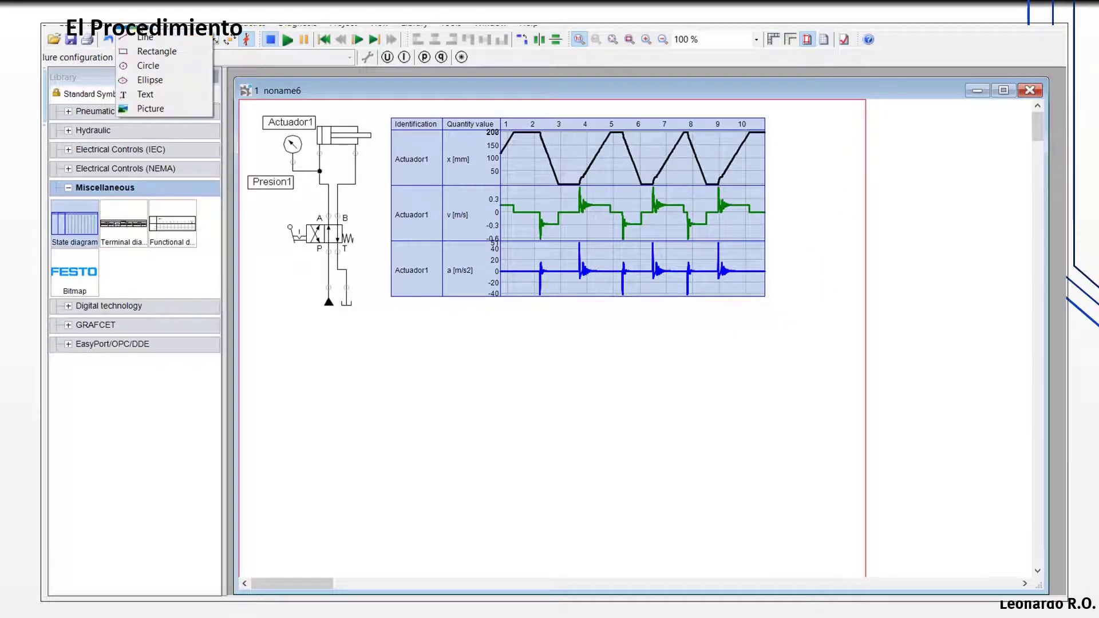
pyautogui.moveTo(161, 26)
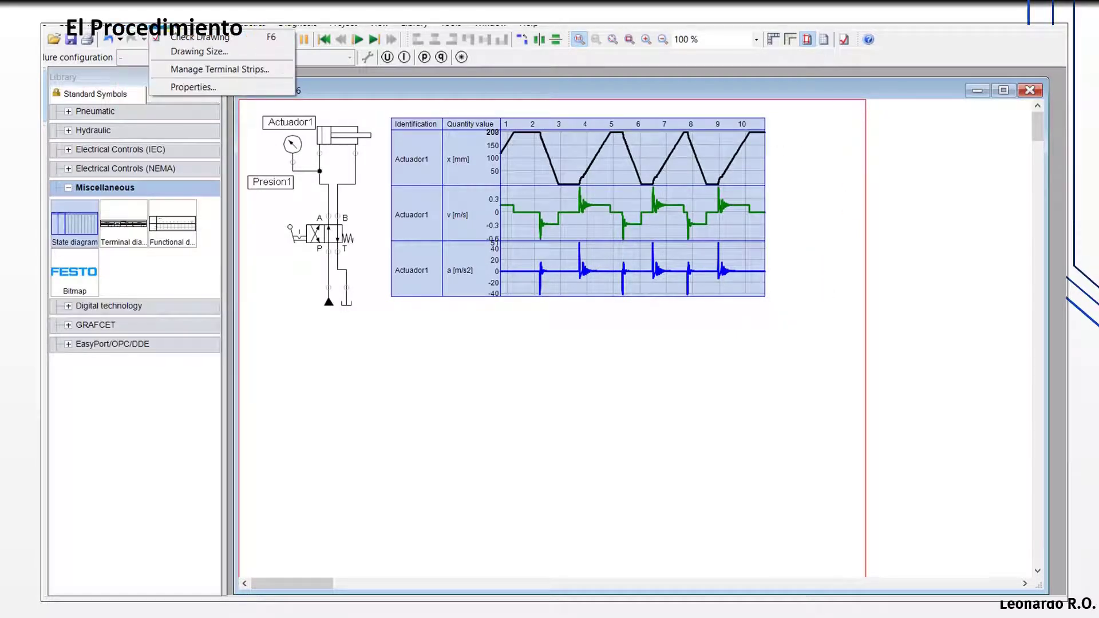
pyautogui.click(194, 51)
pyautogui.click(399, 216)
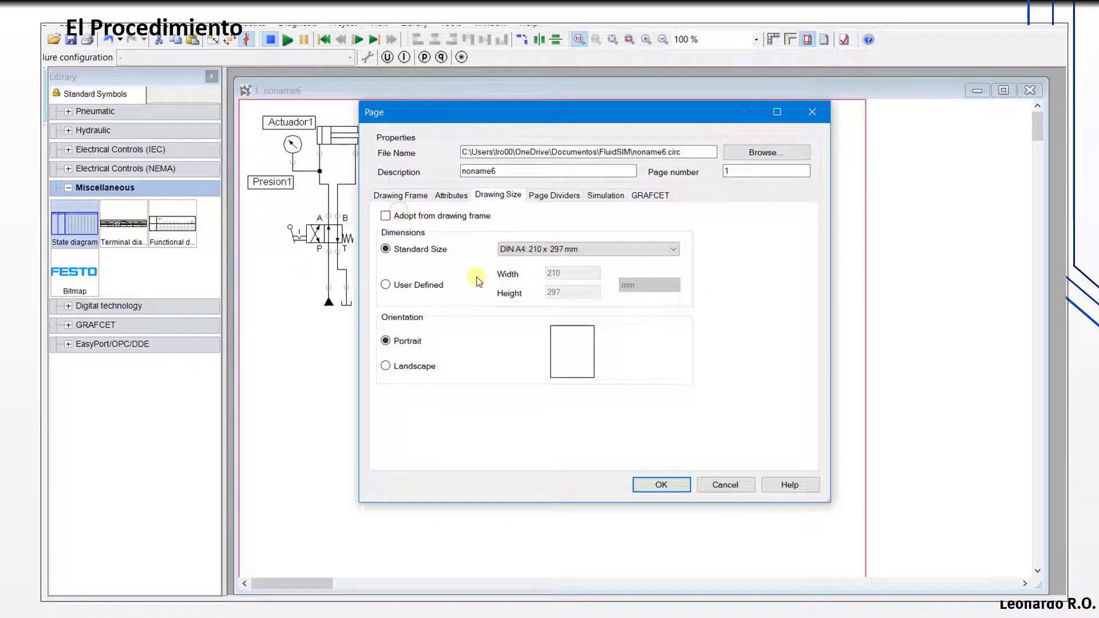
pyautogui.click(619, 249)
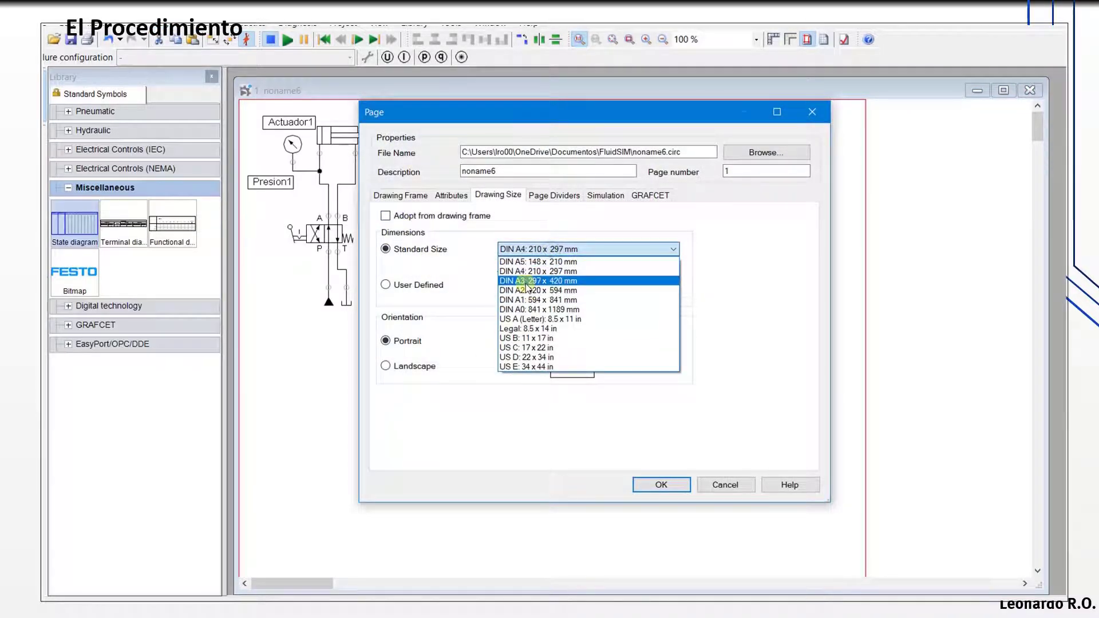
pyautogui.click(525, 283)
pyautogui.click(415, 368)
pyautogui.click(651, 481)
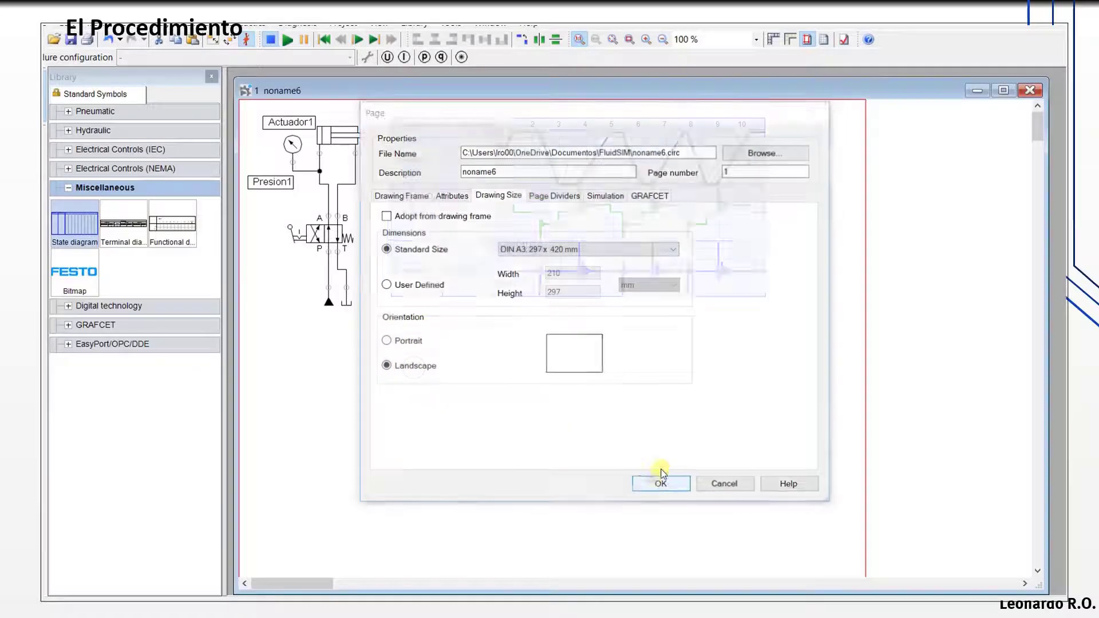
pyautogui.click(795, 429)
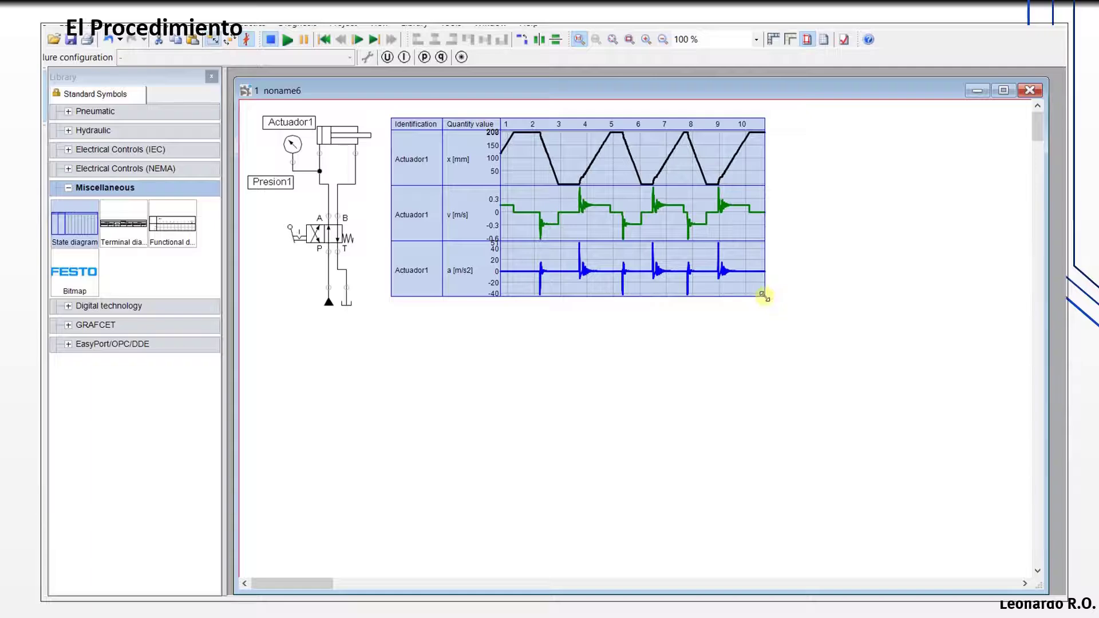
# Step: Enlarge the state diagram in width and height and set its automatically scrolling display interval to 2 seconds
pyautogui.moveTo(765, 296); pyautogui.dragTo(952, 386)
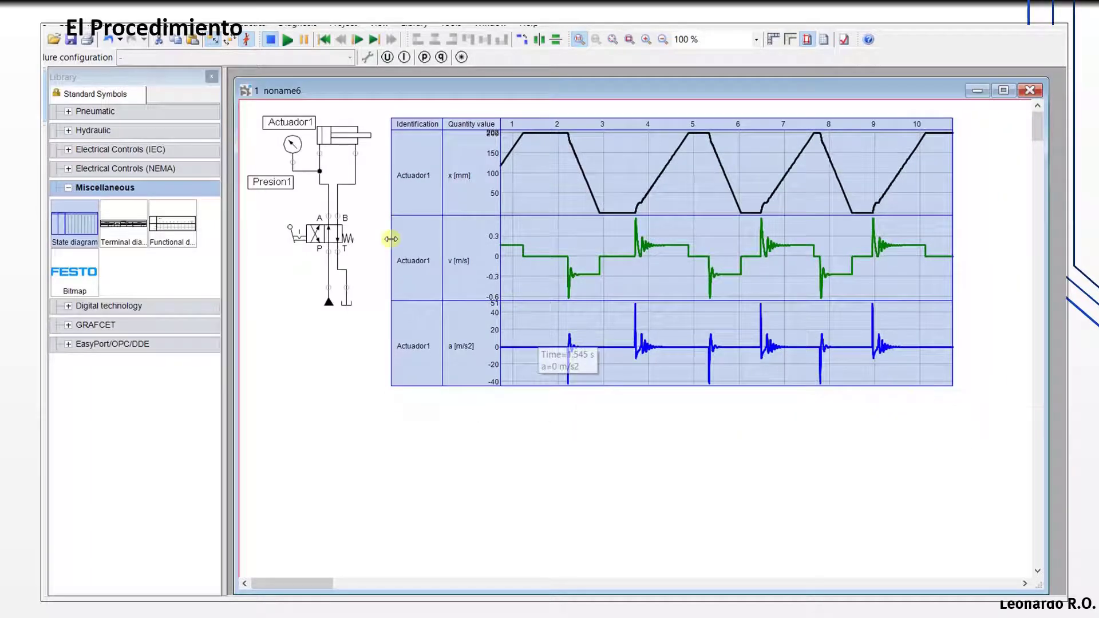
pyautogui.doubleClick(431, 207)
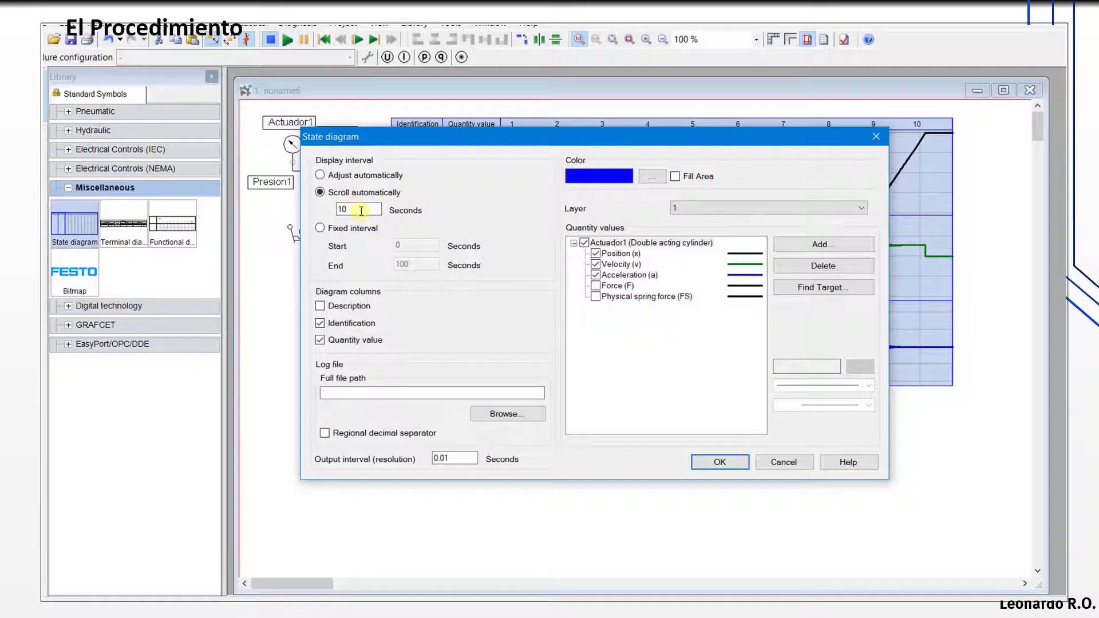
pyautogui.doubleClick(361, 210)
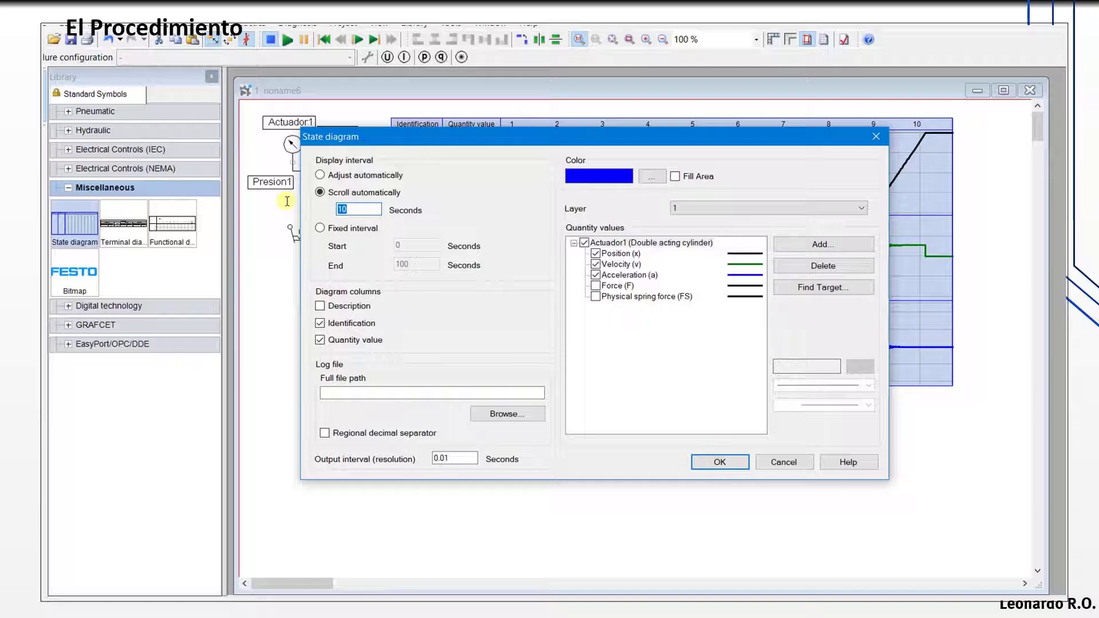
pyautogui.write('2')
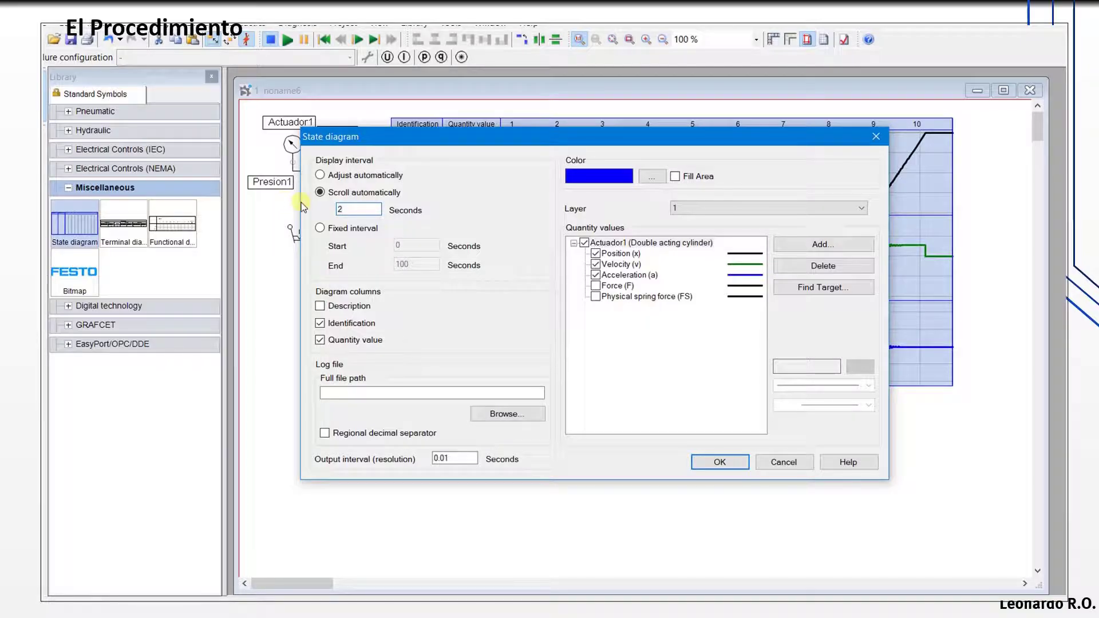
pyautogui.click(716, 462)
pyautogui.click(585, 465)
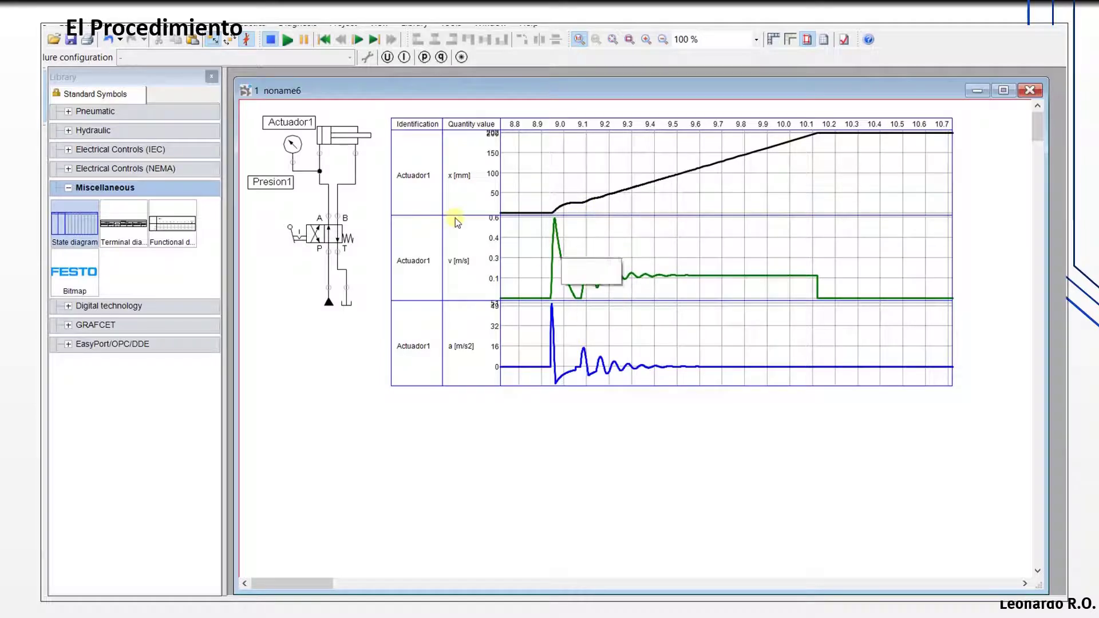
# Step: Add the pressure gauge Presion1 to the quantity values recorded in the state diagram
pyautogui.click(289, 41)
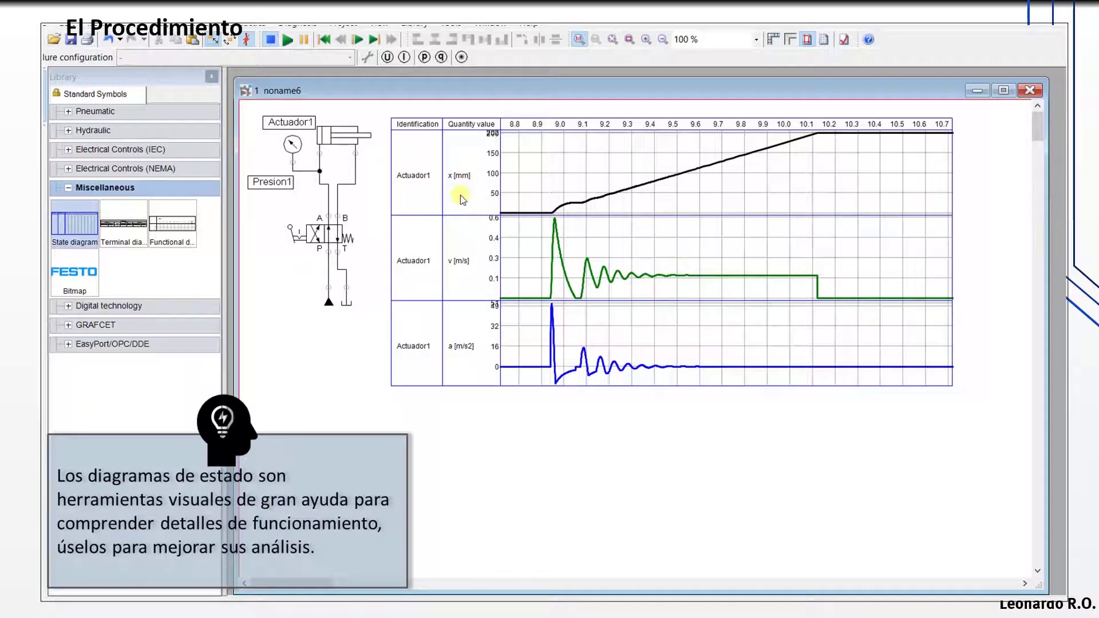
pyautogui.doubleClick(427, 166)
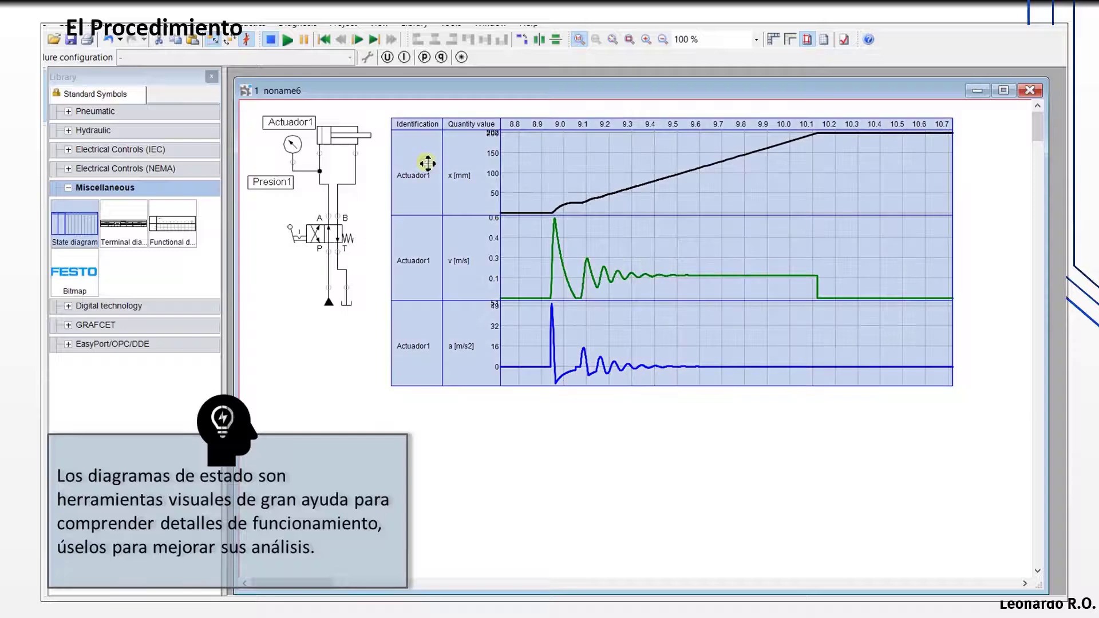
pyautogui.click(847, 245)
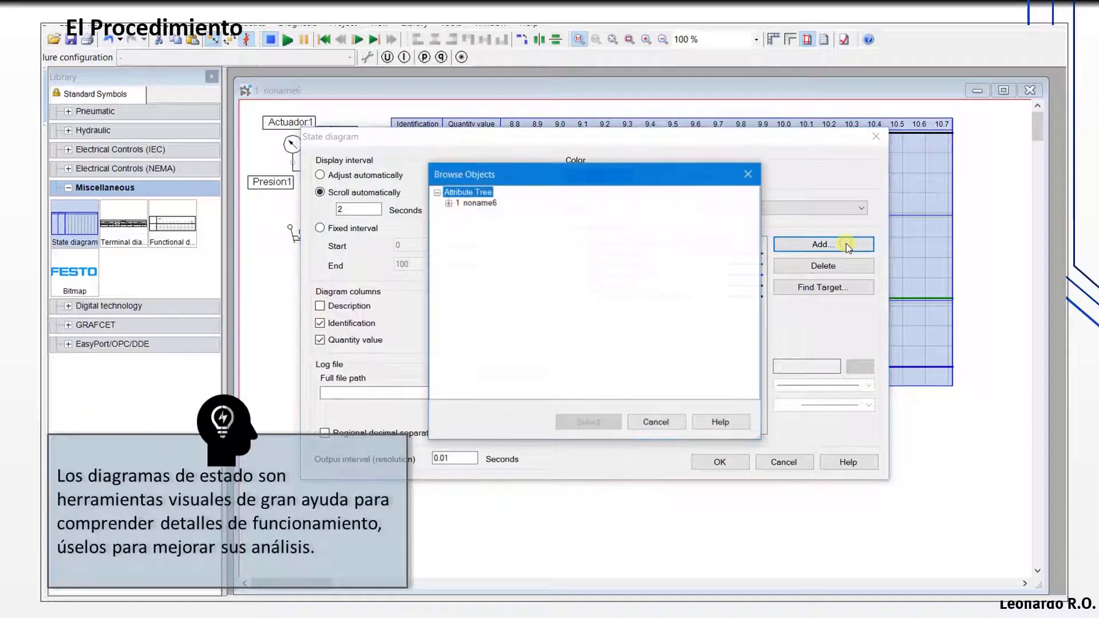
pyautogui.click(448, 203)
pyautogui.click(479, 214)
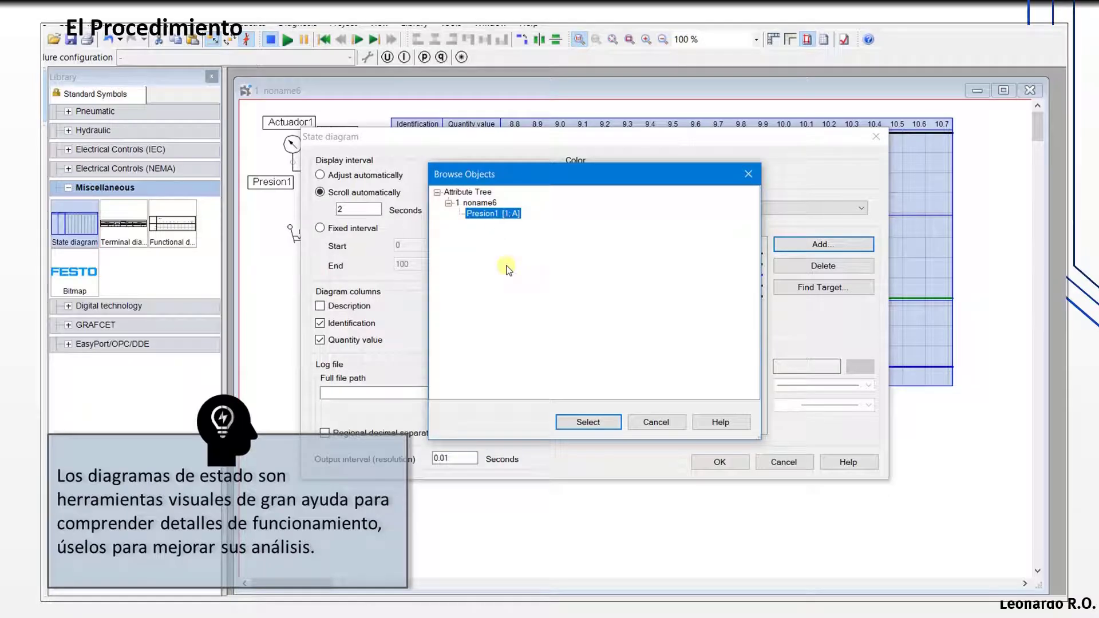
pyautogui.click(578, 424)
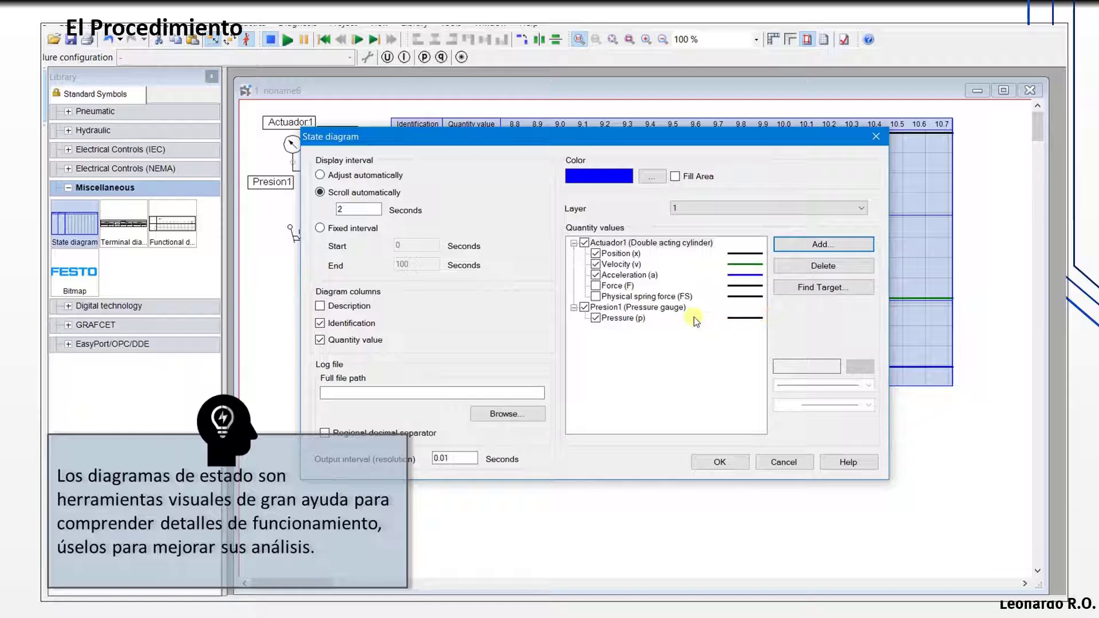
# Step: Set the color of the Presion1 Pressure curve to red and accept the state diagram settings
pyautogui.click(645, 319)
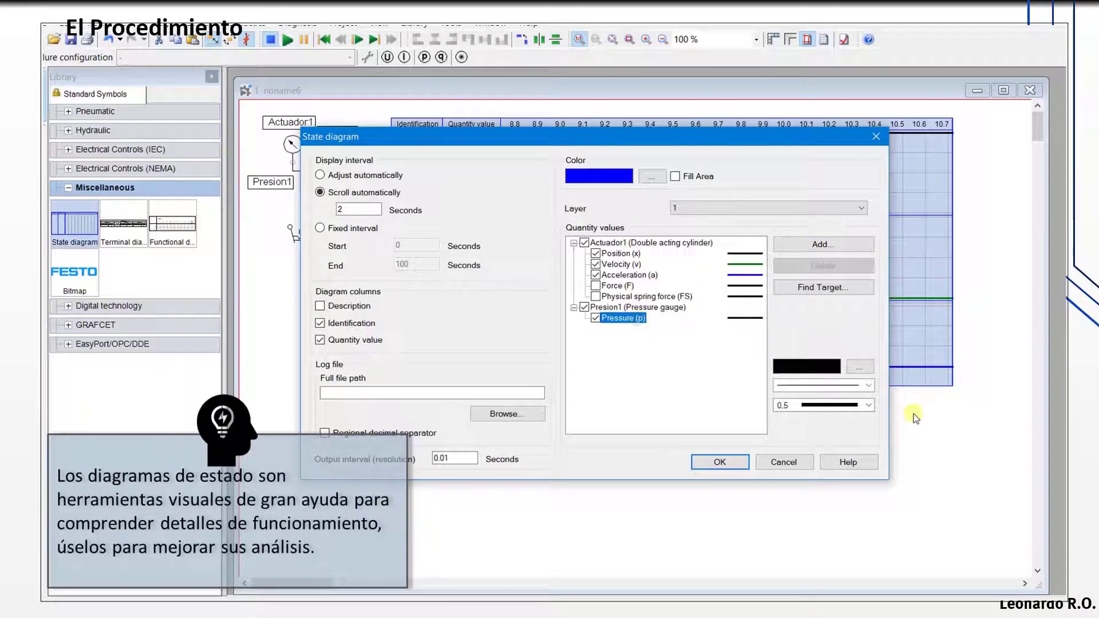
pyautogui.click(860, 367)
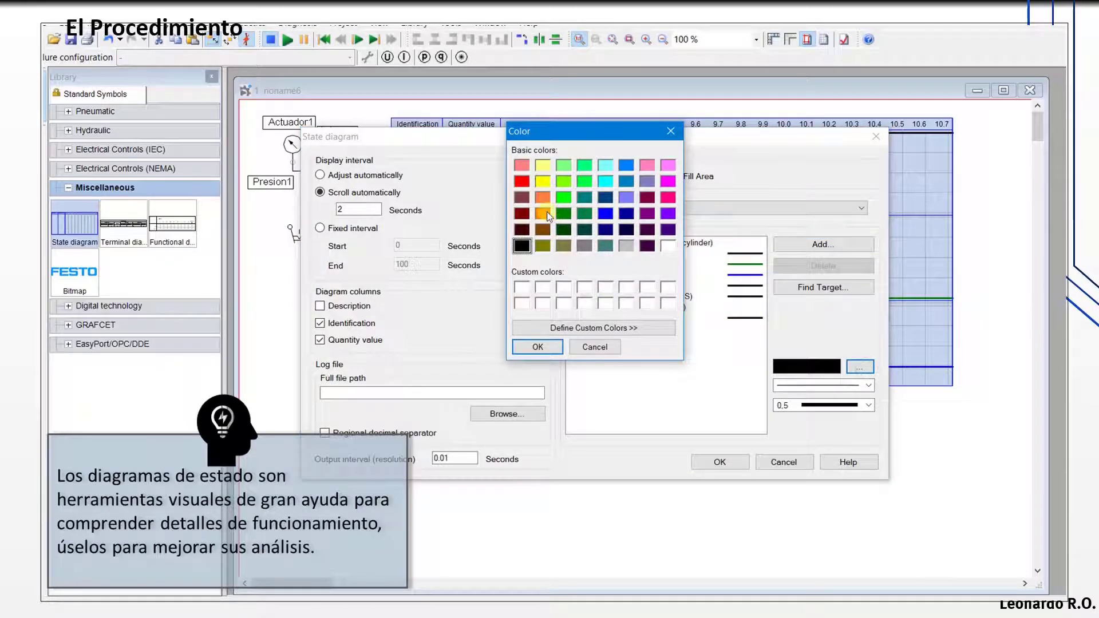
pyautogui.click(524, 346)
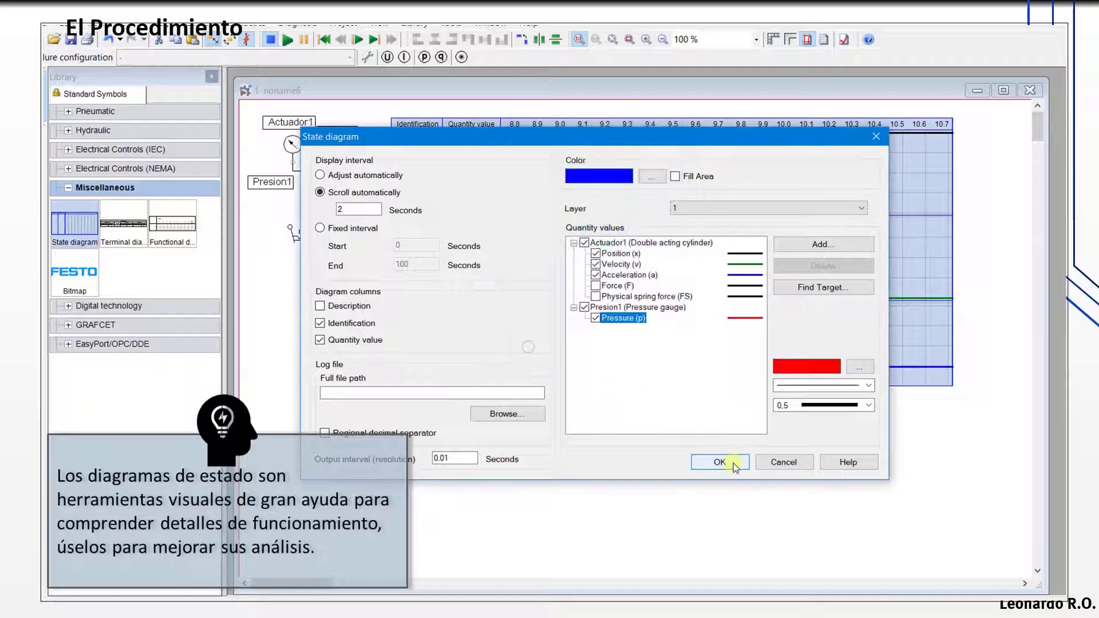
pyautogui.click(719, 462)
pyautogui.click(553, 479)
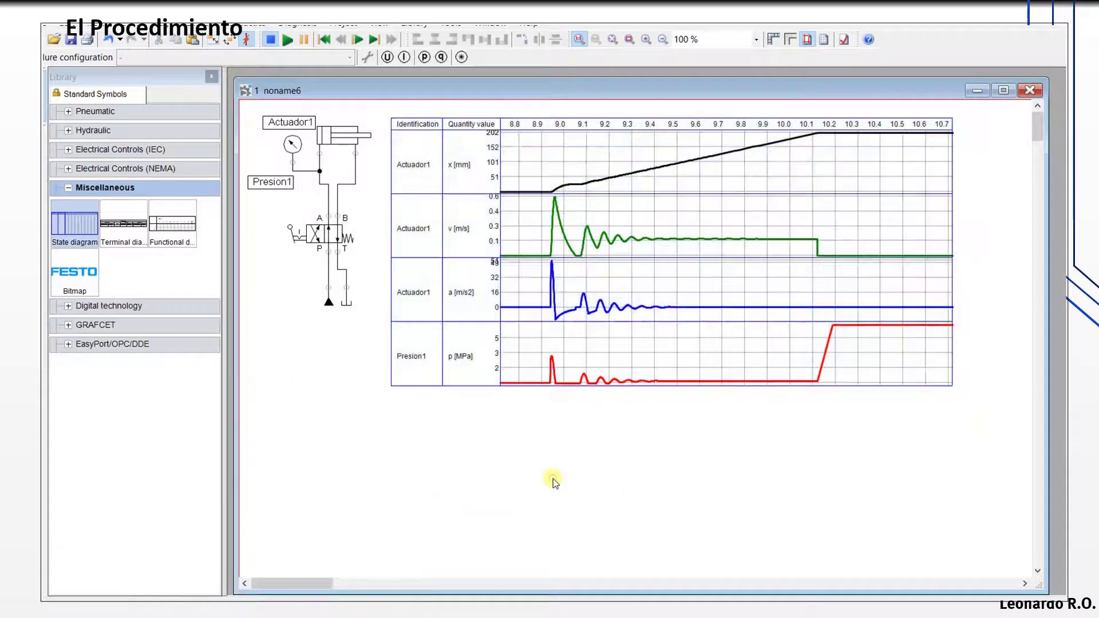
# Step: Run the simulation until the cylinder is fully extended, stop it, and enlarge the state diagram in width and height
pyautogui.click(289, 40)
pyautogui.click(282, 42)
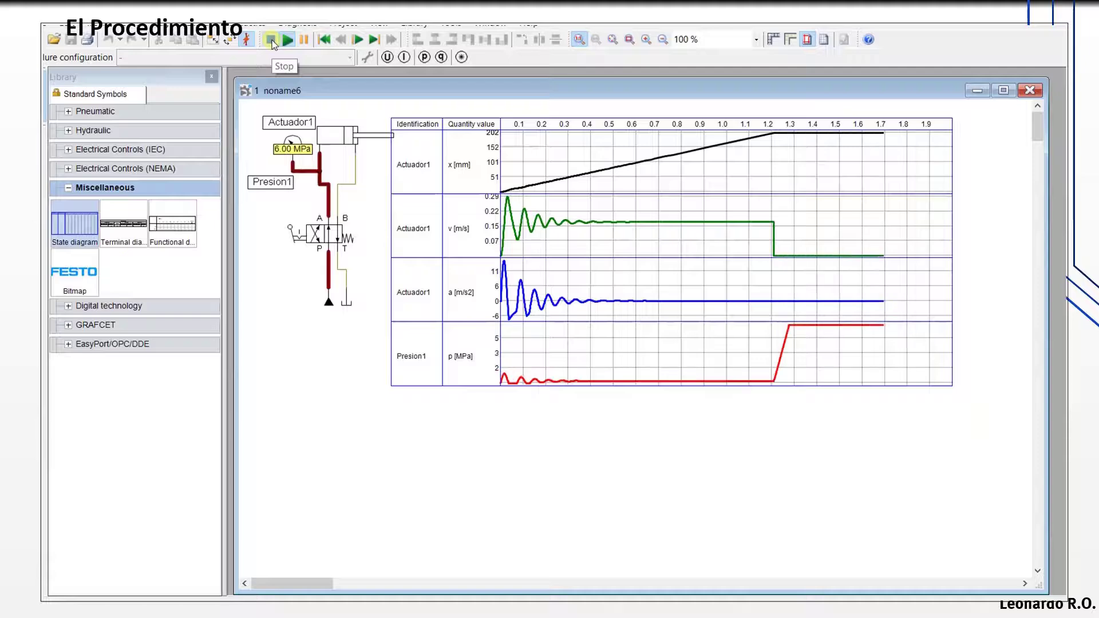
pyautogui.click(271, 40)
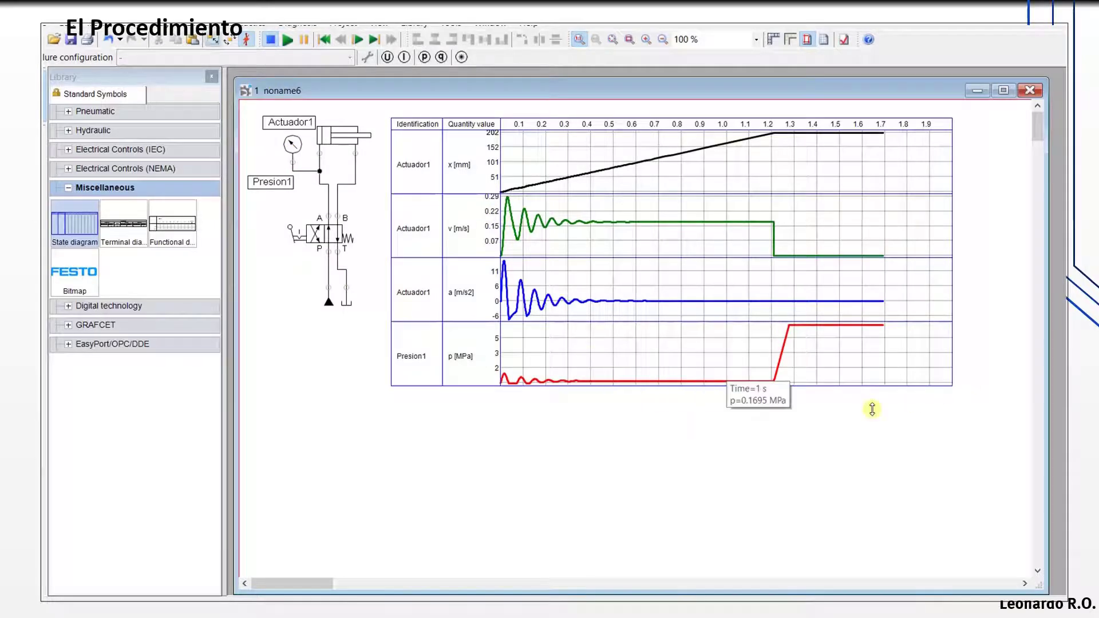
pyautogui.moveTo(950, 386); pyautogui.dragTo(1029, 439)
# Step: Examine the velocity, acceleration and pressure curves at the start of the stroke, along with the cylinder's parameters
pyautogui.moveTo(619, 404)
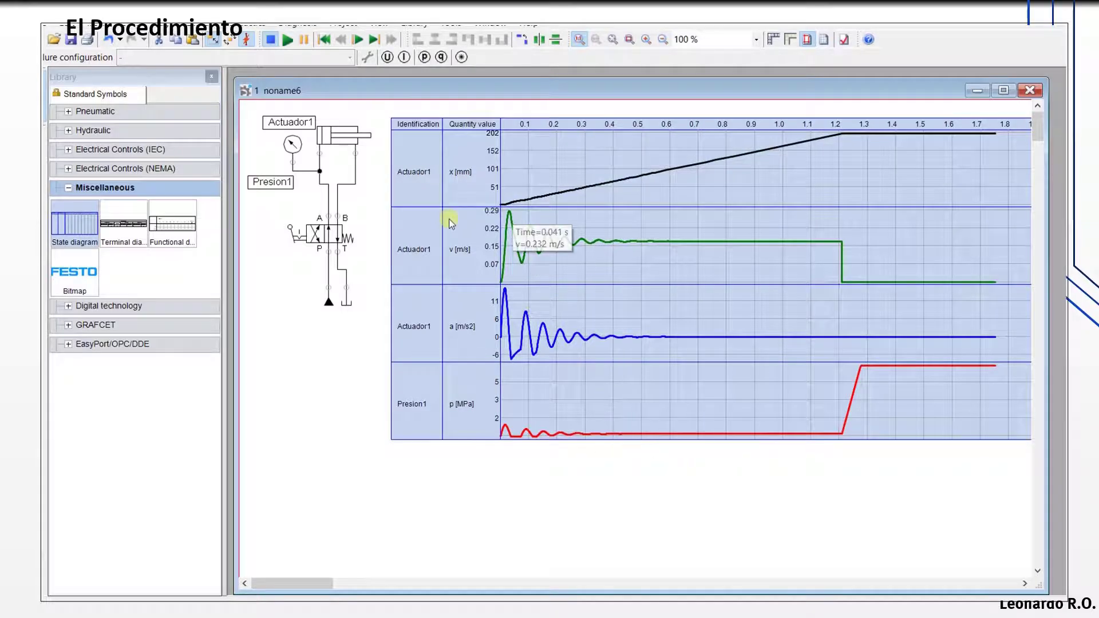
pyautogui.moveTo(526, 211)
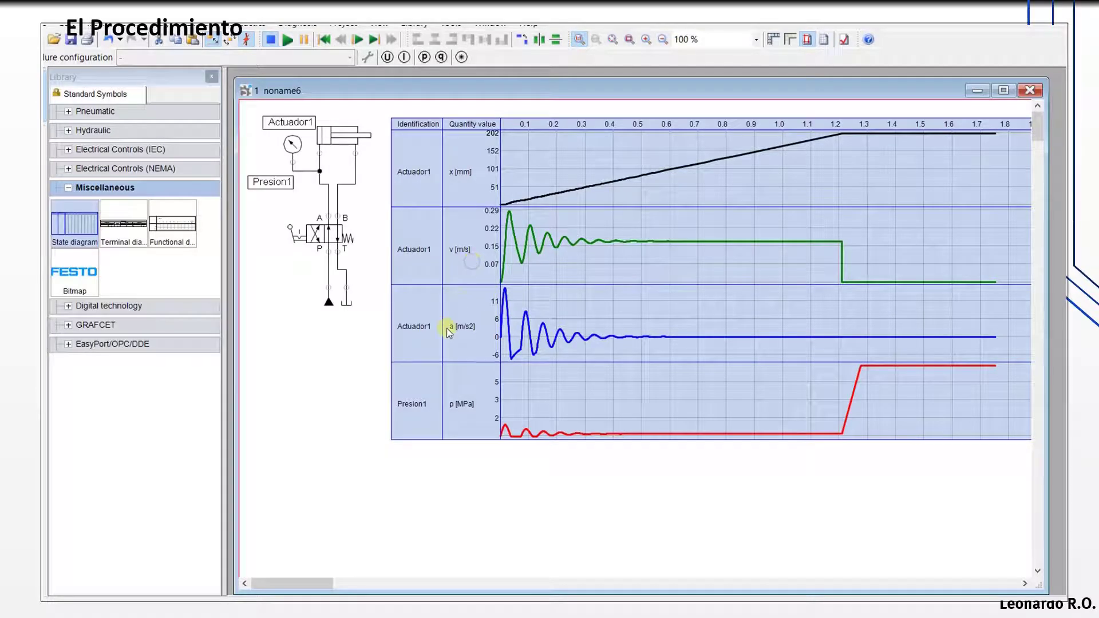
pyautogui.click(375, 365)
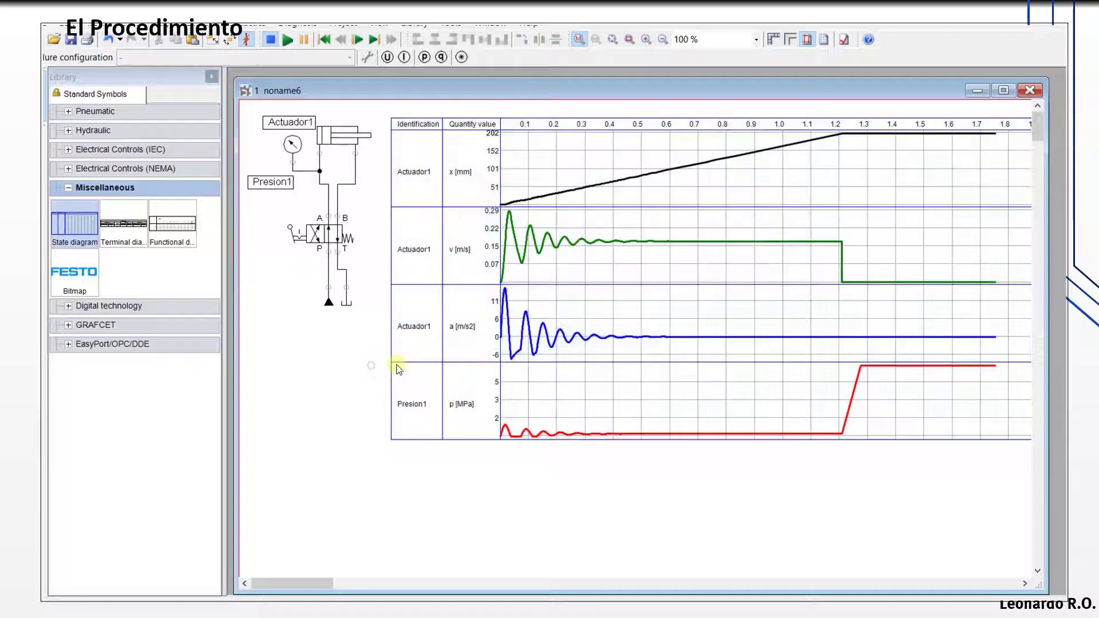
pyautogui.moveTo(536, 353)
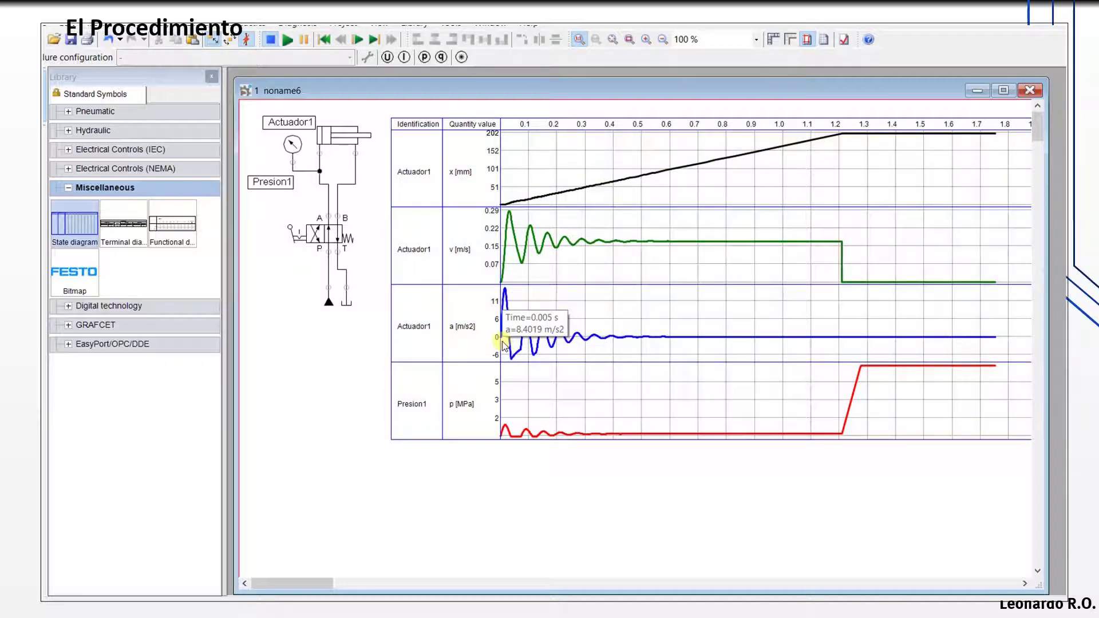
pyautogui.moveTo(336, 137)
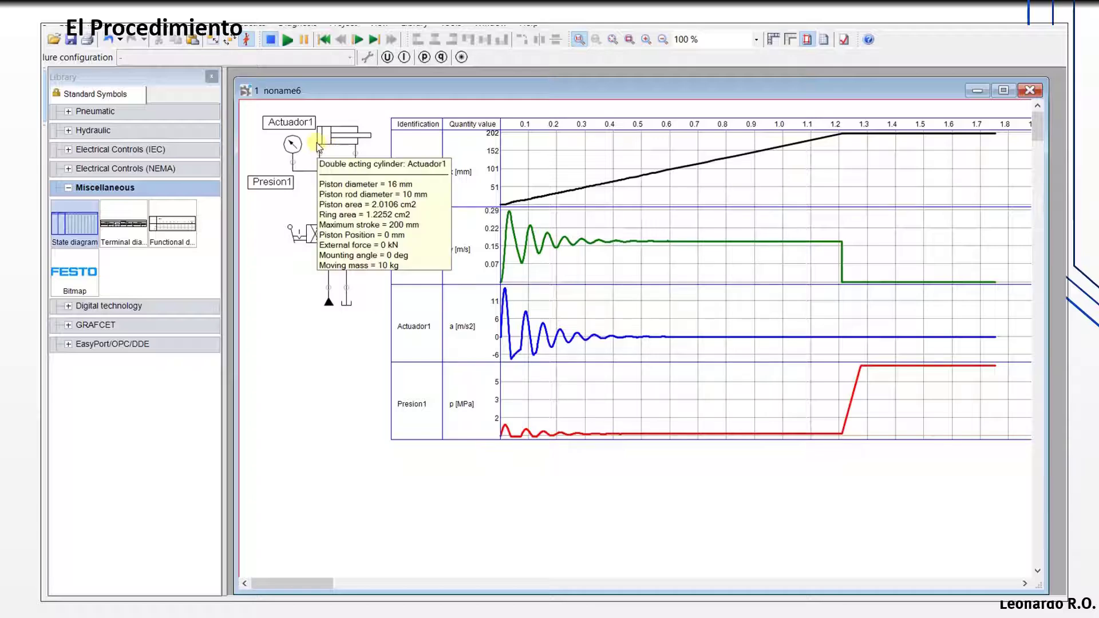
pyautogui.moveTo(506, 279)
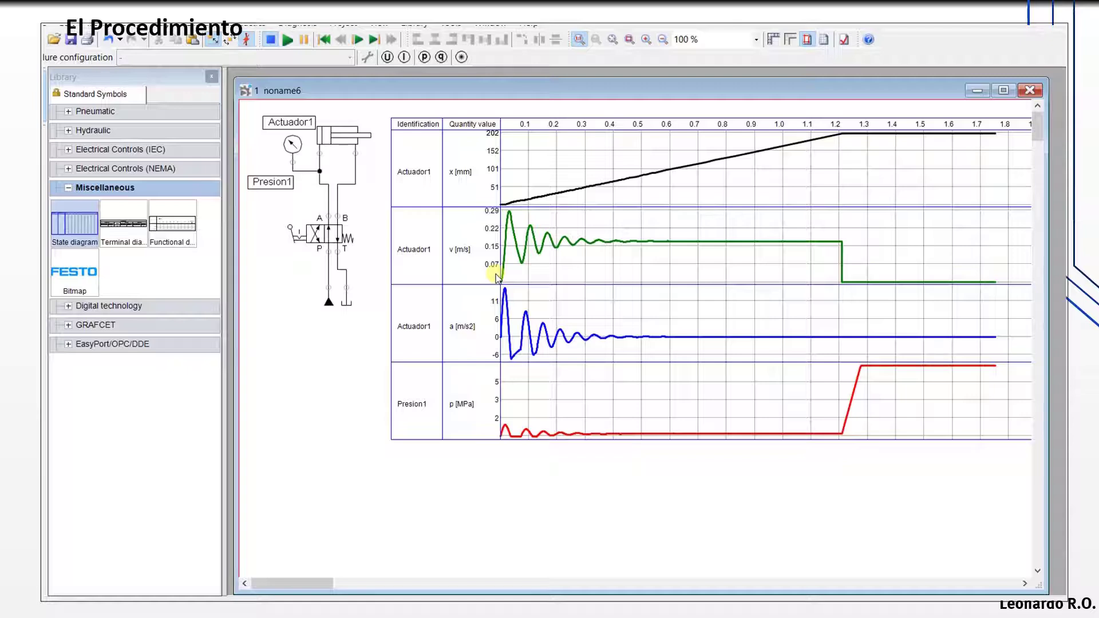
pyautogui.moveTo(502, 438)
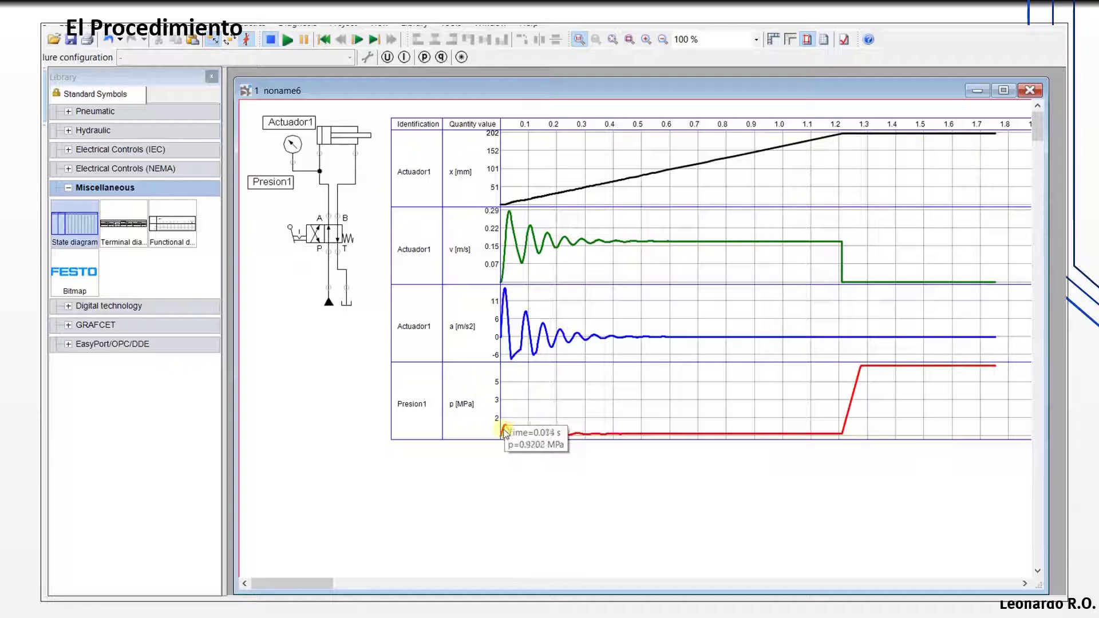
pyautogui.moveTo(538, 440)
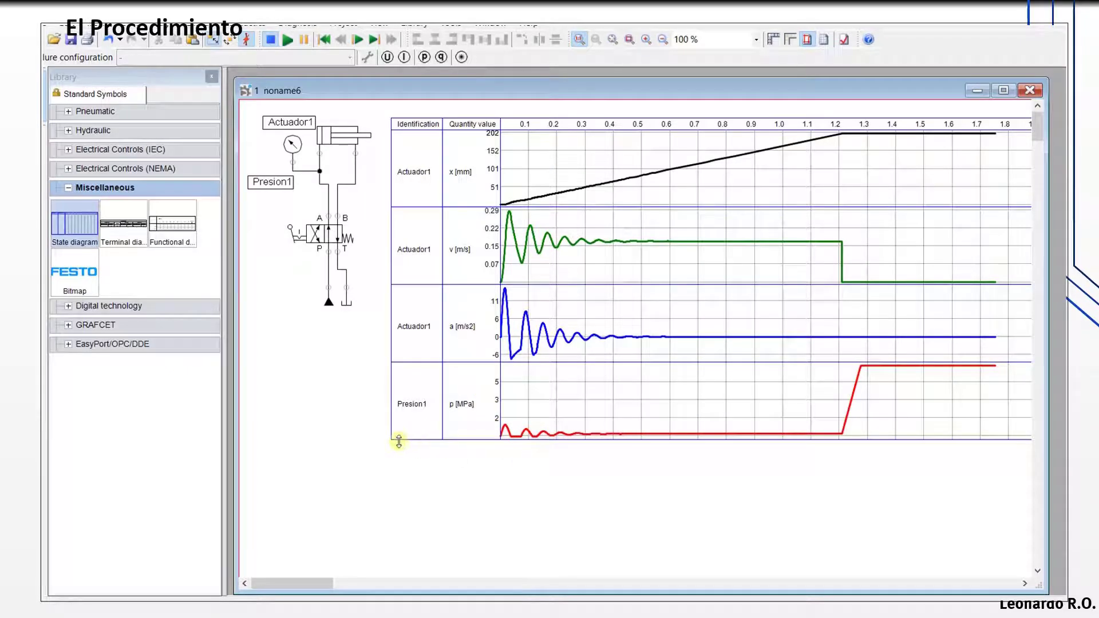
# Step: Enlarge the state diagram further and reposition it just beside the hydraulic circuit without overlapping it
pyautogui.moveTo(394, 442); pyautogui.dragTo(366, 466)
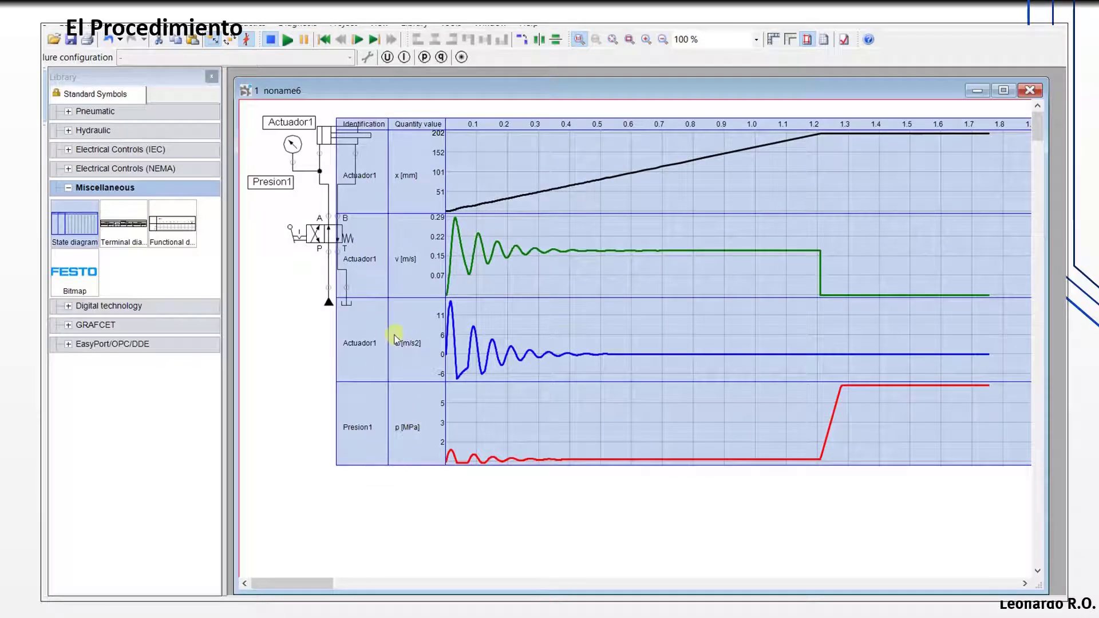
pyautogui.moveTo(393, 336); pyautogui.dragTo(474, 328)
pyautogui.moveTo(429, 415)
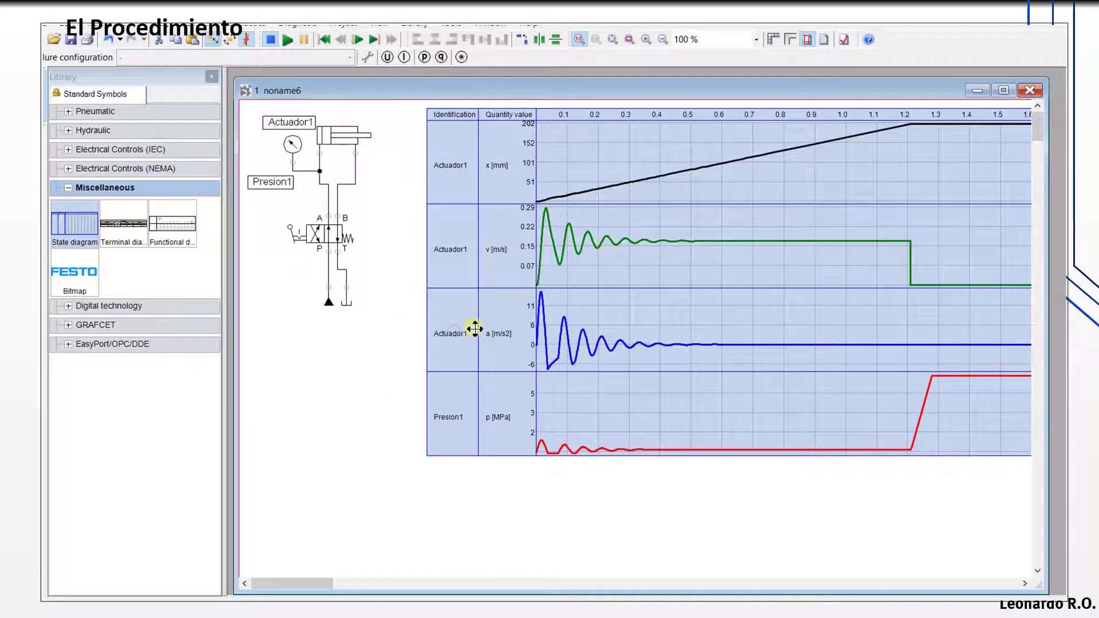
pyautogui.click(329, 384)
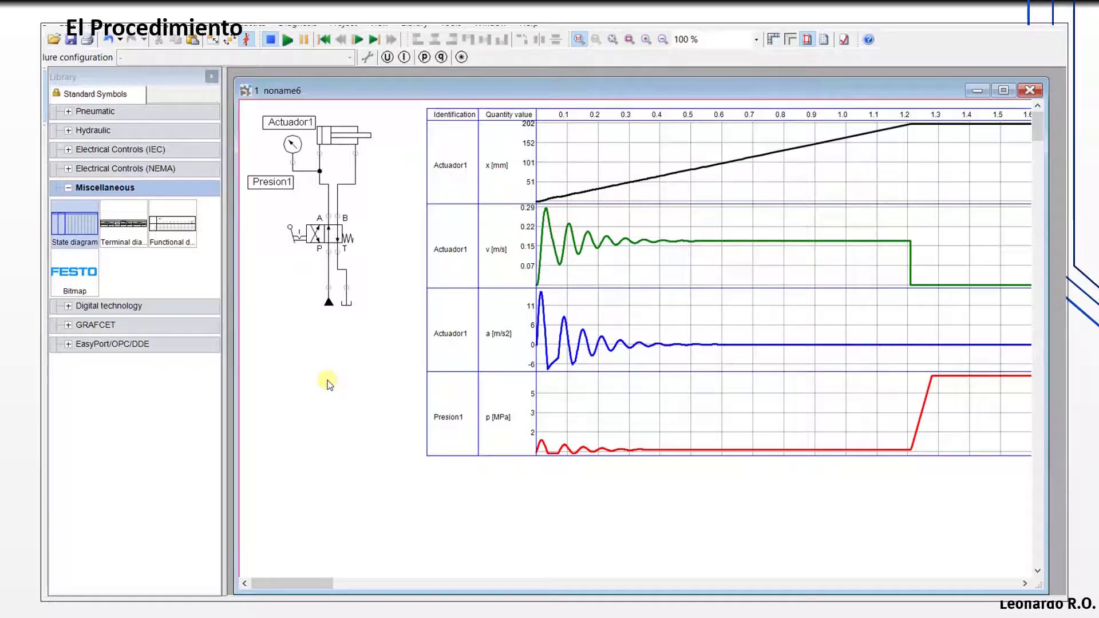
pyautogui.click(480, 233)
pyautogui.moveTo(480, 233); pyautogui.dragTo(435, 226)
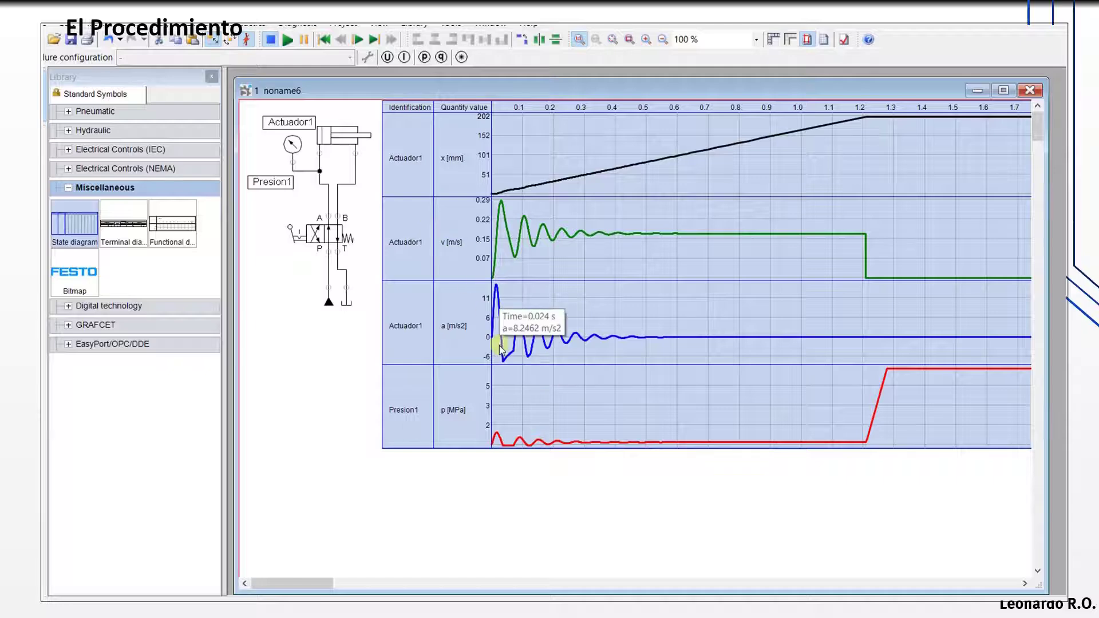
# Step: Examine the early acceleration and pressure oscillations in the state diagram and relate them to the cylinder and valve
pyautogui.click(401, 283)
pyautogui.moveTo(494, 434)
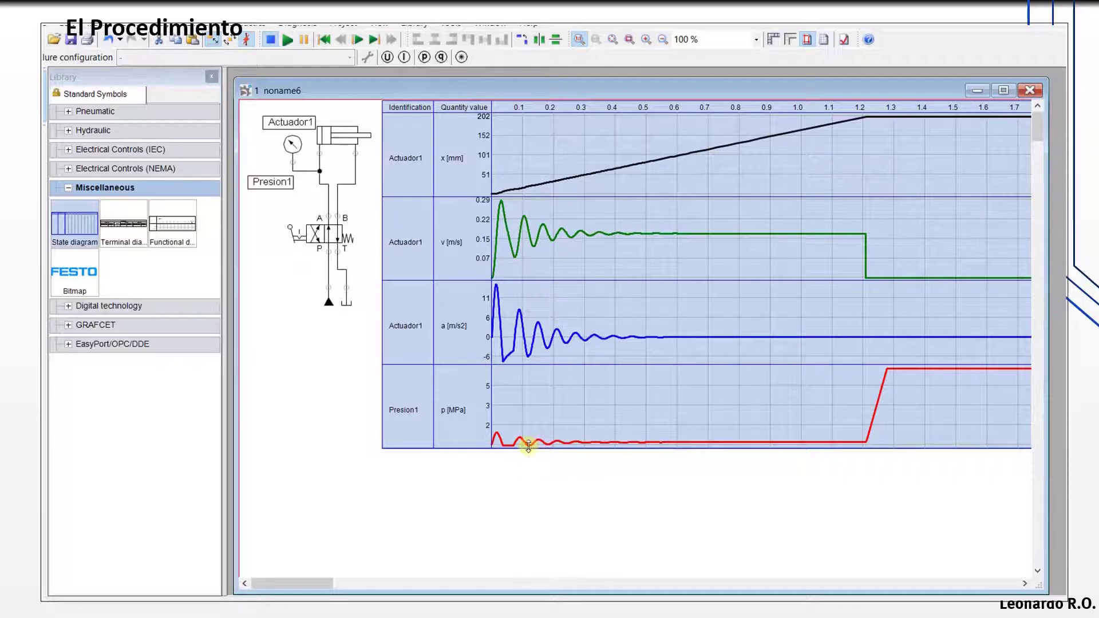
pyautogui.moveTo(529, 446)
pyautogui.moveTo(336, 146)
pyautogui.click(335, 139)
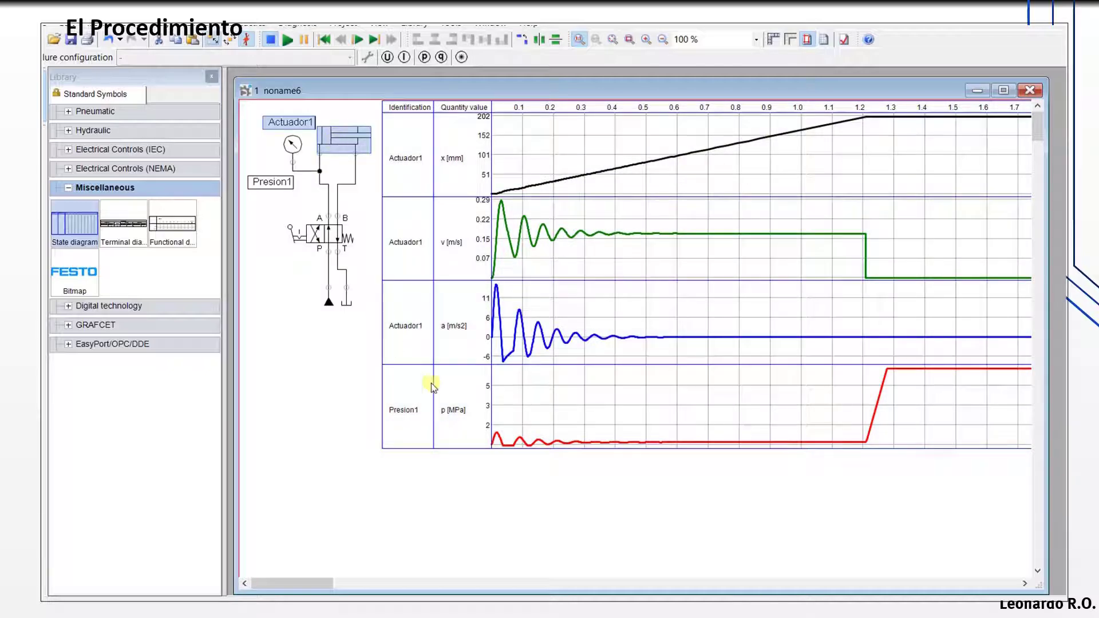
pyautogui.moveTo(321, 221)
# Step: Handwrite "Qent = 2 l/min" below the circuit with an arrow to the pressure source, and write "Aact =" beneath it
pyautogui.click(236, 338)
pyautogui.moveTo(246, 345)
pyautogui.mouseDown()
pyautogui.moveTo(339, 353)
pyautogui.moveTo(375, 336)
pyautogui.mouseUp()
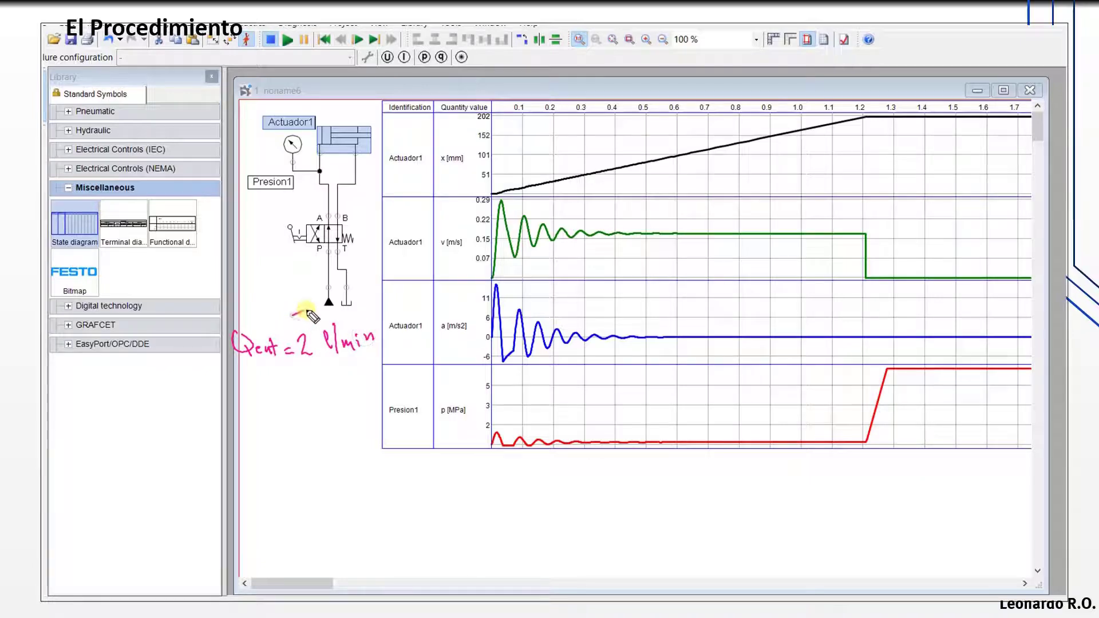
pyautogui.moveTo(292, 316); pyautogui.dragTo(306, 312)
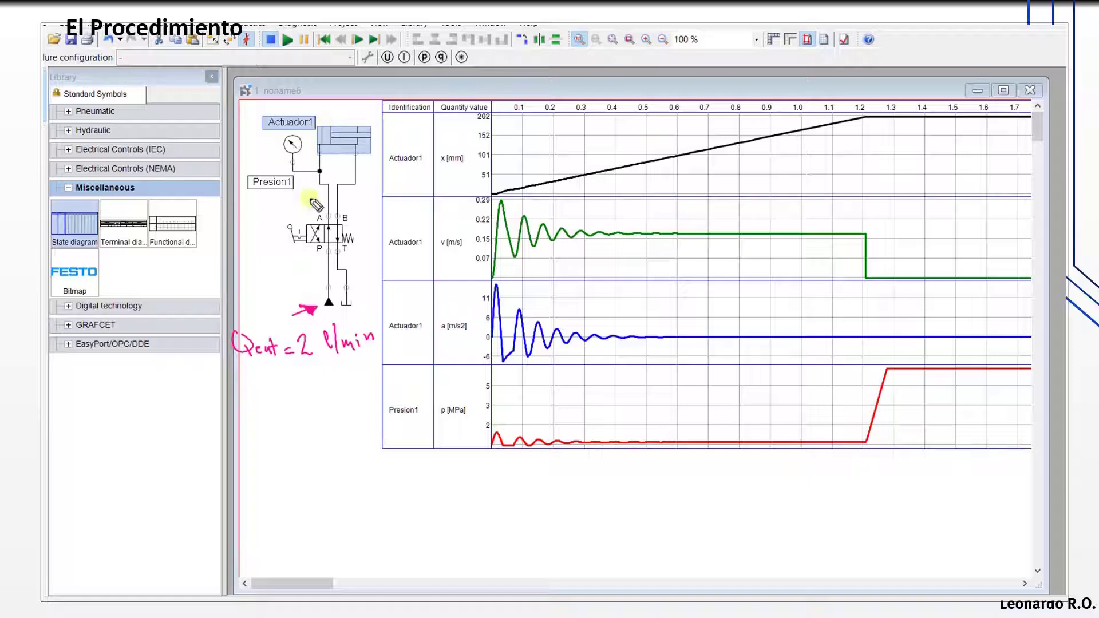
pyautogui.moveTo(249, 404); pyautogui.dragTo(301, 389)
pyautogui.moveTo(290, 394); pyautogui.dragTo(302, 394)
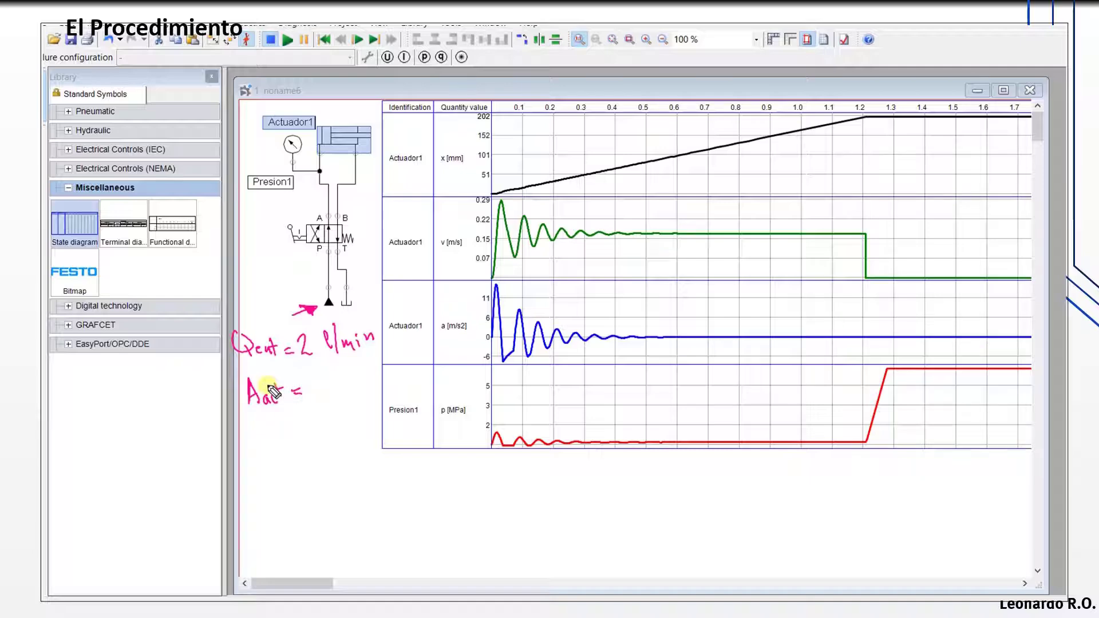
# Step: Look up the calculated piston area in the properties of the double acting cylinder Actuador1
pyautogui.click(335, 150)
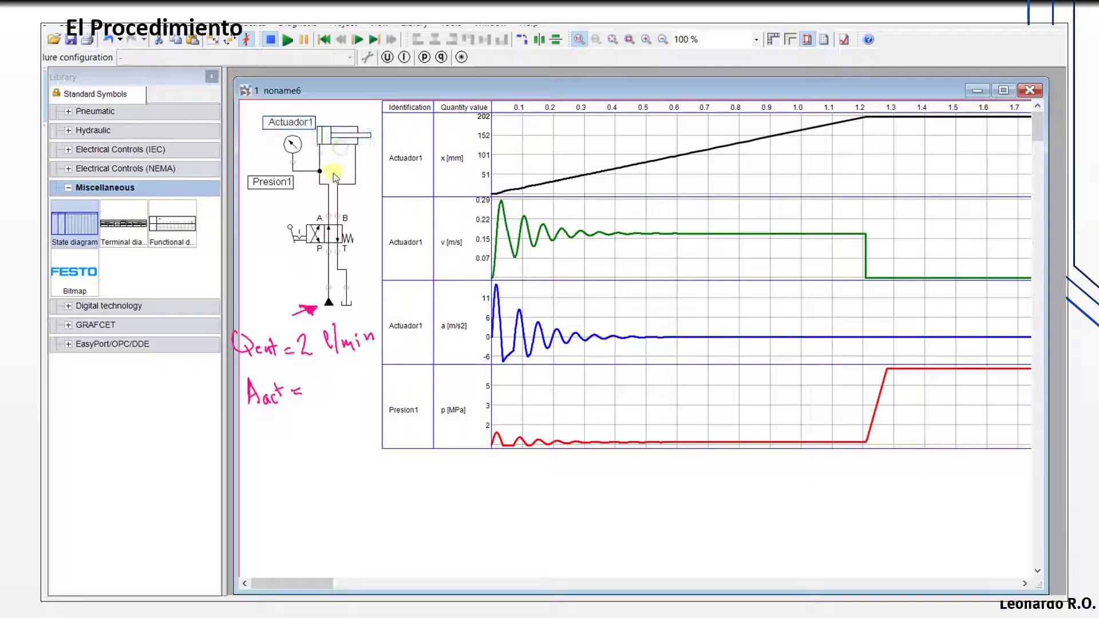
pyautogui.doubleClick(334, 173)
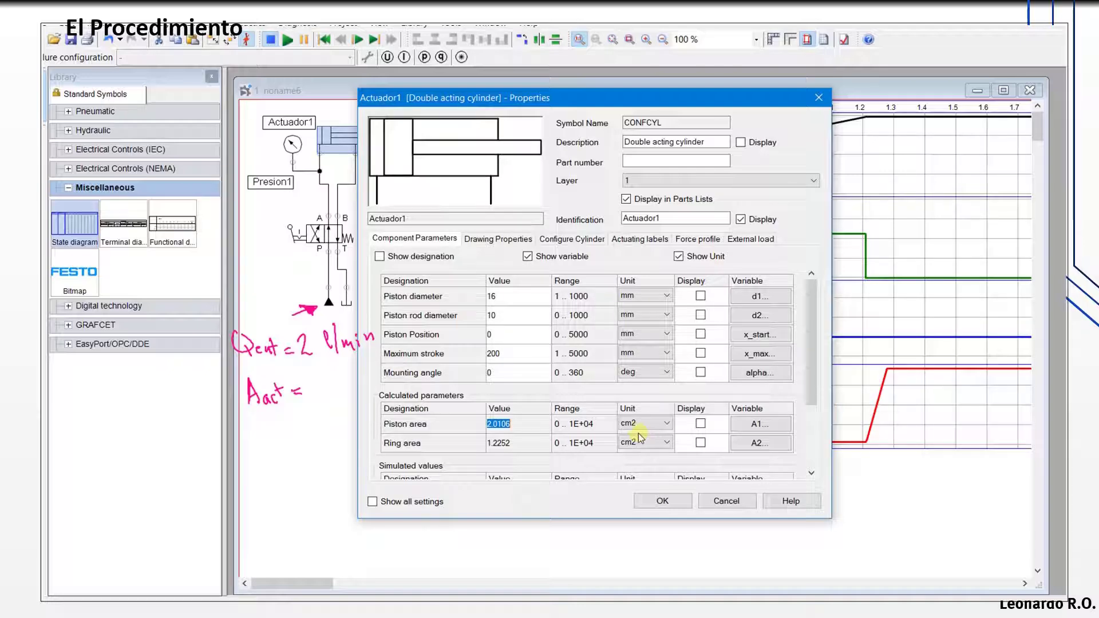
pyautogui.click(666, 501)
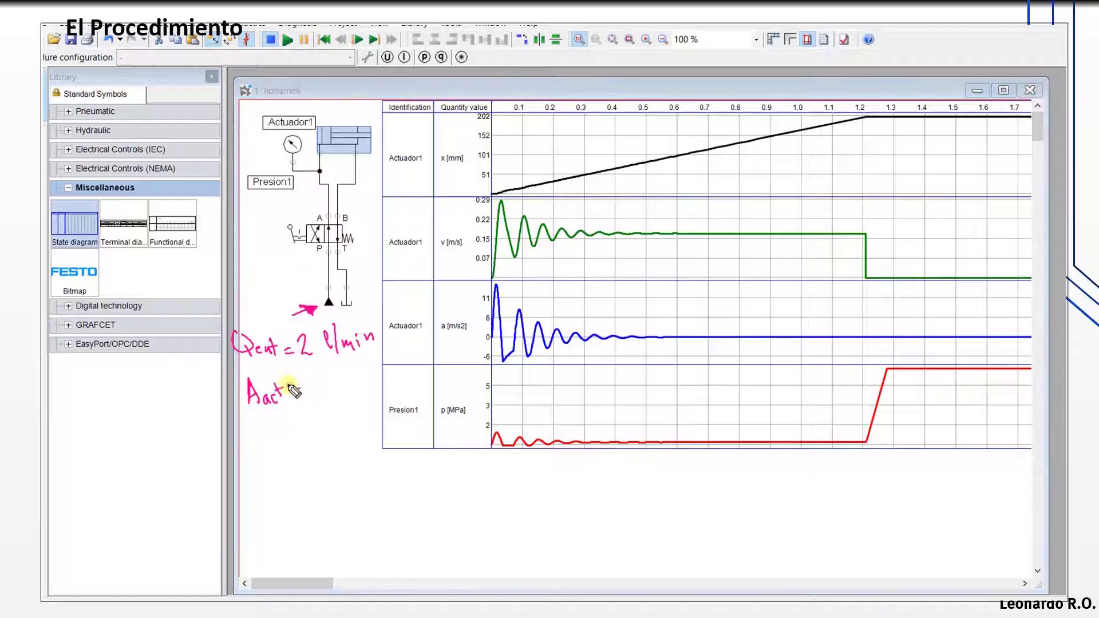
# Step: Complete the handwritten actuator area as approximately 0.0002016 m² and underline the value
pyautogui.moveTo(294, 385); pyautogui.dragTo(302, 382)
pyautogui.moveTo(293, 392)
pyautogui.mouseDown()
pyautogui.moveTo(314, 378)
pyautogui.moveTo(316, 396)
pyautogui.moveTo(327, 376)
pyautogui.moveTo(330, 390)
pyautogui.moveTo(339, 371)
pyautogui.mouseUp()
pyautogui.click(326, 393)
pyautogui.moveTo(339, 365)
pyautogui.mouseDown()
pyautogui.moveTo(342, 388)
pyautogui.moveTo(369, 356)
pyautogui.mouseUp()
pyautogui.moveTo(374, 355); pyautogui.dragTo(376, 365)
pyautogui.moveTo(380, 347); pyautogui.dragTo(382, 357)
pyautogui.moveTo(392, 345); pyautogui.dragTo(409, 339)
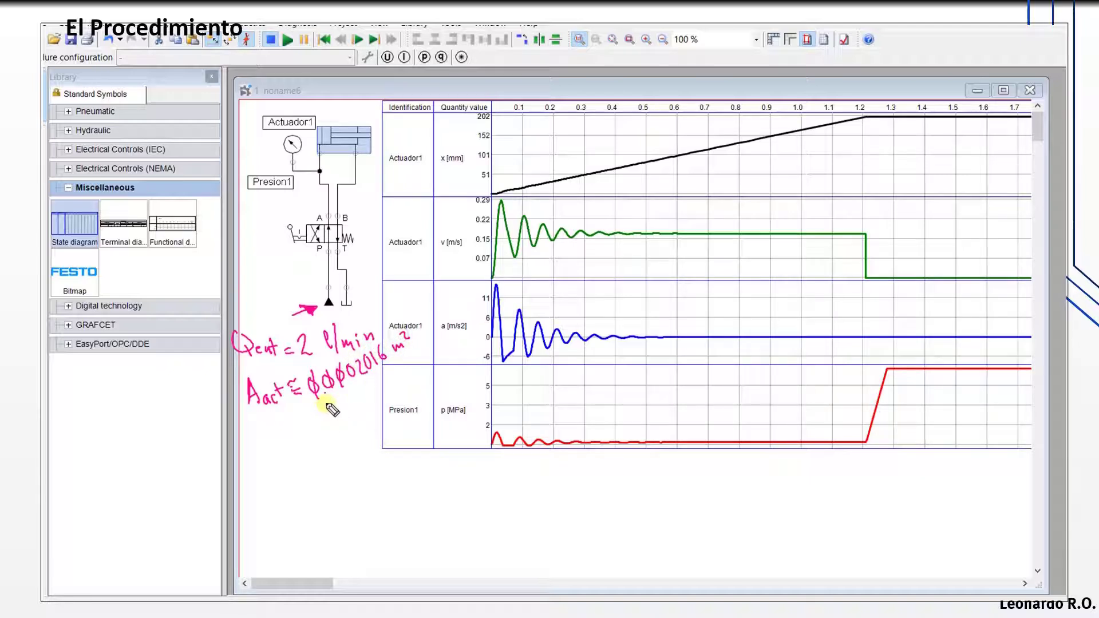
pyautogui.moveTo(327, 404); pyautogui.dragTo(410, 355)
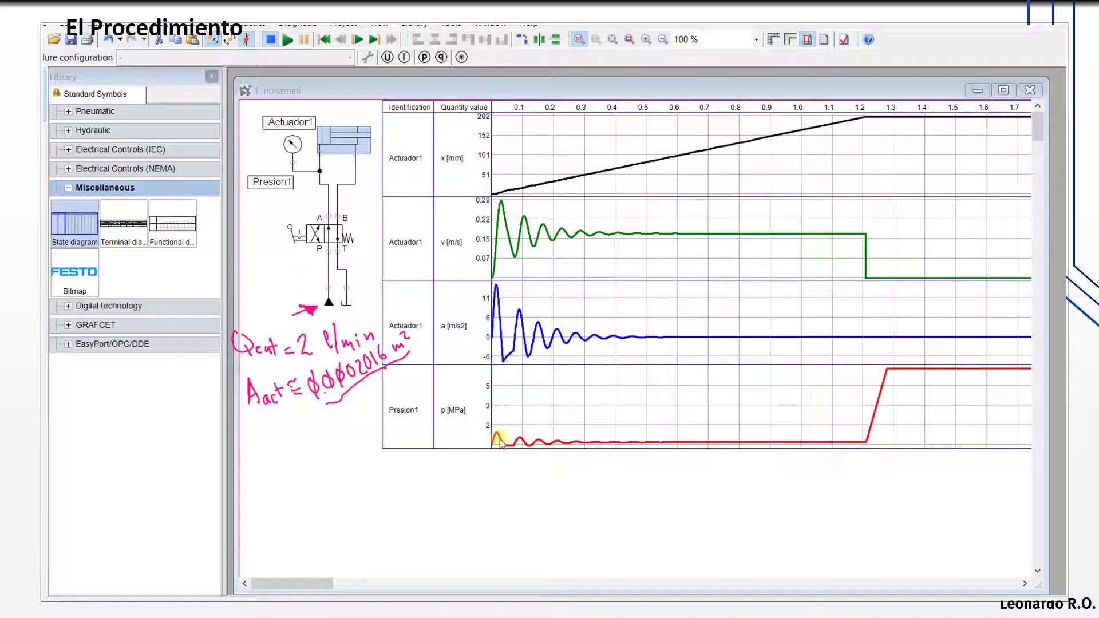
# Step: Read the initial velocity peak and the following pressure dip on the state diagram curves
pyautogui.click(502, 210)
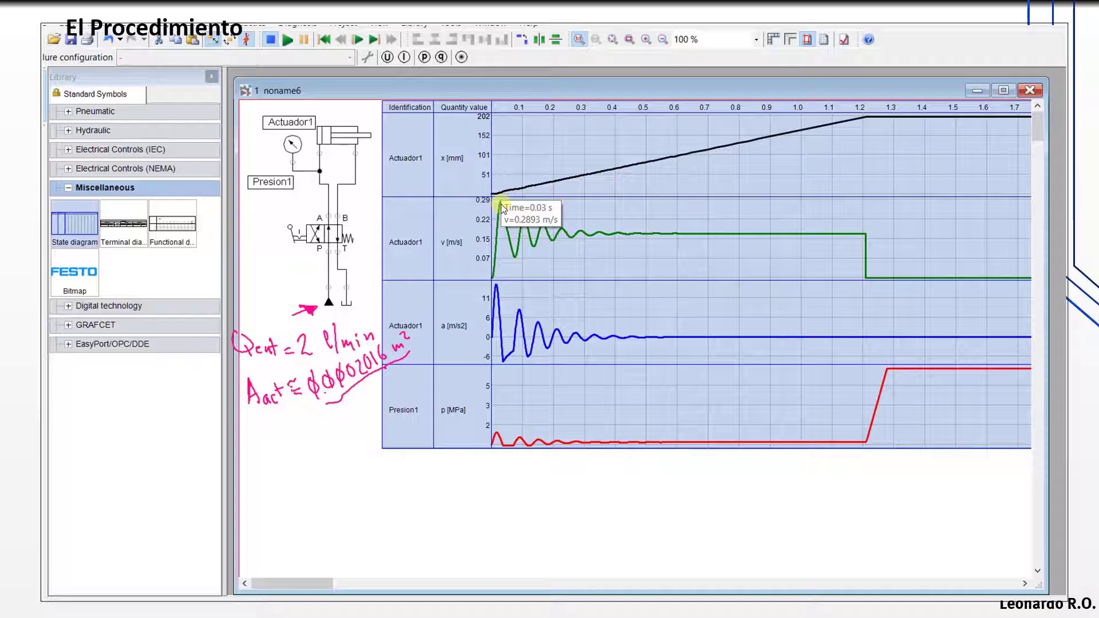
pyautogui.moveTo(513, 379)
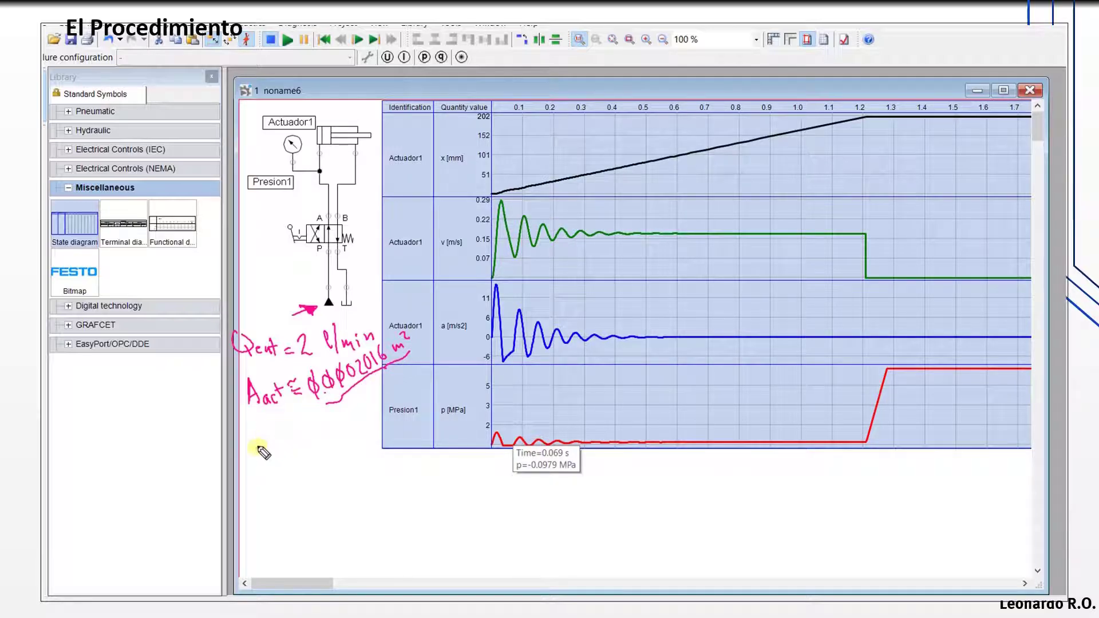
# Step: Handwrite "Vent = 0.3 m/s" under the actuator area and the formula "Q ≅ V·A" beneath it
pyautogui.moveTo(250, 444)
pyautogui.mouseDown()
pyautogui.moveTo(258, 434)
pyautogui.moveTo(277, 451)
pyautogui.moveTo(308, 449)
pyautogui.moveTo(308, 429)
pyautogui.moveTo(311, 446)
pyautogui.mouseUp()
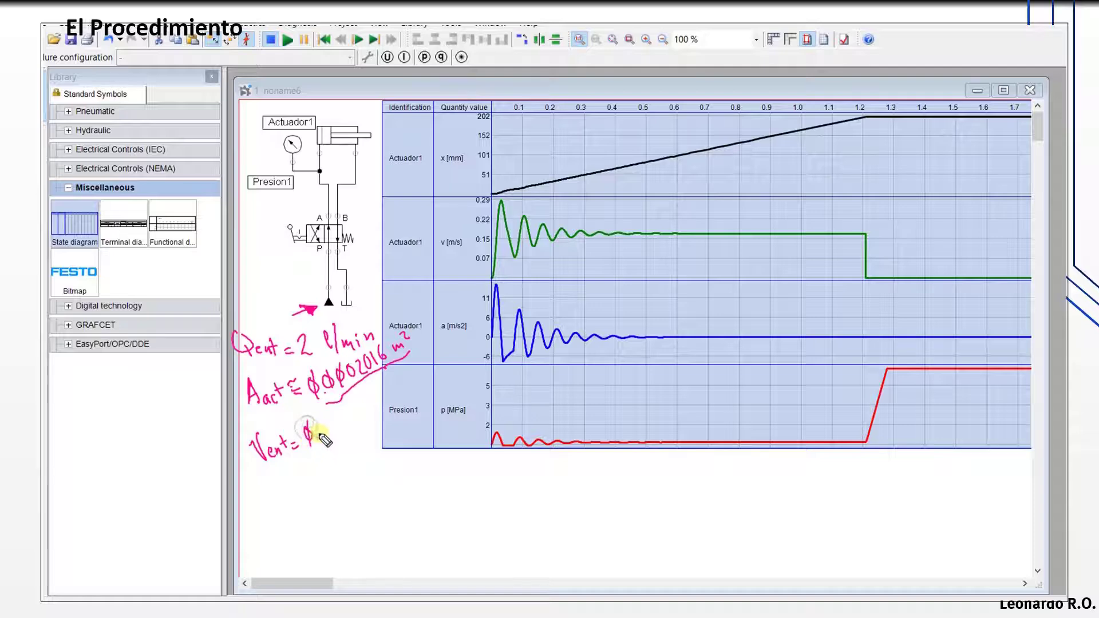
pyautogui.click(318, 438)
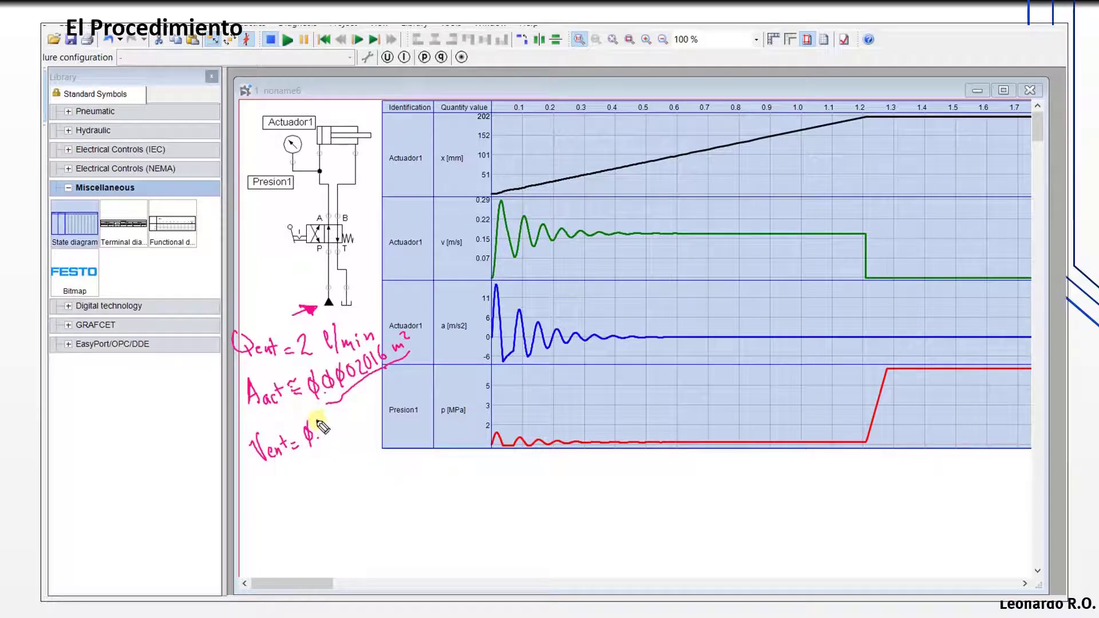
pyautogui.moveTo(325, 430)
pyautogui.mouseDown()
pyautogui.moveTo(343, 414)
pyautogui.moveTo(356, 426)
pyautogui.mouseUp()
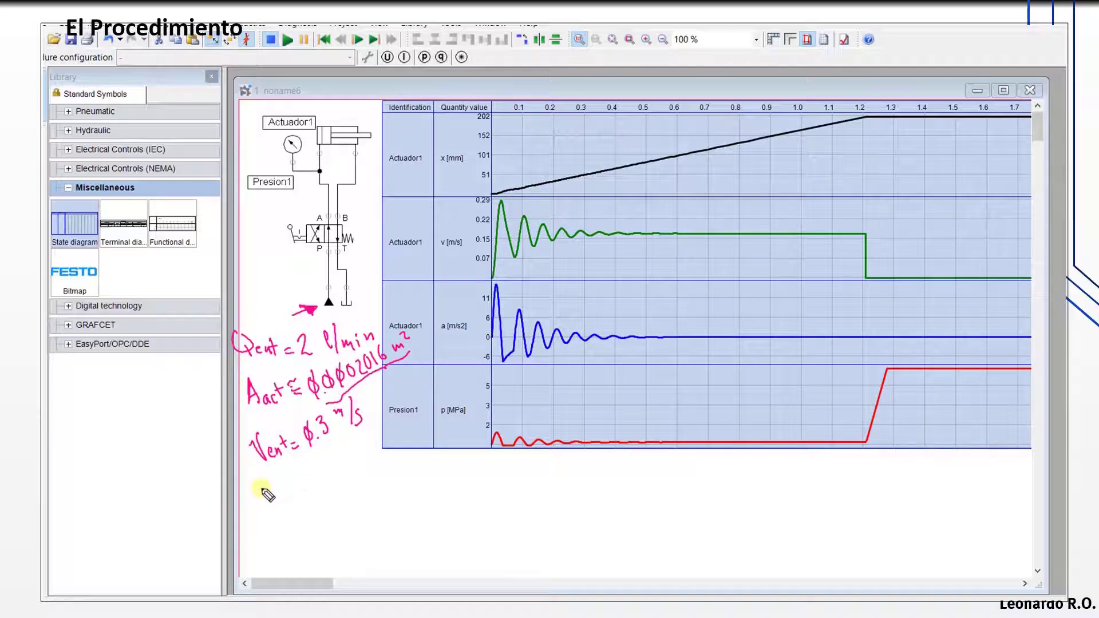
pyautogui.moveTo(267, 493)
pyautogui.mouseDown()
pyautogui.moveTo(295, 491)
pyautogui.moveTo(332, 454)
pyautogui.moveTo(343, 477)
pyautogui.mouseUp()
pyautogui.click(321, 480)
pyautogui.moveTo(334, 469); pyautogui.dragTo(341, 469)
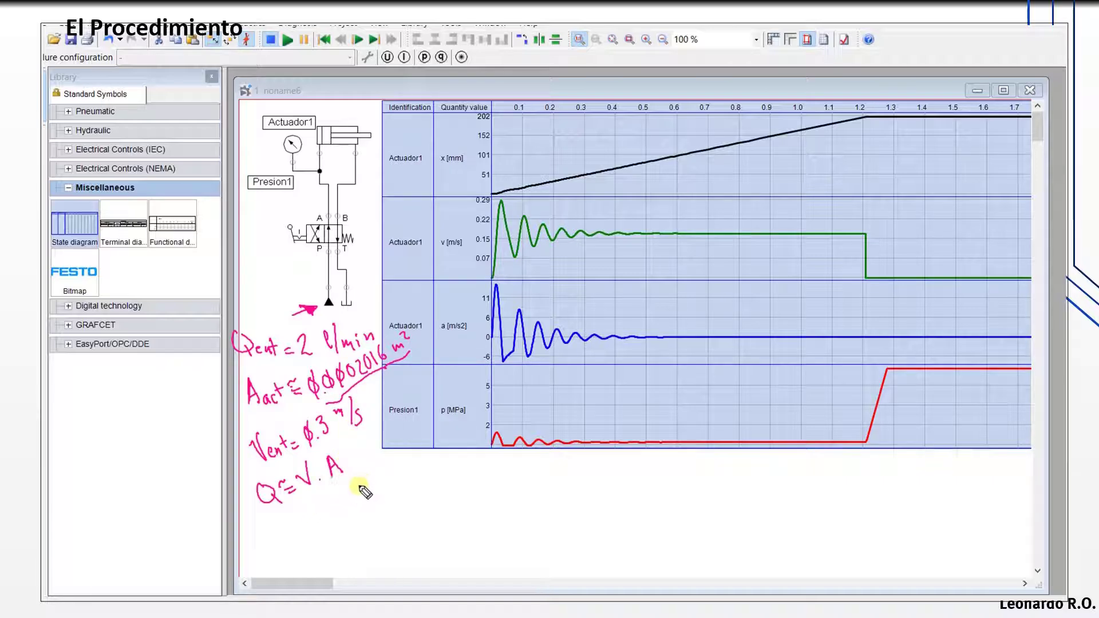
pyautogui.moveTo(343, 511)
pyautogui.mouseDown()
pyautogui.moveTo(372, 515)
pyautogui.moveTo(346, 508)
pyautogui.moveTo(354, 519)
pyautogui.mouseUp()
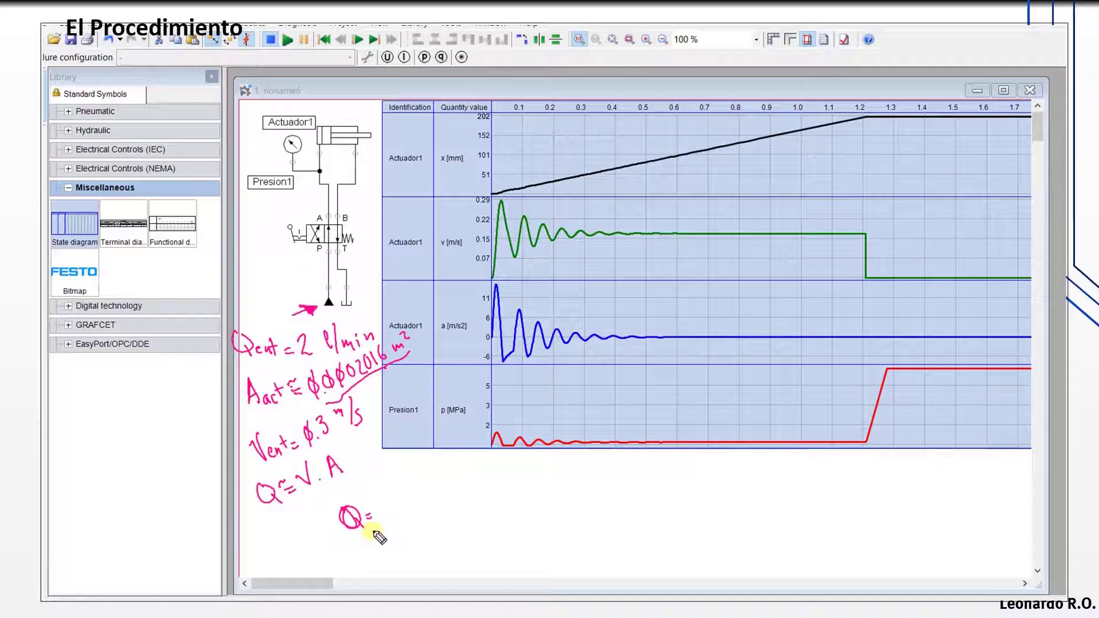
pyautogui.hotkey('ctrl', 'z')
pyautogui.hotkey('ctrl', 'z')
pyautogui.hotkey('ctrl', 'z')
pyautogui.hotkey('ctrl', 'z')
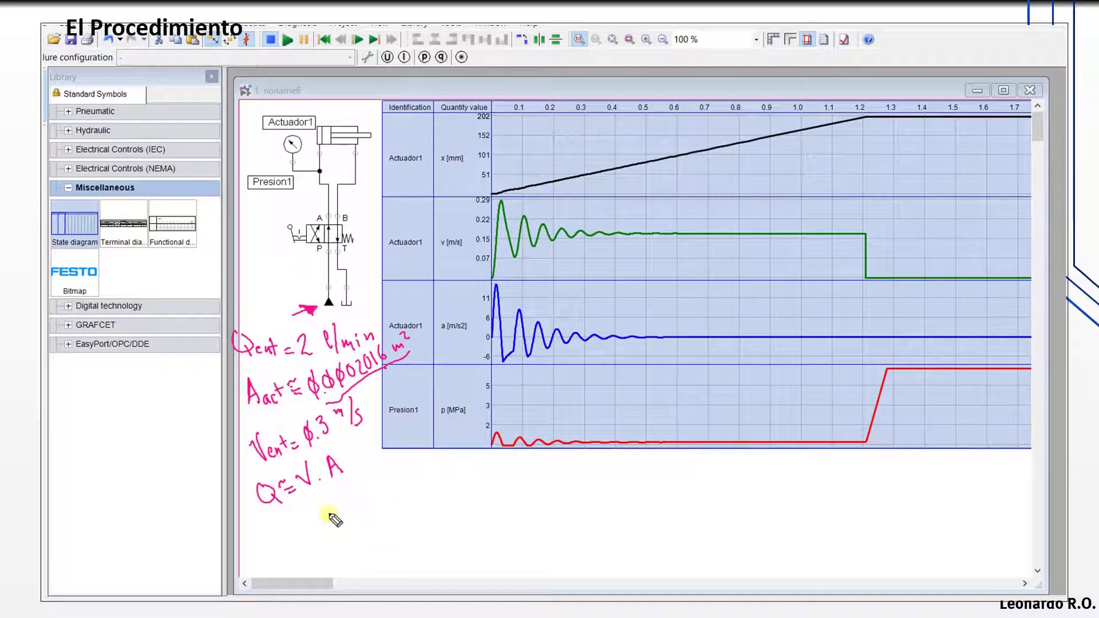
# Step: Handwrite the flow result as Q = 0.00006 m³/s, its conversion to m³/min, and Q = 3,6 l/min below the formula
pyautogui.moveTo(322, 508)
pyautogui.mouseDown()
pyautogui.moveTo(335, 522)
pyautogui.moveTo(355, 512)
pyautogui.mouseUp()
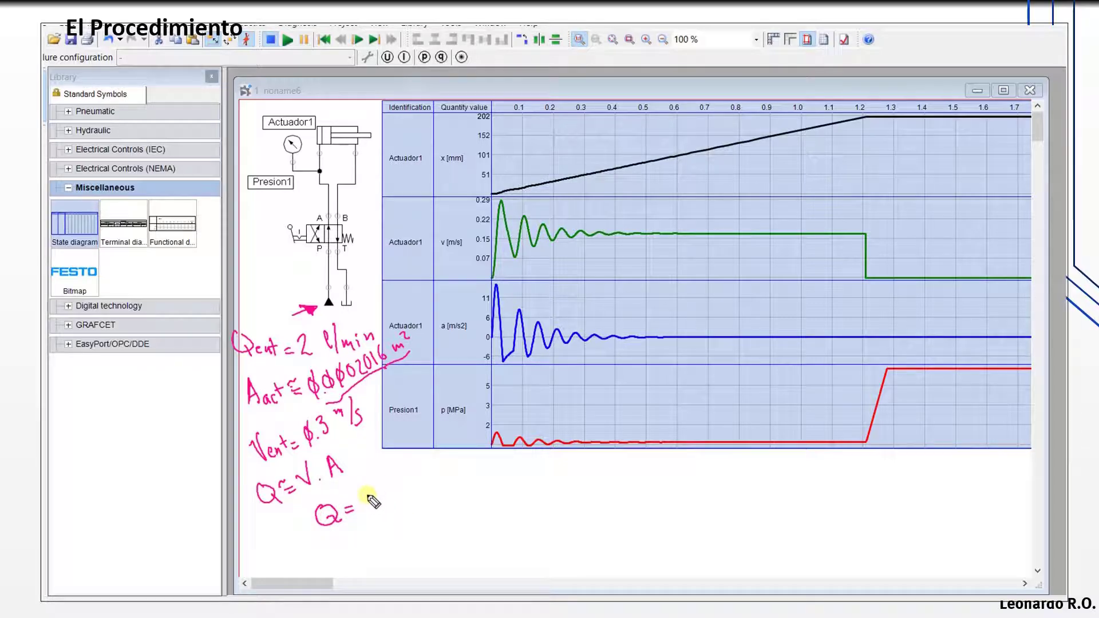
pyautogui.moveTo(371, 500)
pyautogui.mouseDown()
pyautogui.moveTo(481, 452)
pyautogui.moveTo(501, 477)
pyautogui.mouseUp()
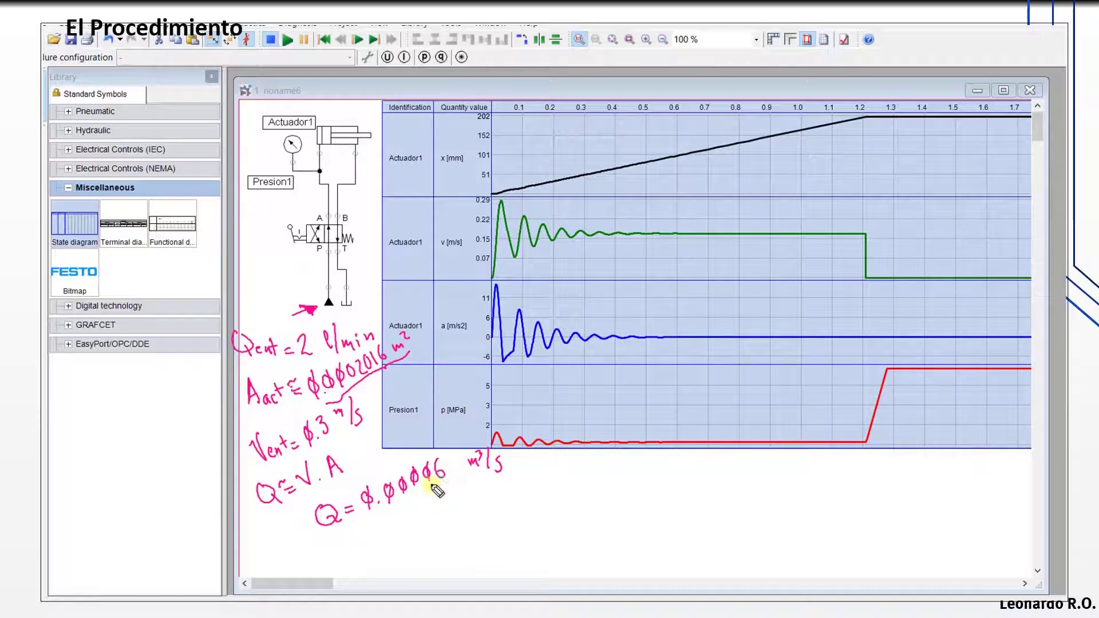
pyautogui.moveTo(368, 523)
pyautogui.mouseDown()
pyautogui.moveTo(373, 539)
pyautogui.moveTo(487, 494)
pyautogui.mouseUp()
pyautogui.moveTo(490, 487)
pyautogui.mouseDown()
pyautogui.moveTo(517, 493)
pyautogui.moveTo(552, 471)
pyautogui.mouseUp()
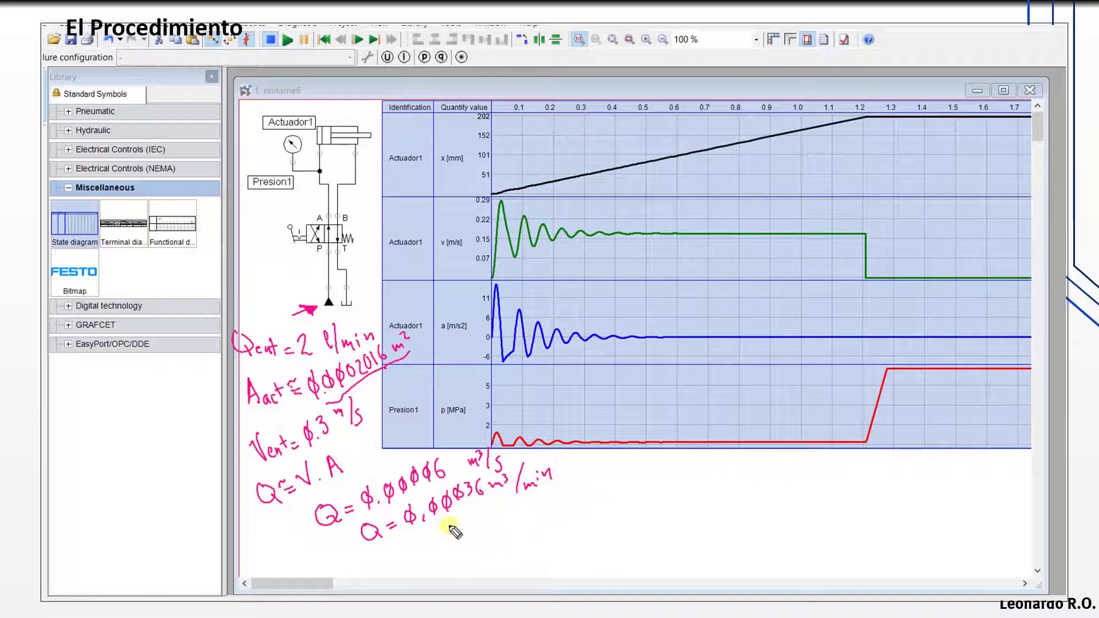
pyautogui.moveTo(454, 537); pyautogui.dragTo(593, 492)
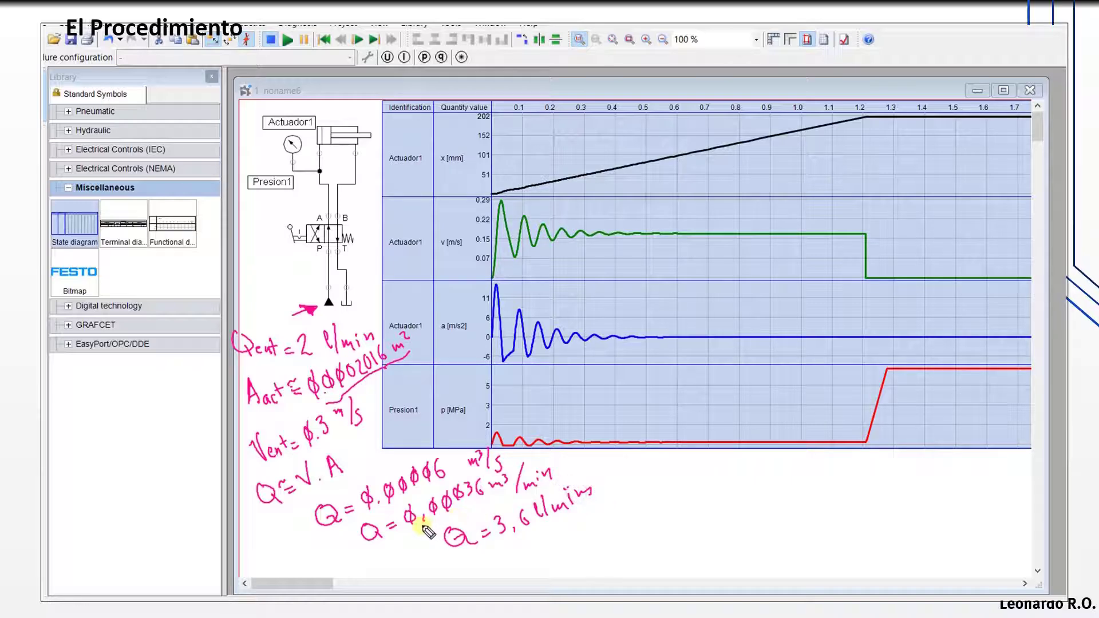
# Step: Frame Q = 3,6 l/min, underline the m³/min value and the 0.3 velocity, and circle Qent = 2 l/min
pyautogui.moveTo(408, 519); pyautogui.dragTo(469, 503)
pyautogui.moveTo(454, 558); pyautogui.dragTo(613, 484)
pyautogui.moveTo(459, 518)
pyautogui.mouseDown()
pyautogui.moveTo(541, 489)
pyautogui.moveTo(606, 484)
pyautogui.mouseUp()
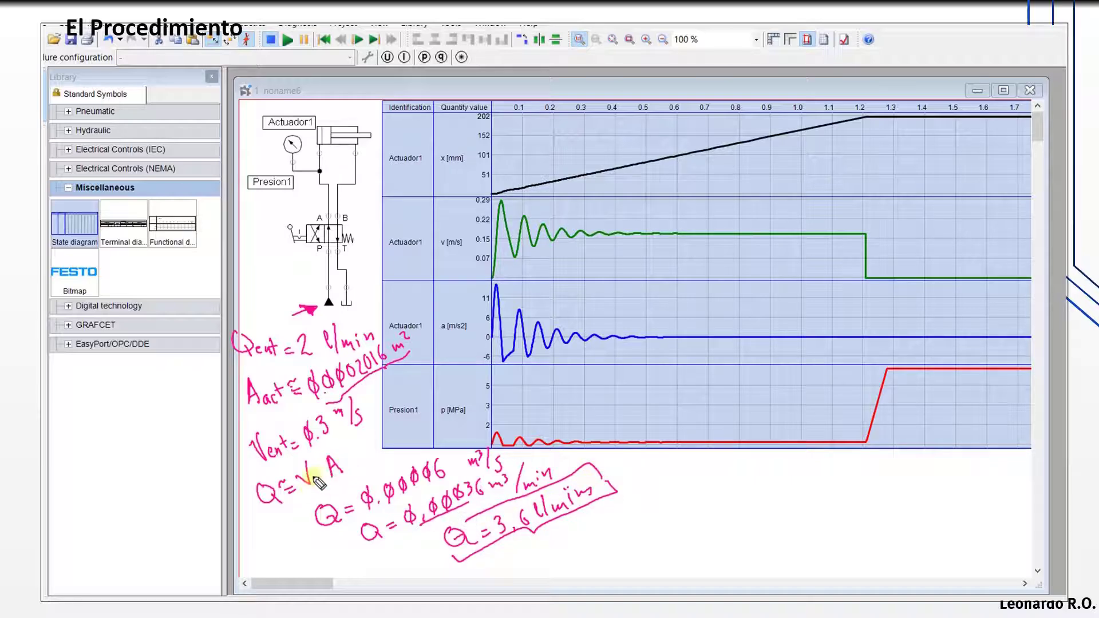
pyautogui.moveTo(314, 449); pyautogui.dragTo(338, 438)
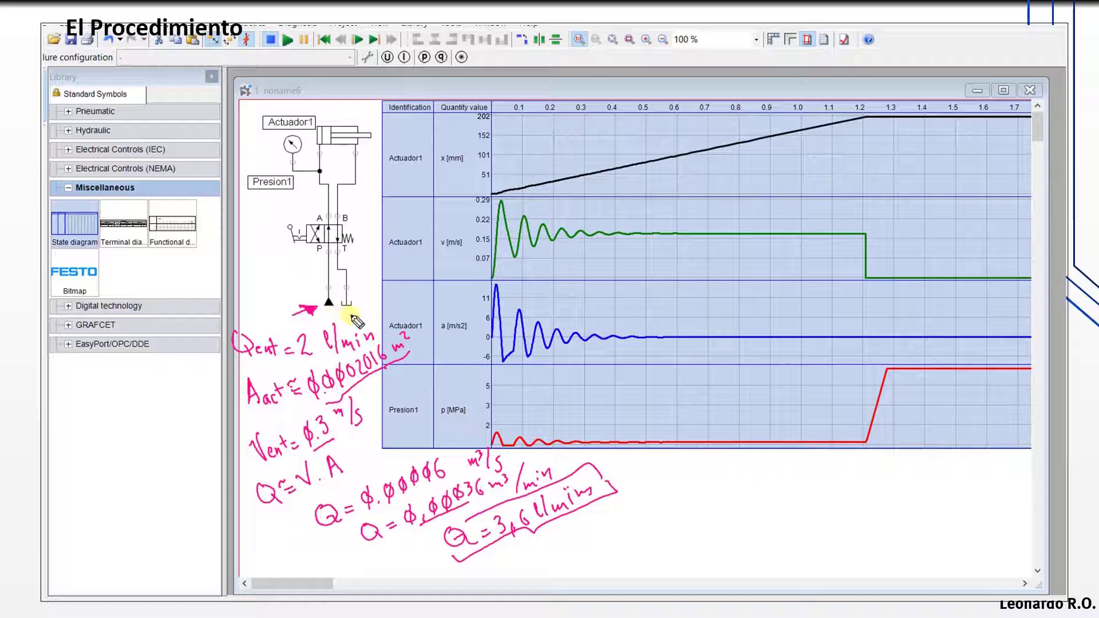
pyautogui.moveTo(350, 315)
pyautogui.mouseDown()
pyautogui.moveTo(290, 321)
pyautogui.moveTo(239, 365)
pyautogui.moveTo(400, 335)
pyautogui.moveTo(351, 315)
pyautogui.mouseUp()
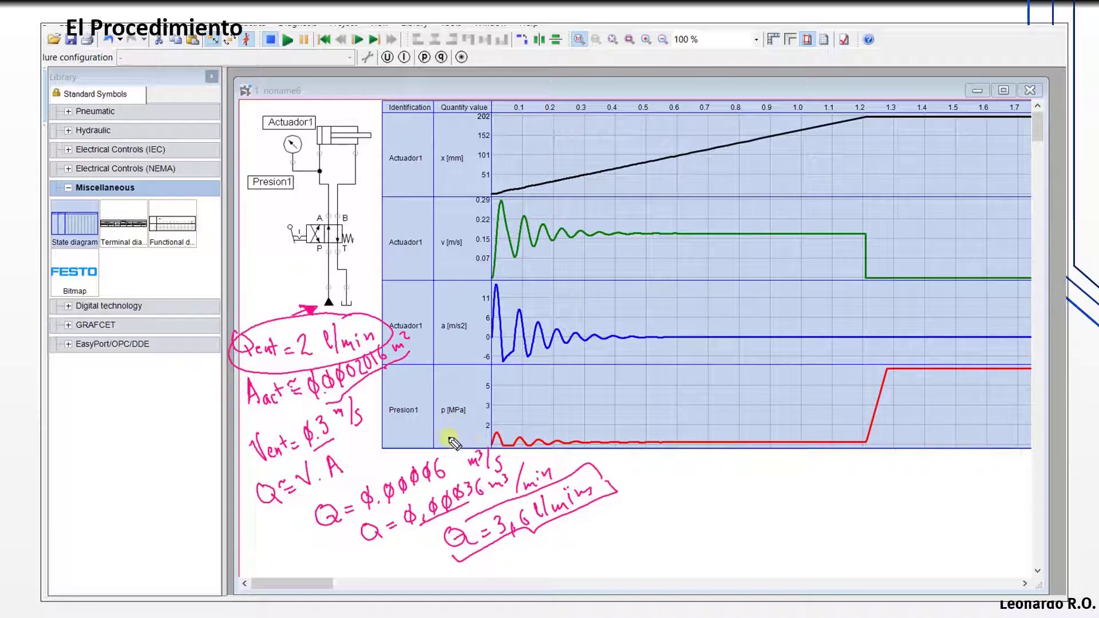
# Step: Mark in blue the early pressure oscillations, the oil flow paths through the cylinder and valve to tank, and the 3,6 l/min result
pyautogui.moveTo(451, 440)
pyautogui.mouseDown()
pyautogui.moveTo(526, 436)
pyautogui.moveTo(566, 450)
pyautogui.moveTo(499, 449)
pyautogui.moveTo(553, 446)
pyautogui.mouseUp()
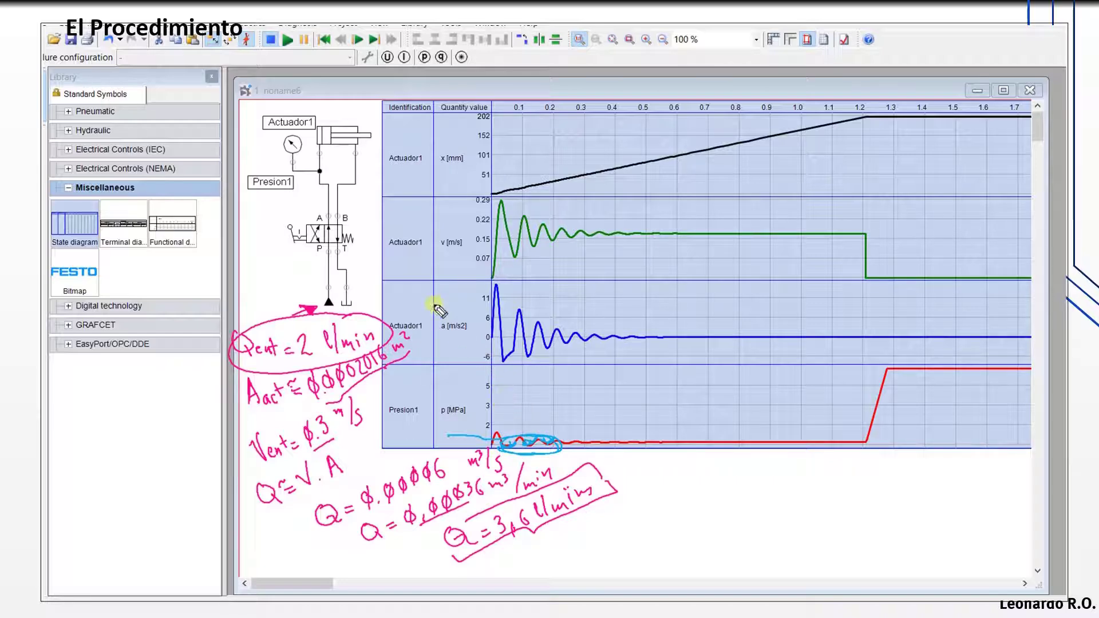
pyautogui.moveTo(342, 153)
pyautogui.mouseDown()
pyautogui.moveTo(339, 138)
pyautogui.moveTo(366, 139)
pyautogui.moveTo(336, 197)
pyautogui.moveTo(337, 261)
pyautogui.moveTo(355, 303)
pyautogui.moveTo(347, 297)
pyautogui.mouseUp()
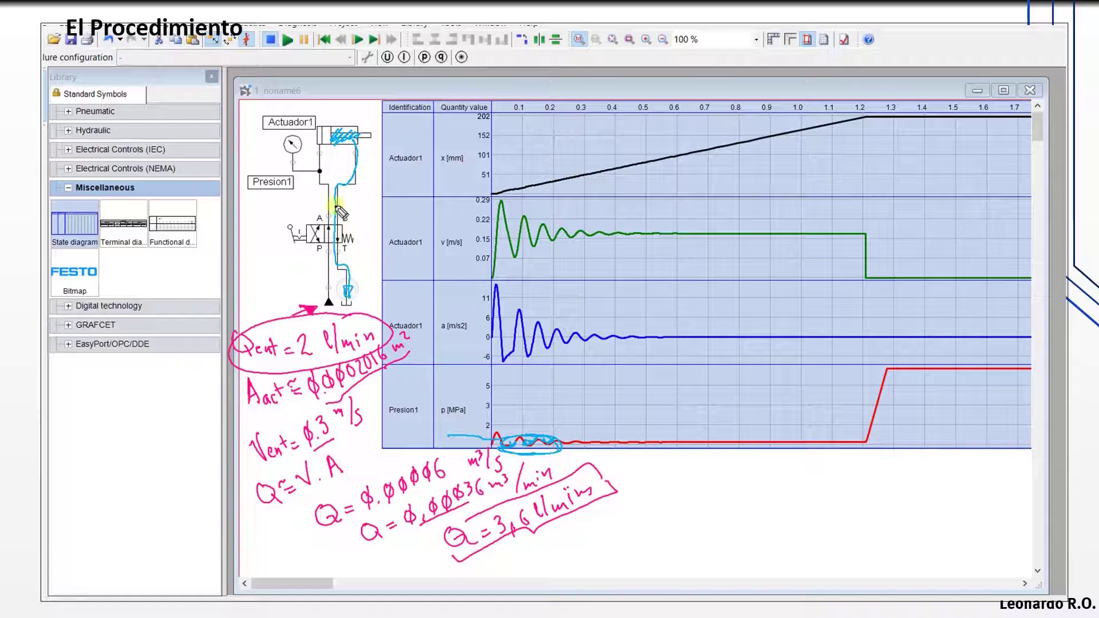
pyautogui.moveTo(319, 193); pyautogui.dragTo(317, 149)
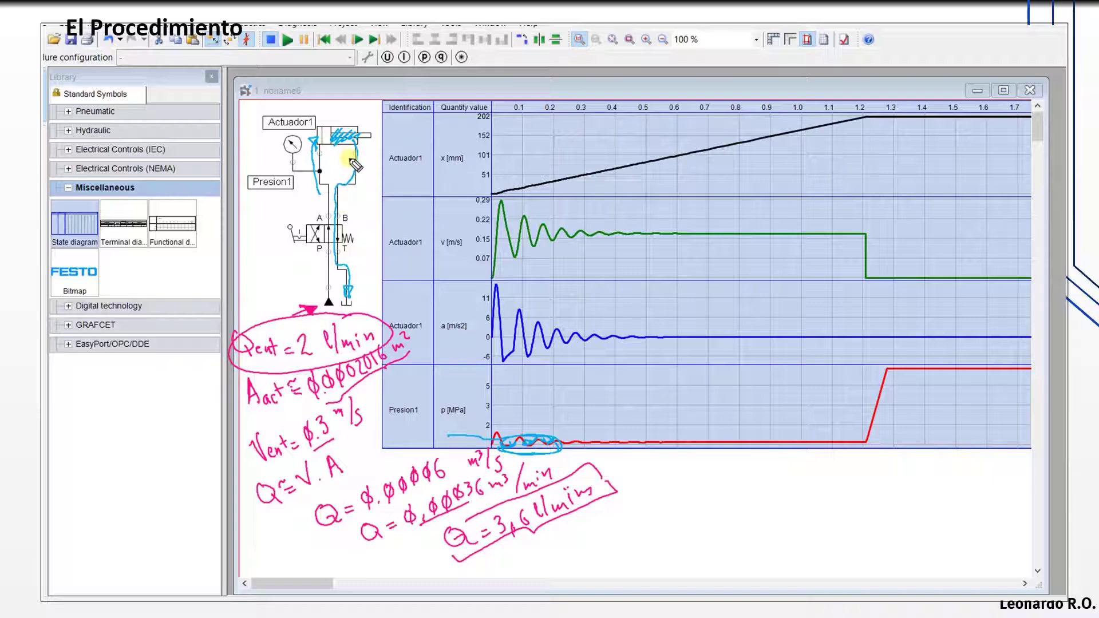
pyautogui.moveTo(355, 165)
pyautogui.mouseDown()
pyautogui.moveTo(362, 160)
pyautogui.moveTo(347, 173)
pyautogui.moveTo(366, 156)
pyautogui.moveTo(357, 171)
pyautogui.mouseUp()
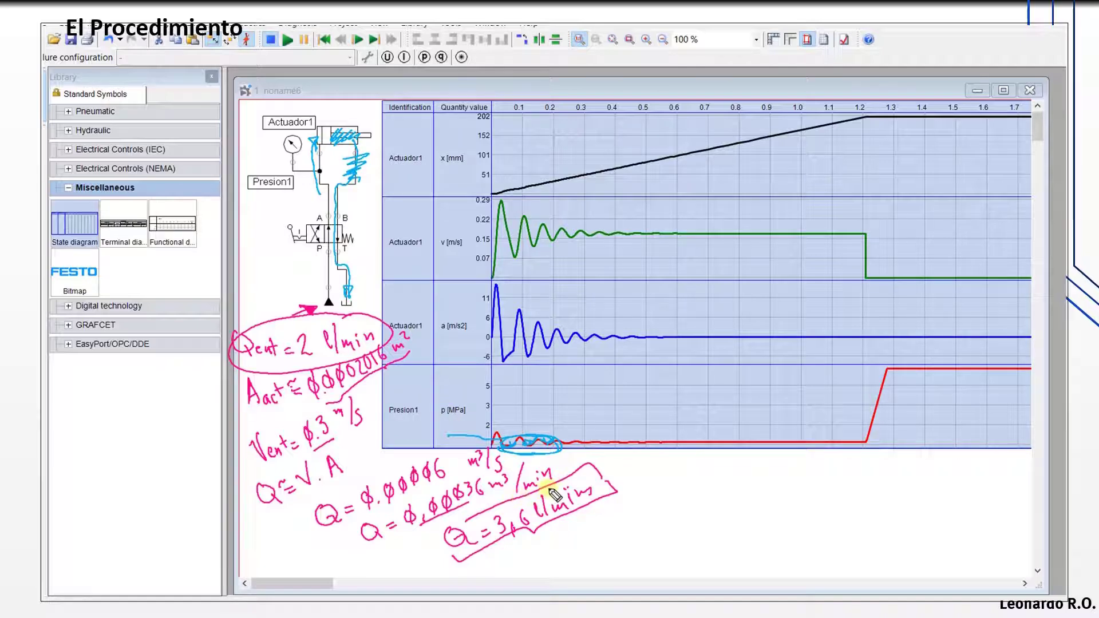
pyautogui.moveTo(553, 503)
pyautogui.mouseDown()
pyautogui.moveTo(447, 529)
pyautogui.moveTo(522, 544)
pyautogui.moveTo(476, 505)
pyautogui.mouseUp()
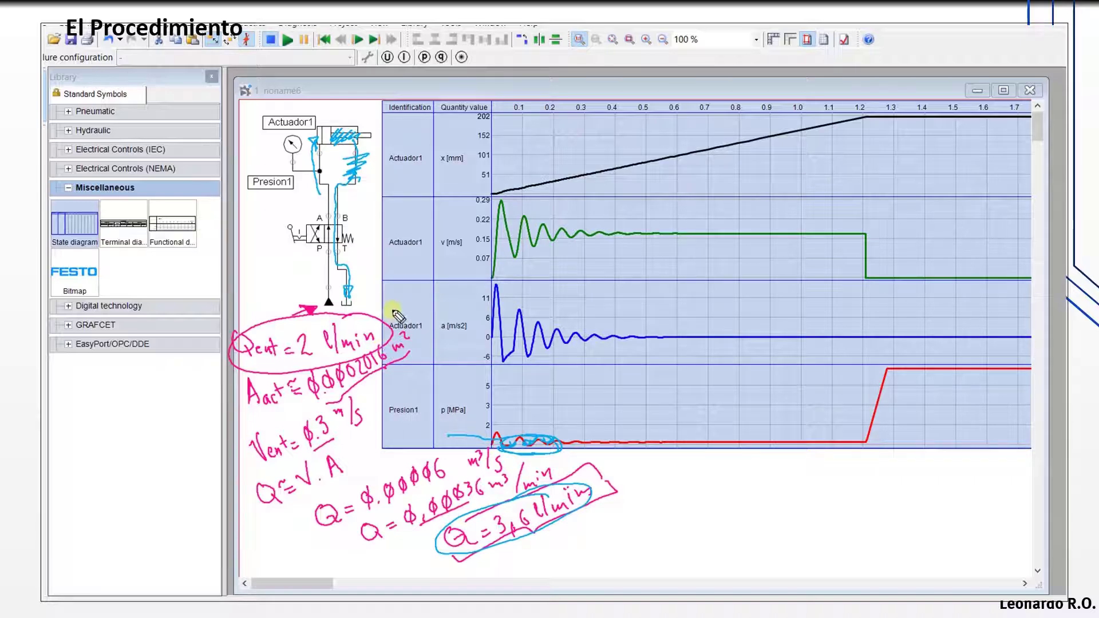
# Step: Clear the handwritten notes and rearrange the workspace with a smaller state diagram below the circuit, a narrower library and a maximized drawing window
pyautogui.press('e')
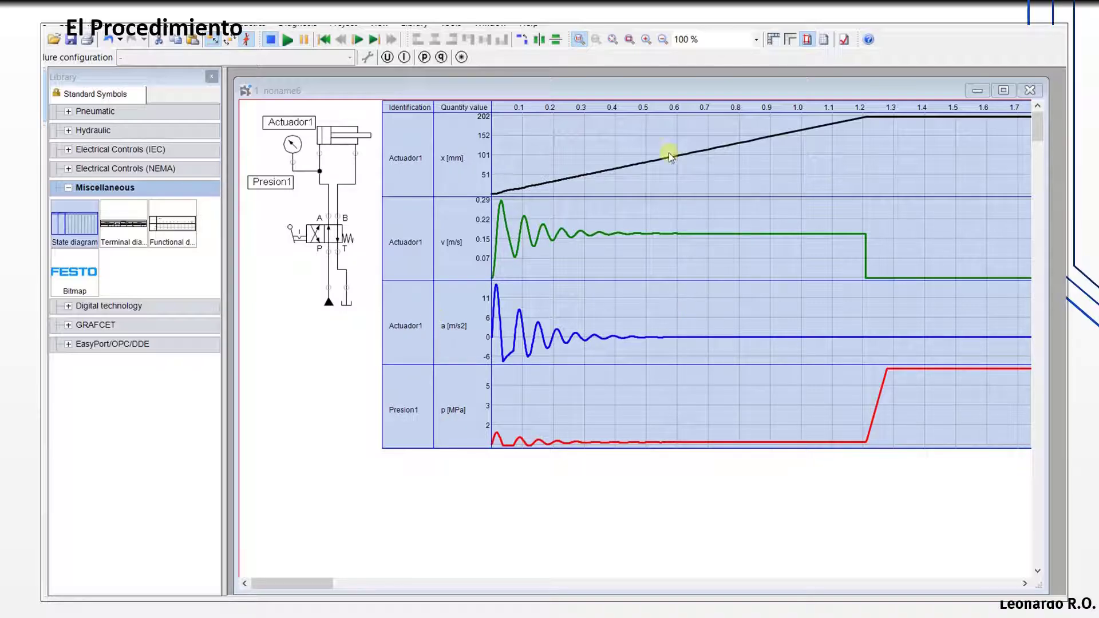
pyautogui.click(444, 162)
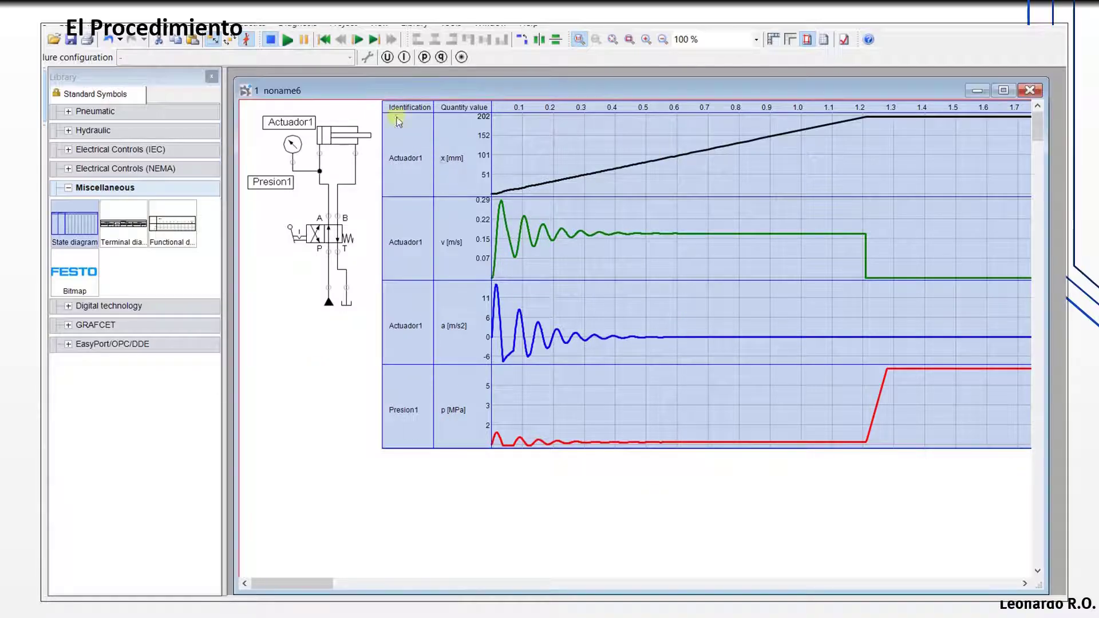
pyautogui.moveTo(384, 103); pyautogui.dragTo(321, 380)
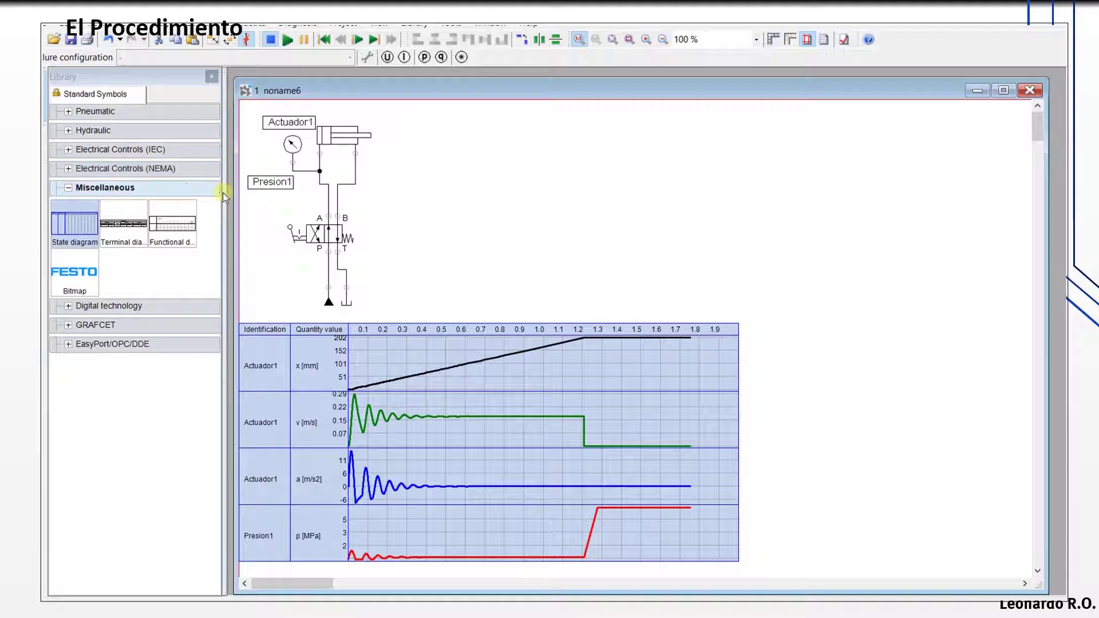
pyautogui.moveTo(224, 192); pyautogui.dragTo(128, 194)
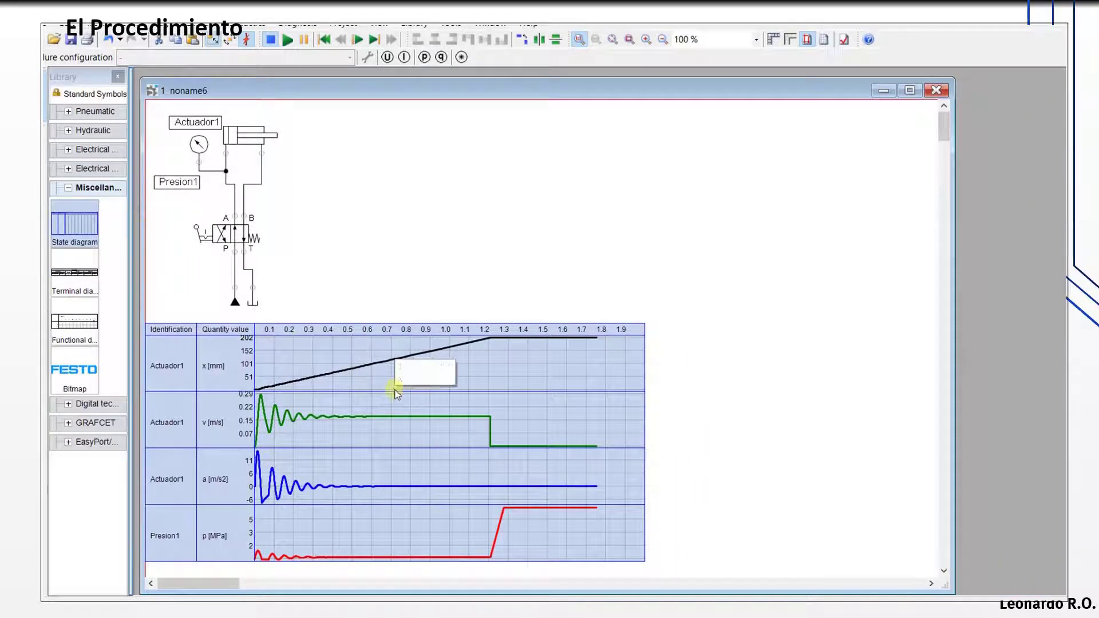
pyautogui.click(910, 89)
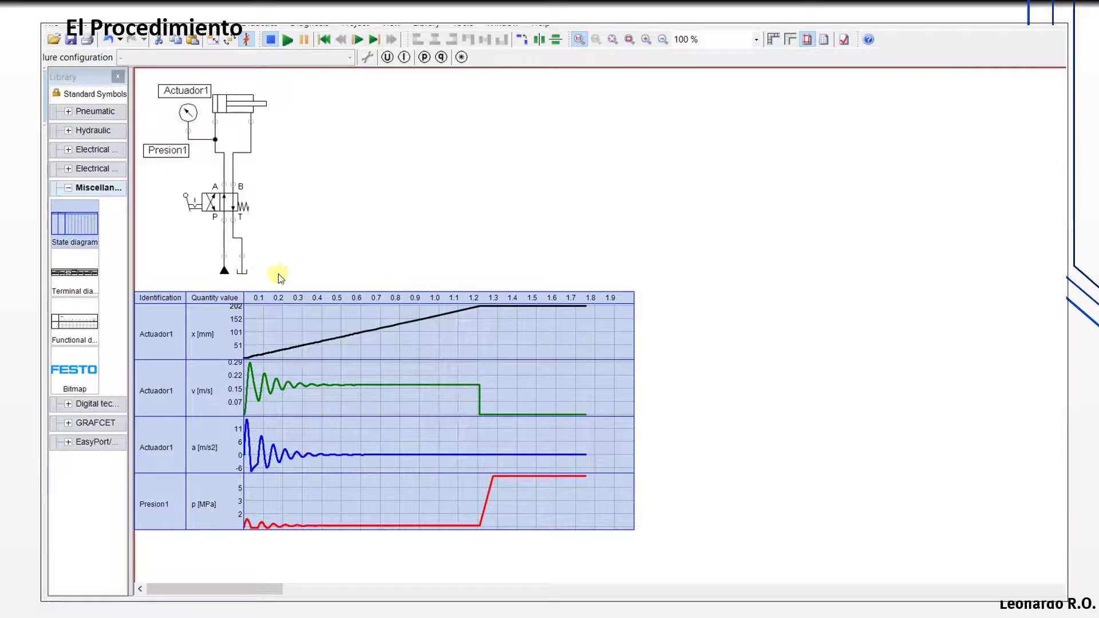
# Step: Duplicate the complete cylinder circuit and place the copy beside the original, above the state diagram
pyautogui.moveTo(294, 279); pyautogui.dragTo(138, 81)
pyautogui.hotkey('ctrl', 'c')
pyautogui.hotkey('ctrl', 'v')
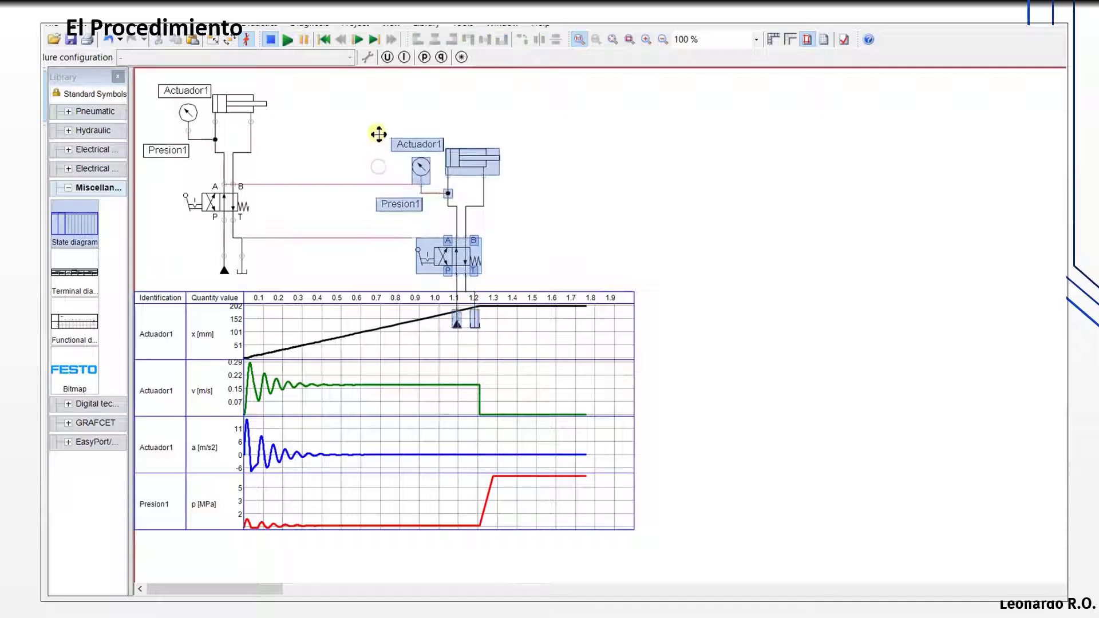
pyautogui.moveTo(419, 85); pyautogui.dragTo(312, 86)
pyautogui.click(521, 191)
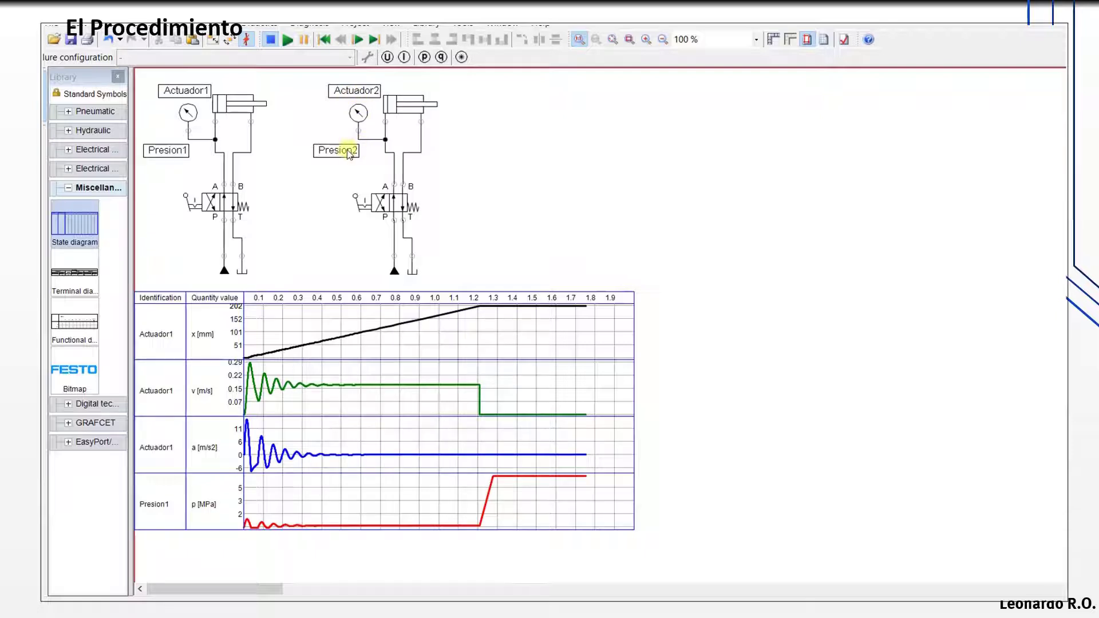
# Step: Insert a hydraulic throttle valve from the flow control components into the rod-side line of Actuador2
pyautogui.click(69, 189)
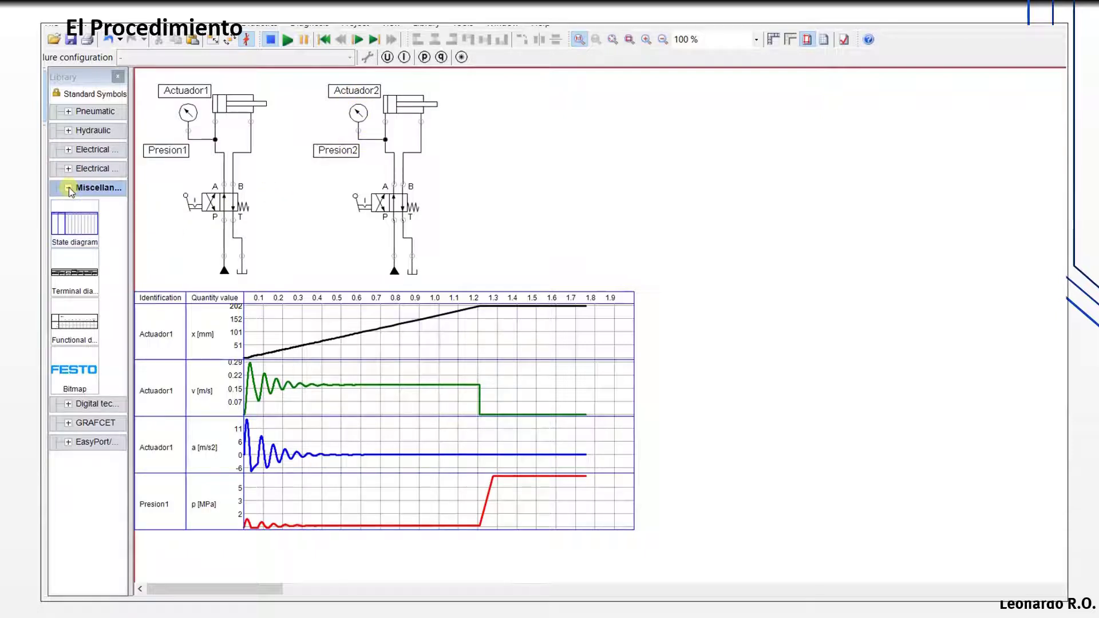
pyautogui.click(69, 189)
pyautogui.click(68, 132)
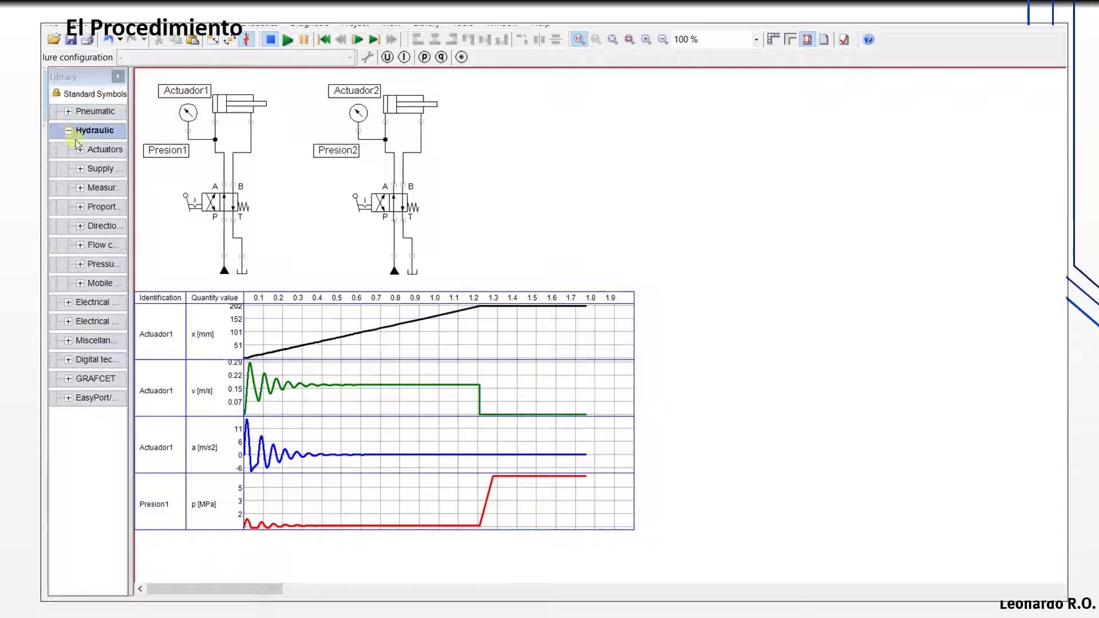
pyautogui.click(80, 227)
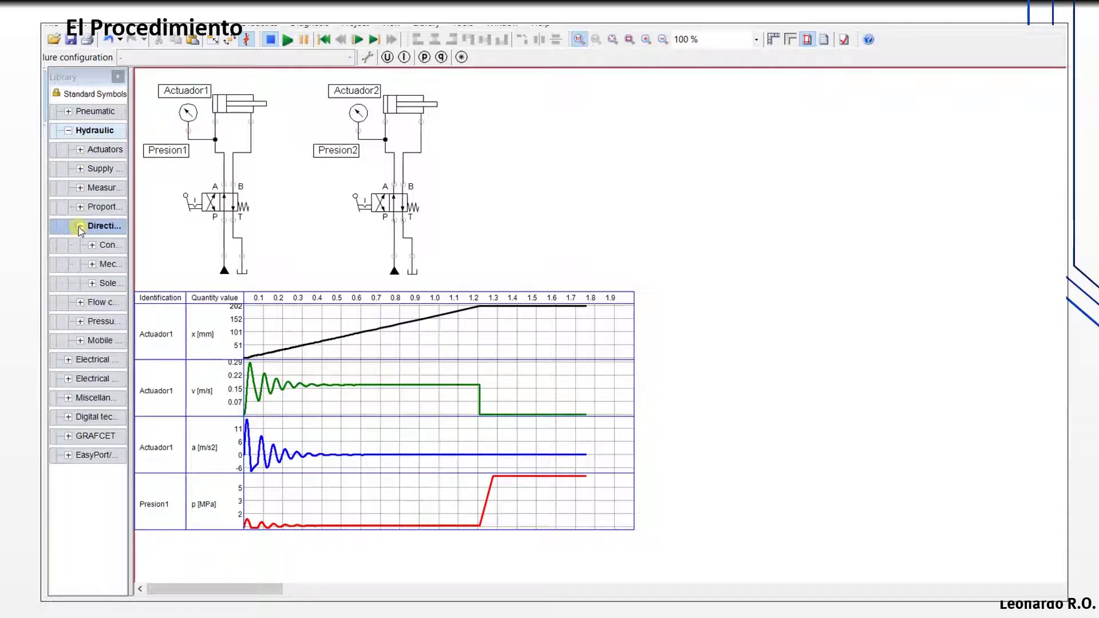
pyautogui.click(79, 226)
pyautogui.click(79, 246)
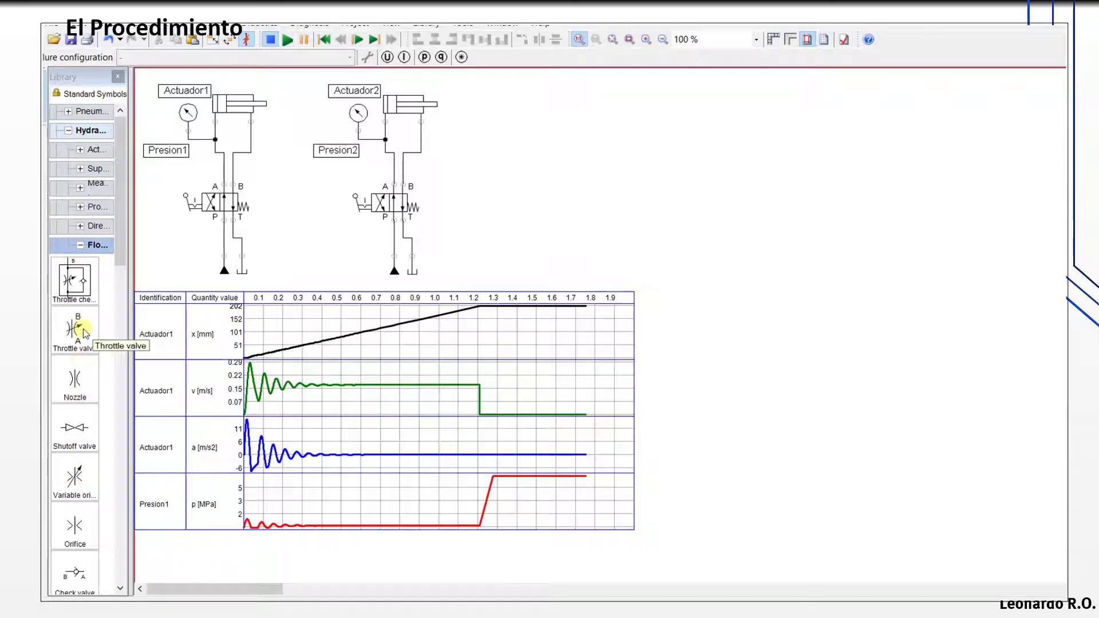
pyautogui.moveTo(75, 329); pyautogui.dragTo(419, 139)
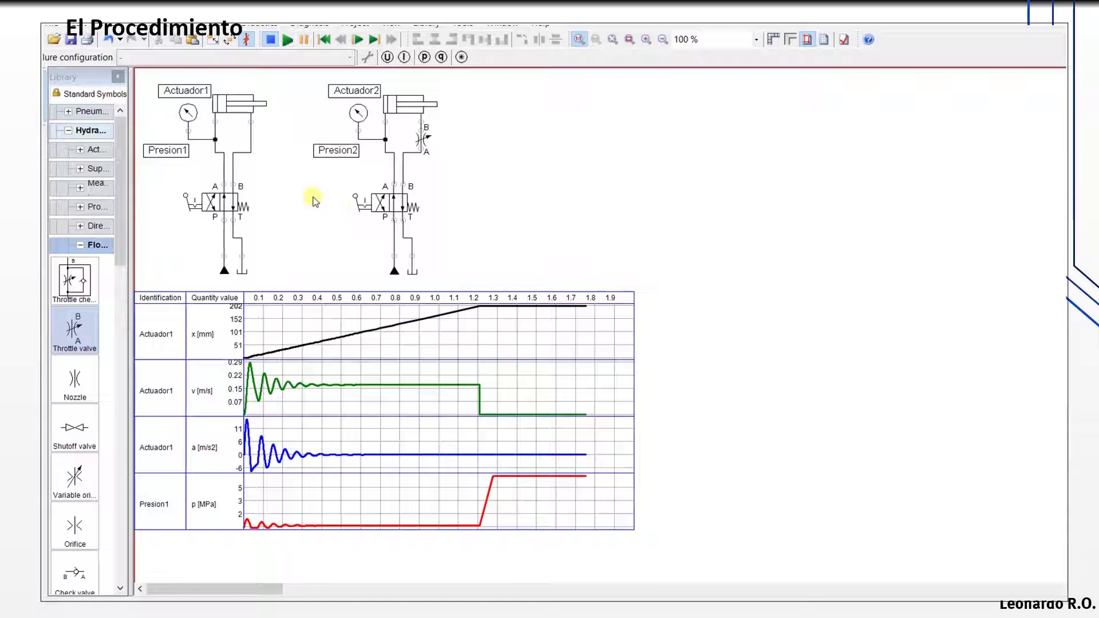
# Step: Set the throttle valve's opening level to 20 % and its hydraulic resistance to 0.045 MPa.min2/l2
pyautogui.moveTo(384, 387)
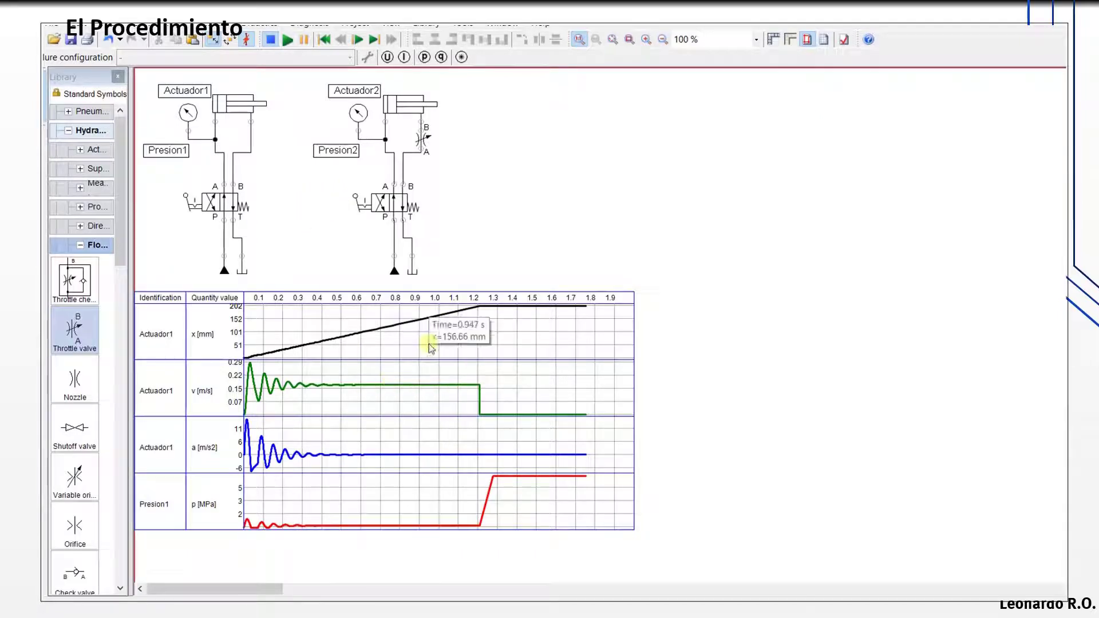
pyautogui.moveTo(424, 141)
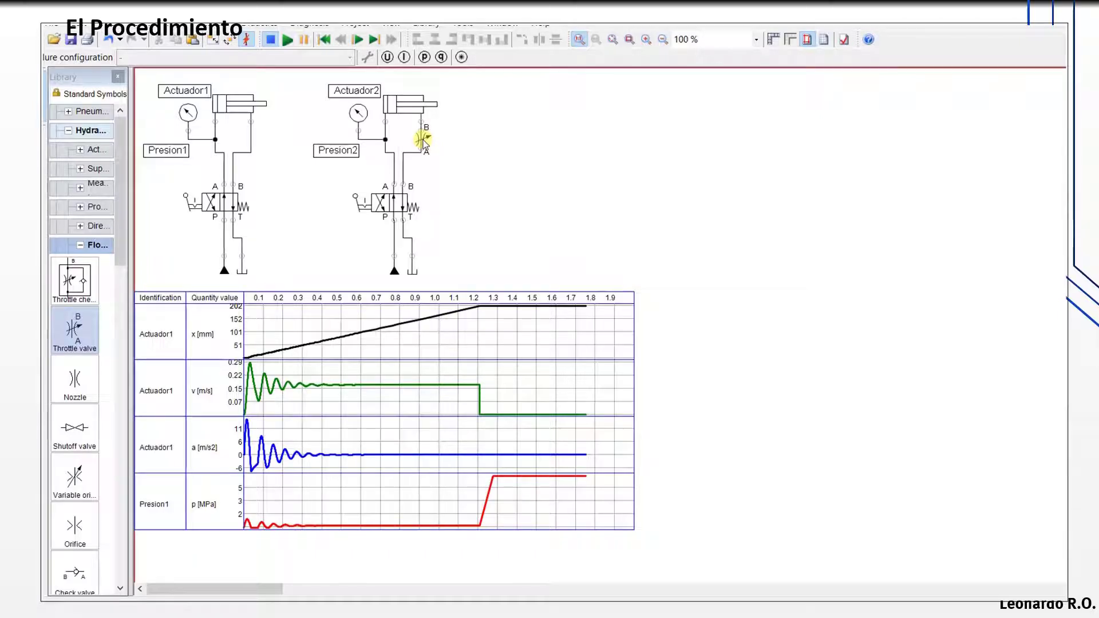
pyautogui.doubleClick(422, 142)
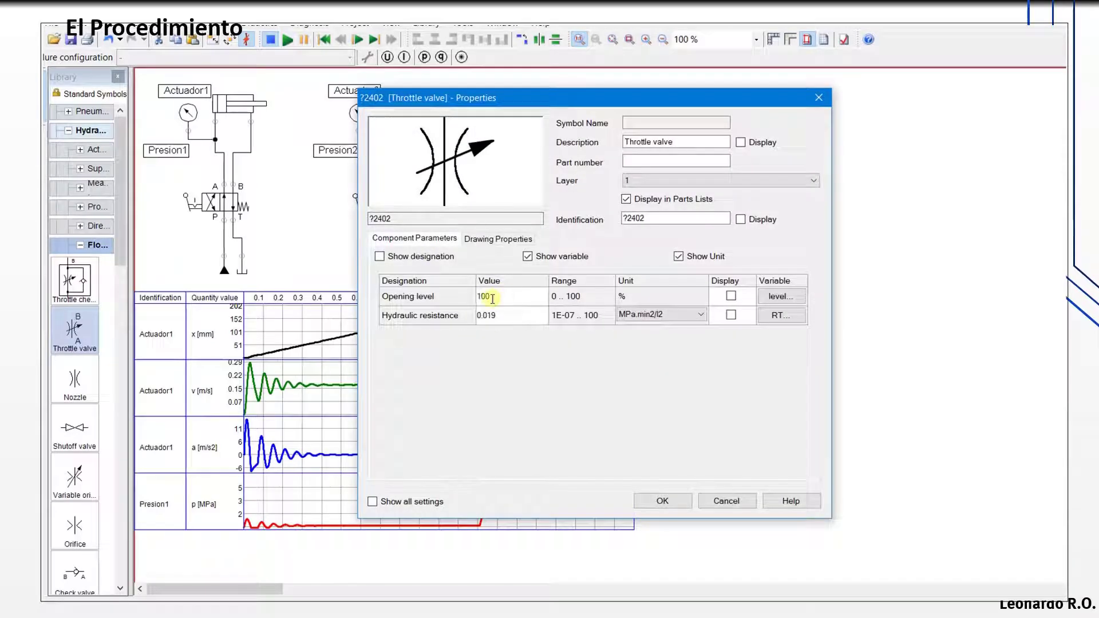
pyautogui.moveTo(497, 297); pyautogui.dragTo(467, 296)
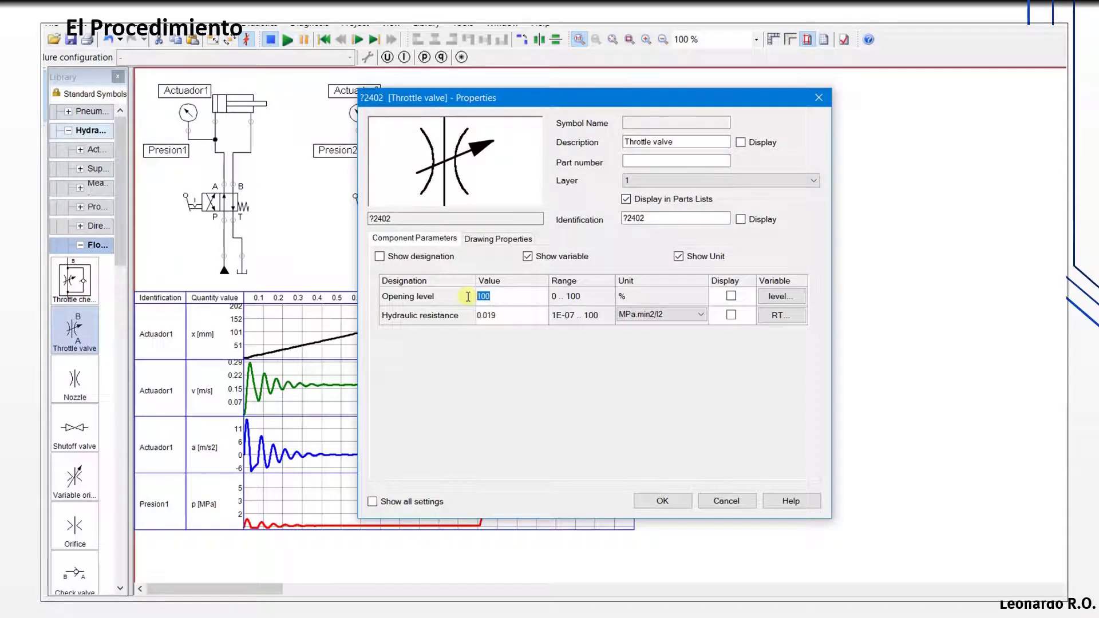
pyautogui.click(505, 316)
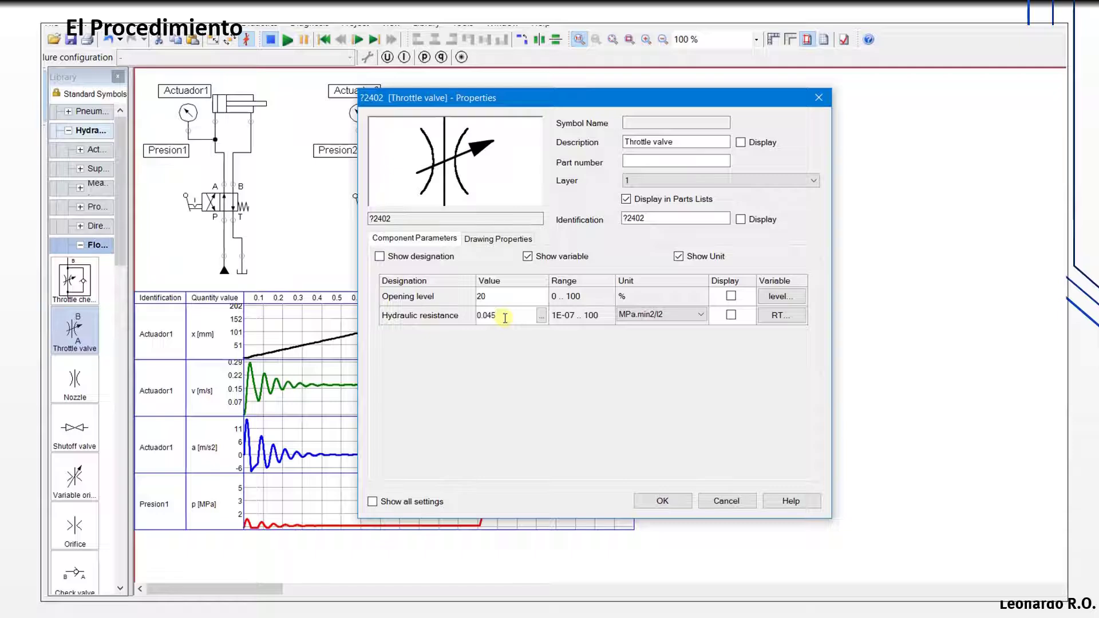
pyautogui.click(659, 500)
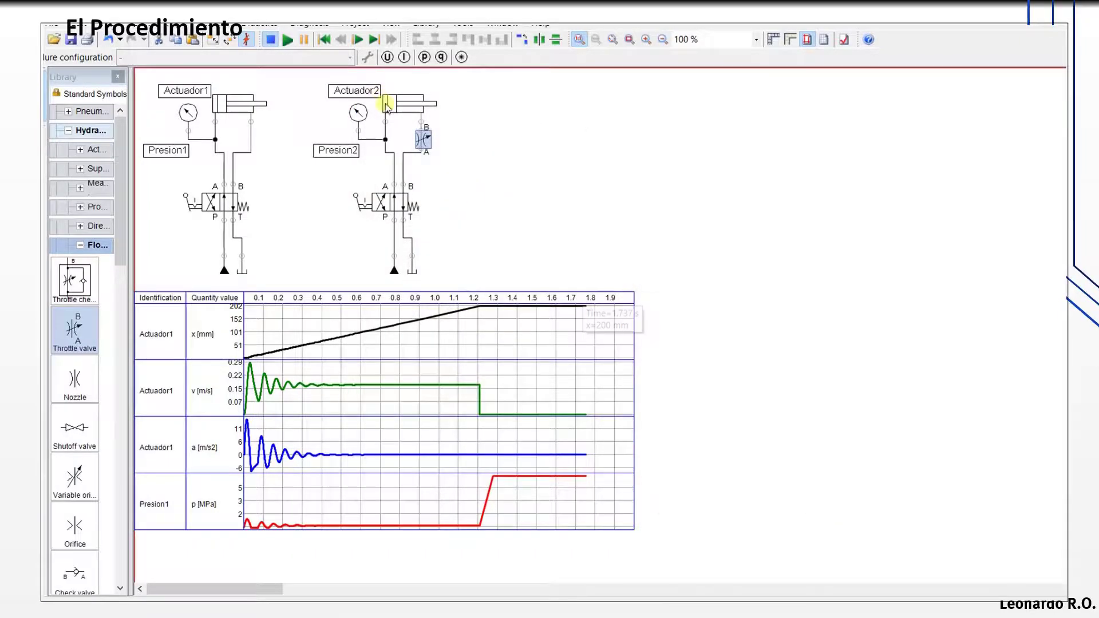
pyautogui.moveTo(429, 123)
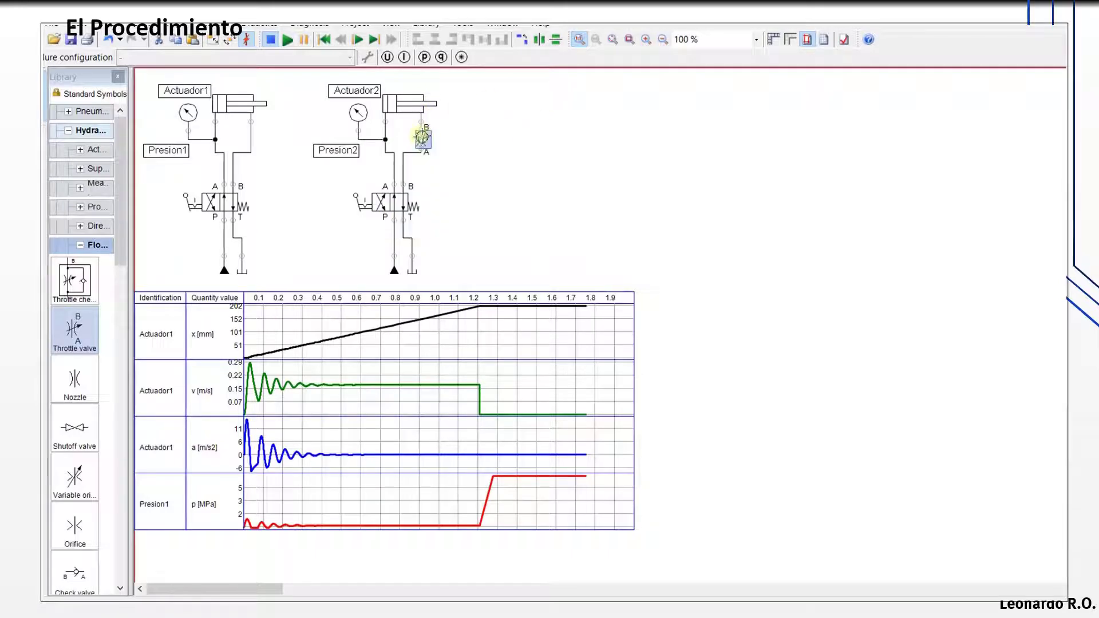
pyautogui.moveTo(391, 113)
pyautogui.moveTo(394, 112)
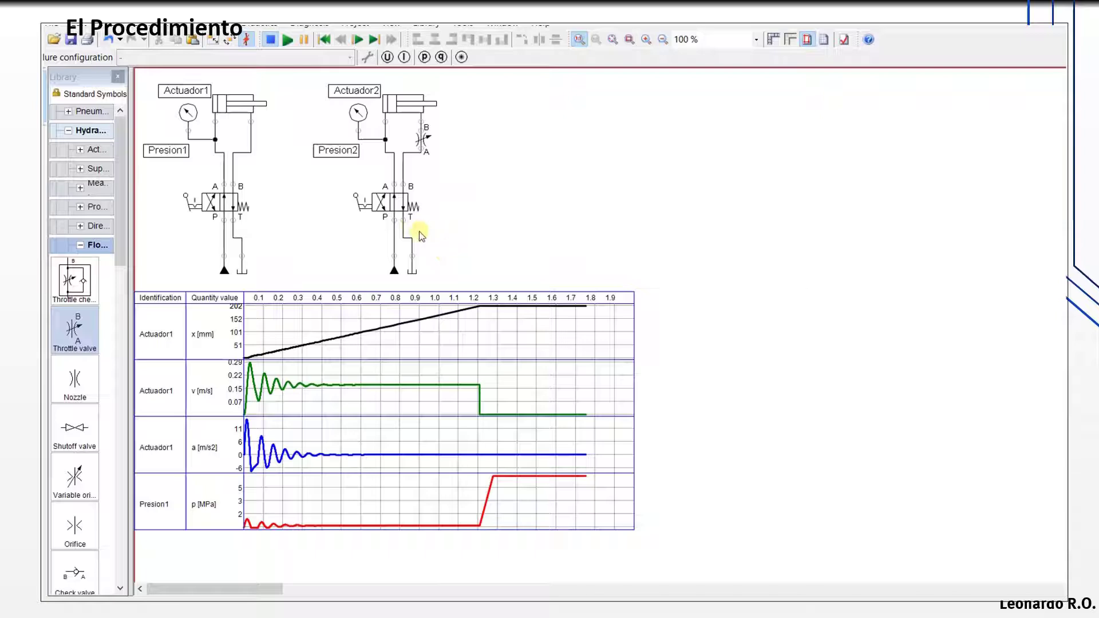
# Step: Duplicate the state diagram and place the copy beside the original at the same height
pyautogui.click(217, 326)
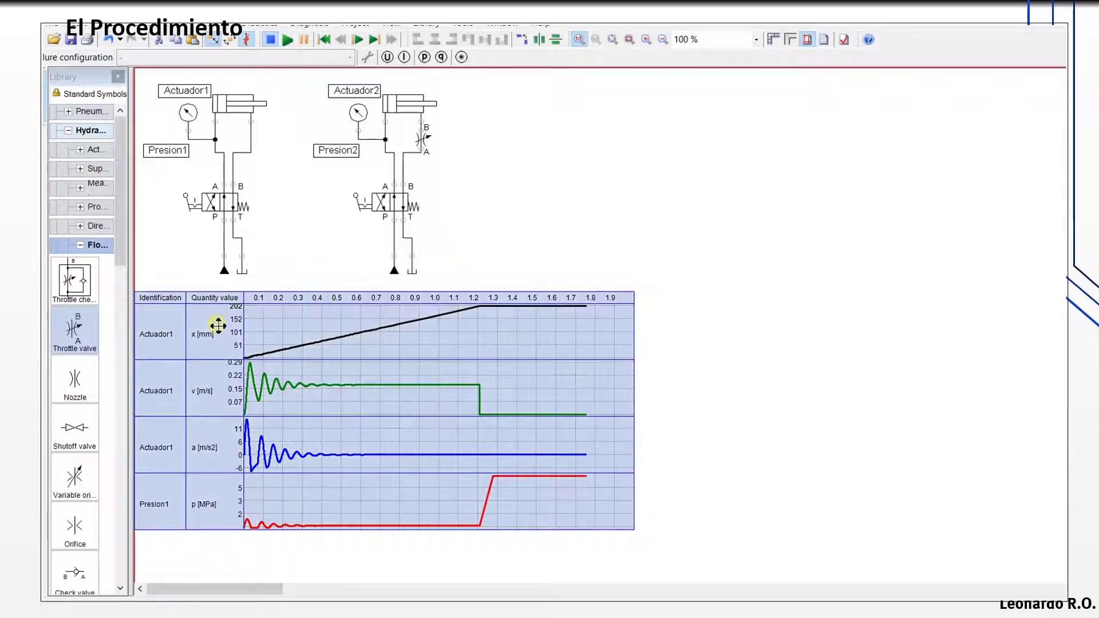
pyautogui.rightClick(217, 325)
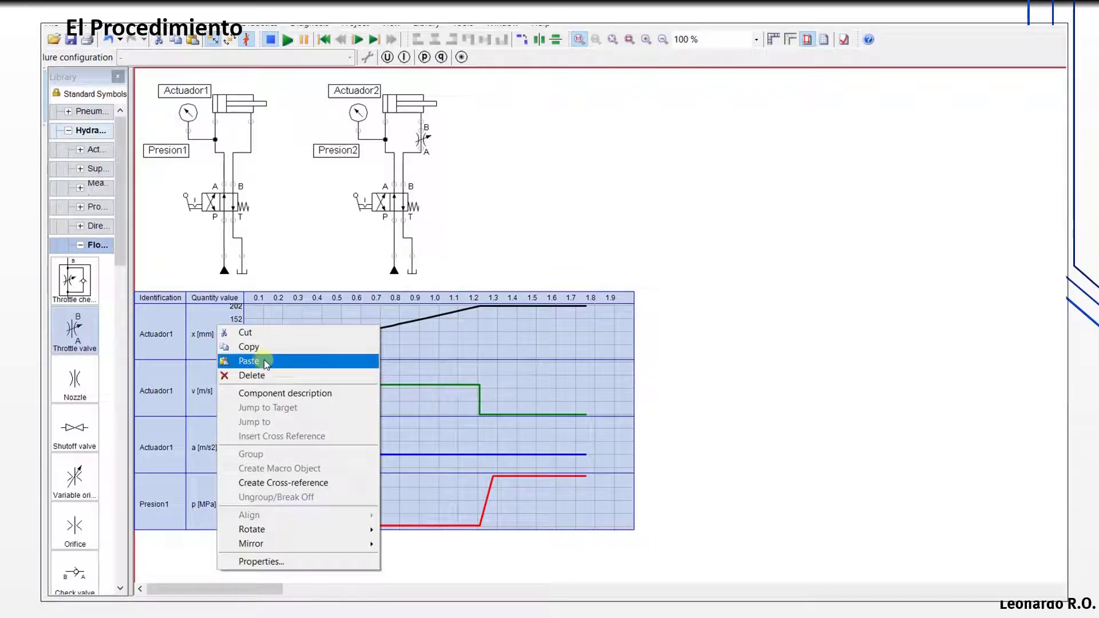
pyautogui.click(277, 347)
pyautogui.rightClick(593, 176)
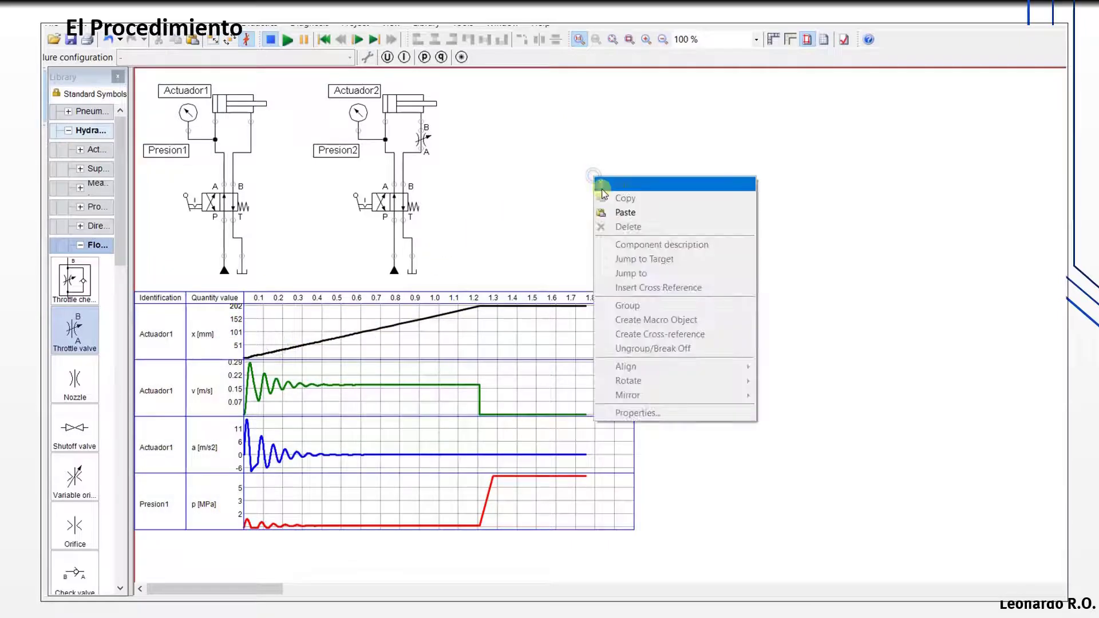
pyautogui.click(645, 212)
pyautogui.moveTo(643, 213); pyautogui.dragTo(707, 320)
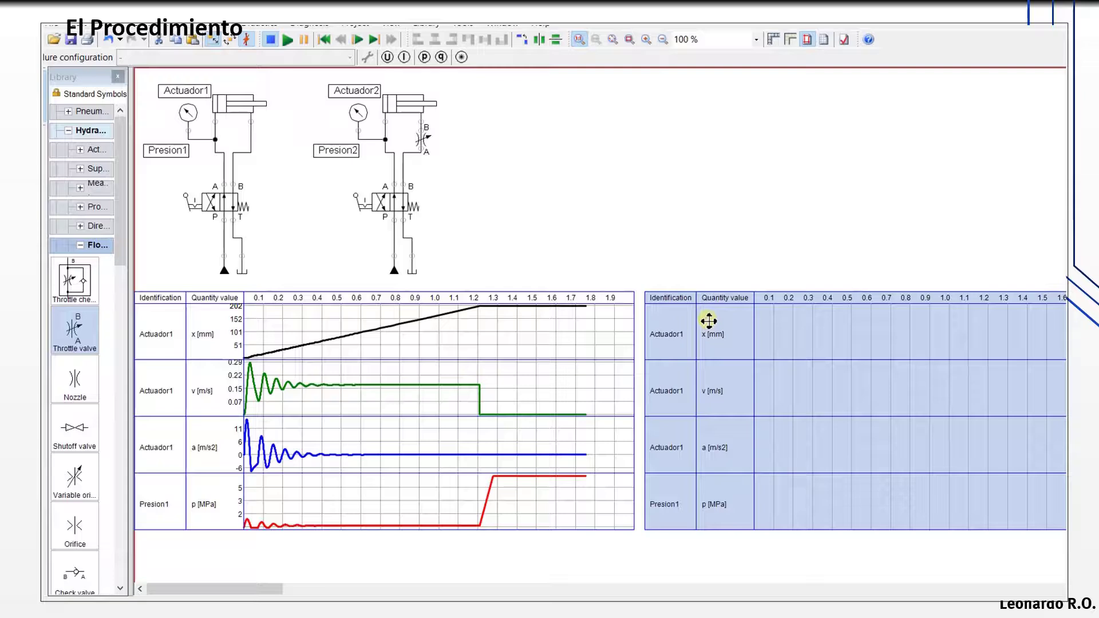
pyautogui.click(692, 261)
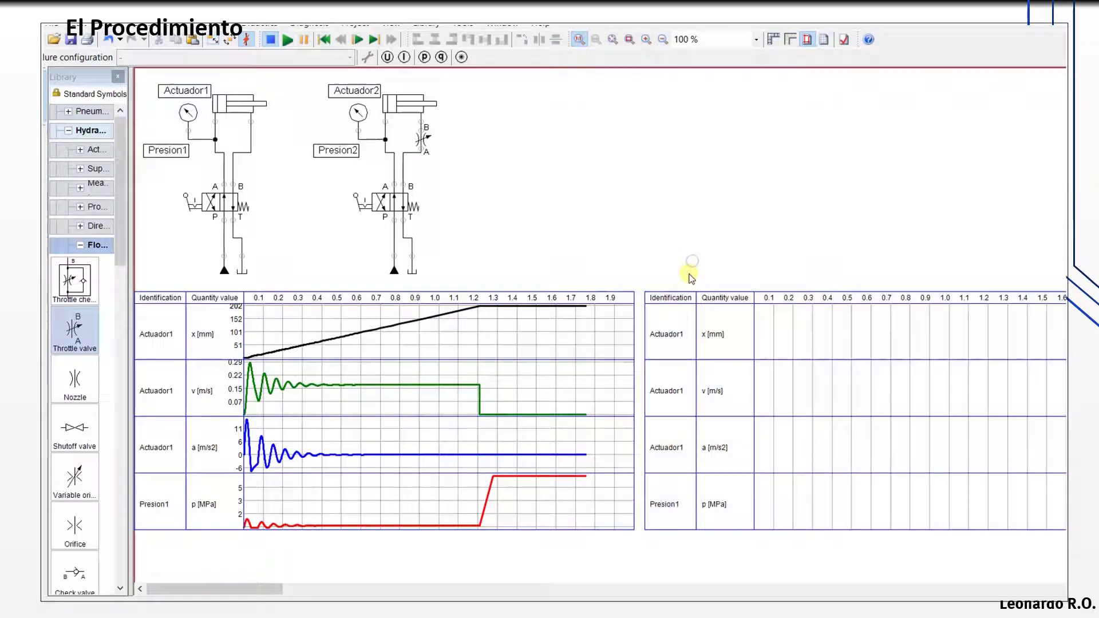
# Step: Replace Actuador1 and Presion1 in the copied state diagram with Actuador2, plotting only its position, velocity and acceleration
pyautogui.doubleClick(675, 344)
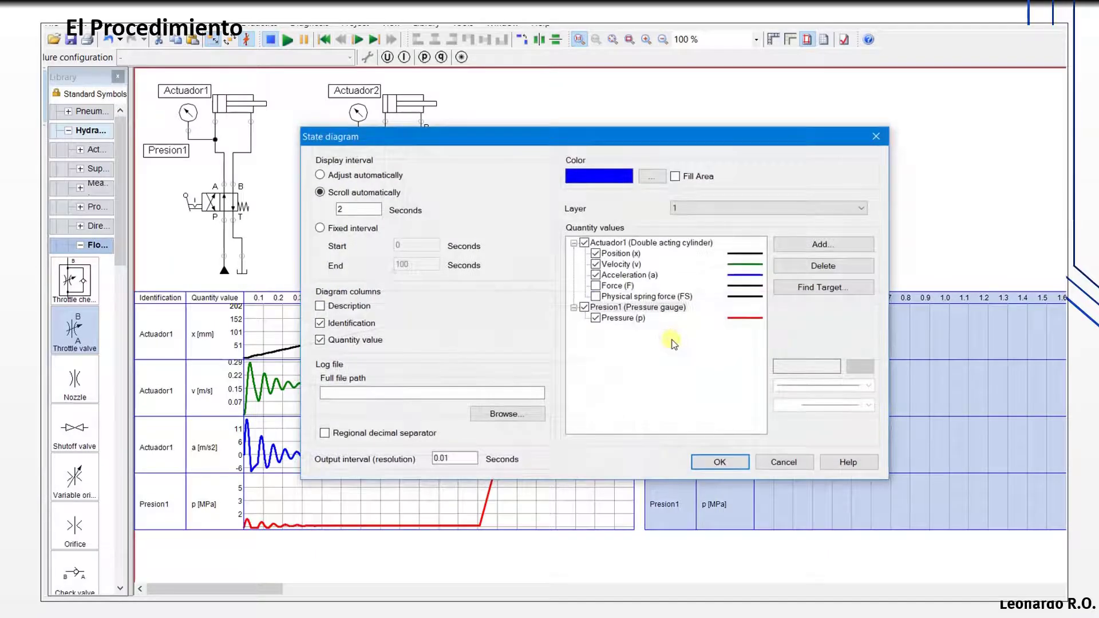
pyautogui.click(624, 243)
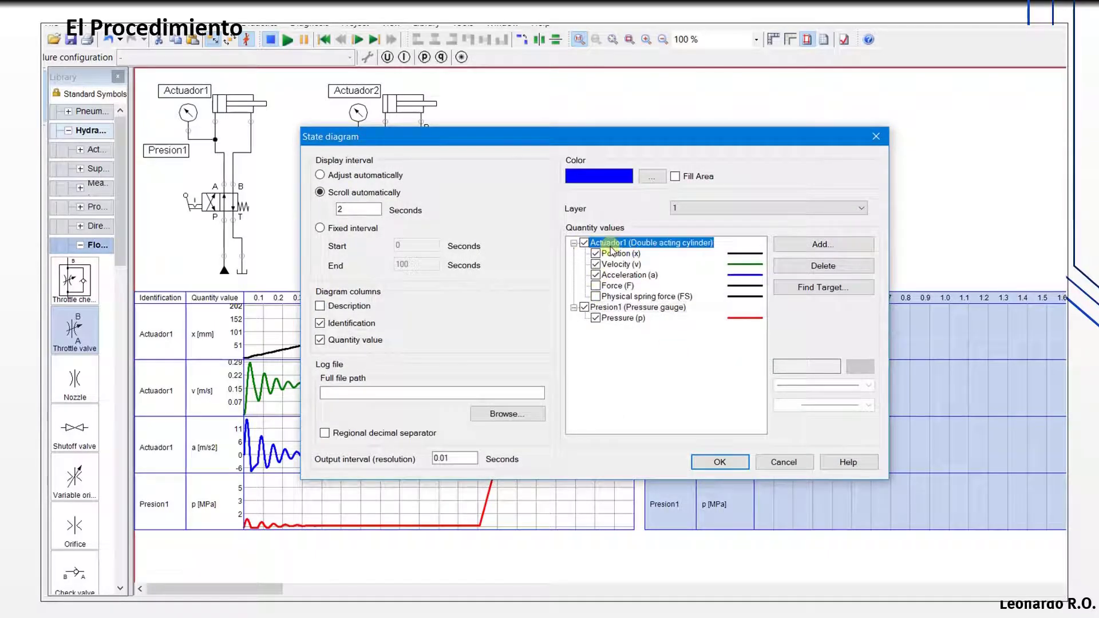
pyautogui.click(823, 268)
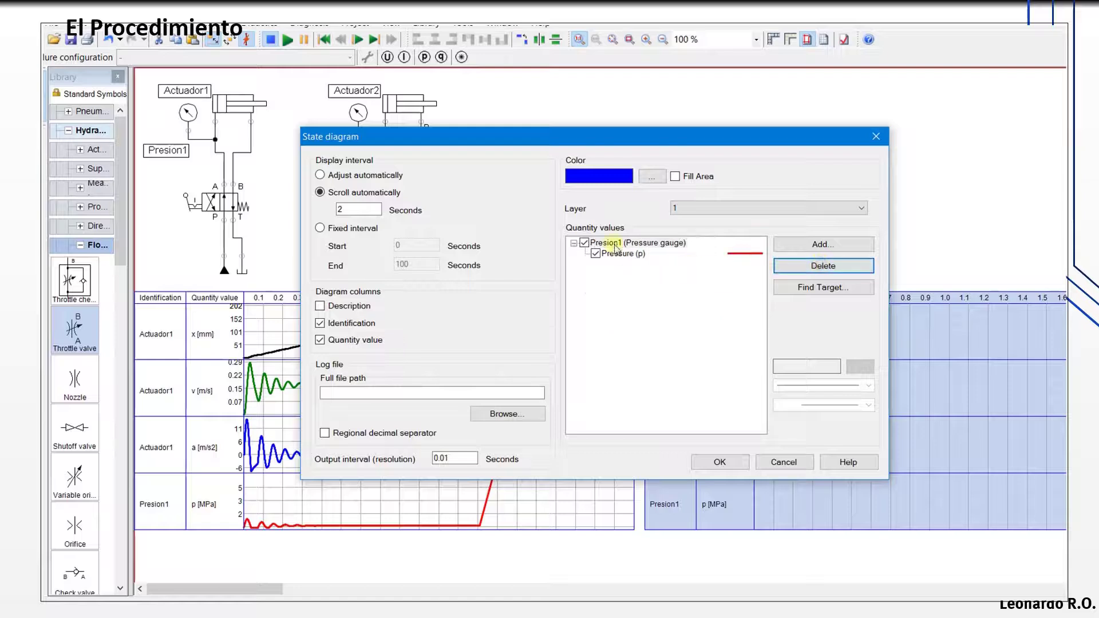
pyautogui.click(800, 244)
pyautogui.click(449, 204)
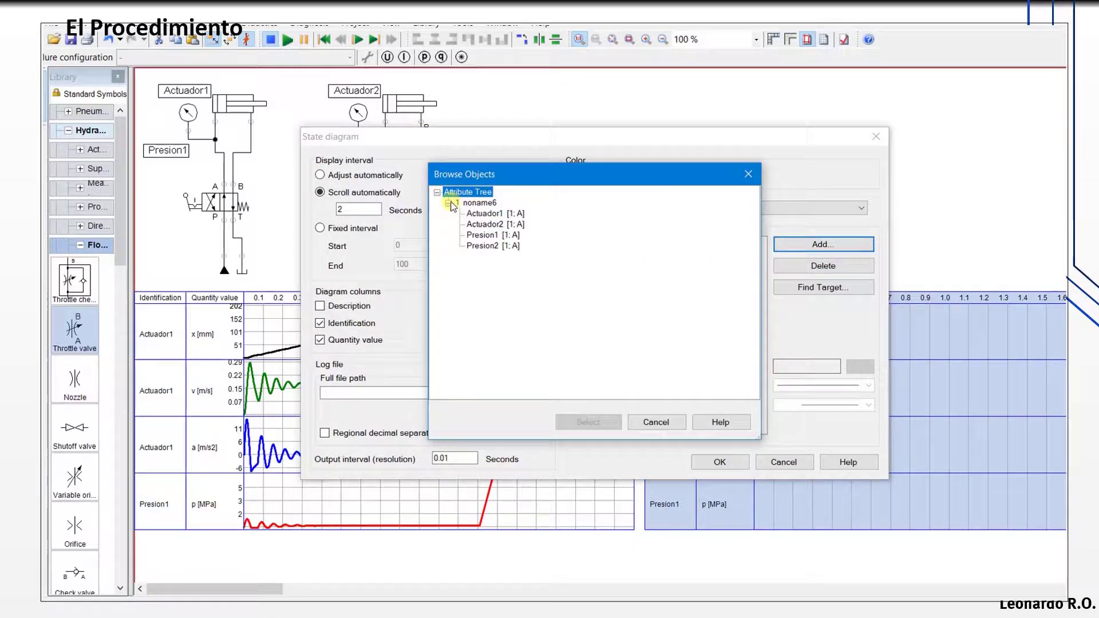
pyautogui.click(503, 224)
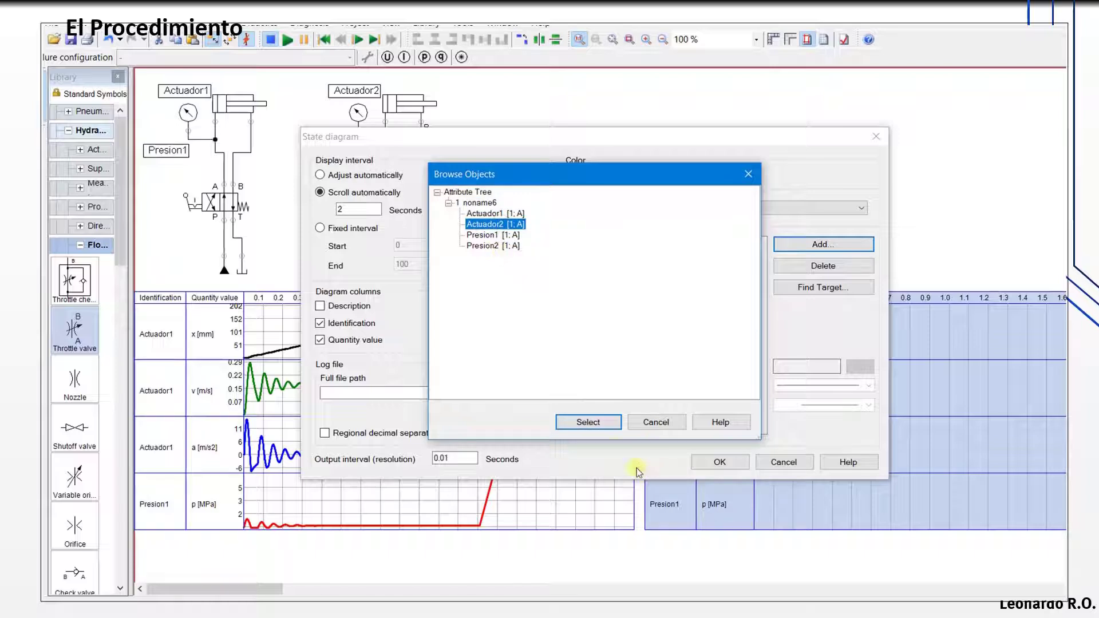
pyautogui.click(588, 422)
pyautogui.click(596, 286)
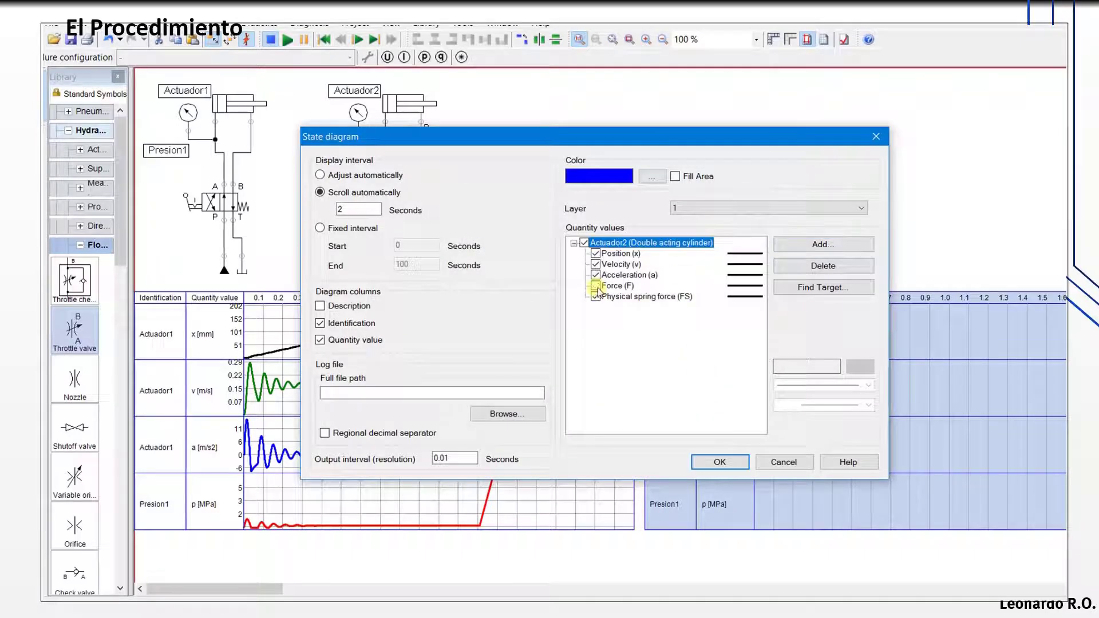
# Step: Color Actuador2's velocity curve green and its acceleration curve blue
pyautogui.click(628, 265)
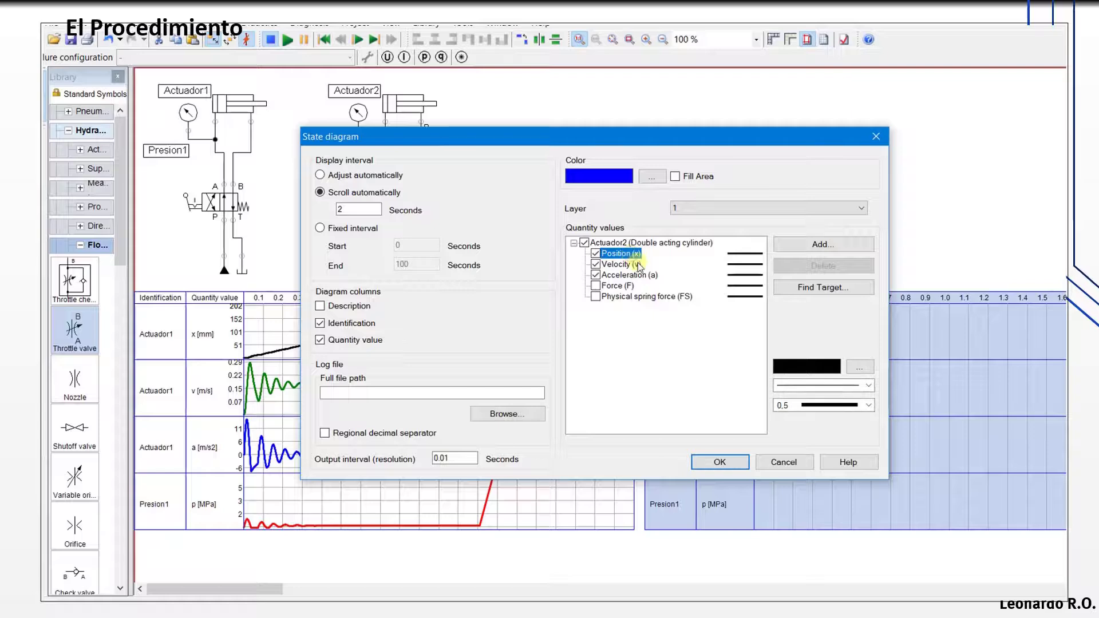
pyautogui.click(849, 371)
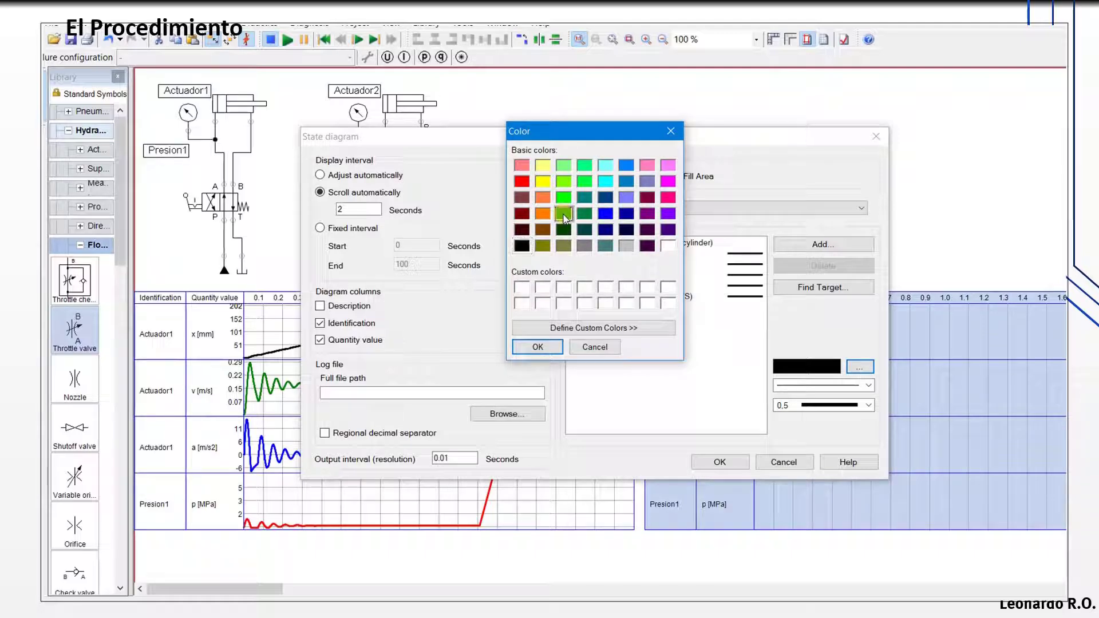
pyautogui.click(563, 216)
pyautogui.click(538, 347)
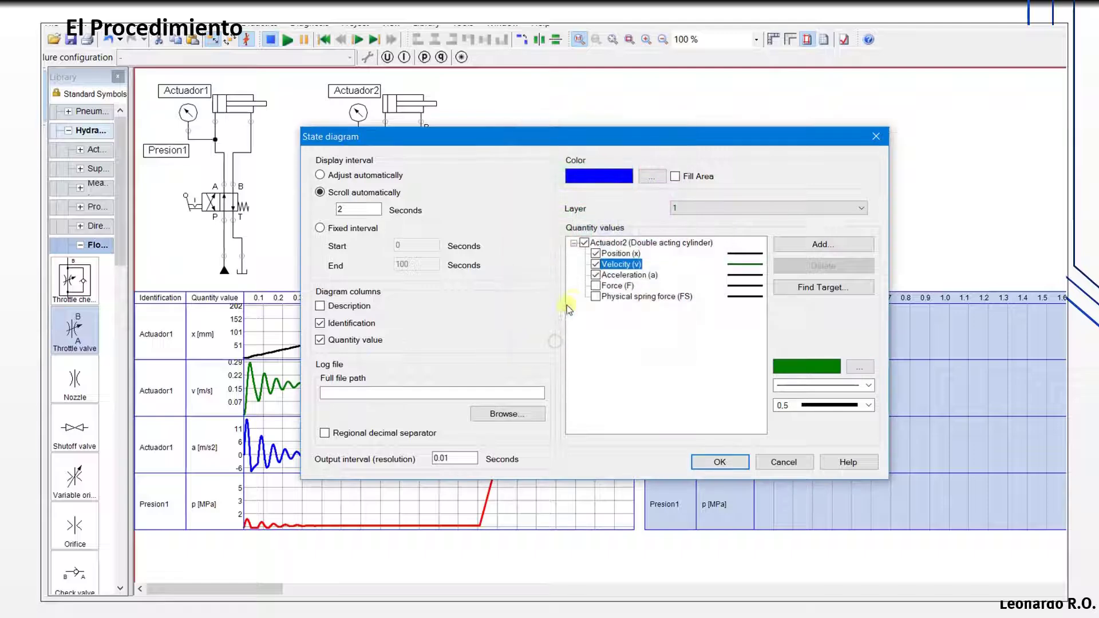
pyautogui.click(630, 275)
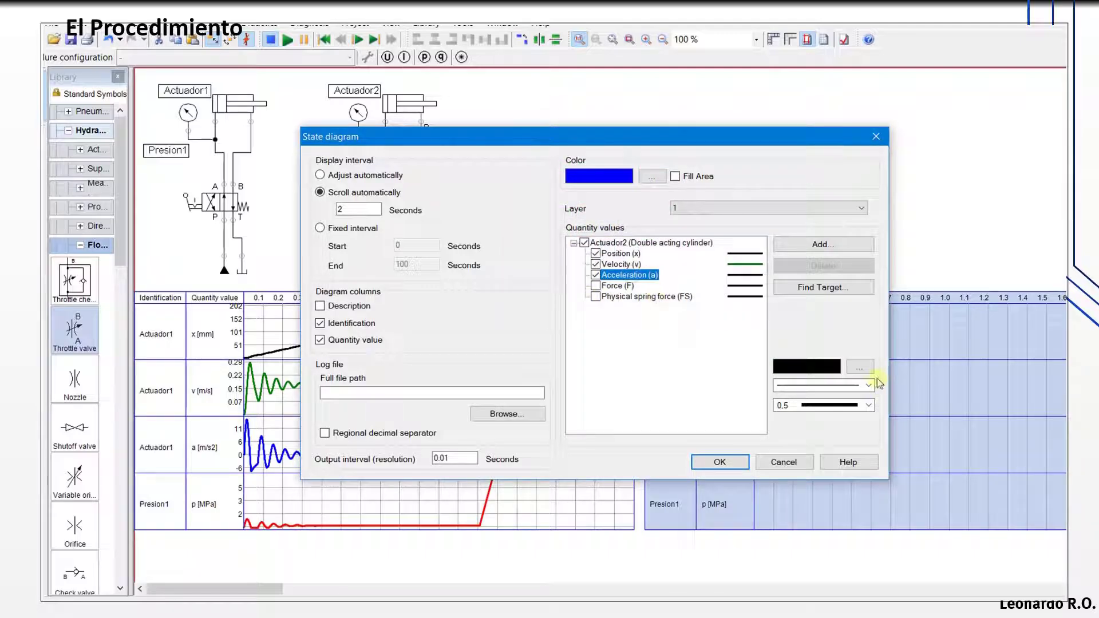
pyautogui.click(861, 368)
pyautogui.click(605, 213)
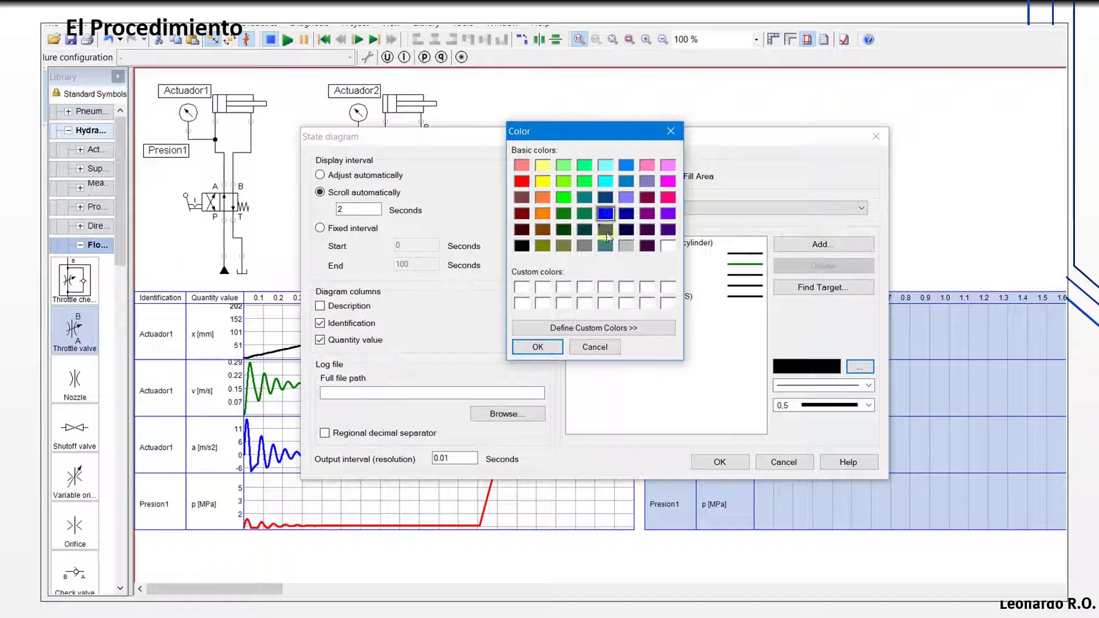
pyautogui.click(536, 349)
# Step: Add the Presion2 pressure gauge to the copied state diagram with a red pressure curve and apply the diagram settings
pyautogui.click(820, 245)
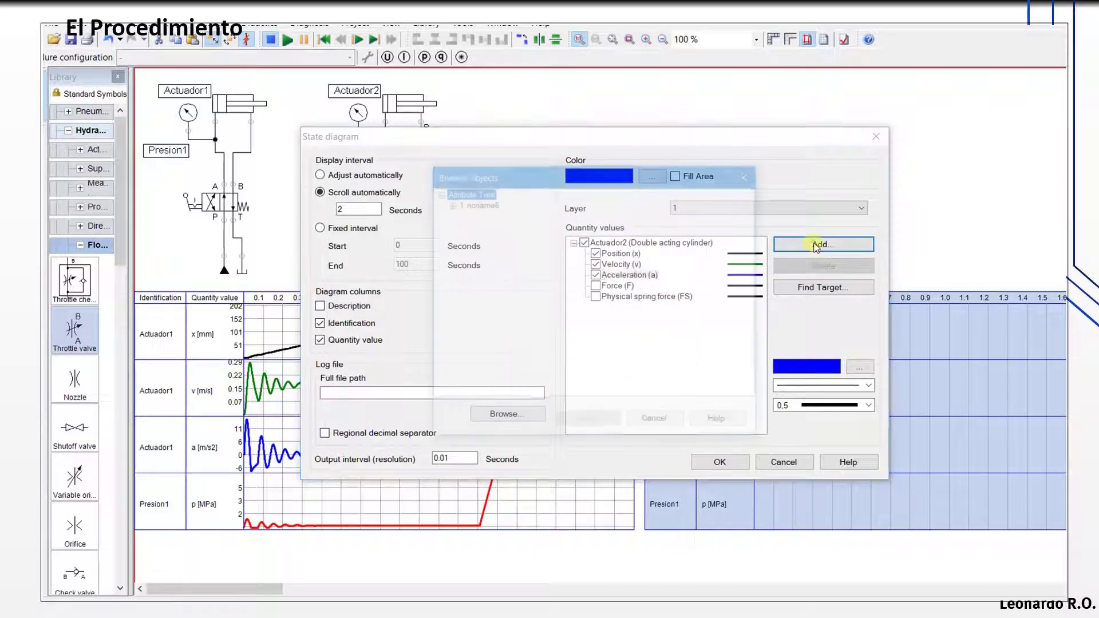
pyautogui.click(449, 204)
pyautogui.click(490, 236)
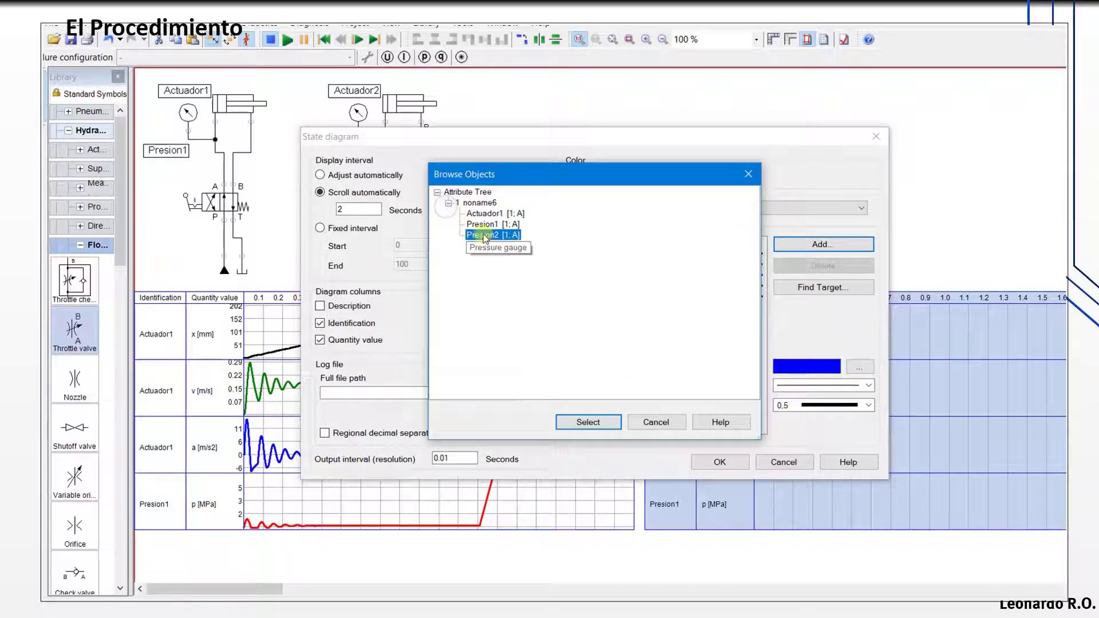
pyautogui.click(596, 424)
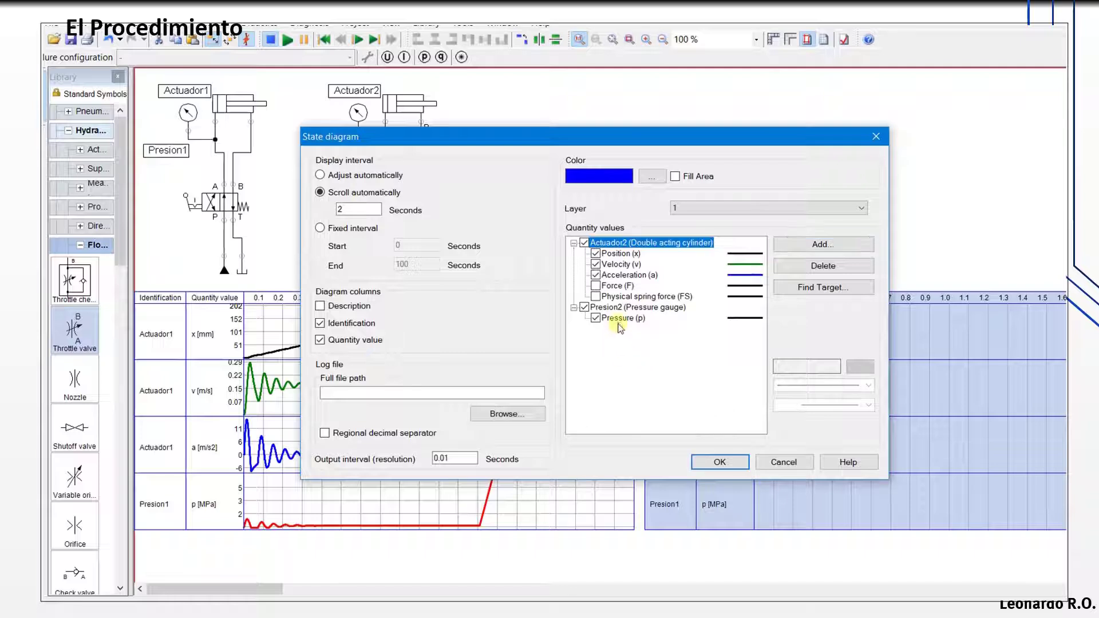
pyautogui.click(621, 318)
pyautogui.click(854, 368)
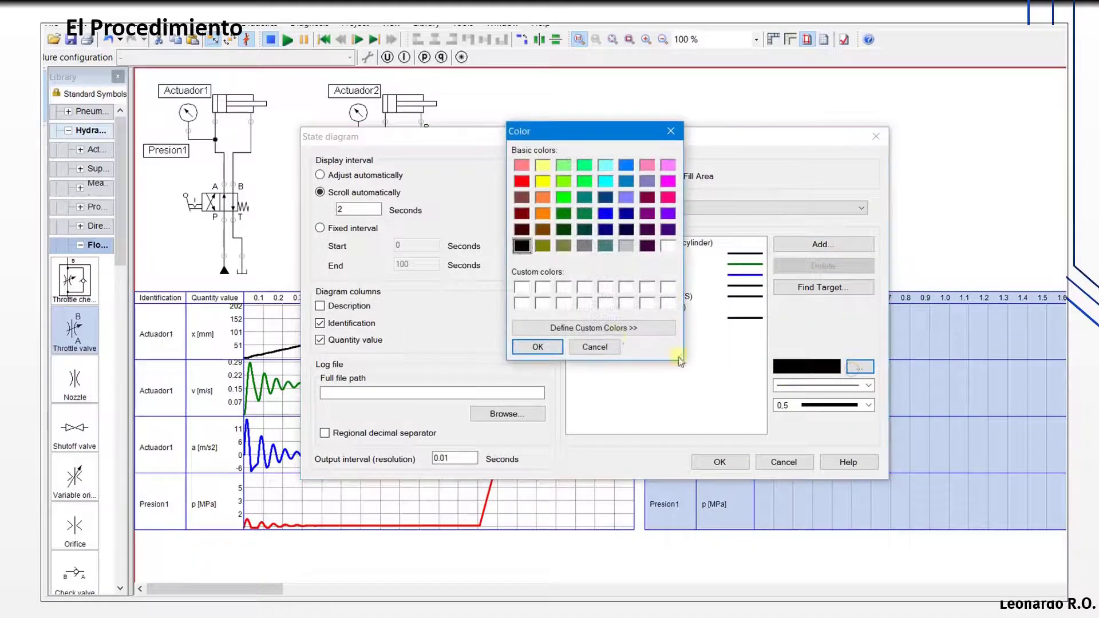
pyautogui.click(522, 182)
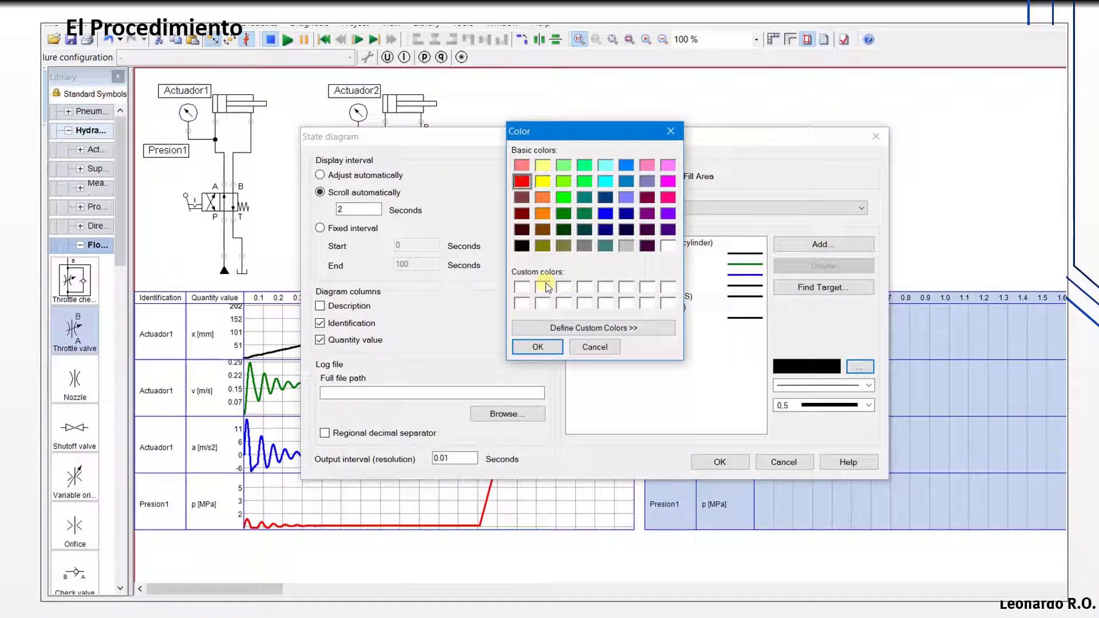
pyautogui.click(539, 347)
pyautogui.click(701, 460)
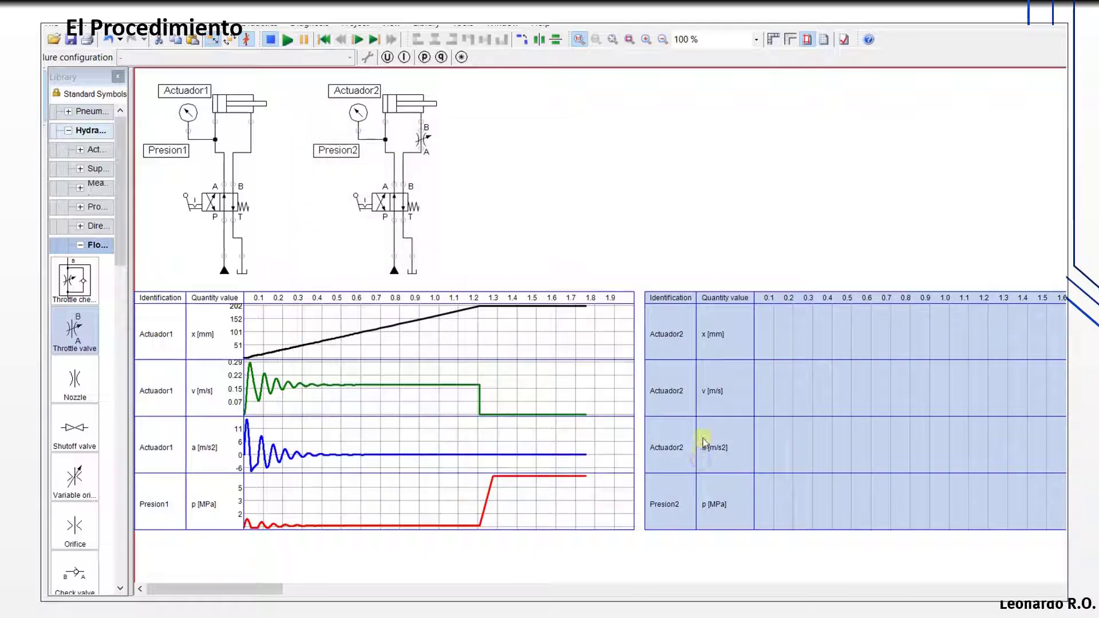
# Step: Run the simulation of both cylinder circuits to record their curves in the two state diagrams, and stop it
pyautogui.moveTo(276, 375)
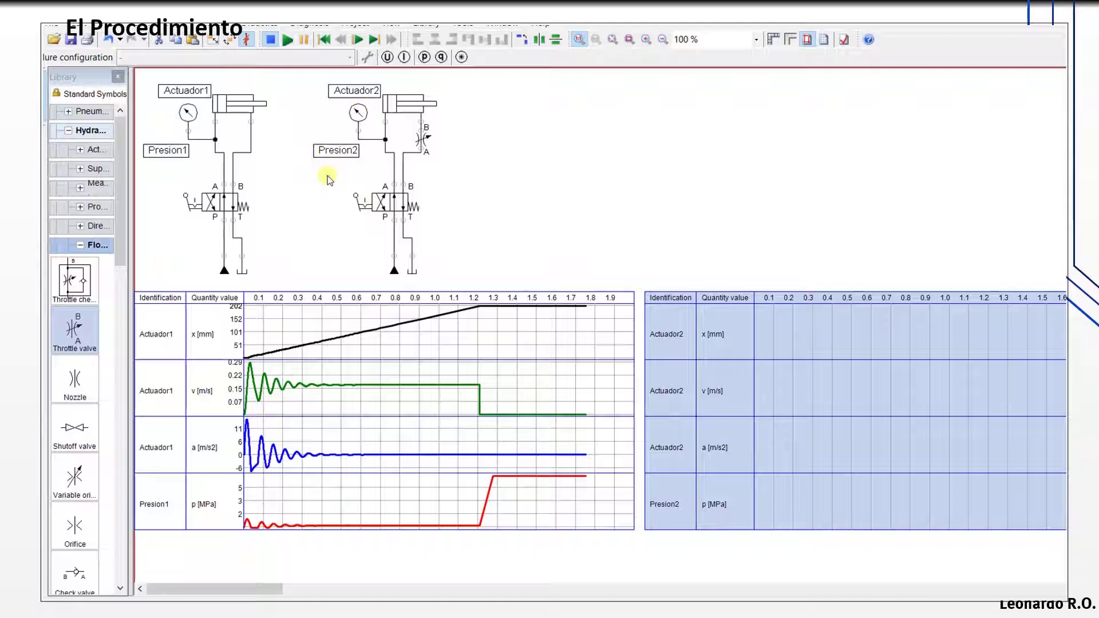
pyautogui.moveTo(249, 200)
pyautogui.click(518, 173)
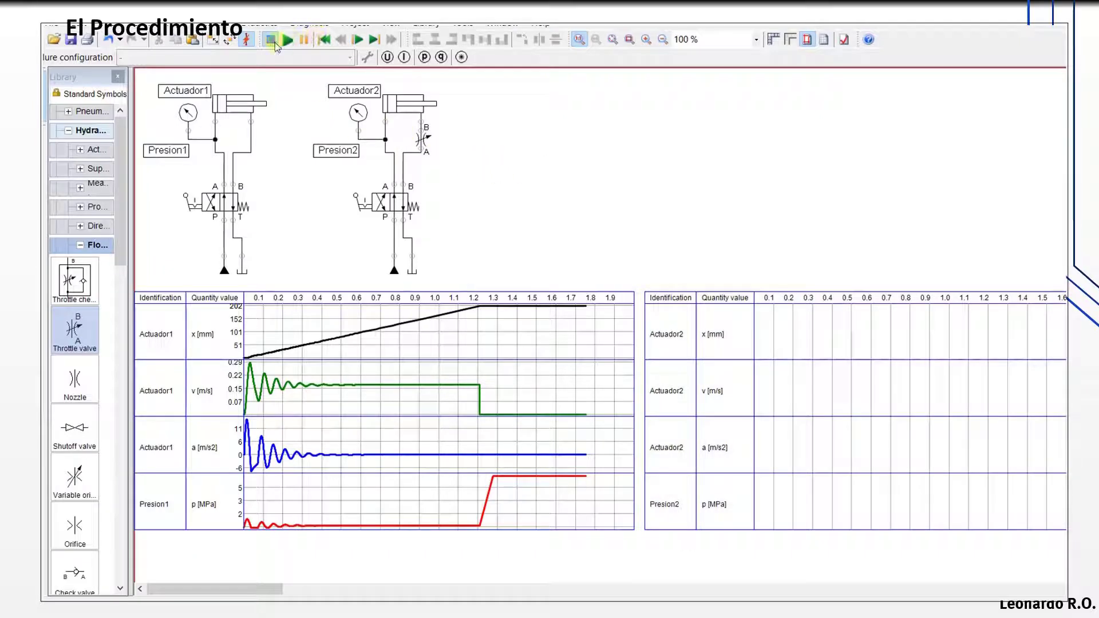
pyautogui.moveTo(455, 326)
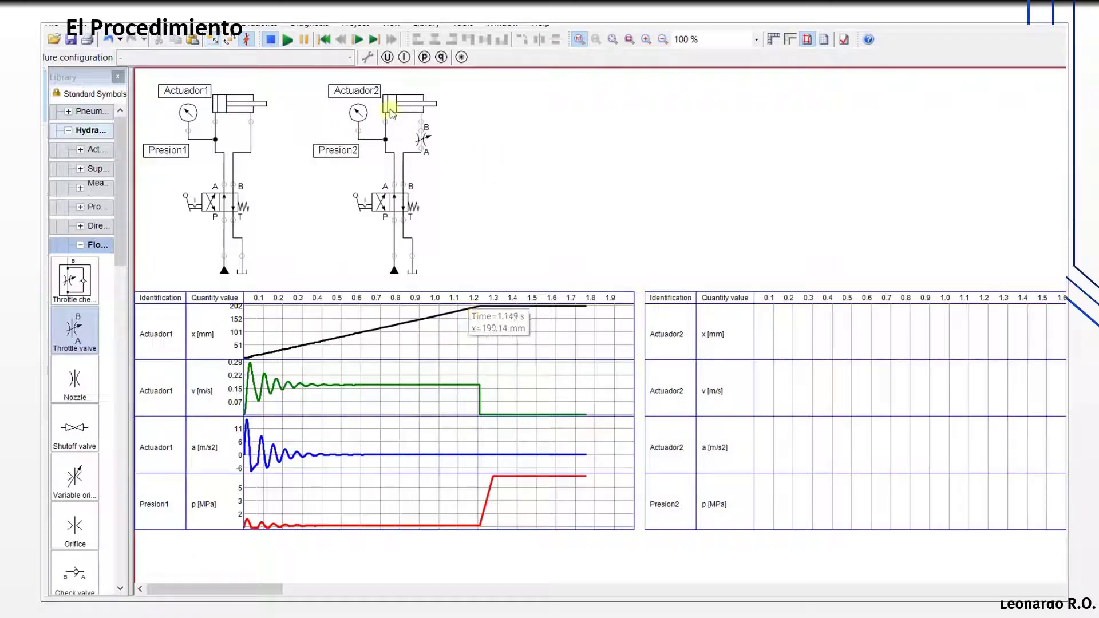
pyautogui.click(289, 40)
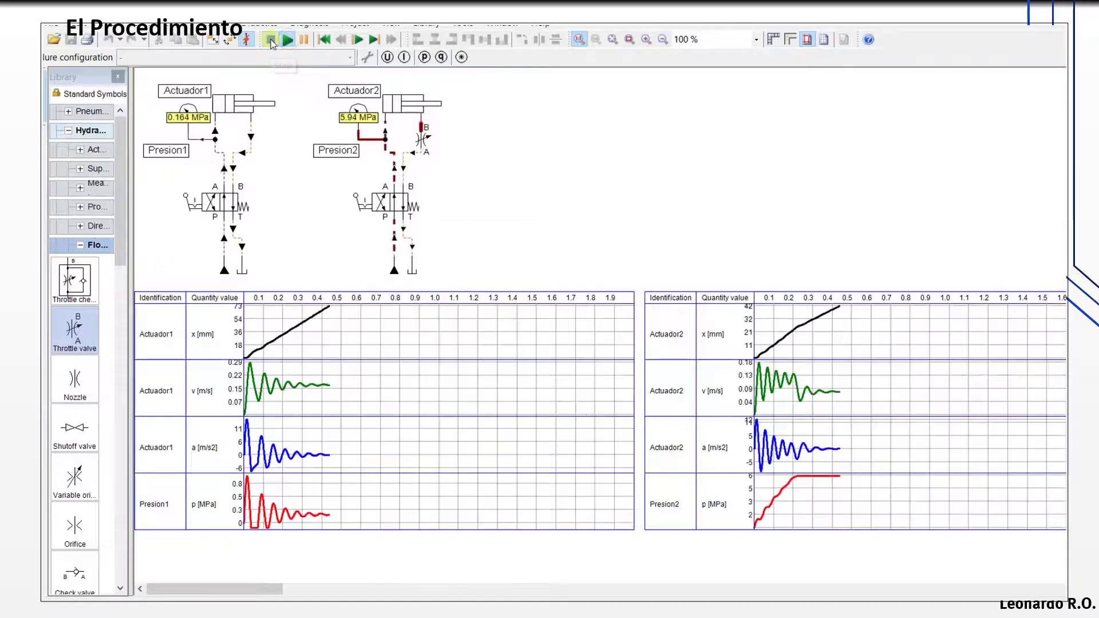
pyautogui.click(272, 40)
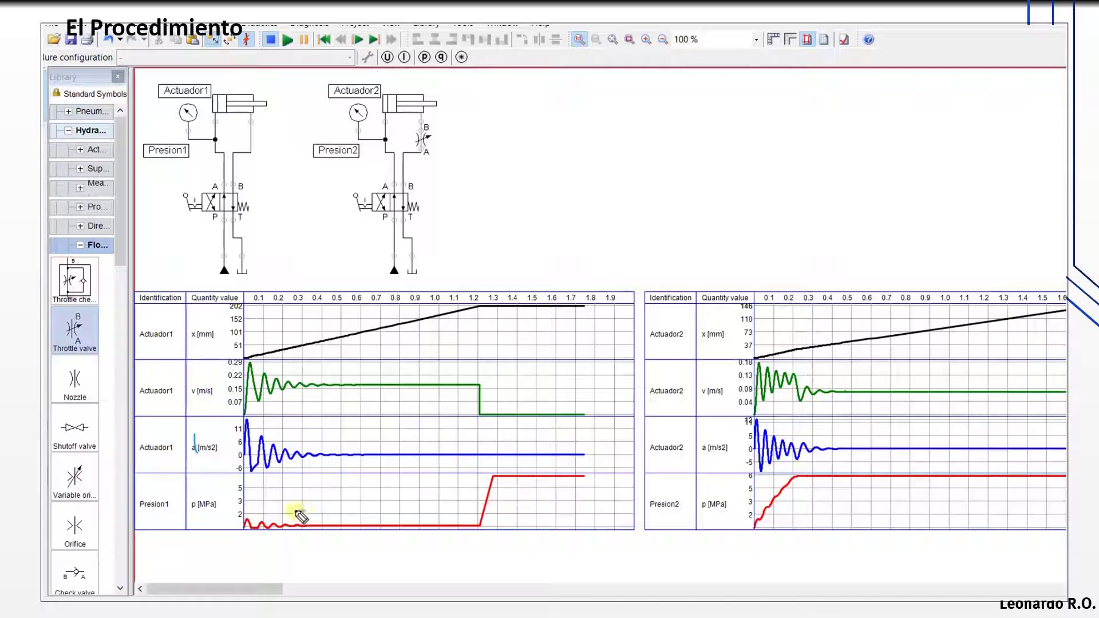
# Step: Circle Presion1's initial pressure oscillation, link it to the Presion2 plot with a dashed arrow, and draw an arrow along Presion2's pressure rise
pyautogui.moveTo(298, 513)
pyautogui.mouseDown()
pyautogui.moveTo(236, 516)
pyautogui.moveTo(265, 544)
pyautogui.moveTo(303, 510)
pyautogui.moveTo(359, 552)
pyautogui.moveTo(570, 549)
pyautogui.moveTo(723, 536)
pyautogui.moveTo(797, 491)
pyautogui.mouseUp()
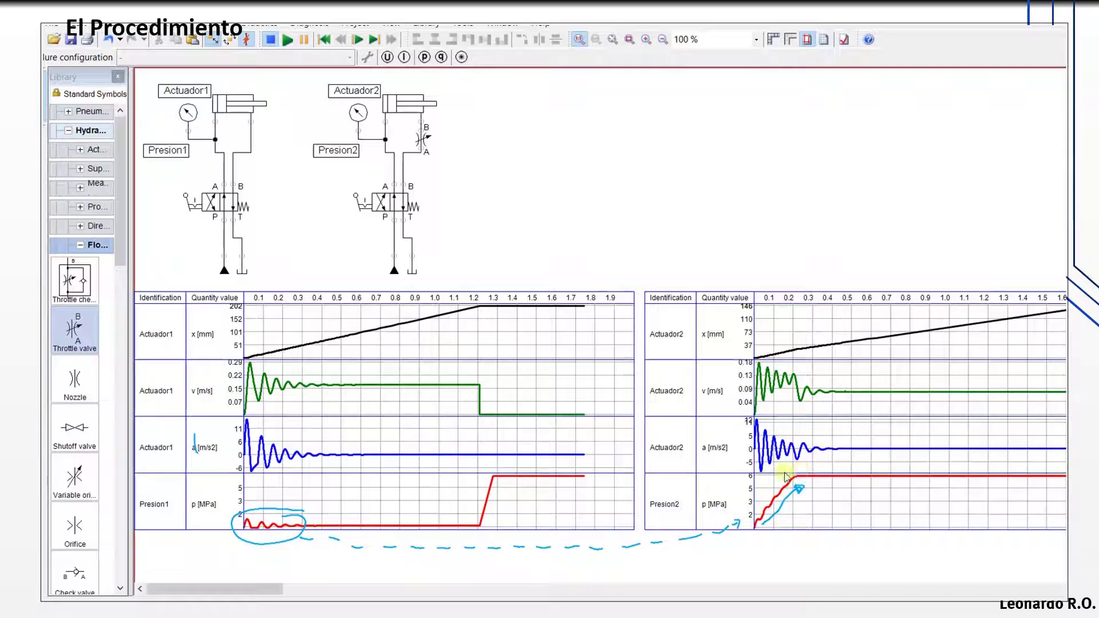
# Step: Examine the velocity, position and pressure readings along the Actuador2 and Presion2 curves against those of Actuador1 and Presion1
pyautogui.click(759, 367)
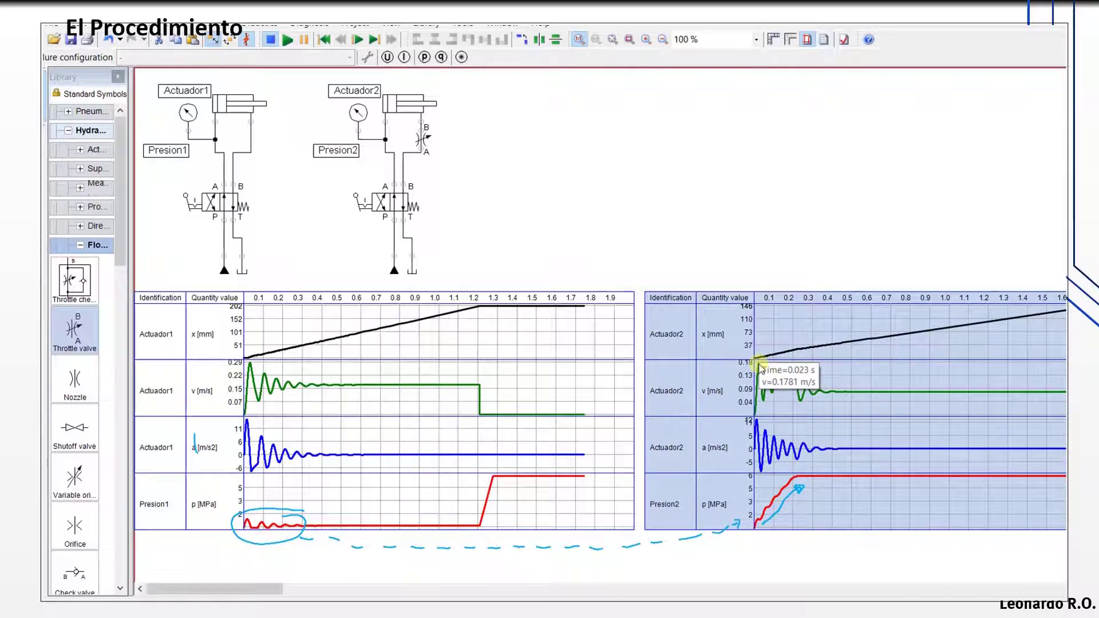
pyautogui.moveTo(249, 371)
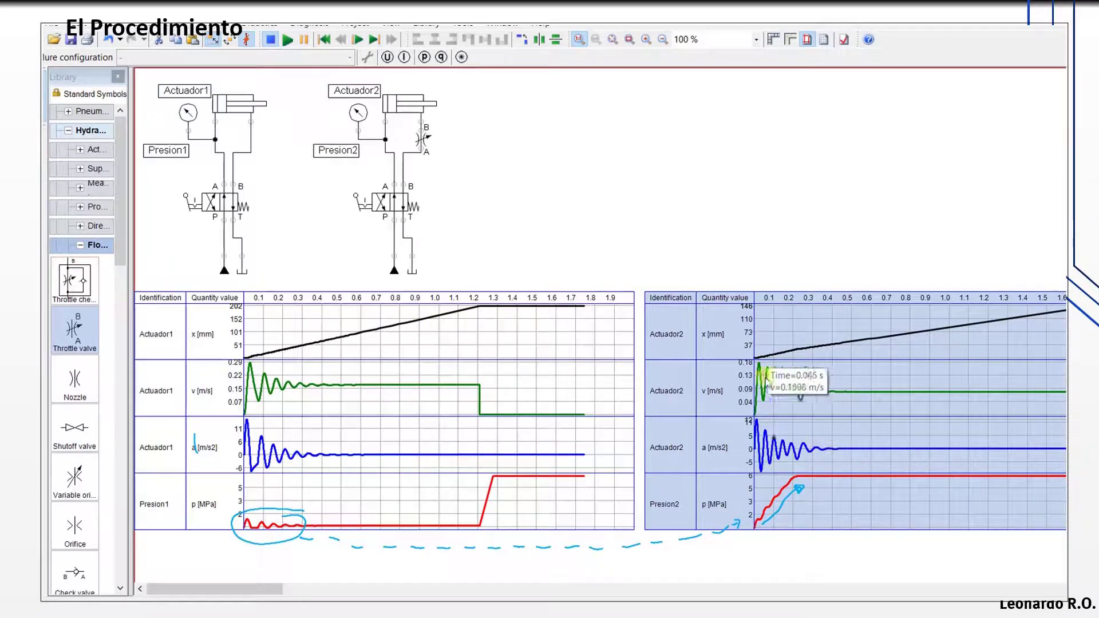
pyautogui.moveTo(782, 394)
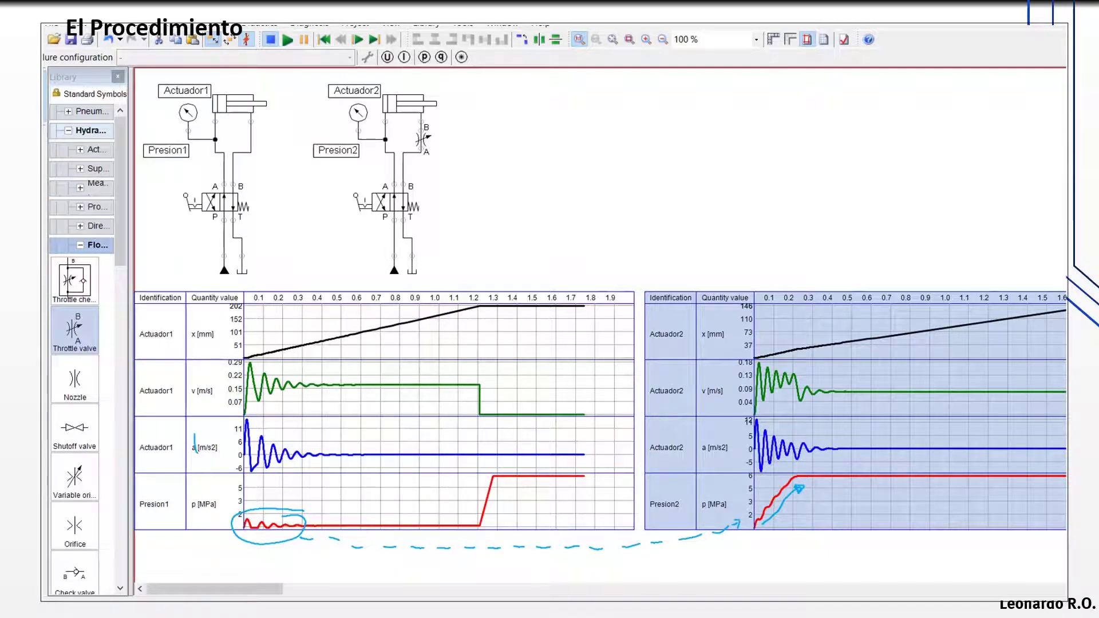
pyautogui.moveTo(481, 310)
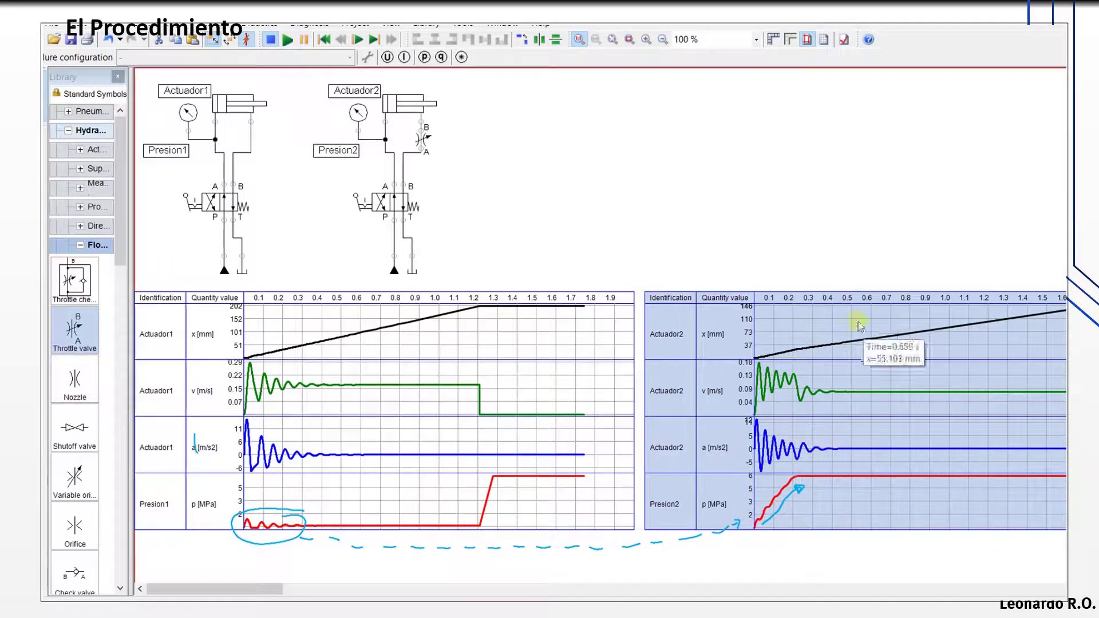
pyautogui.moveTo(417, 106)
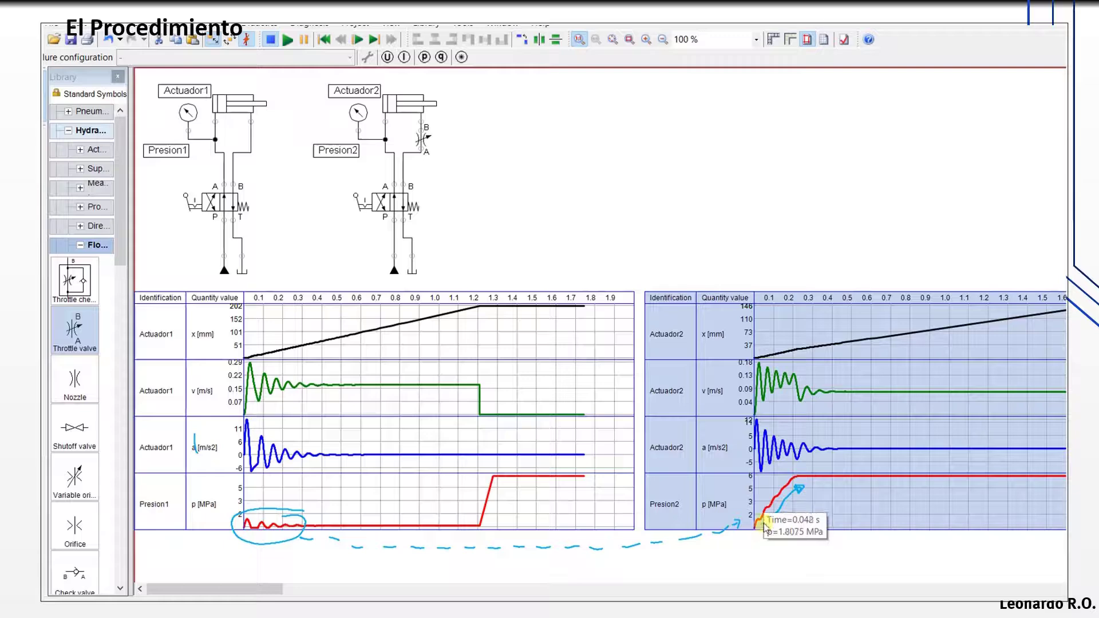
pyautogui.moveTo(860, 359)
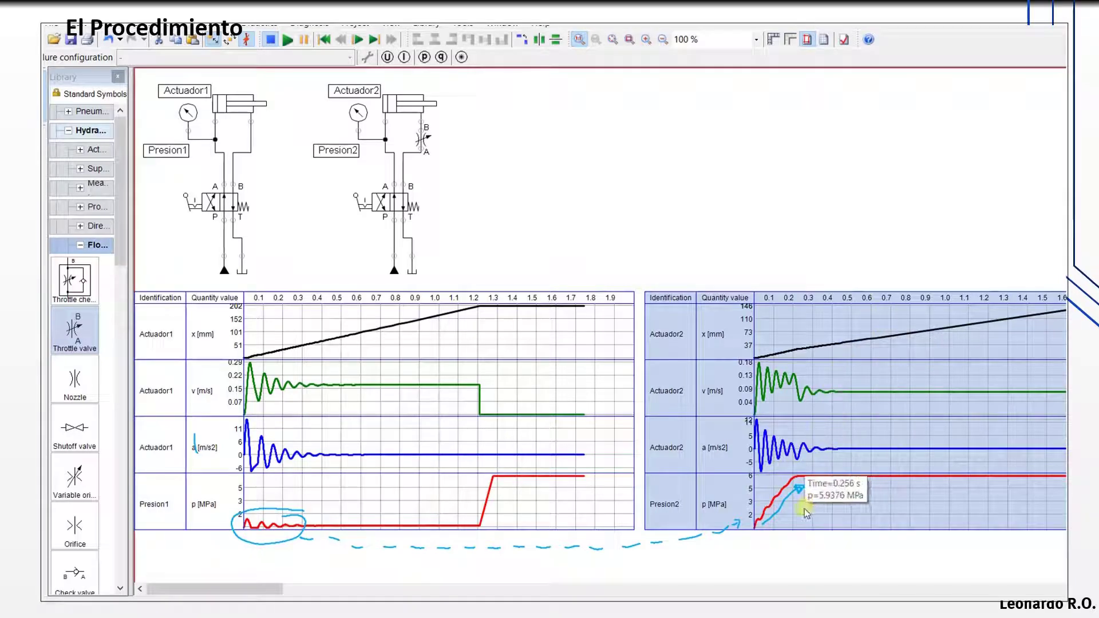
pyautogui.moveTo(266, 511)
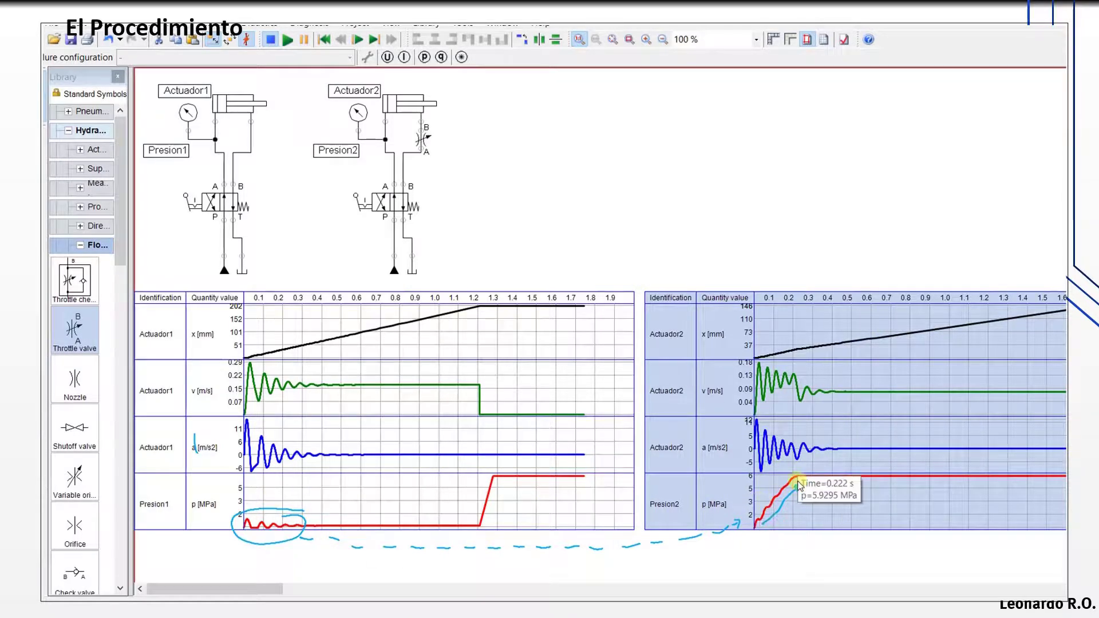
pyautogui.moveTo(815, 480)
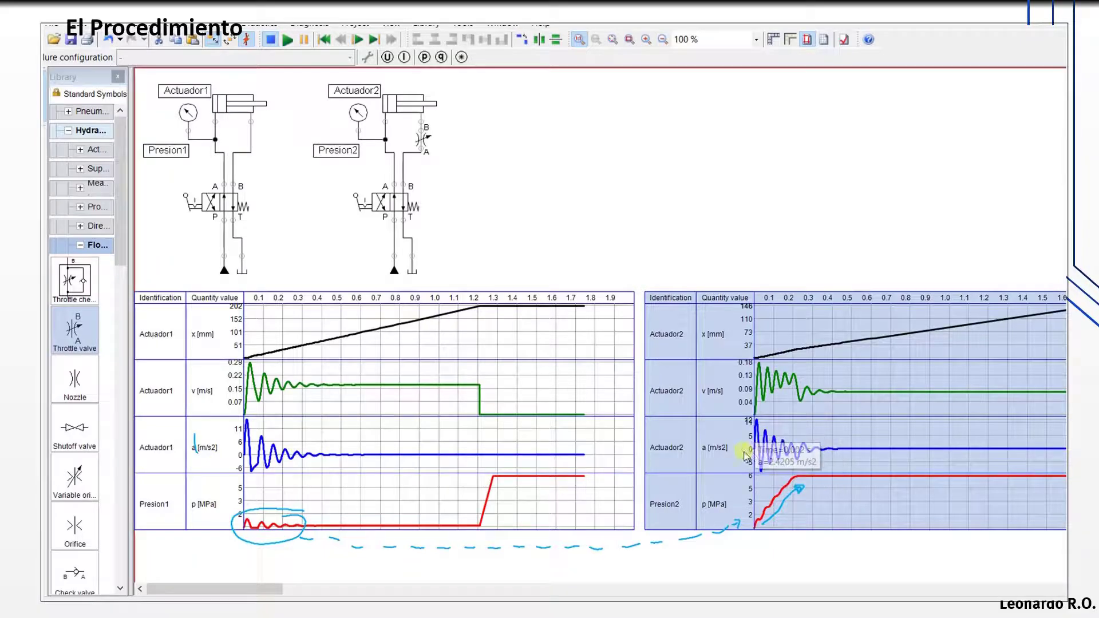
pyautogui.moveTo(756, 520)
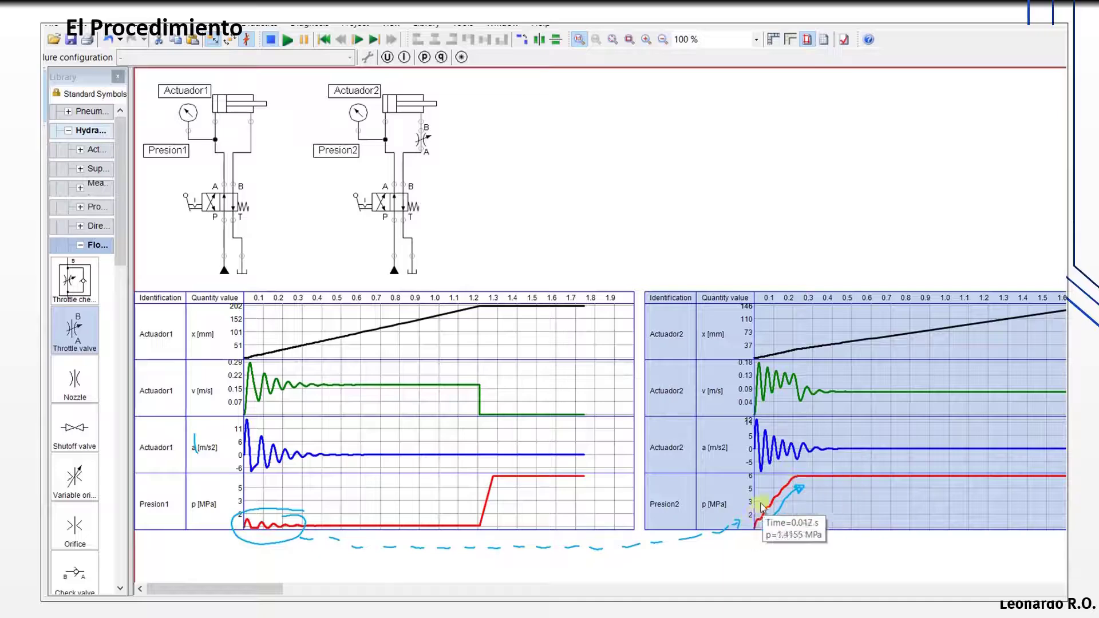
pyautogui.moveTo(817, 476)
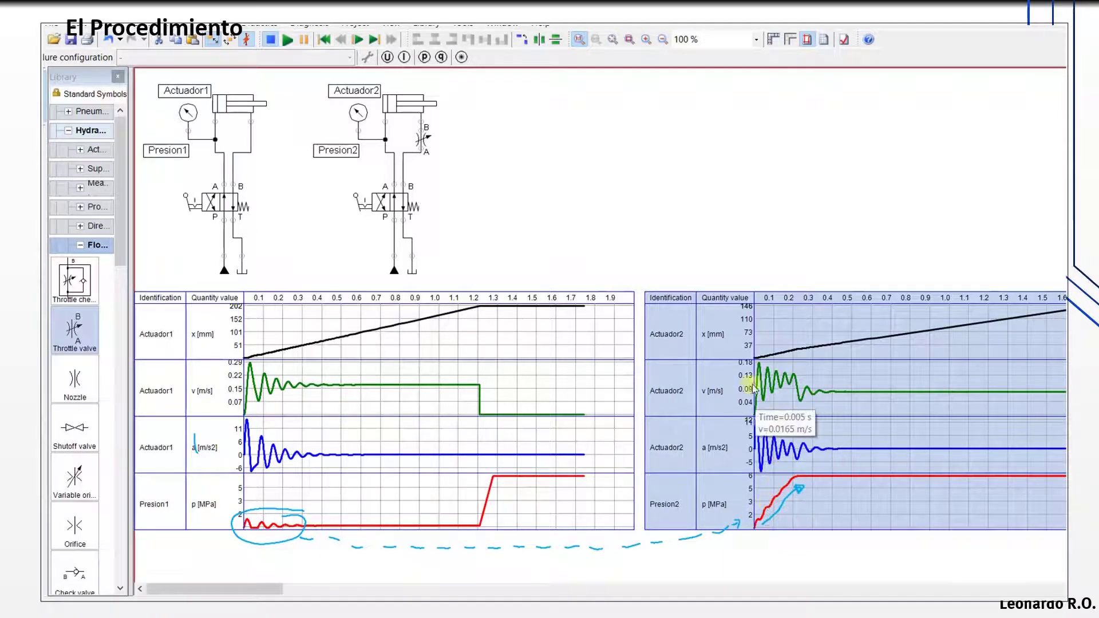
pyautogui.moveTo(768, 364)
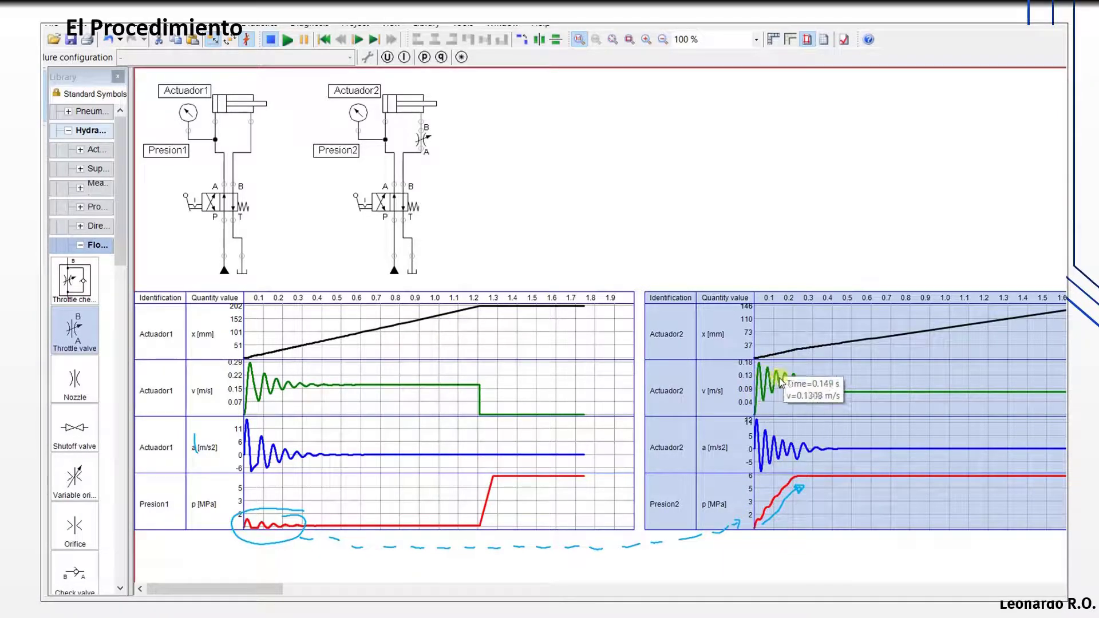
# Step: Check the return-line throttle valve and Actuador1's cylinder data, and compare the steady velocities of both actuators
pyautogui.moveTo(802, 419)
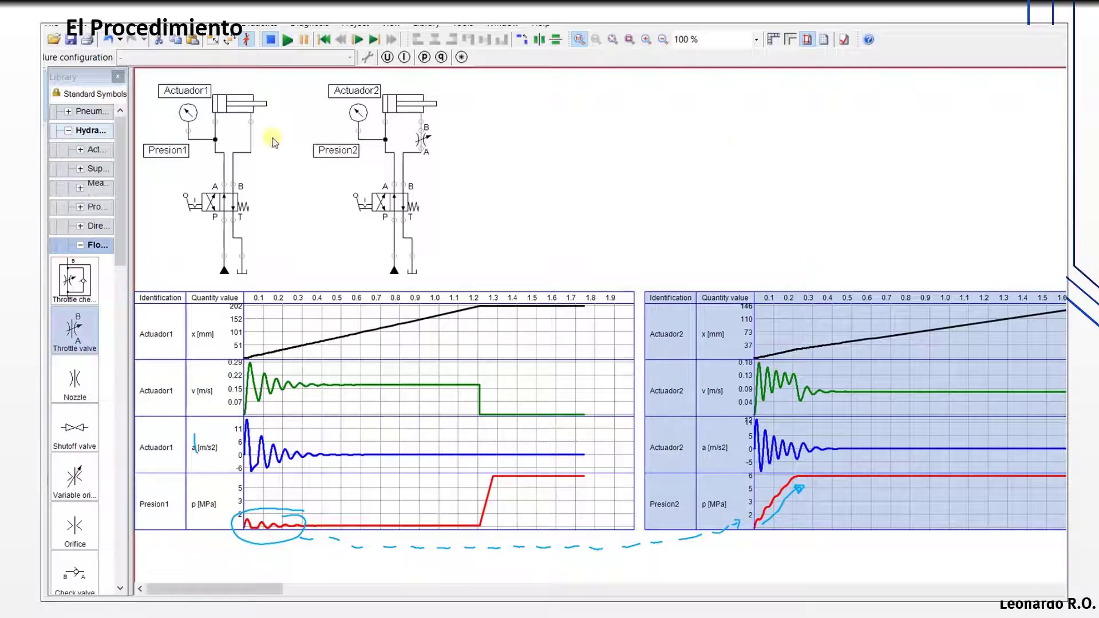
pyautogui.moveTo(426, 146)
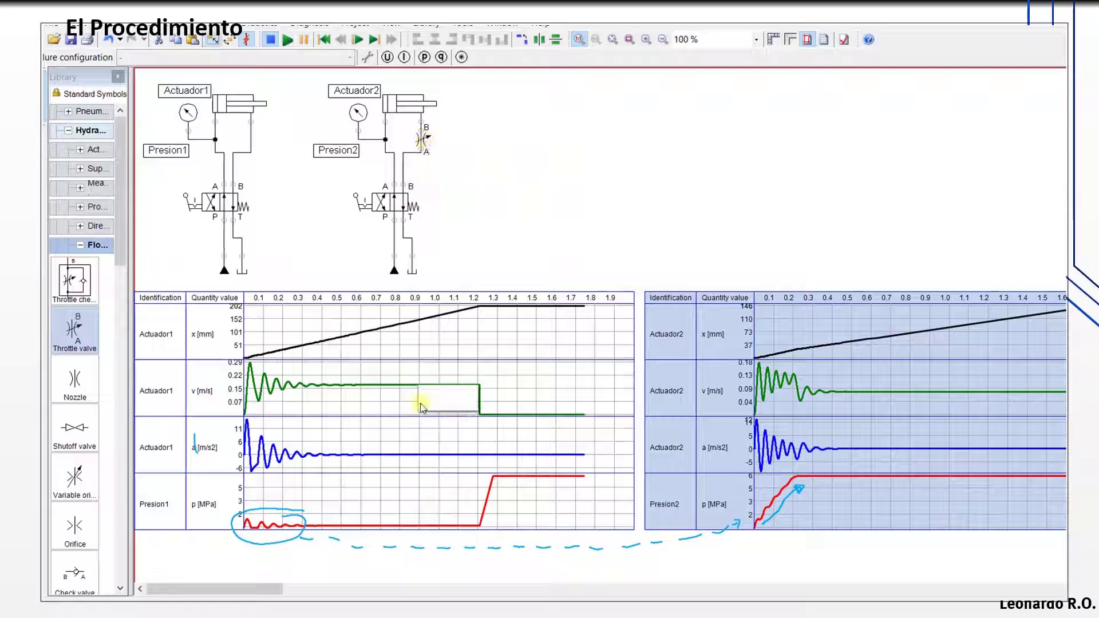
pyautogui.moveTo(779, 483)
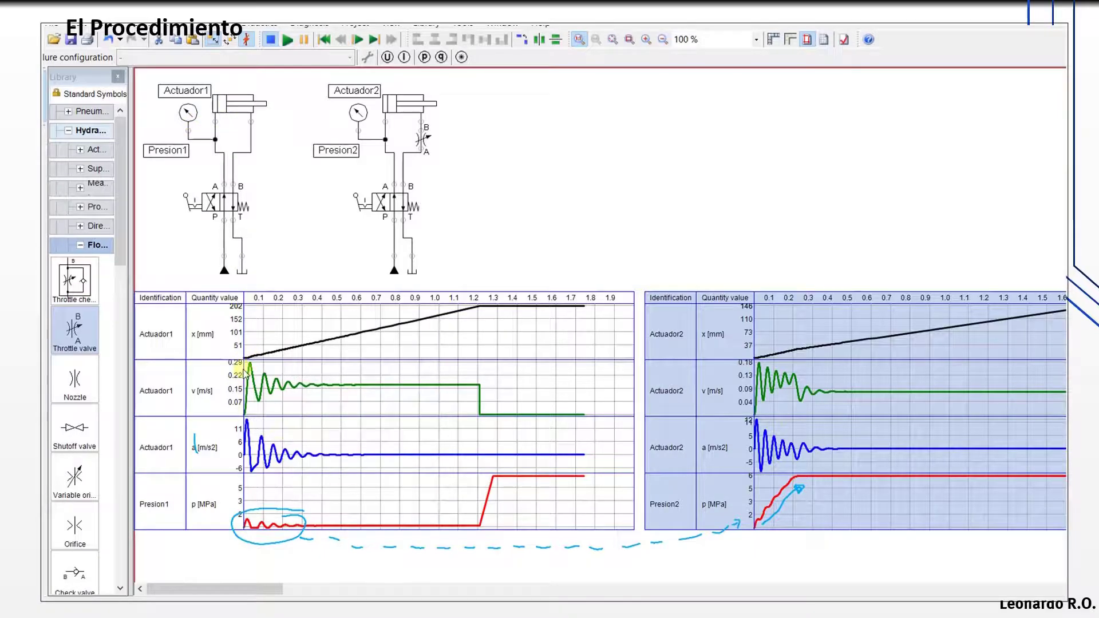
pyautogui.moveTo(242, 111)
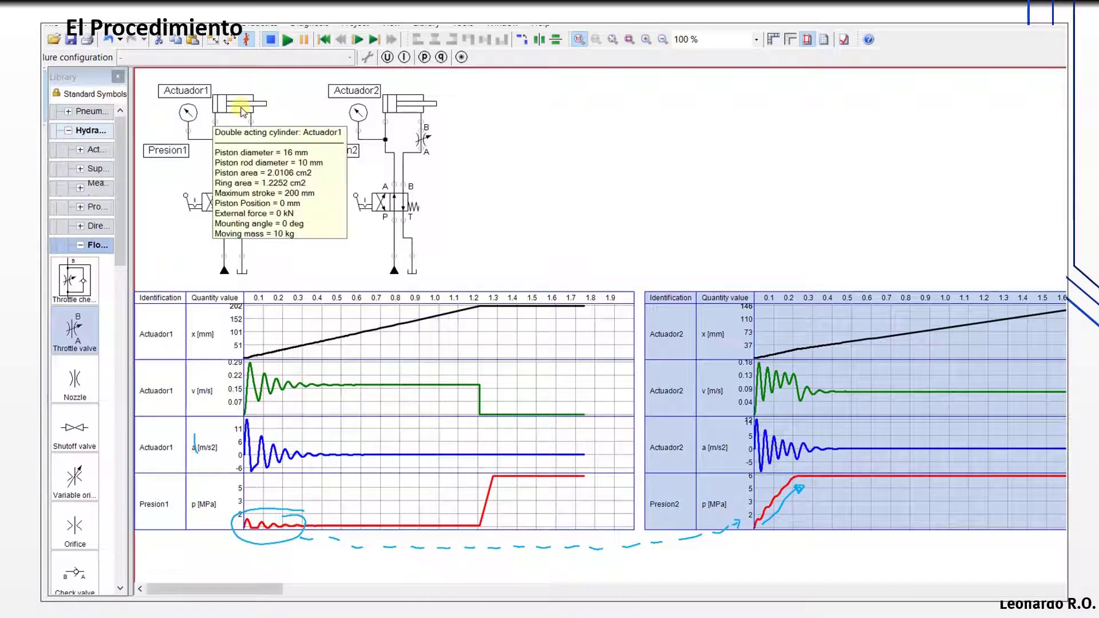
pyautogui.moveTo(393, 385)
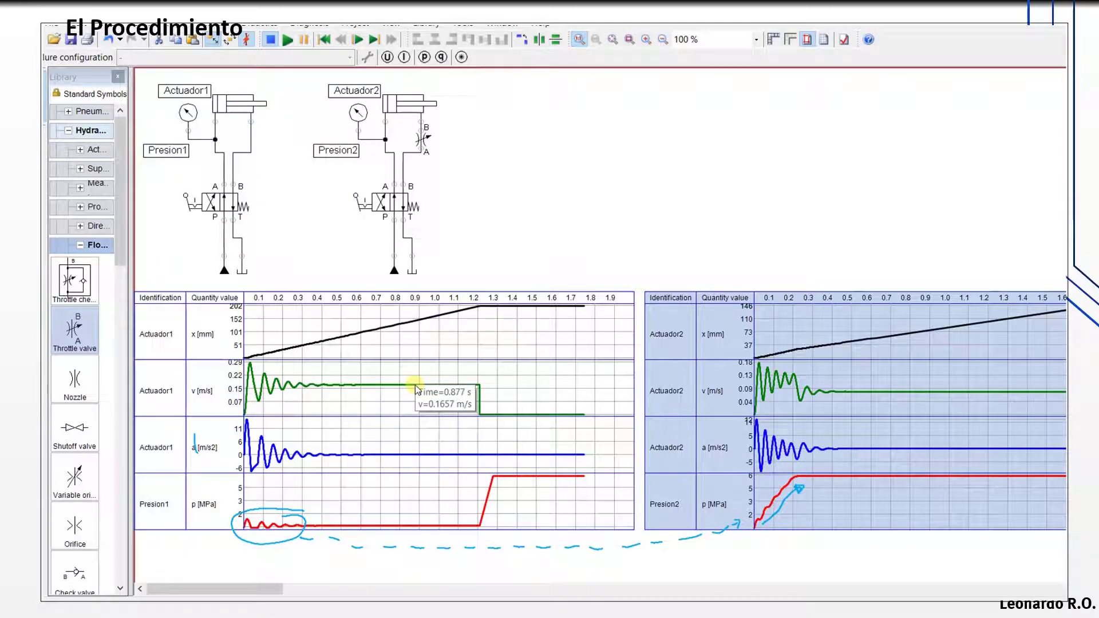
pyautogui.moveTo(891, 394)
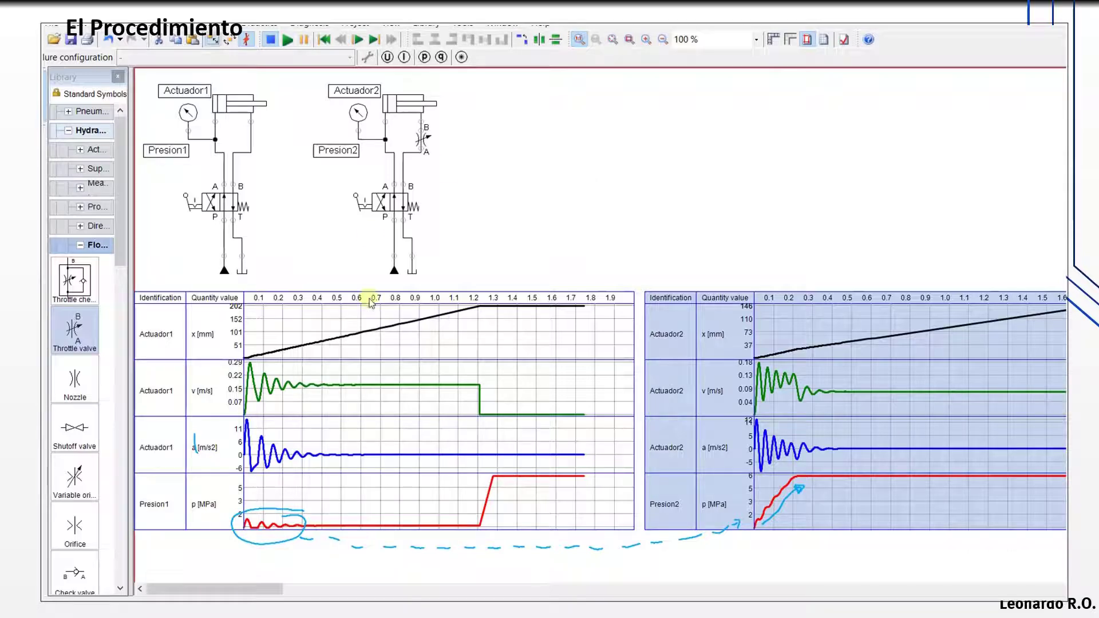
pyautogui.moveTo(445, 394)
# Step: Mark the end-of-stroke piston position on both cylinders and write Ec with an arrow above Actuador2
pyautogui.moveTo(421, 99); pyautogui.dragTo(423, 116)
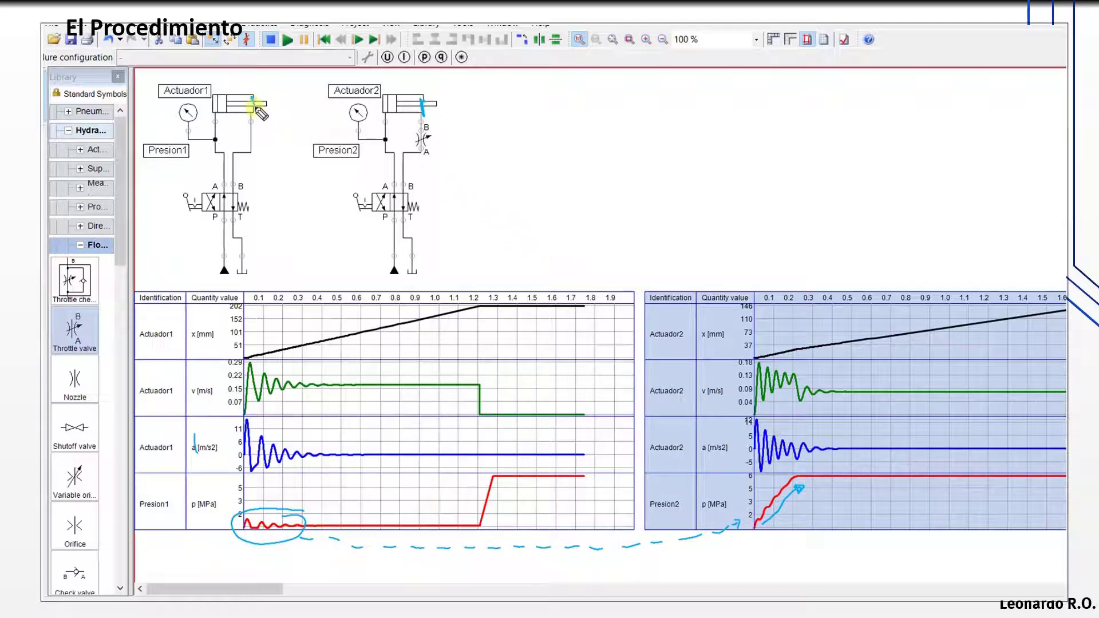
pyautogui.moveTo(257, 109); pyautogui.dragTo(255, 97)
pyautogui.moveTo(422, 83); pyautogui.dragTo(455, 87)
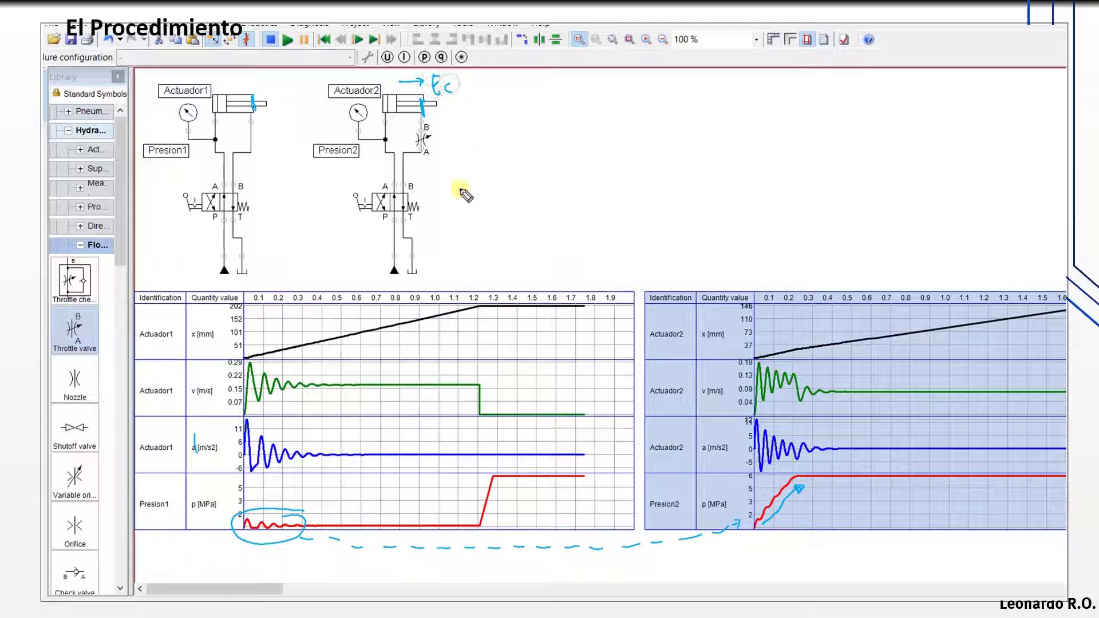
# Step: Write the formula Ec = 1/2 mV² with arrows to 10 kg and m movil, and draw an arrow pointing down at each state diagram
pyautogui.moveTo(461, 191)
pyautogui.mouseDown()
pyautogui.moveTo(455, 183)
pyautogui.moveTo(515, 171)
pyautogui.moveTo(551, 135)
pyautogui.mouseUp()
pyautogui.moveTo(548, 134); pyautogui.dragTo(556, 140)
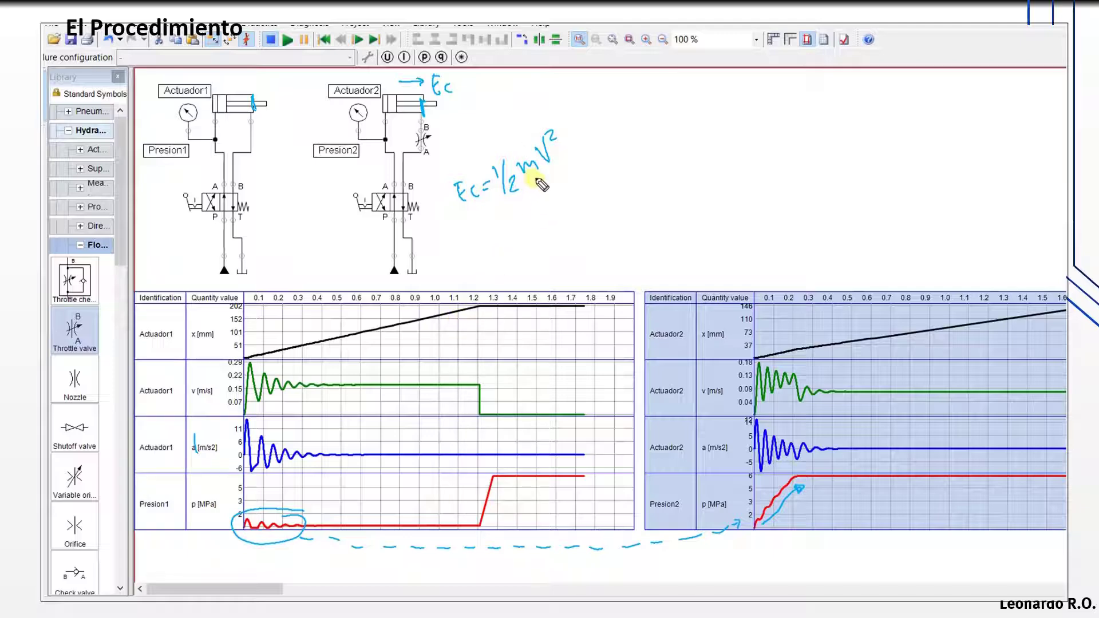
pyautogui.moveTo(537, 178)
pyautogui.mouseDown()
pyautogui.moveTo(518, 250)
pyautogui.moveTo(548, 251)
pyautogui.moveTo(579, 210)
pyautogui.moveTo(582, 233)
pyautogui.moveTo(600, 225)
pyautogui.mouseUp()
pyautogui.moveTo(604, 208); pyautogui.dragTo(608, 224)
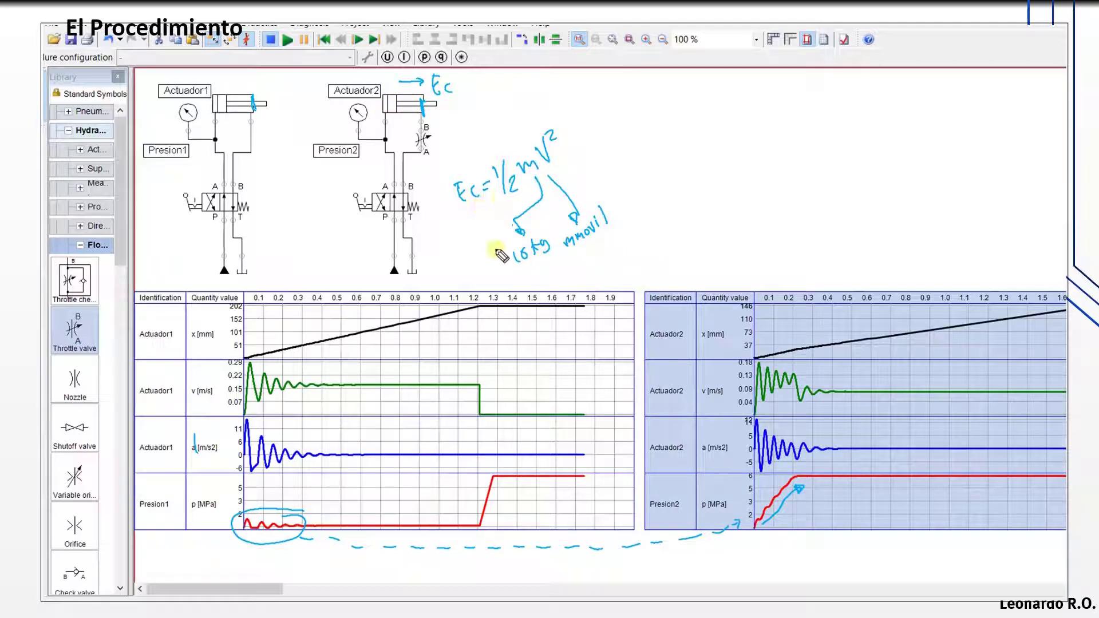
pyautogui.moveTo(474, 257); pyautogui.dragTo(472, 290)
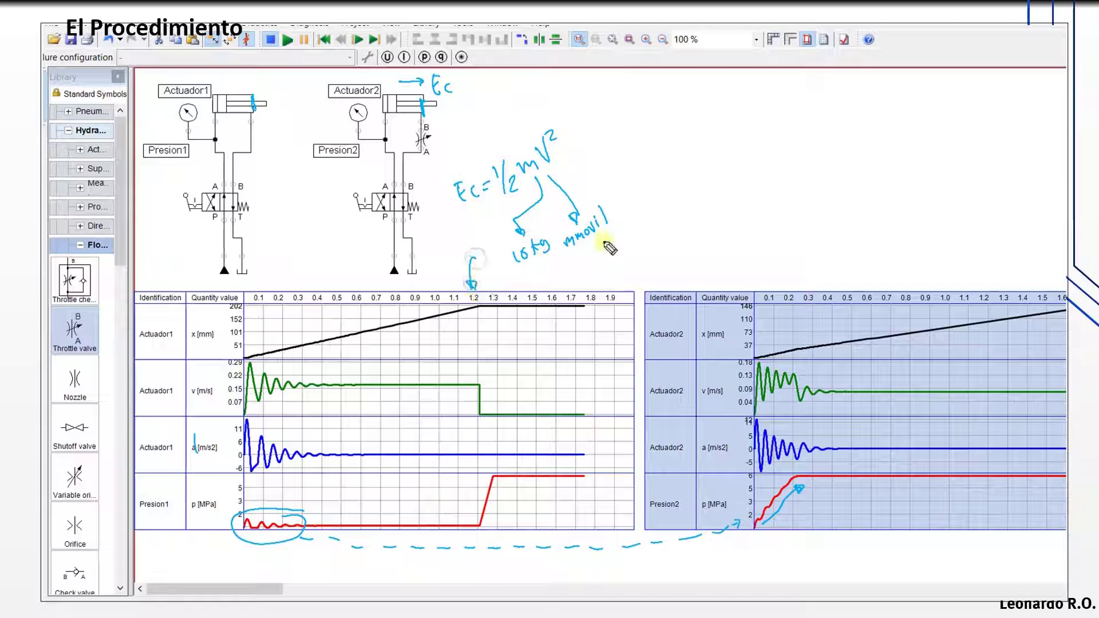
pyautogui.moveTo(852, 254); pyautogui.dragTo(866, 281)
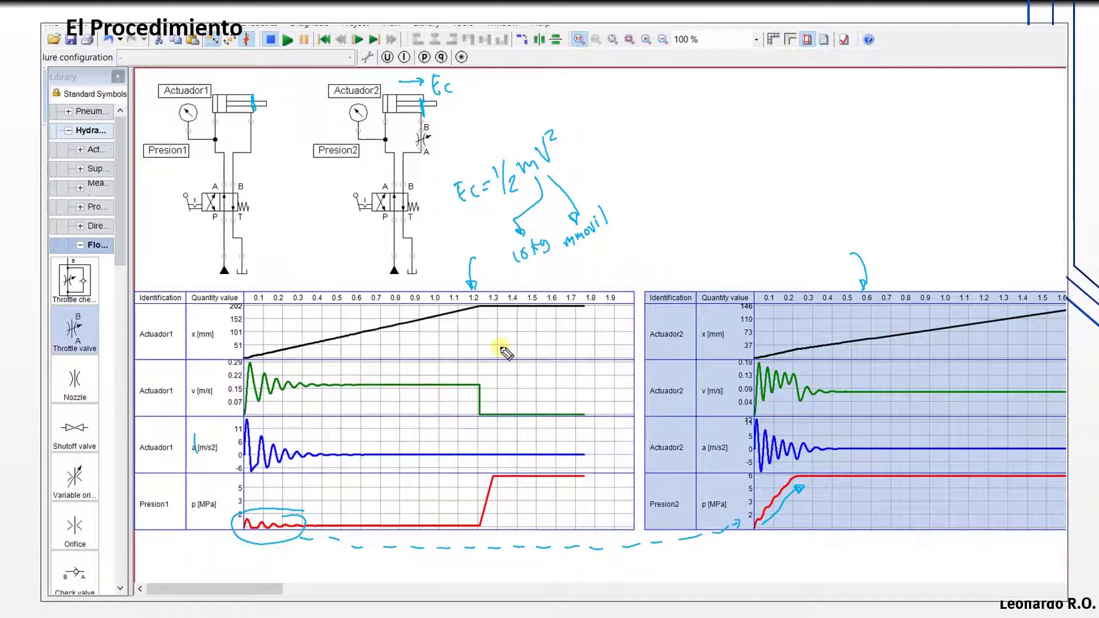
# Step: Read Actuador1's steady velocity just before the end of its stroke and note it as 0.16 with an arrow above its diagram
pyautogui.click(468, 390)
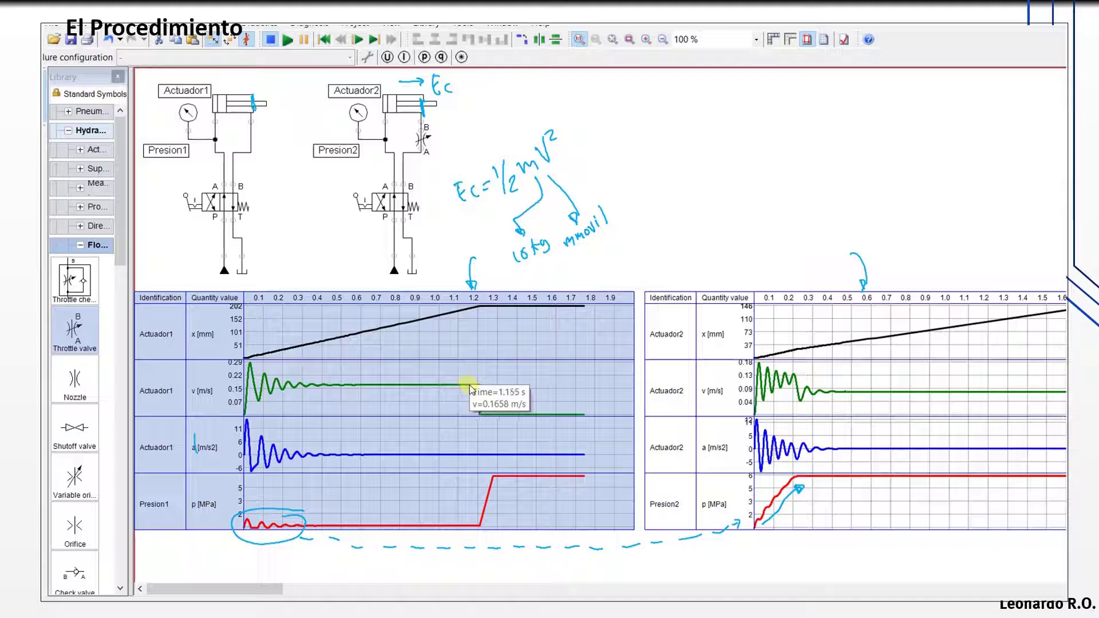
pyautogui.click(656, 145)
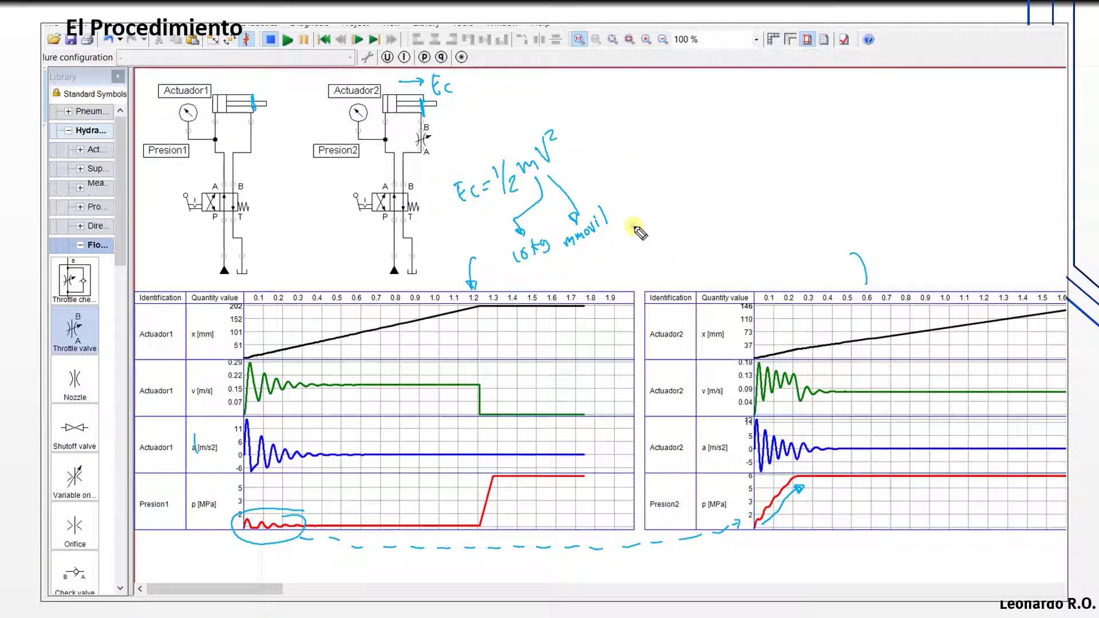
pyautogui.moveTo(574, 287)
pyautogui.mouseDown()
pyautogui.moveTo(616, 264)
pyautogui.moveTo(640, 232)
pyautogui.moveTo(644, 256)
pyautogui.mouseUp()
pyautogui.moveTo(652, 221)
pyautogui.mouseDown()
pyautogui.moveTo(652, 236)
pyautogui.moveTo(665, 232)
pyautogui.mouseUp()
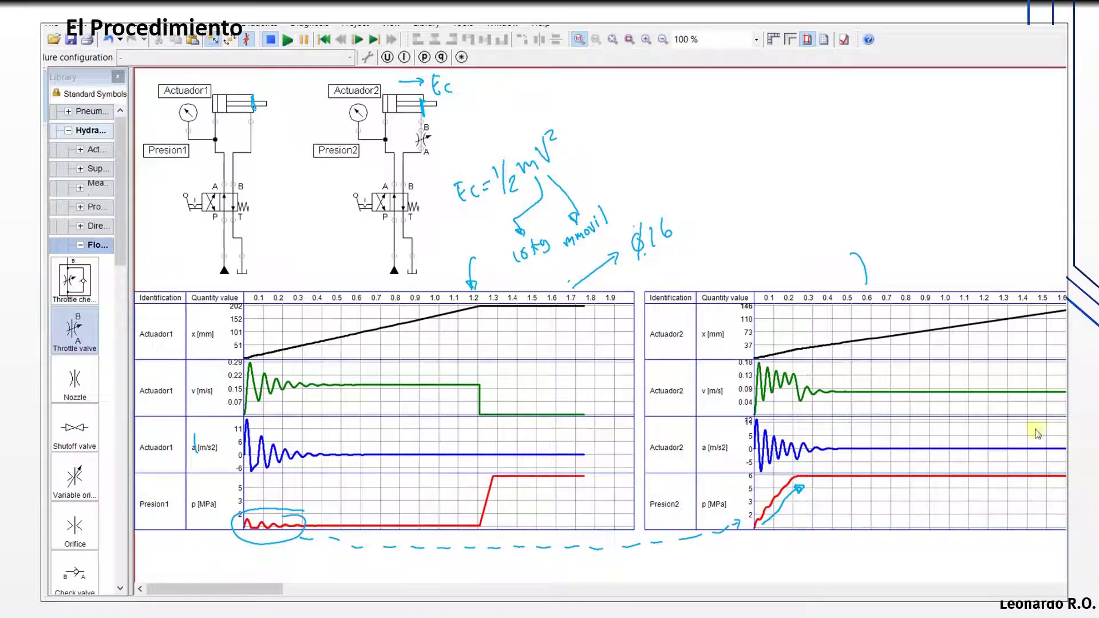
# Step: Read Actuador2's steady velocity, note it as 0.07 above its diagram, and underline both velocity values
pyautogui.click(995, 395)
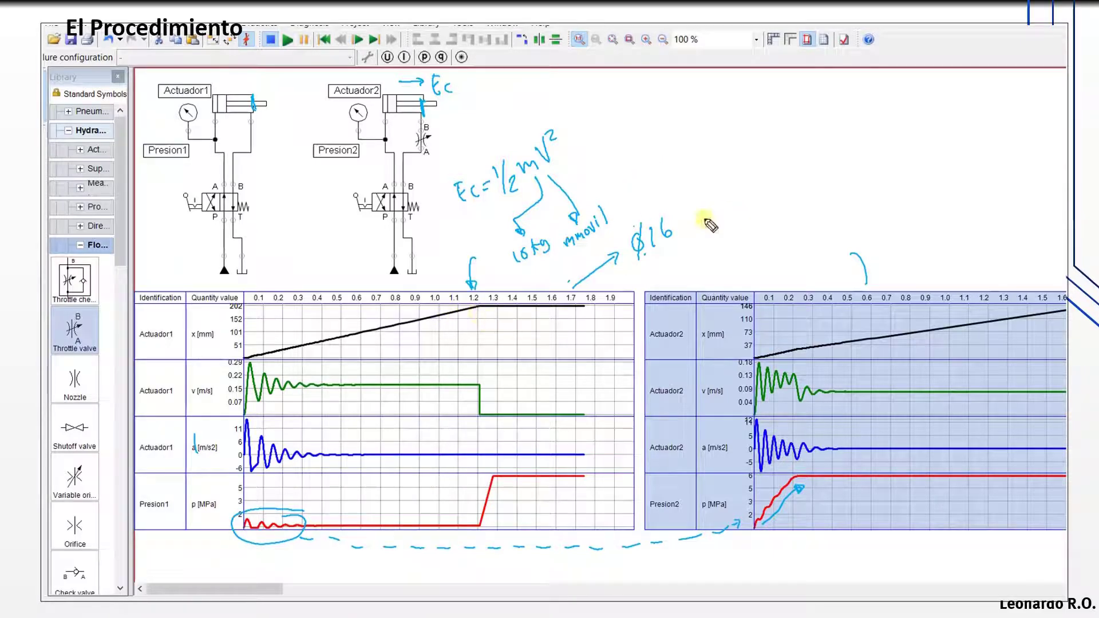
pyautogui.moveTo(749, 239)
pyautogui.mouseDown()
pyautogui.moveTo(793, 235)
pyautogui.moveTo(785, 245)
pyautogui.mouseUp()
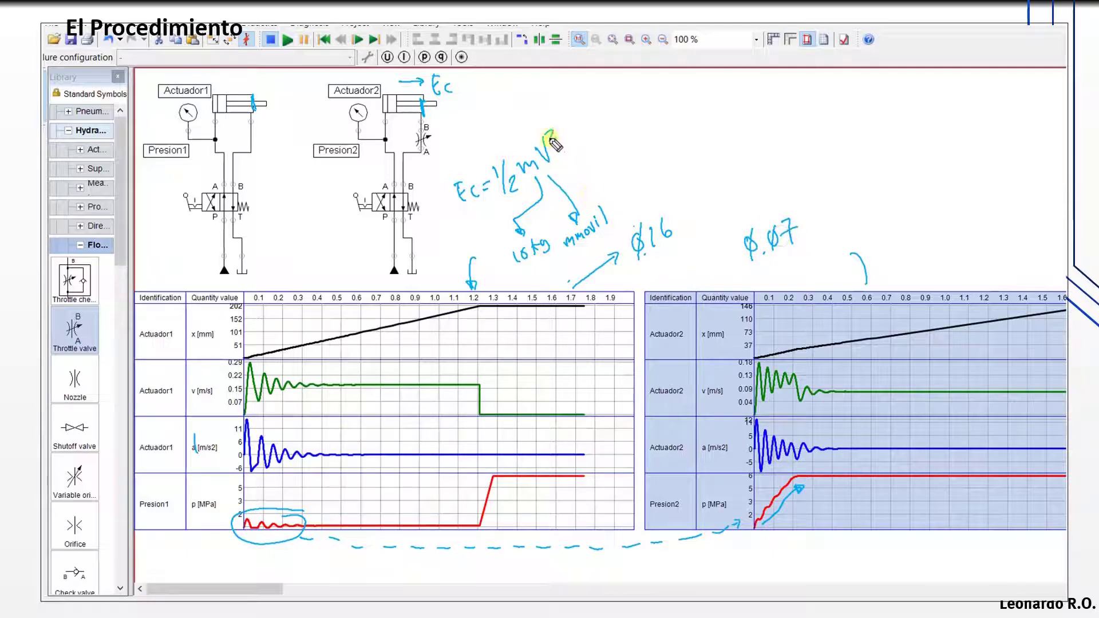
pyautogui.moveTo(644, 268); pyautogui.dragTo(677, 247)
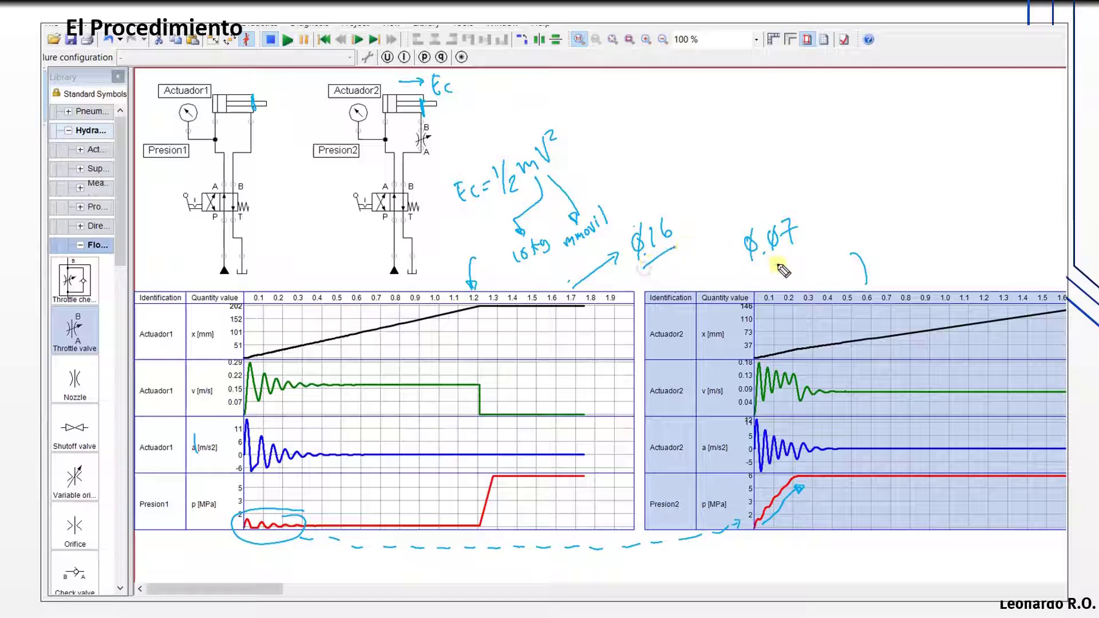
pyautogui.moveTo(754, 277); pyautogui.dragTo(806, 251)
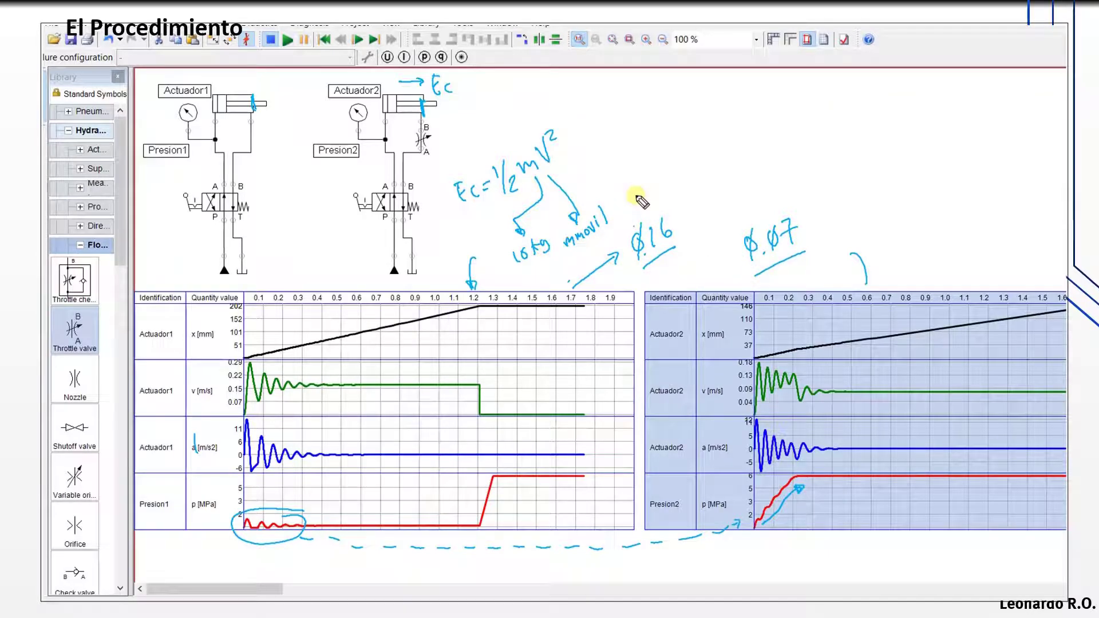
# Step: Open the Windows Calculator and multiply 0.16 by 0.16 to square Actuador1's velocity
pyautogui.press('super+r')
pyautogui.write('cl')
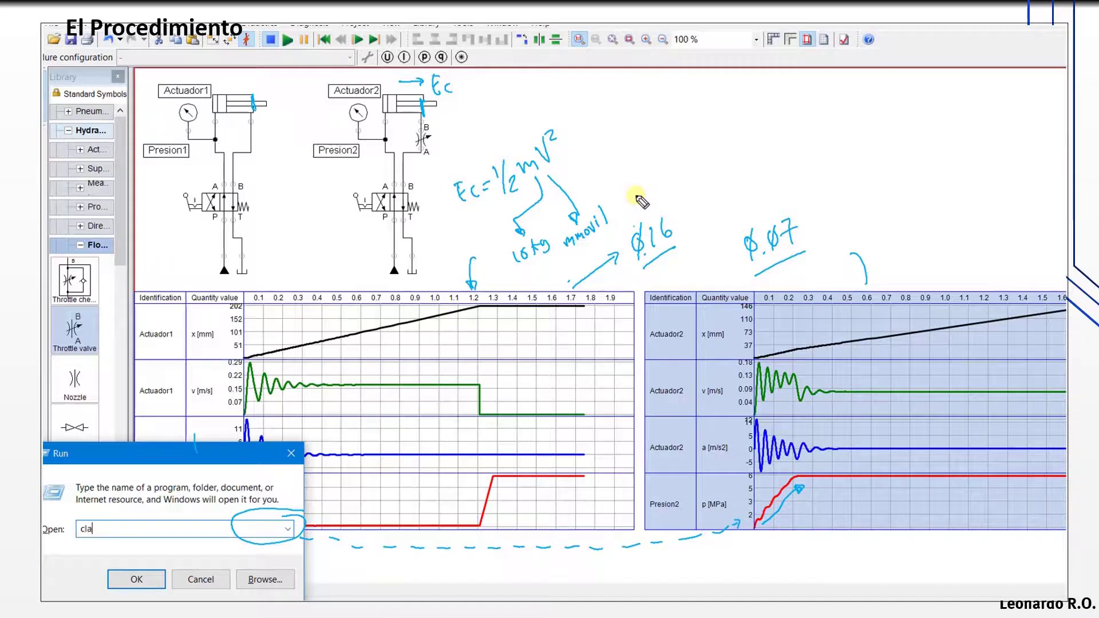
pyautogui.write('lc')
pyautogui.press('Return')
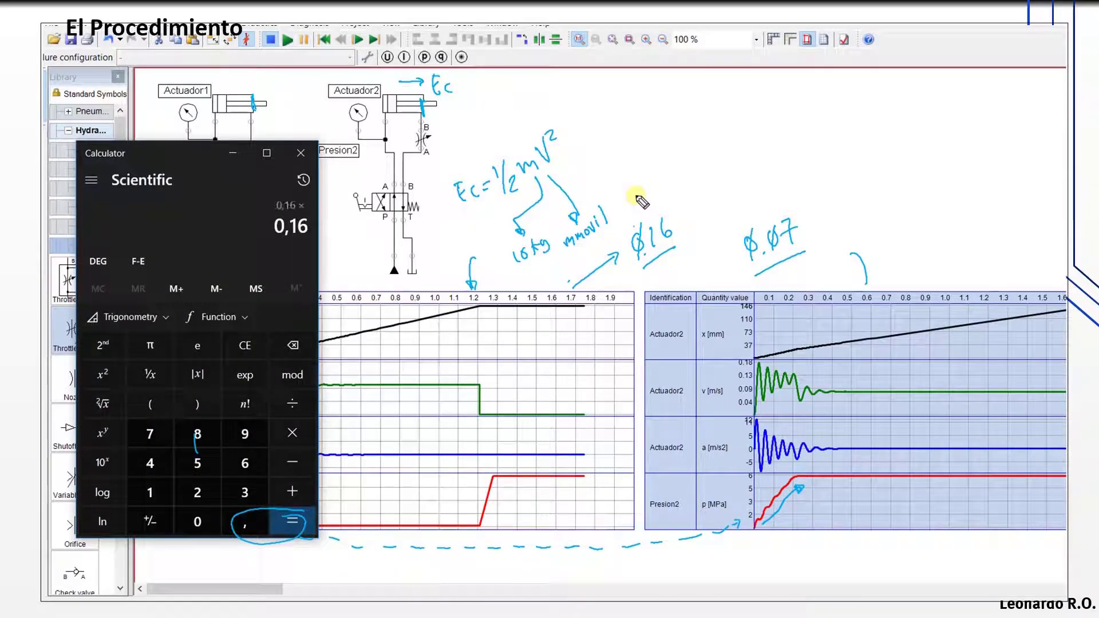
pyautogui.write('0,16')
pyautogui.press('Return')
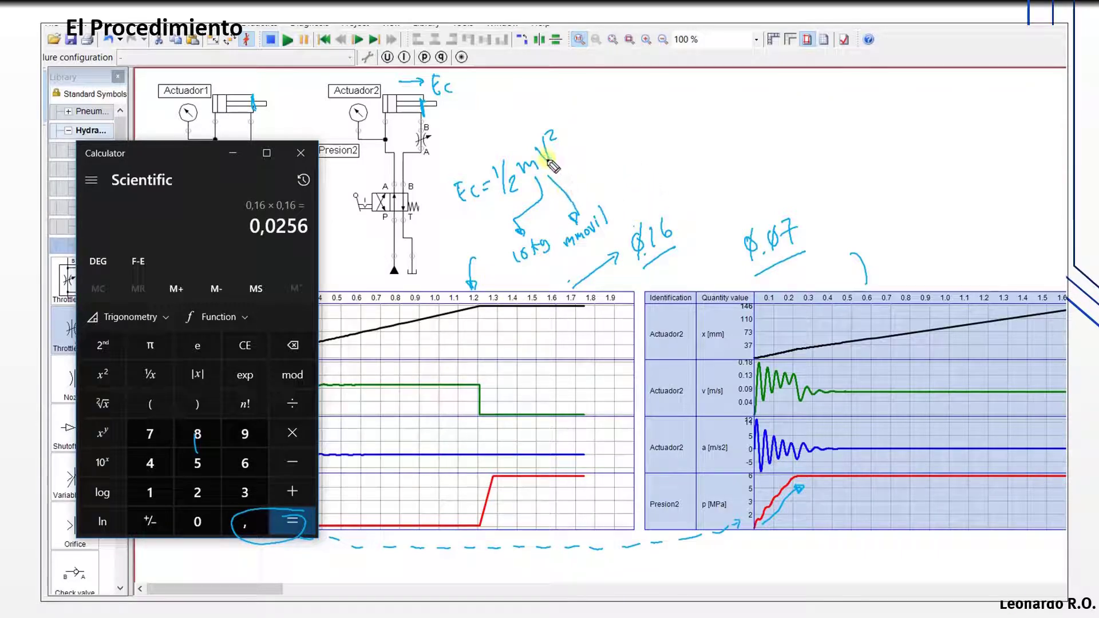
# Step: Write 0.0256 above the 0.16 note with an arrow linking them, and draw a similar arrow up from 0.07
pyautogui.moveTo(645, 212)
pyautogui.mouseDown()
pyautogui.moveTo(643, 184)
pyautogui.moveTo(626, 166)
pyautogui.moveTo(652, 135)
pyautogui.moveTo(693, 135)
pyautogui.mouseUp()
pyautogui.moveTo(800, 213)
pyautogui.mouseDown()
pyautogui.moveTo(812, 167)
pyautogui.moveTo(806, 194)
pyautogui.mouseUp()
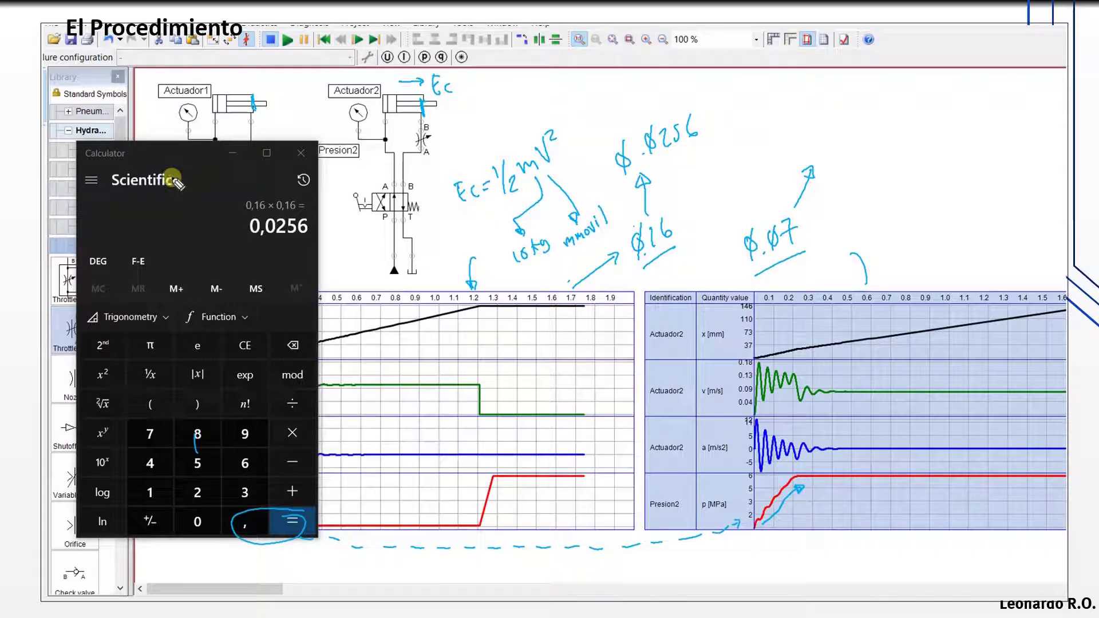
# Step: Clear the Calculator and multiply 0.07 by 0.07 to square Actuador2's velocity
pyautogui.click(244, 346)
pyautogui.write(',01')
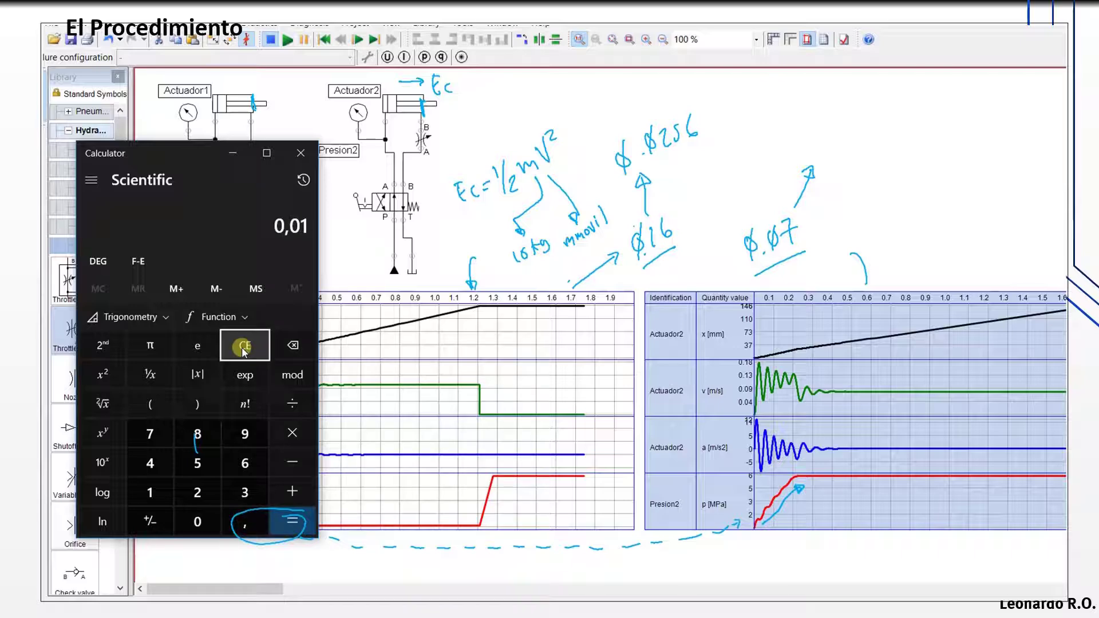
pyautogui.press('BackSpace')
pyautogui.write('7')
pyautogui.press('*')
pyautogui.write(',07')
pyautogui.press('Return')
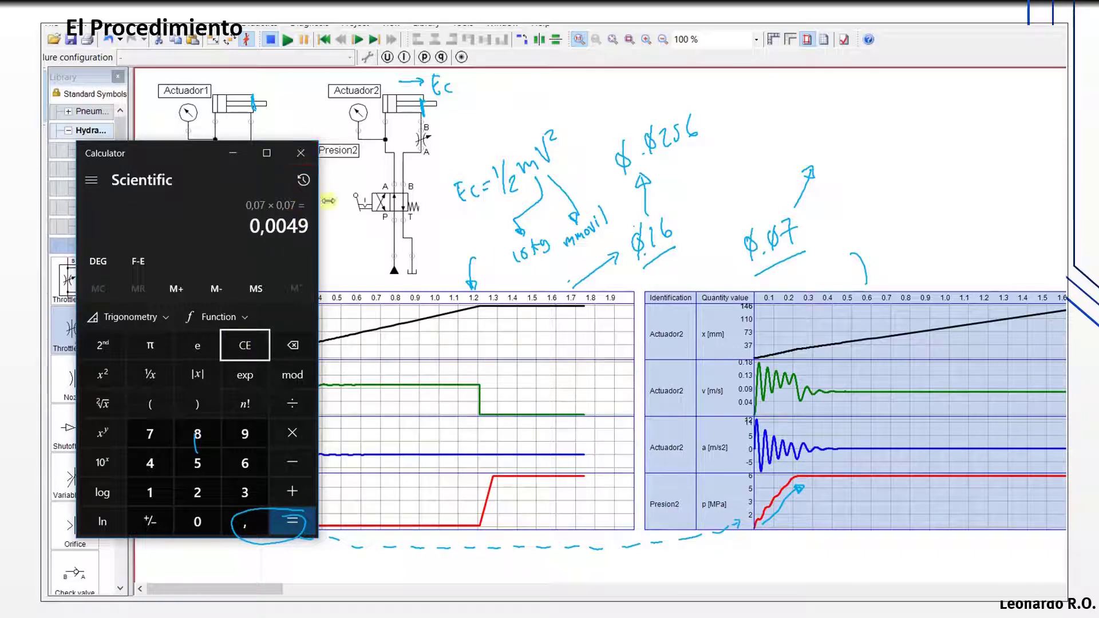
# Step: Write and underline 0.0049 above the 0.07 note, and draw curved arrows from 0.16 to 0.07 and from 0.0256 to 0.0049
pyautogui.moveTo(389, 208)
pyautogui.moveTo(824, 136); pyautogui.dragTo(824, 136)
pyautogui.moveTo(825, 126)
pyautogui.mouseDown()
pyautogui.moveTo(824, 146)
pyautogui.moveTo(866, 136)
pyautogui.moveTo(869, 146)
pyautogui.moveTo(864, 120)
pyautogui.moveTo(895, 122)
pyautogui.moveTo(846, 154)
pyautogui.moveTo(889, 152)
pyautogui.mouseUp()
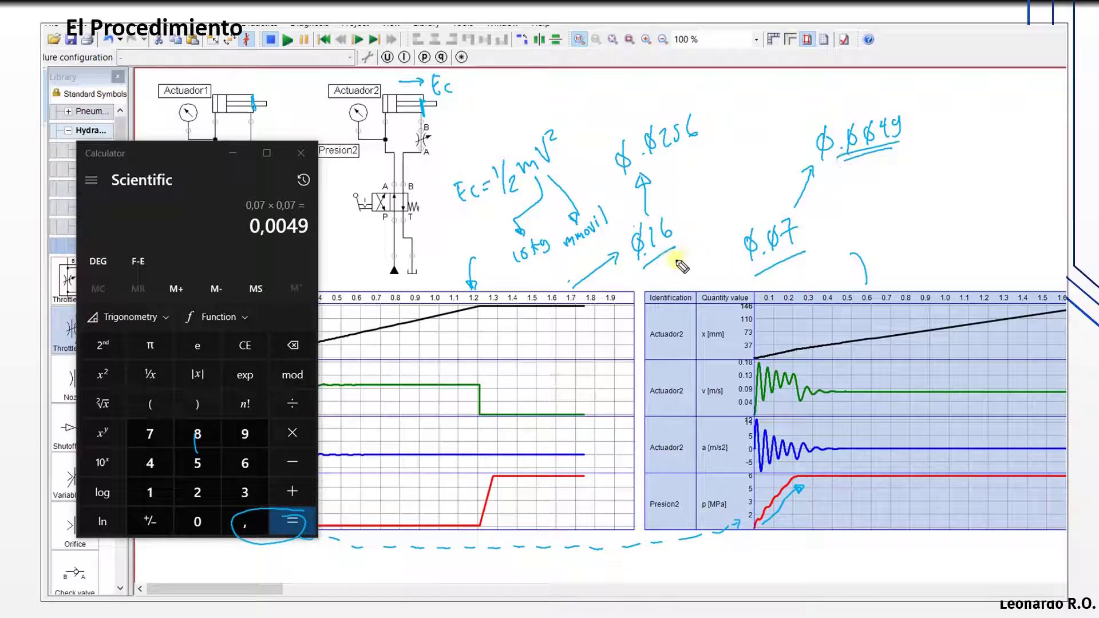
pyautogui.moveTo(681, 262); pyautogui.dragTo(718, 264)
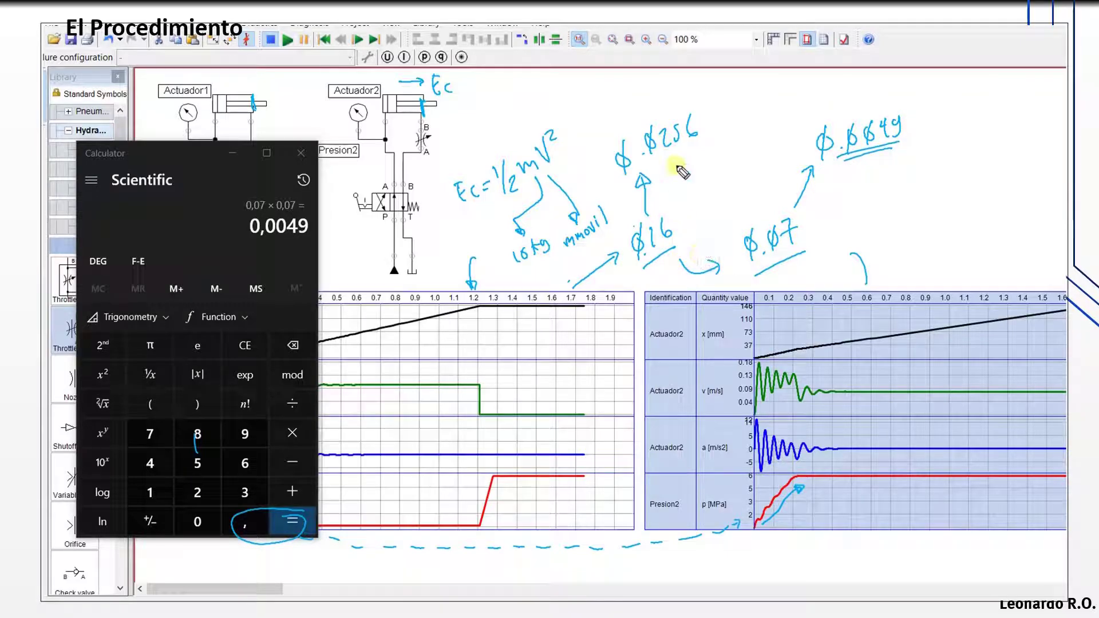
pyautogui.moveTo(654, 166)
pyautogui.mouseDown()
pyautogui.moveTo(701, 145)
pyautogui.moveTo(774, 152)
pyautogui.moveTo(778, 164)
pyautogui.mouseUp()
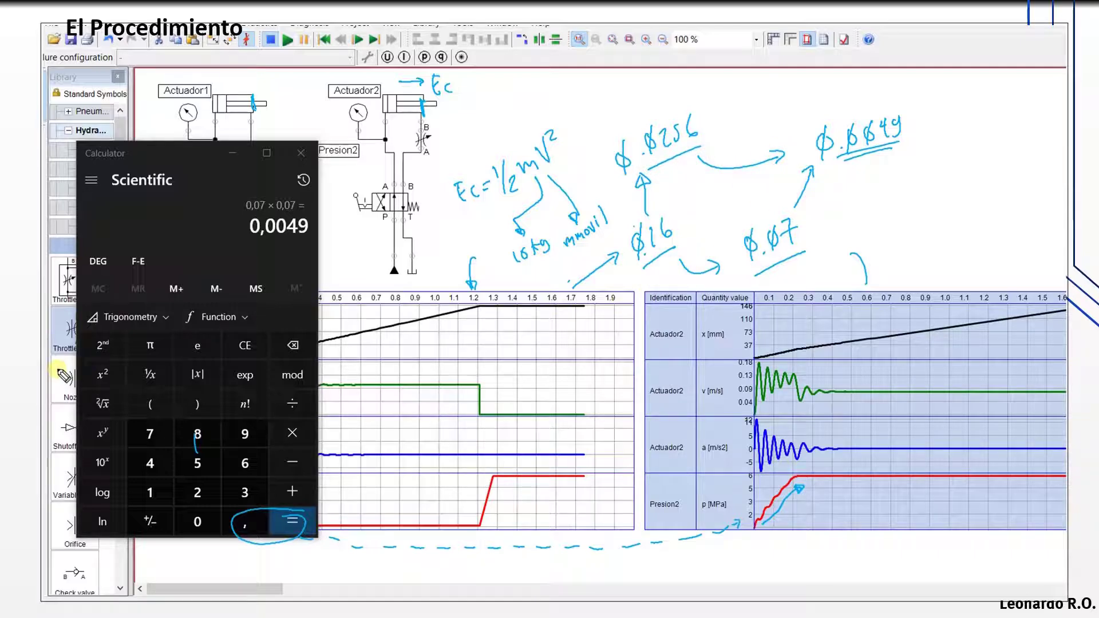
# Step: Calculate 0.16 divided by 0.07 and write the ratio as 2.28 > in pink between the two velocity notes
pyautogui.click(231, 348)
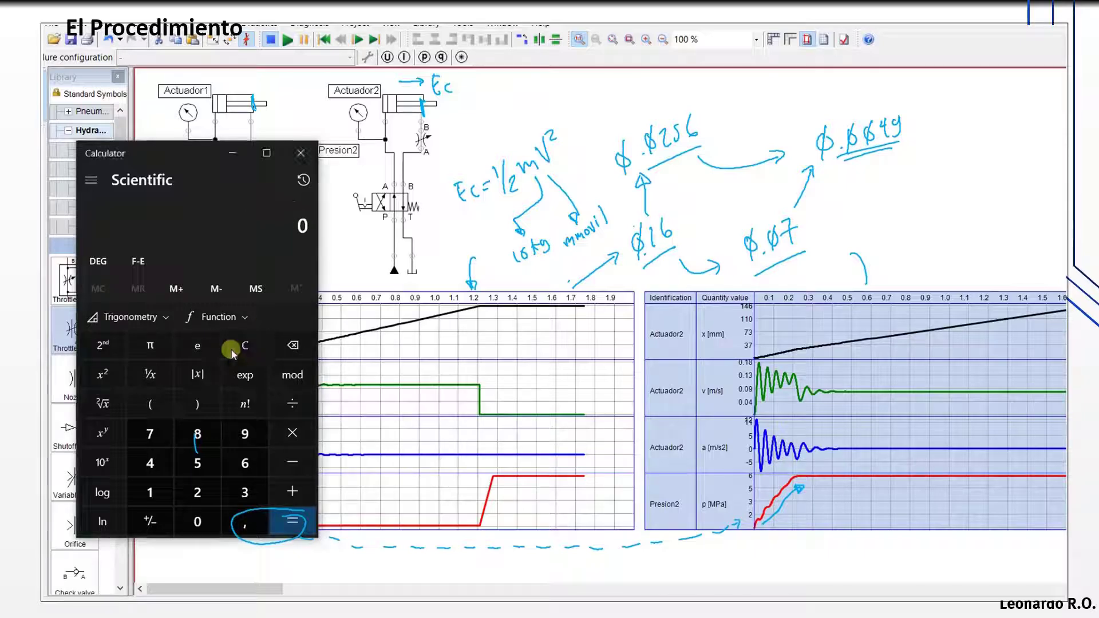
pyautogui.write(',16')
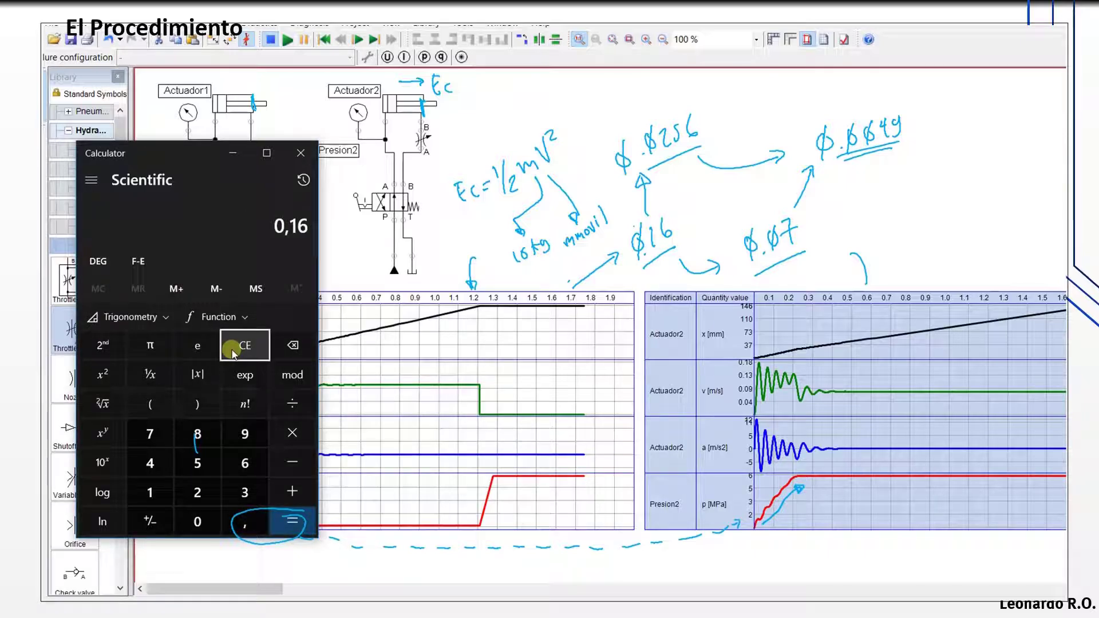
pyautogui.write(' ÷ 0,07')
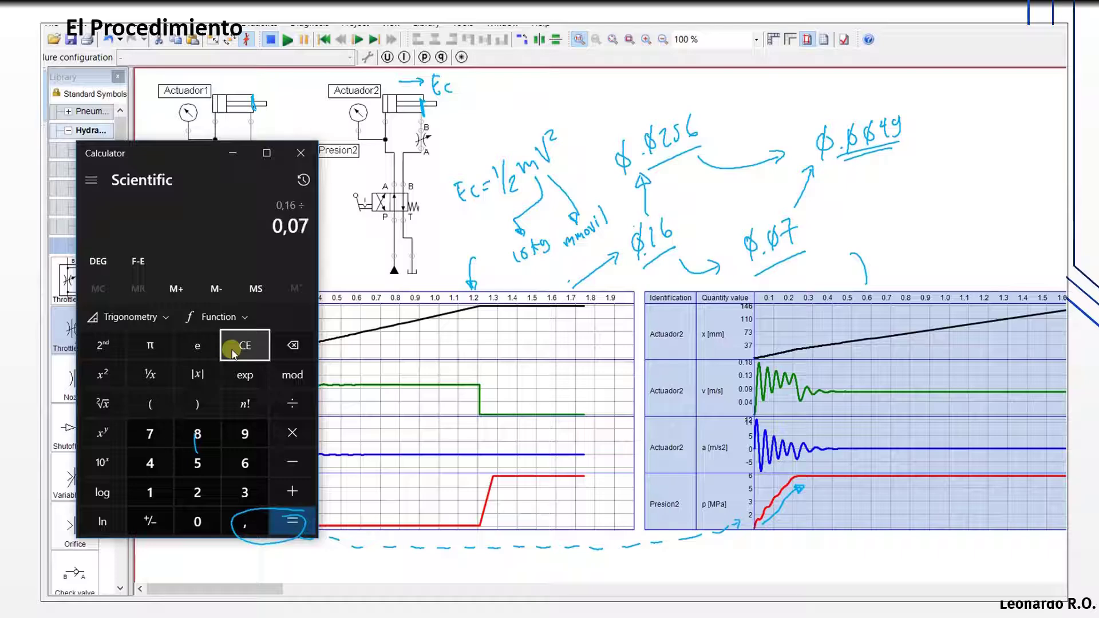
pyautogui.press('Return')
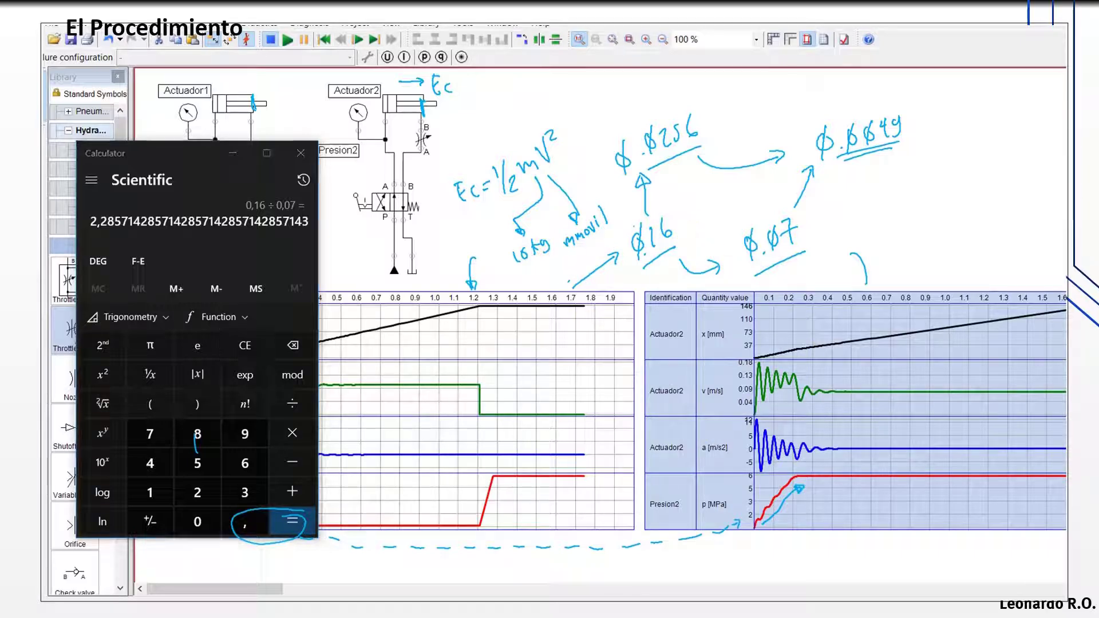
pyautogui.moveTo(689, 204)
pyautogui.mouseDown()
pyautogui.moveTo(716, 199)
pyautogui.moveTo(730, 220)
pyautogui.mouseUp()
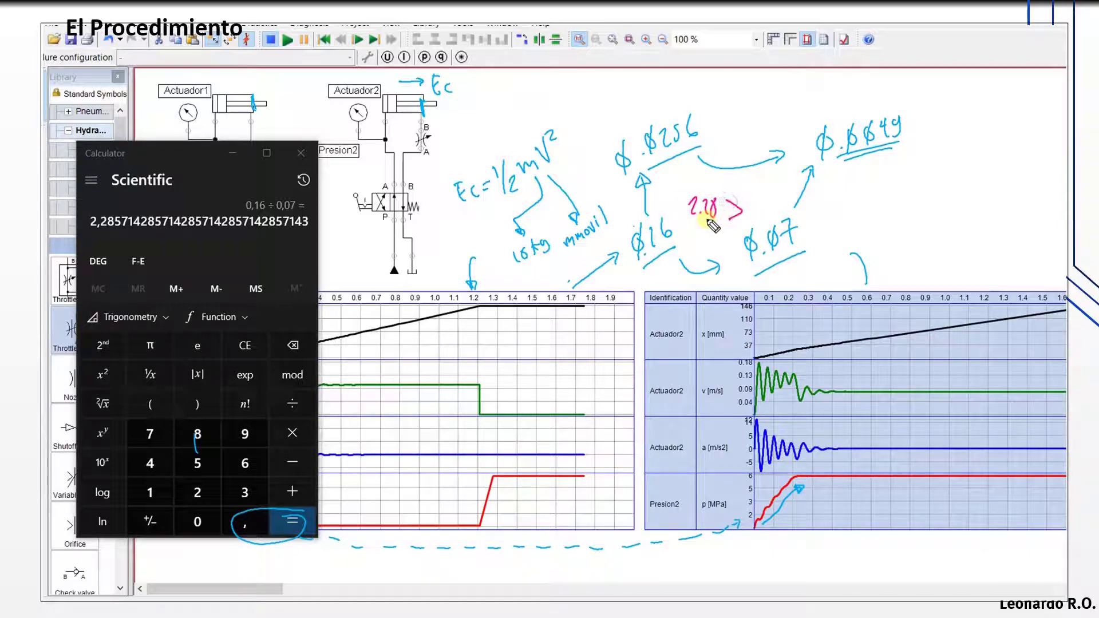
# Step: Clear the Calculator and divide 0.0256 by 0.0049 to compare the squared velocities
pyautogui.click(246, 344)
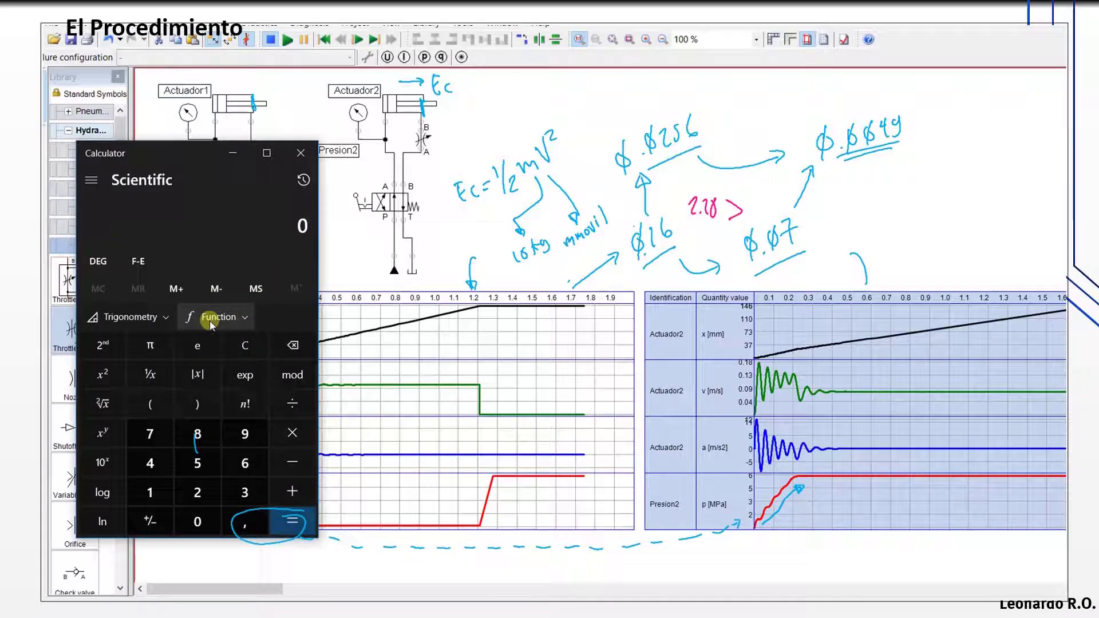
pyautogui.write(',0')
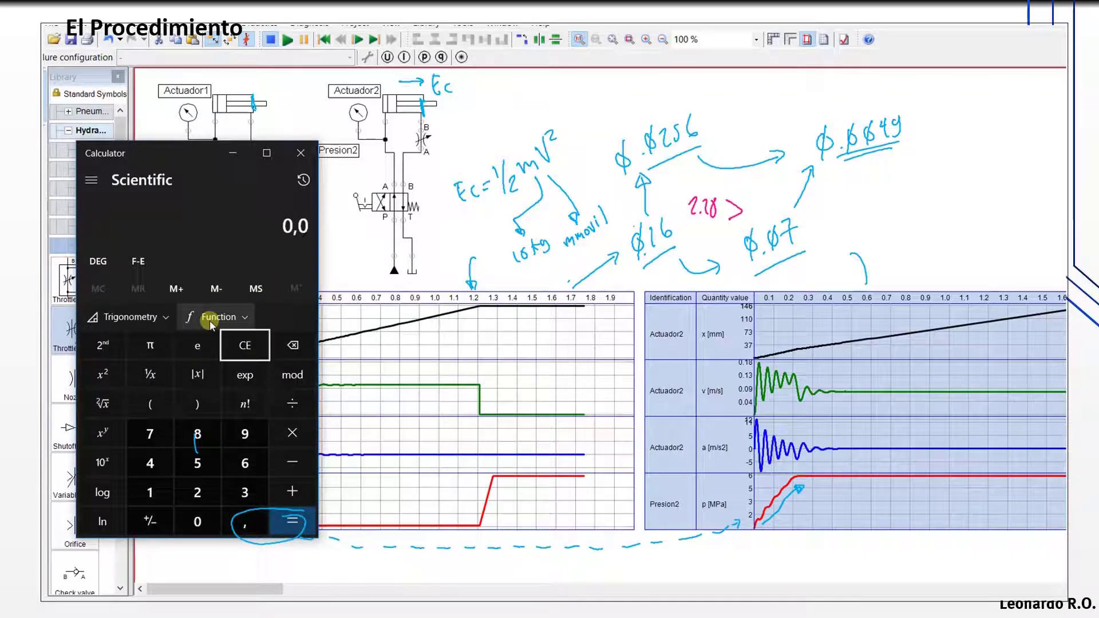
pyautogui.write('256')
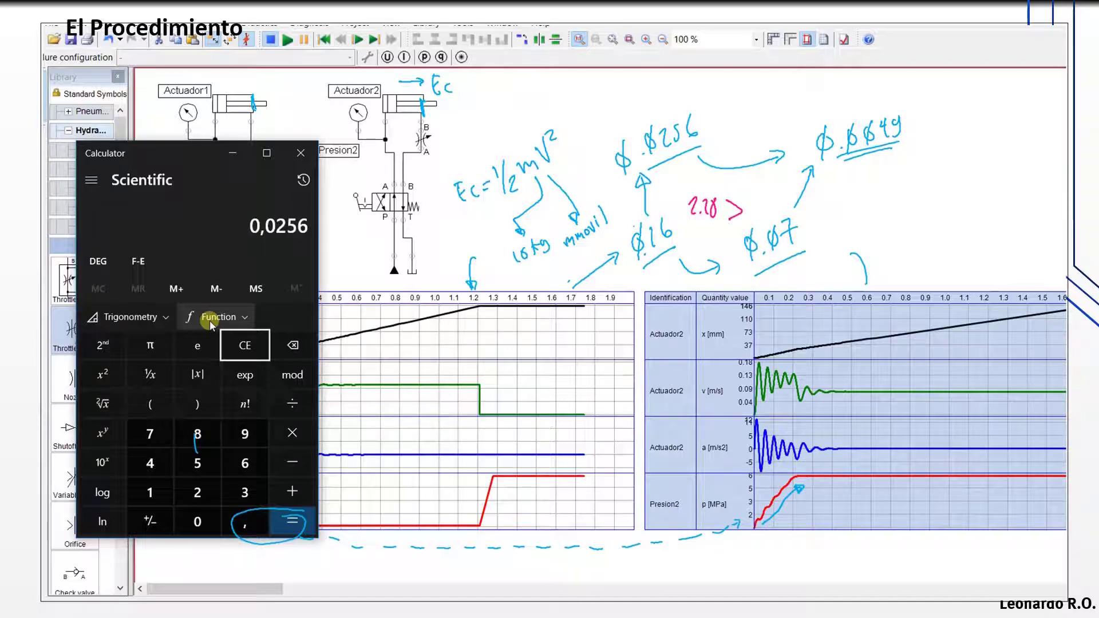
pyautogui.write('/,0')
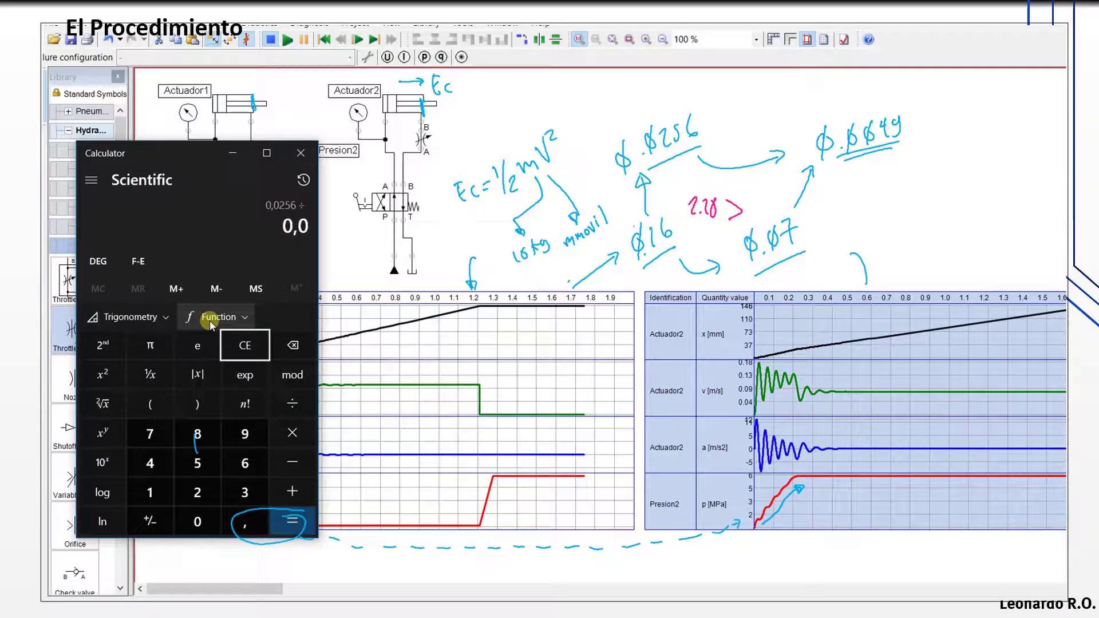
pyautogui.write('049')
pyautogui.press('Return')
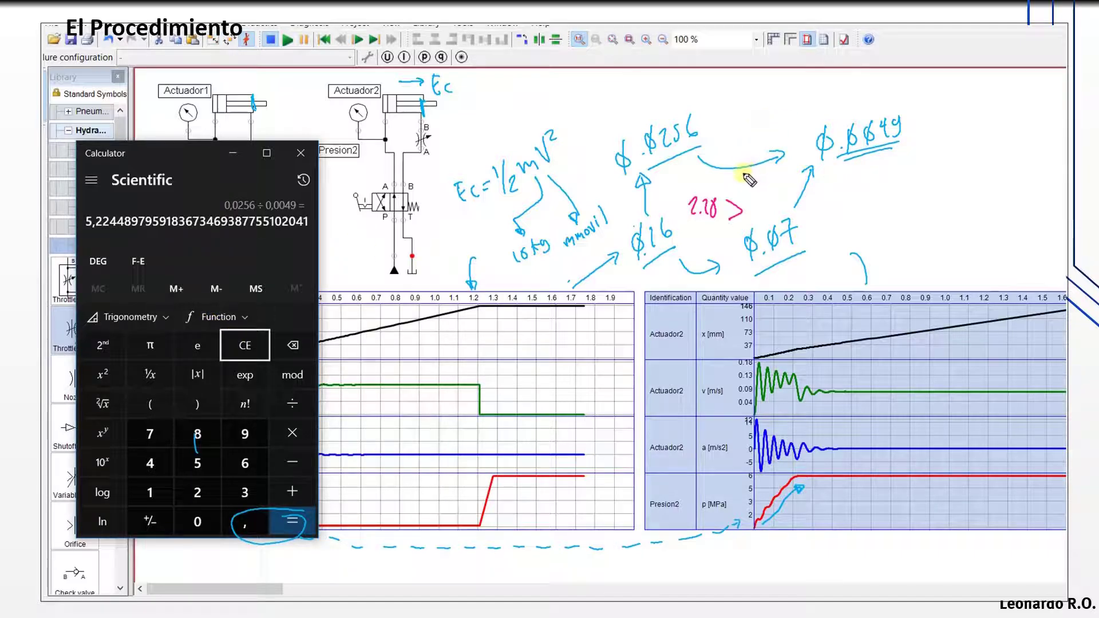
# Step: Write 5.22 in pink between the squared velocities, draw arrows beneath 2.28 and 5.22, and close the Calculator
pyautogui.moveTo(736, 111)
pyautogui.mouseDown()
pyautogui.moveTo(726, 125)
pyautogui.moveTo(775, 119)
pyautogui.mouseUp()
pyautogui.click(743, 124)
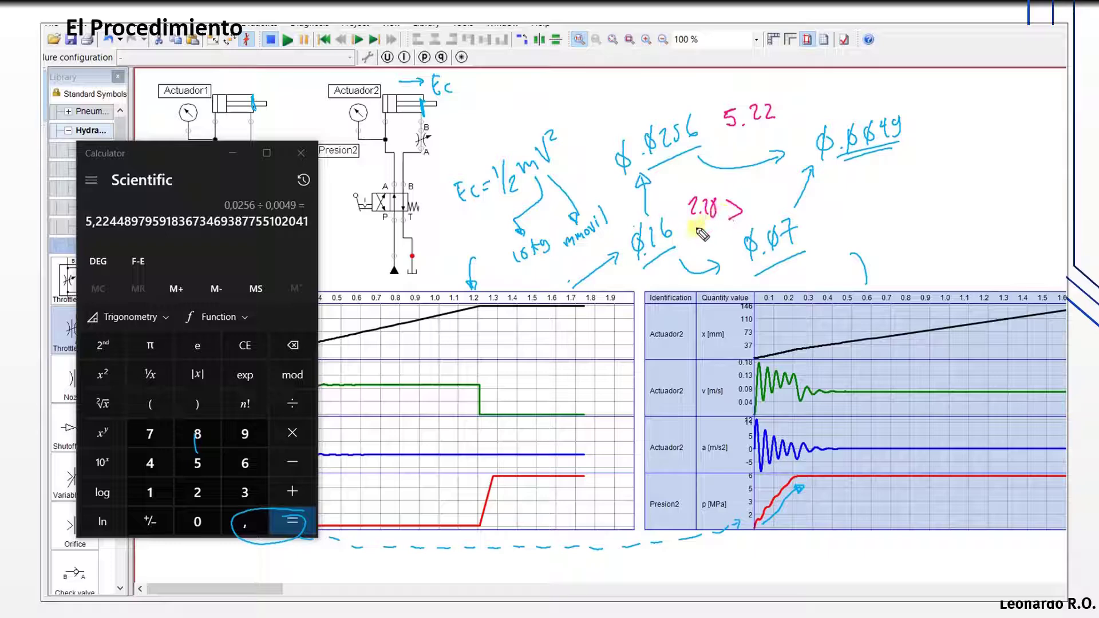
pyautogui.moveTo(696, 230); pyautogui.dragTo(745, 221)
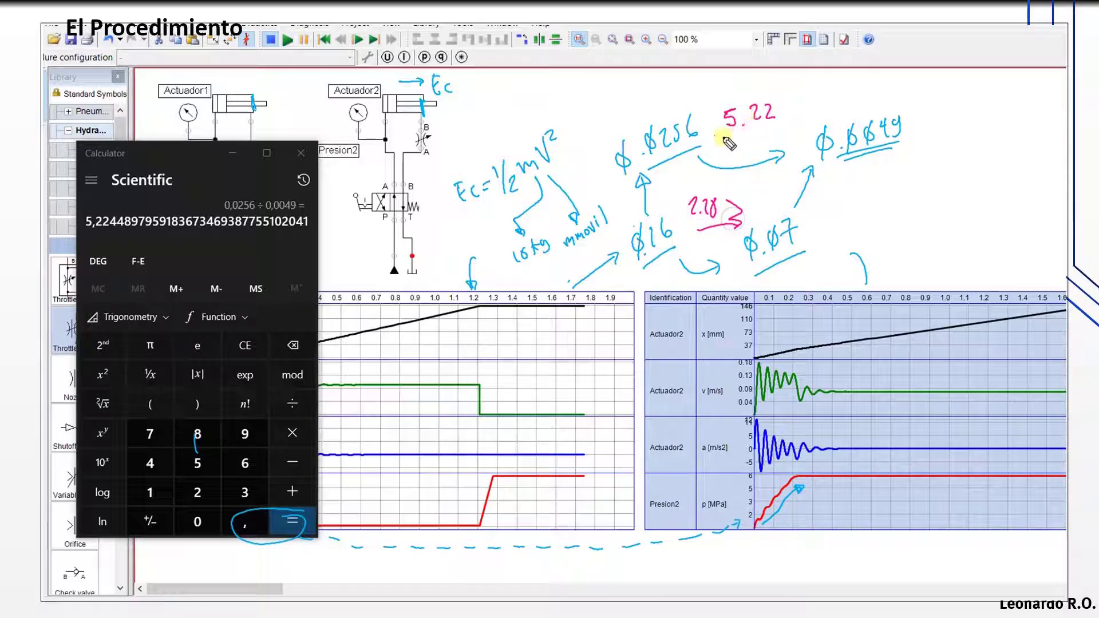
pyautogui.moveTo(723, 141); pyautogui.dragTo(799, 141)
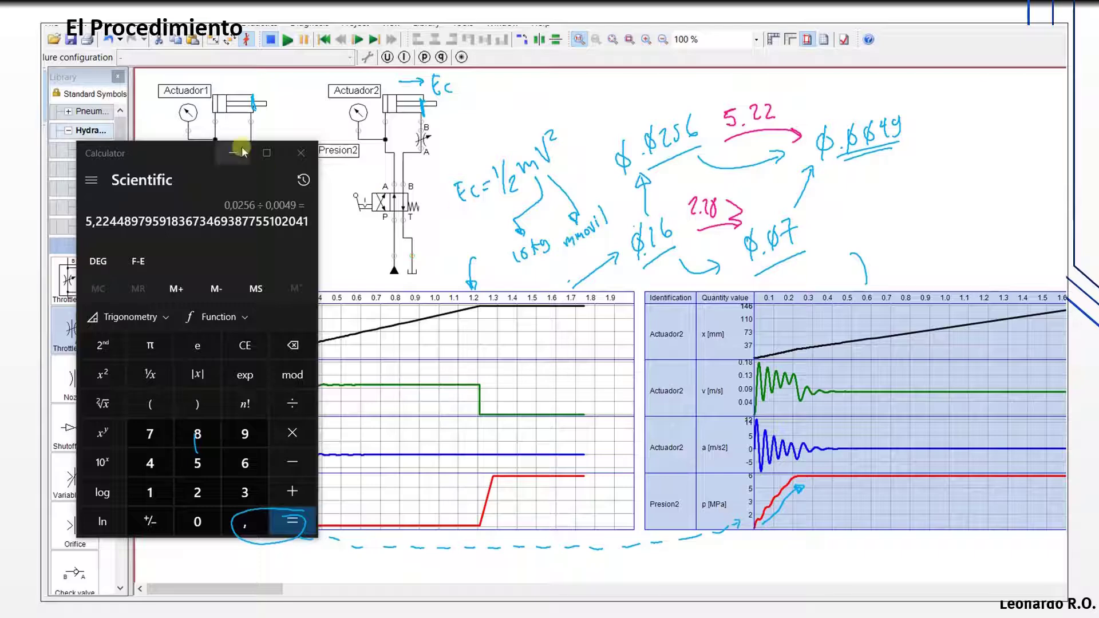
pyautogui.click(301, 153)
# Step: Mark Actuador2's end of stroke in pink with an arrow pointing to it, and double-underline the nearby Ec label
pyautogui.moveTo(436, 114)
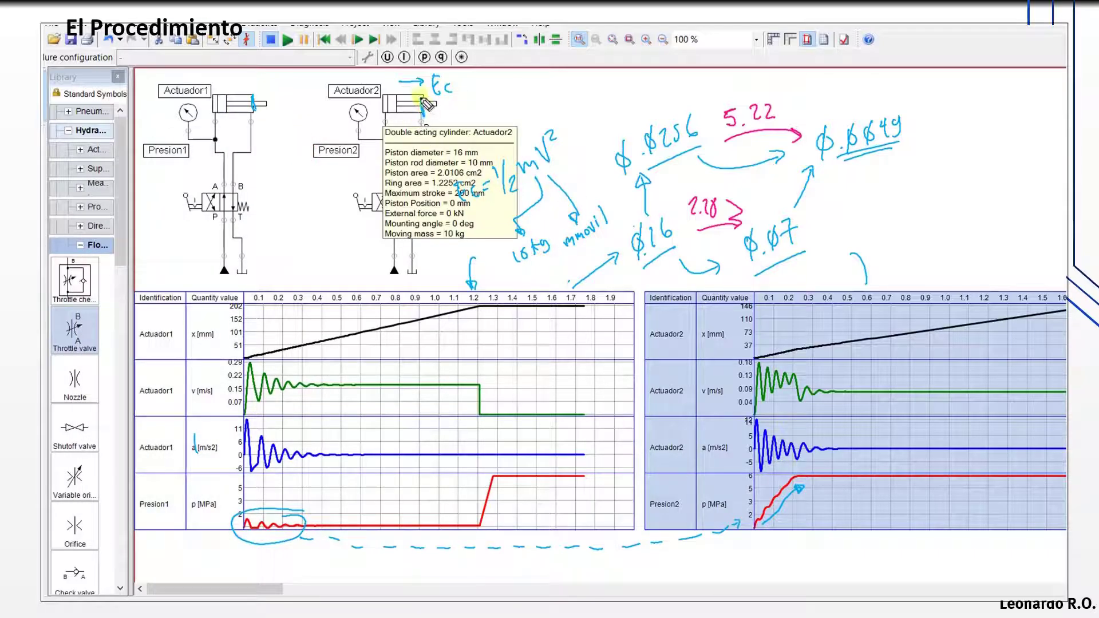
pyautogui.moveTo(422, 97)
pyautogui.mouseDown()
pyautogui.moveTo(422, 113)
pyautogui.moveTo(400, 105)
pyautogui.moveTo(428, 100)
pyautogui.moveTo(423, 112)
pyautogui.mouseUp()
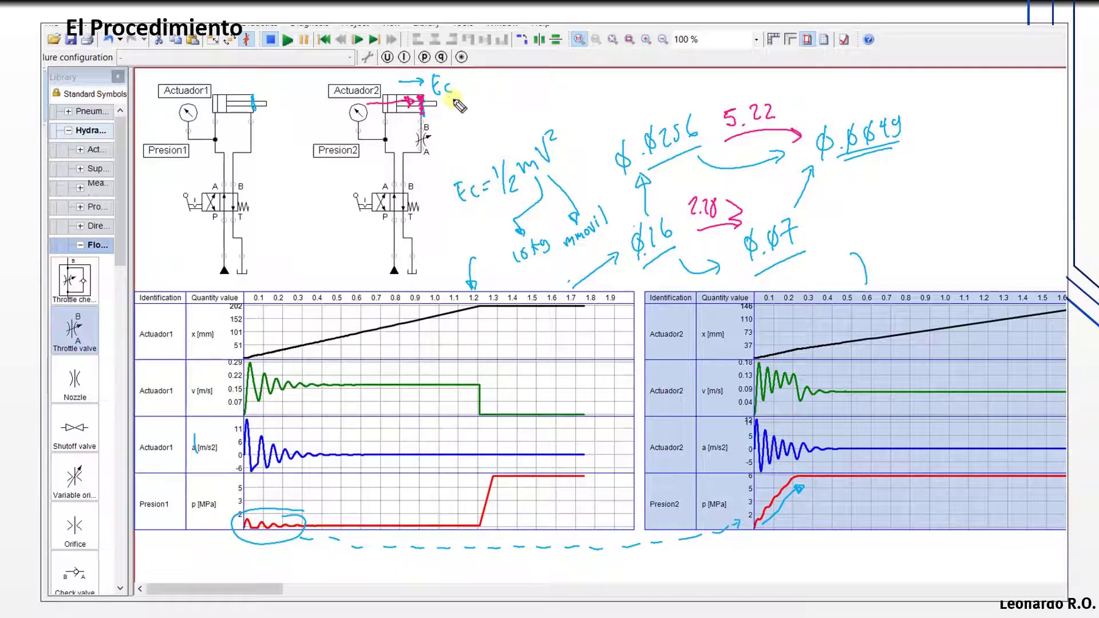
pyautogui.moveTo(447, 107); pyautogui.dragTo(473, 88)
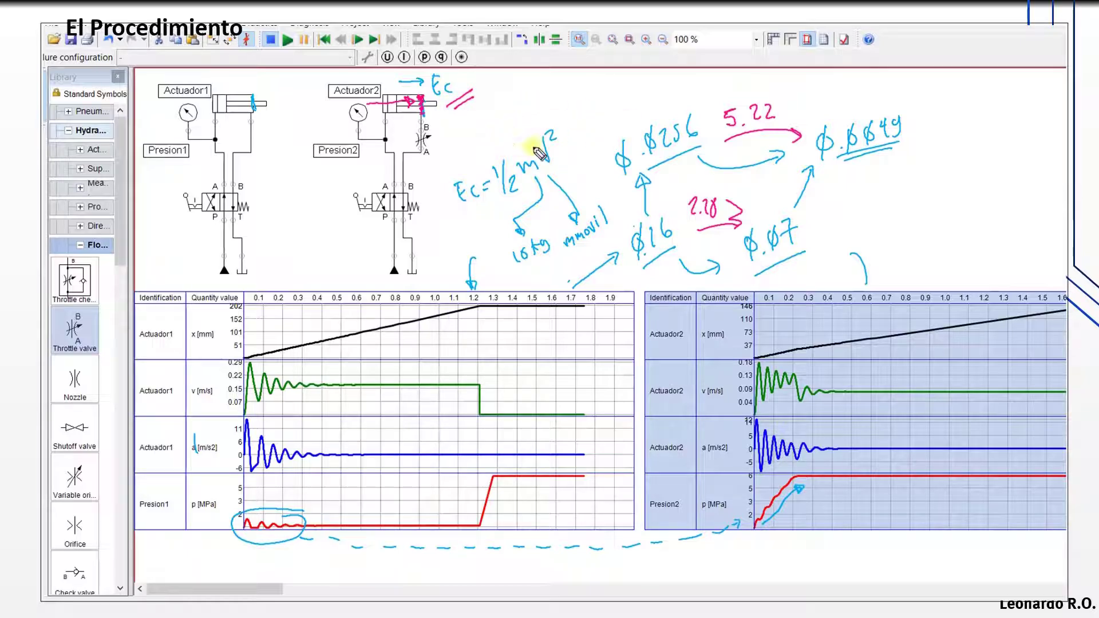
# Step: Circle the ½mv² term of the kinetic energy formula in pink and draw two arrows pointing at its mass and velocity
pyautogui.moveTo(567, 133)
pyautogui.mouseDown()
pyautogui.moveTo(499, 150)
pyautogui.moveTo(552, 192)
pyautogui.moveTo(567, 128)
pyautogui.mouseUp()
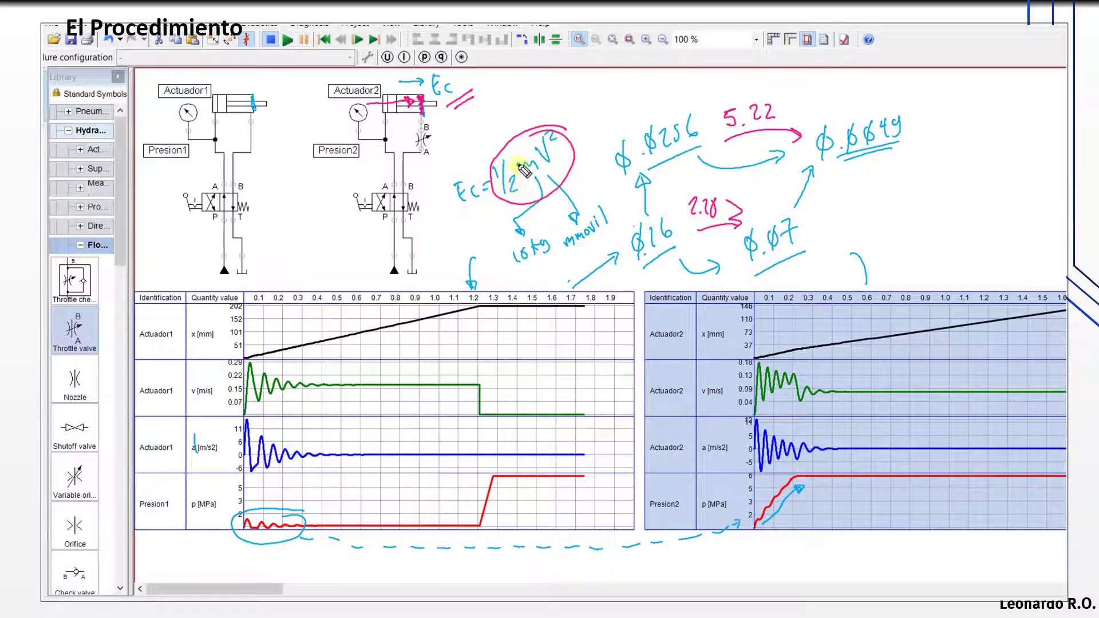
pyautogui.moveTo(506, 119); pyautogui.dragTo(523, 152)
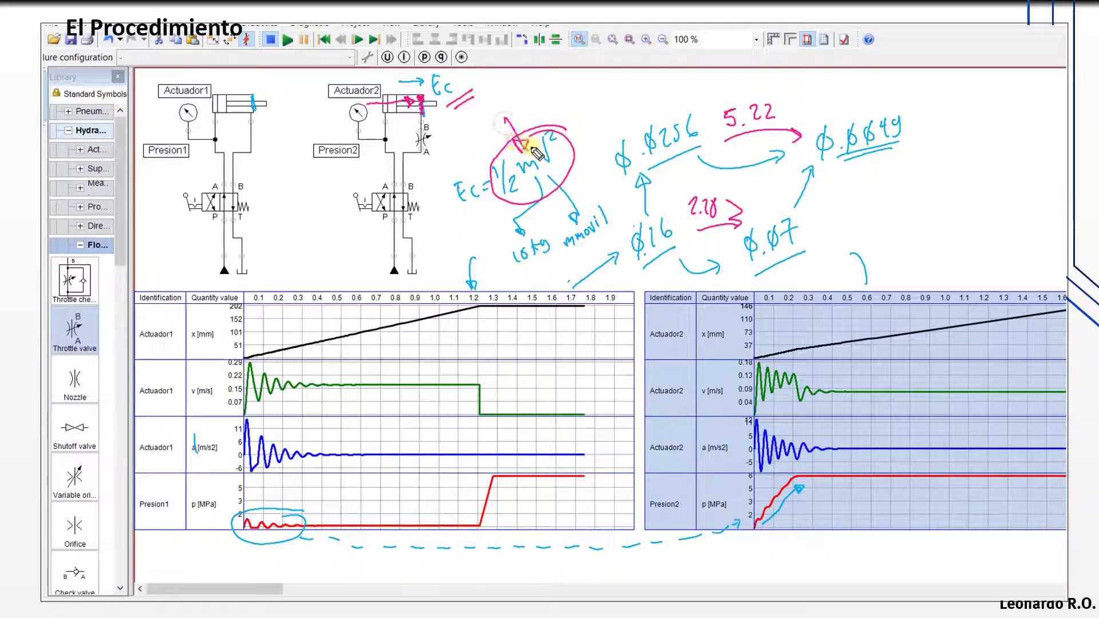
pyautogui.moveTo(575, 102); pyautogui.dragTo(560, 129)
pyautogui.moveTo(558, 119); pyautogui.dragTo(561, 129)
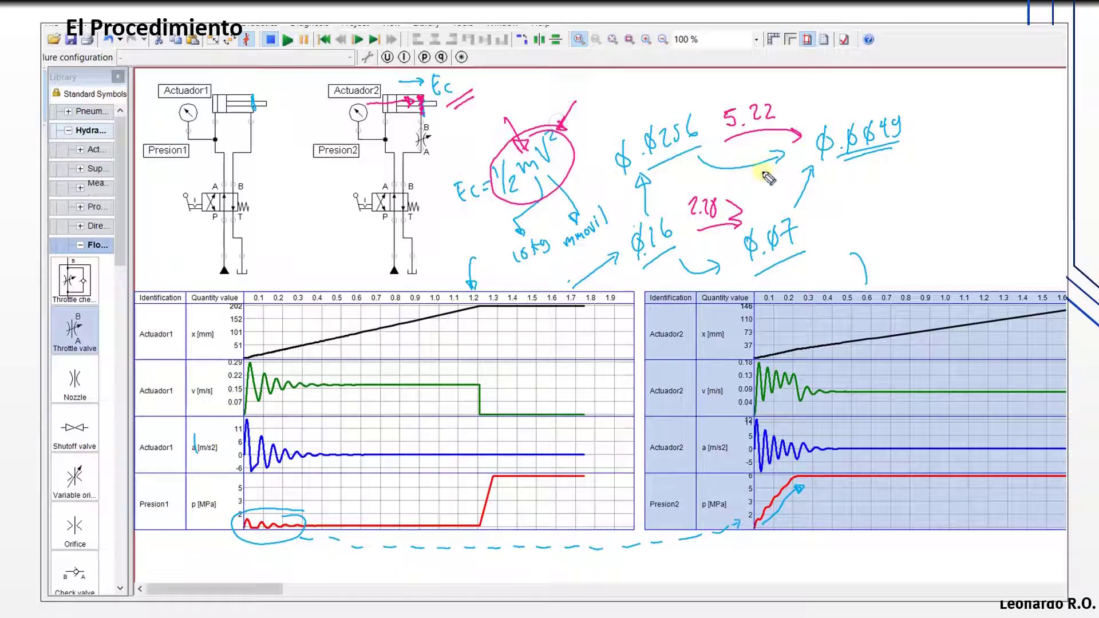
# Step: Underline the 2.28 and 5.22 ratios again, and emphasize the mass and velocity in the kinetic energy formula with pink strokes
pyautogui.moveTo(693, 232); pyautogui.dragTo(736, 226)
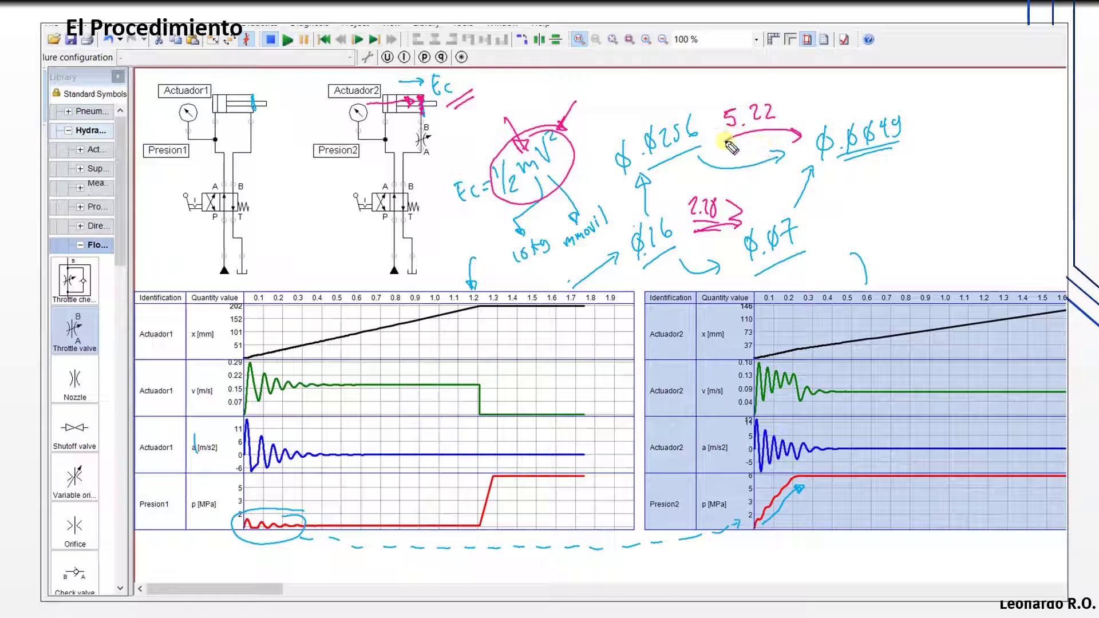
pyautogui.moveTo(727, 140); pyautogui.dragTo(763, 144)
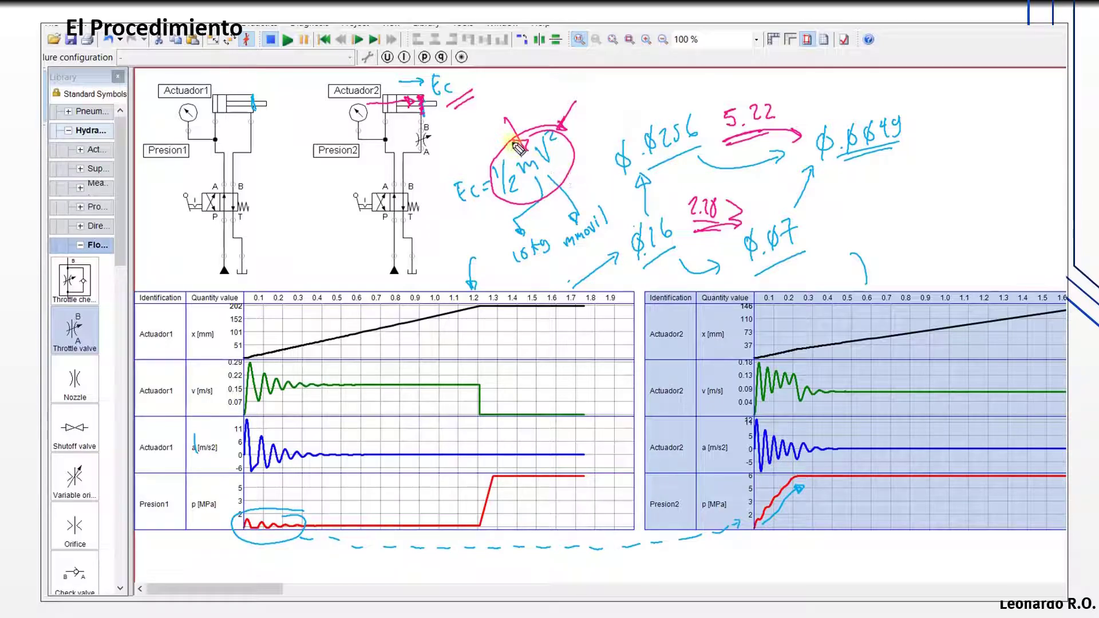
pyautogui.moveTo(513, 135)
pyautogui.mouseDown()
pyautogui.moveTo(521, 150)
pyautogui.moveTo(564, 164)
pyautogui.moveTo(563, 175)
pyautogui.mouseUp()
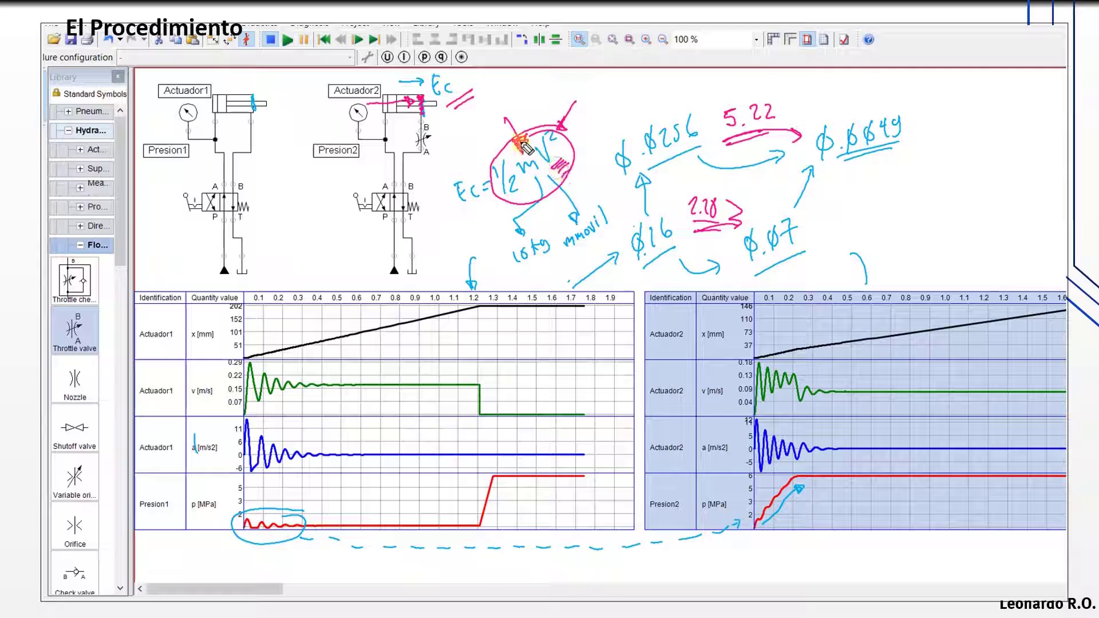
pyautogui.moveTo(514, 143); pyautogui.dragTo(521, 151)
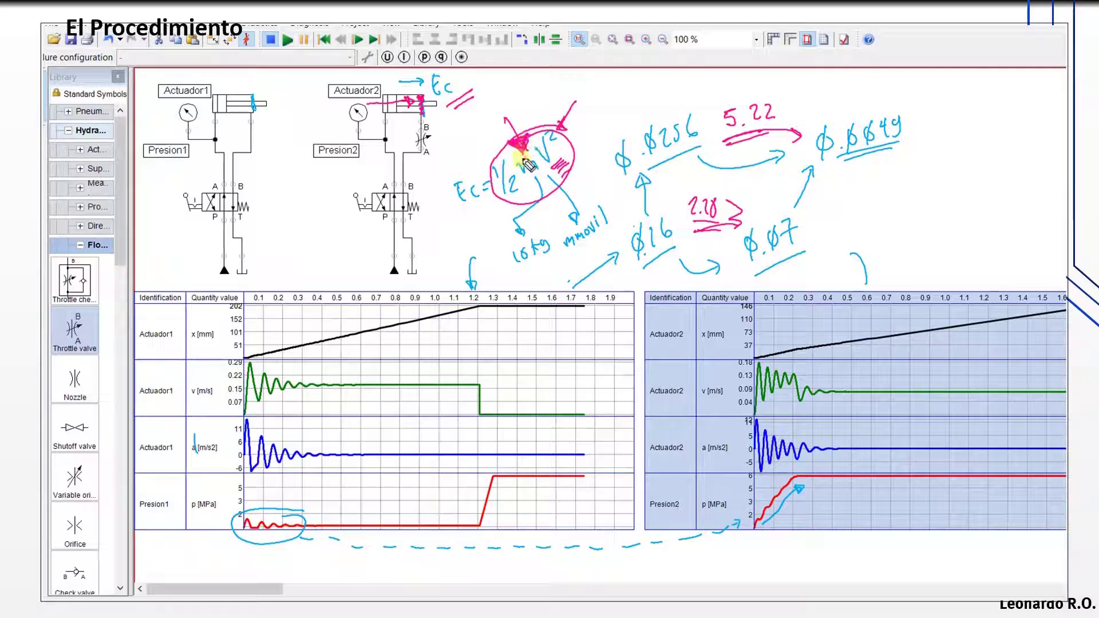
pyautogui.moveTo(503, 200); pyautogui.dragTo(539, 185)
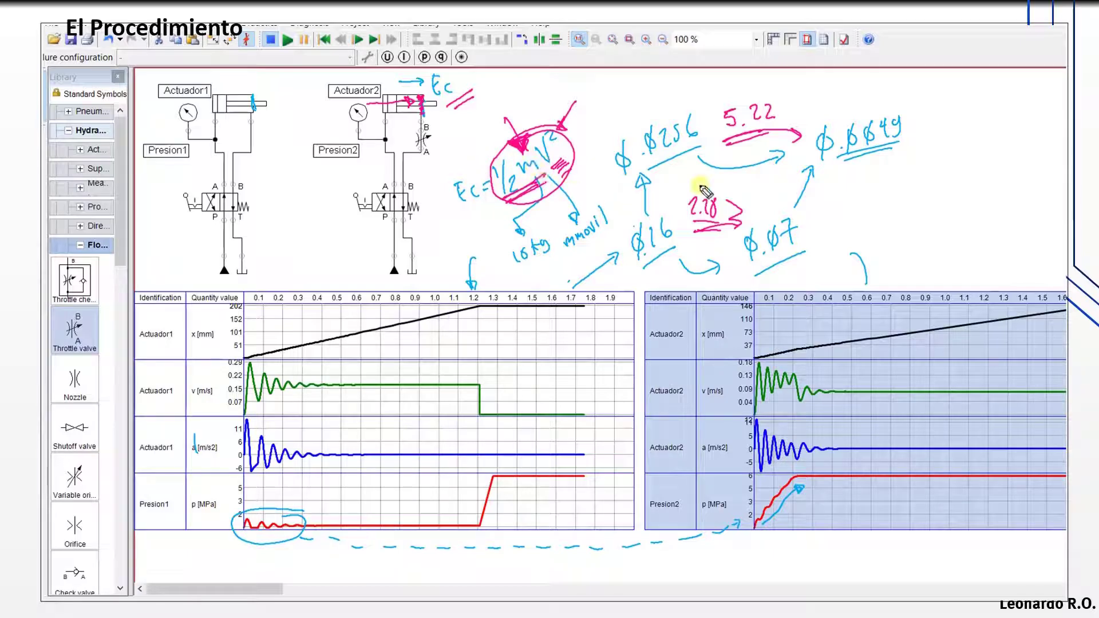
pyautogui.moveTo(541, 252); pyautogui.dragTo(553, 247)
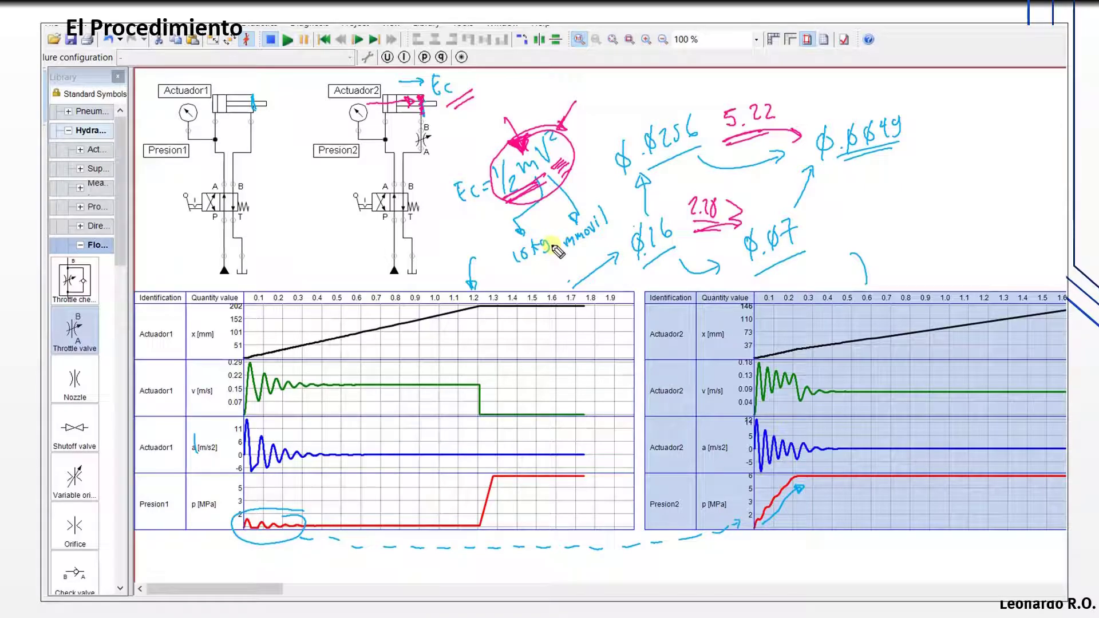
# Step: Erase all handwritten annotations, and alternately select Actuador2's whole circuit and its state diagram
pyautogui.press('e')
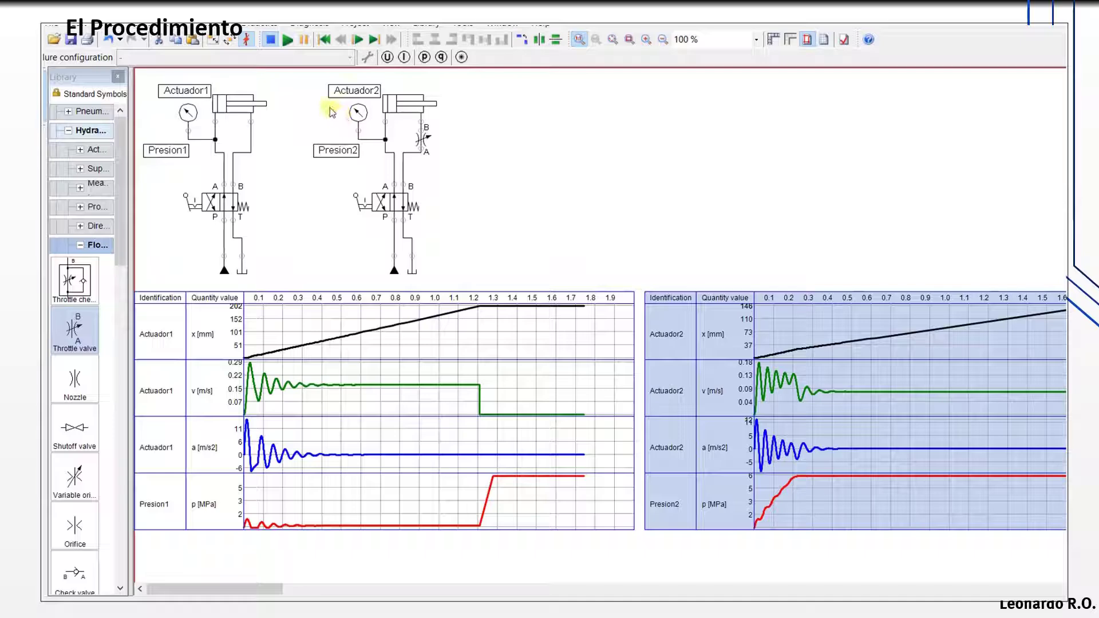
pyautogui.moveTo(305, 73)
pyautogui.mouseDown()
pyautogui.moveTo(479, 275)
pyautogui.moveTo(503, 286)
pyautogui.moveTo(314, 70)
pyautogui.moveTo(293, 71)
pyautogui.mouseUp()
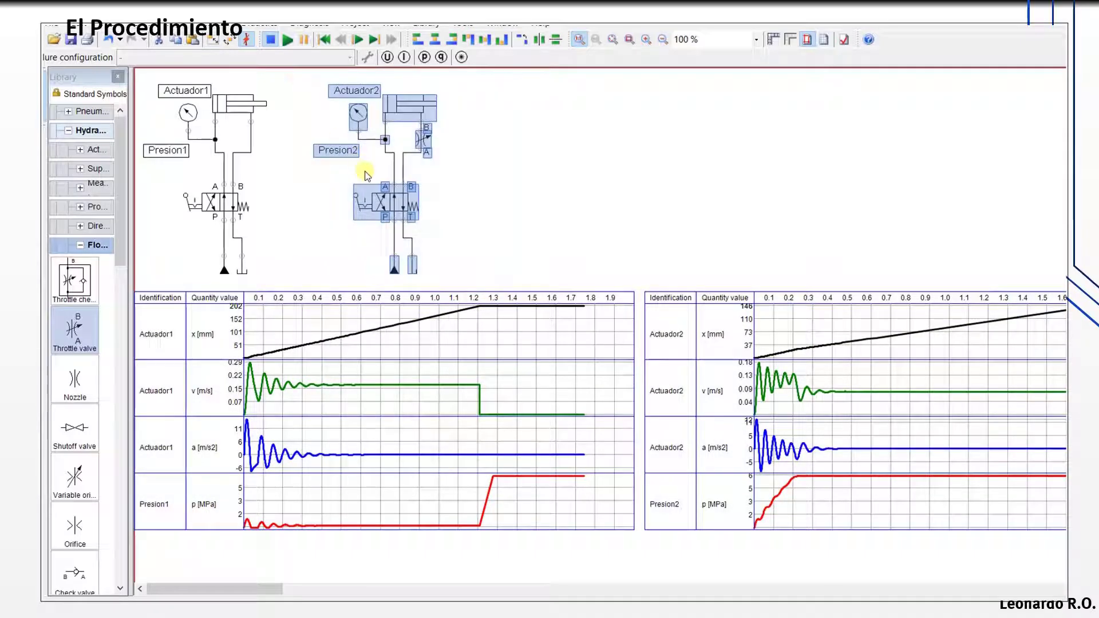
pyautogui.click(710, 349)
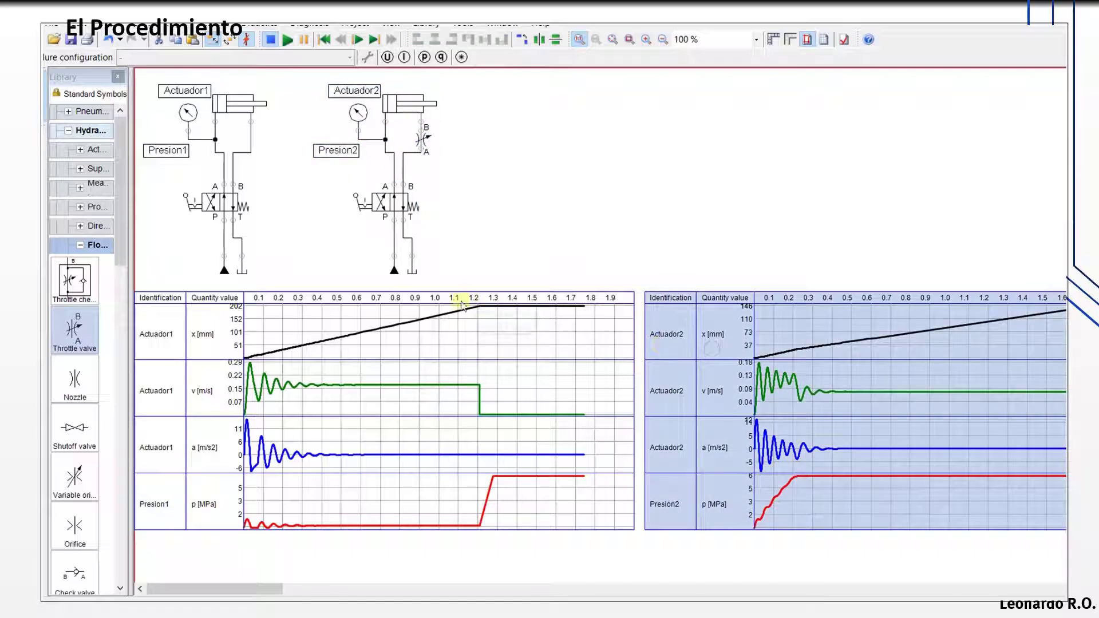
pyautogui.moveTo(462, 281); pyautogui.dragTo(309, 79)
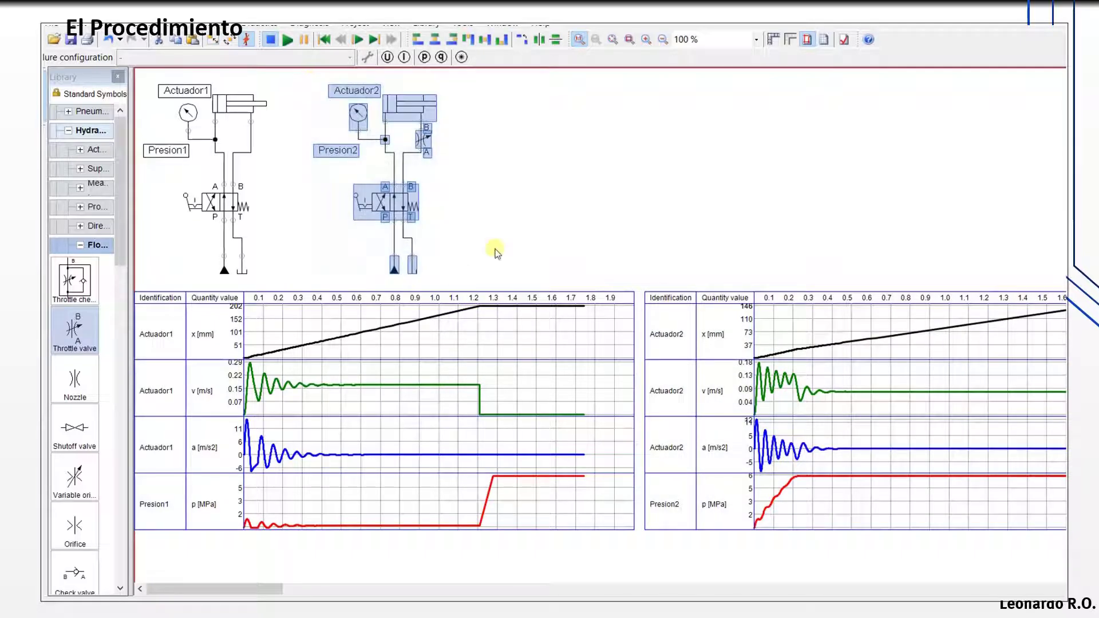
pyautogui.click(684, 332)
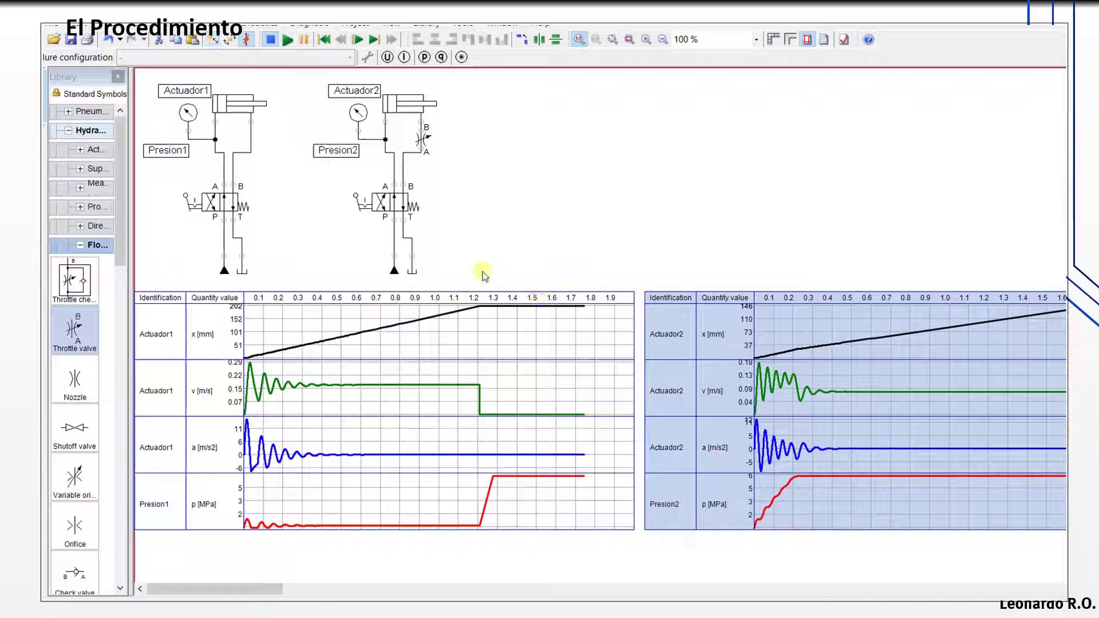
# Step: Copy Actuador2's complete circuit with its Presion2 gauge and throttle valve, and create a new blank drawing
pyautogui.moveTo(483, 277); pyautogui.dragTo(290, 72)
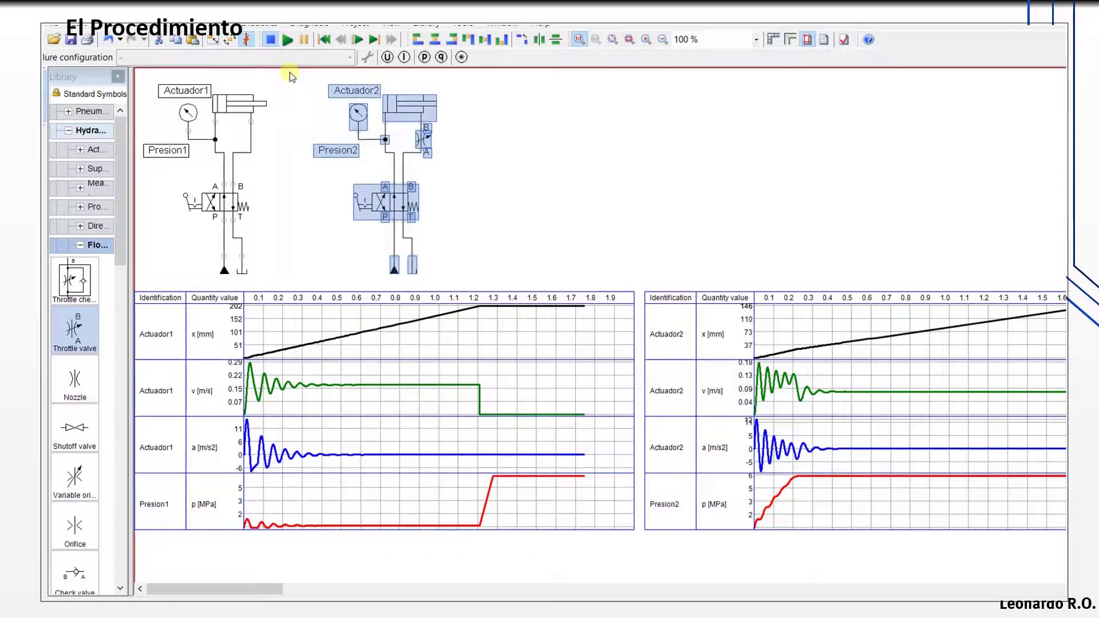
pyautogui.click(42, 41)
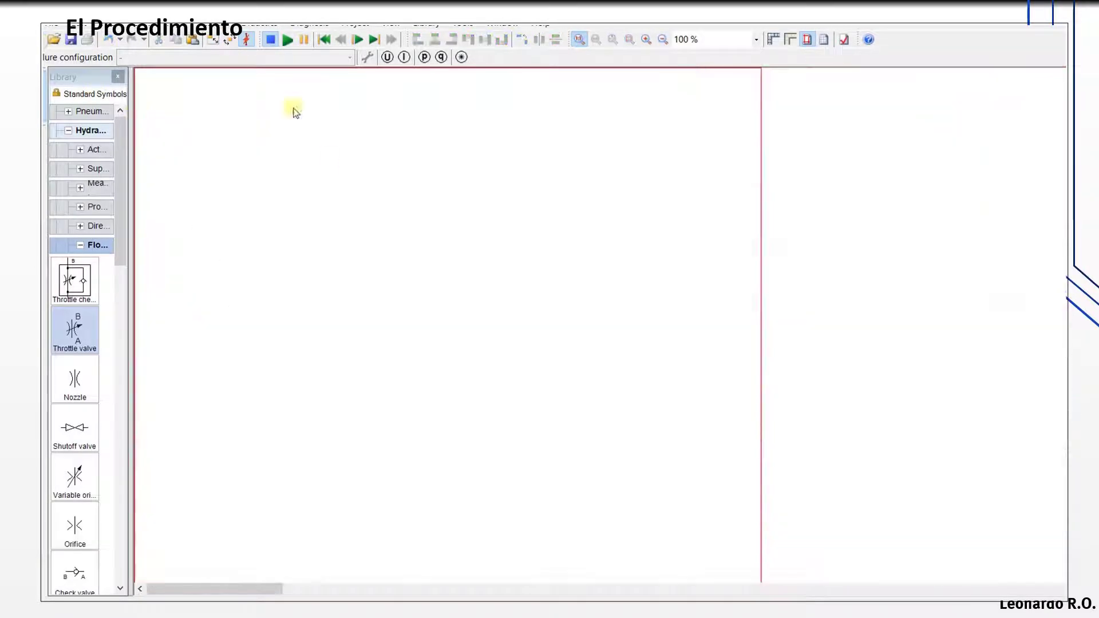
# Step: Stop adopting the page size from the drawing frame and set it to DIN A3: 297 x 420 mm in landscape orientation
pyautogui.click(138, 24)
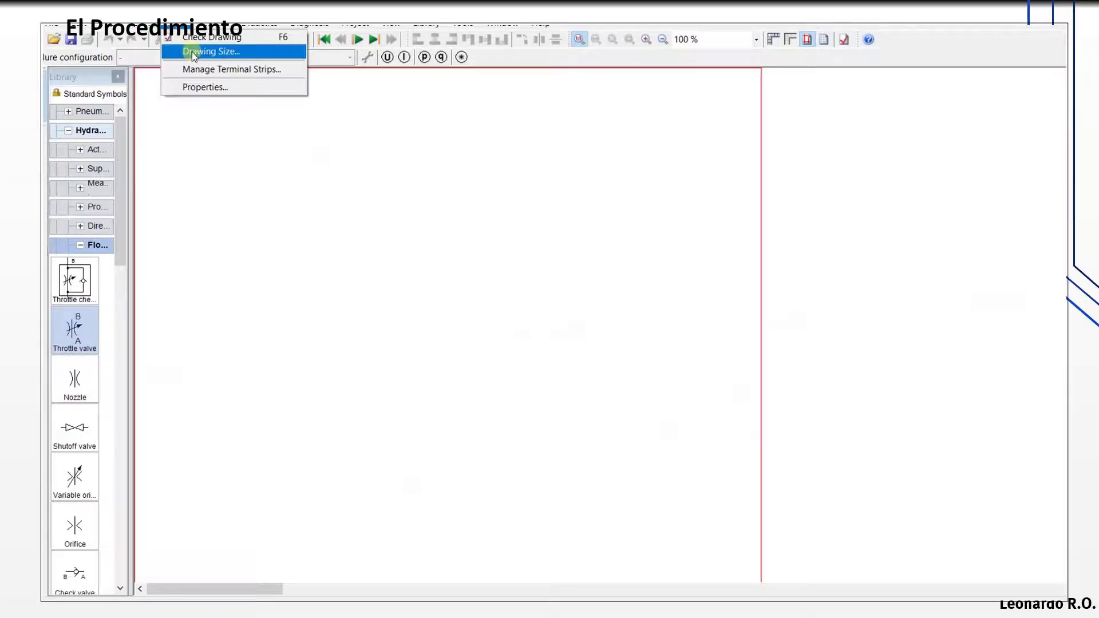
pyautogui.click(192, 49)
pyautogui.click(410, 218)
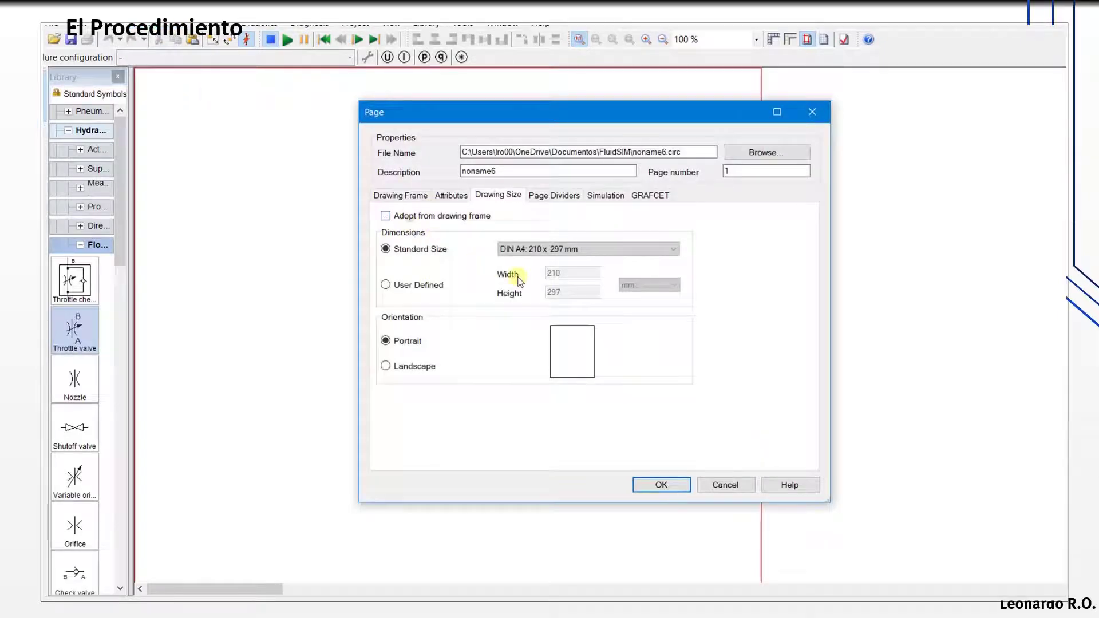
pyautogui.click(584, 250)
pyautogui.click(550, 281)
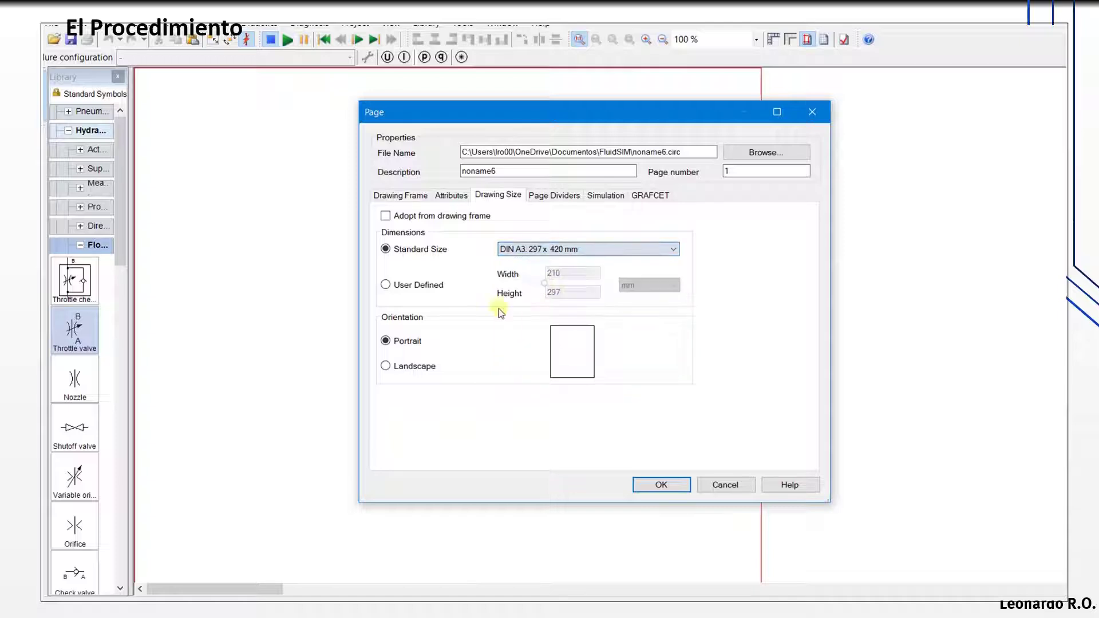
pyautogui.click(410, 366)
pyautogui.click(673, 492)
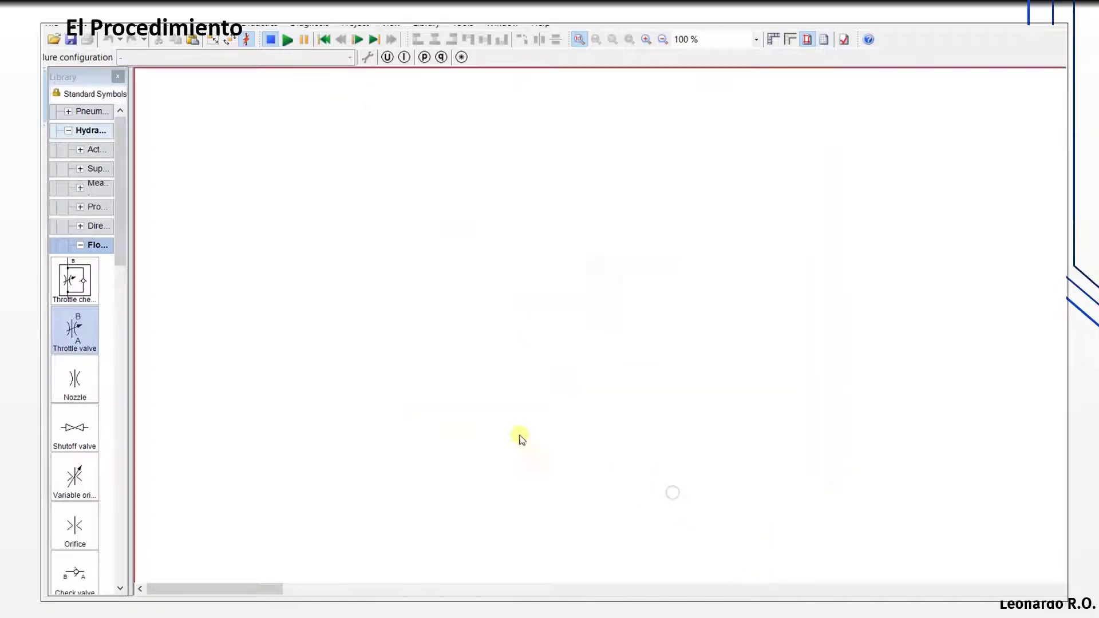
# Step: Paste the Actuador2 circuit in the page's upper-left corner, and copy its state diagram from the original drawing to below the circuit
pyautogui.hotkey('ctrl', 'v')
pyautogui.moveTo(336, 303); pyautogui.dragTo(152, 86)
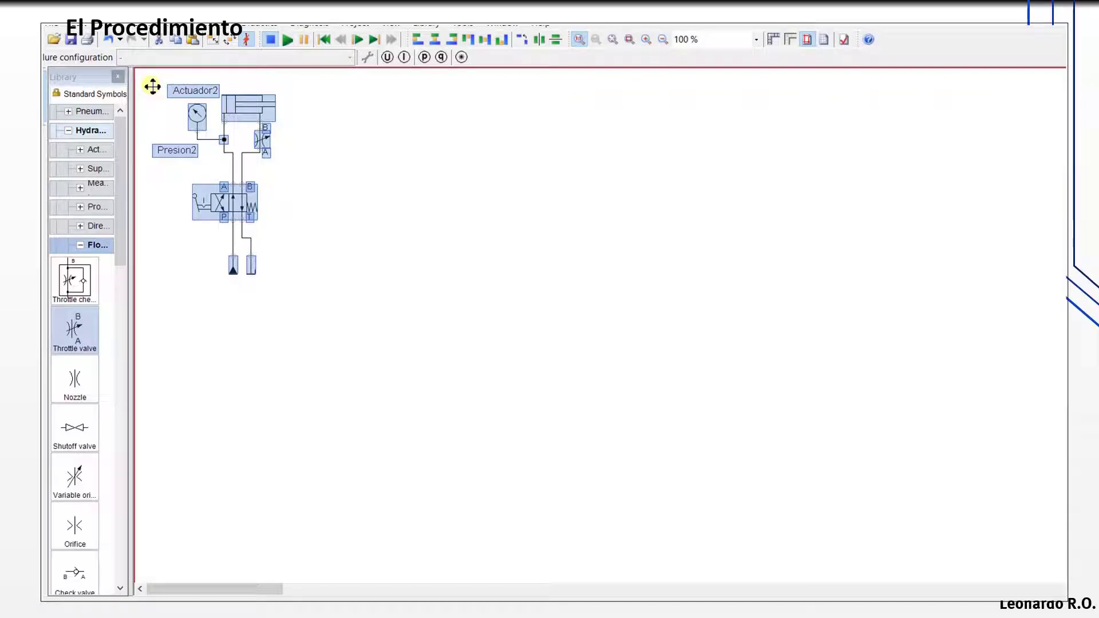
pyautogui.click(449, 252)
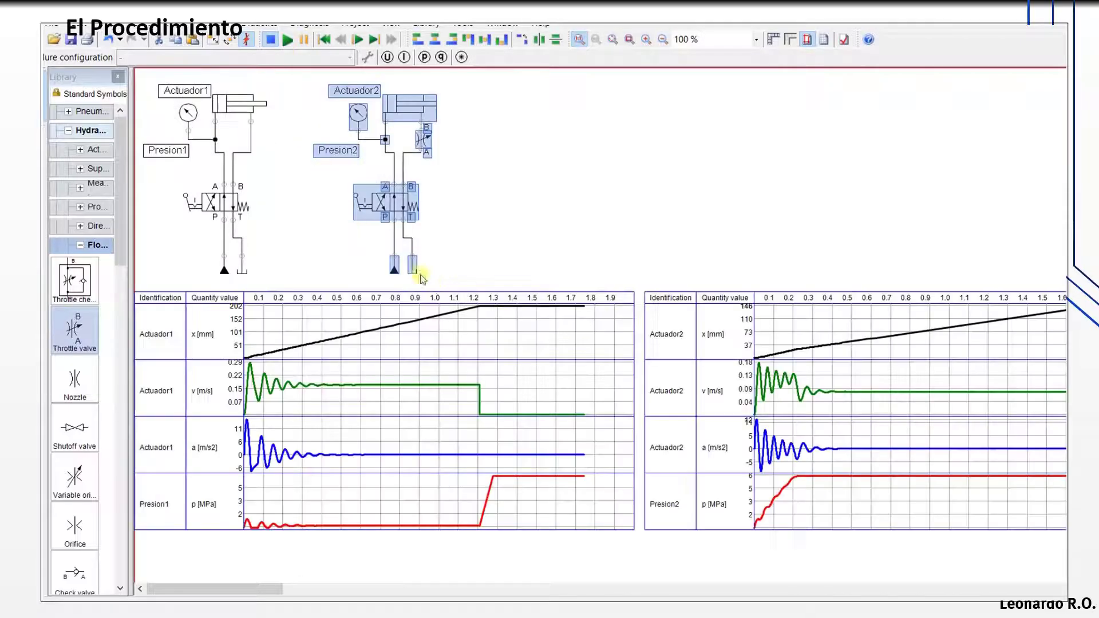
pyautogui.click(675, 343)
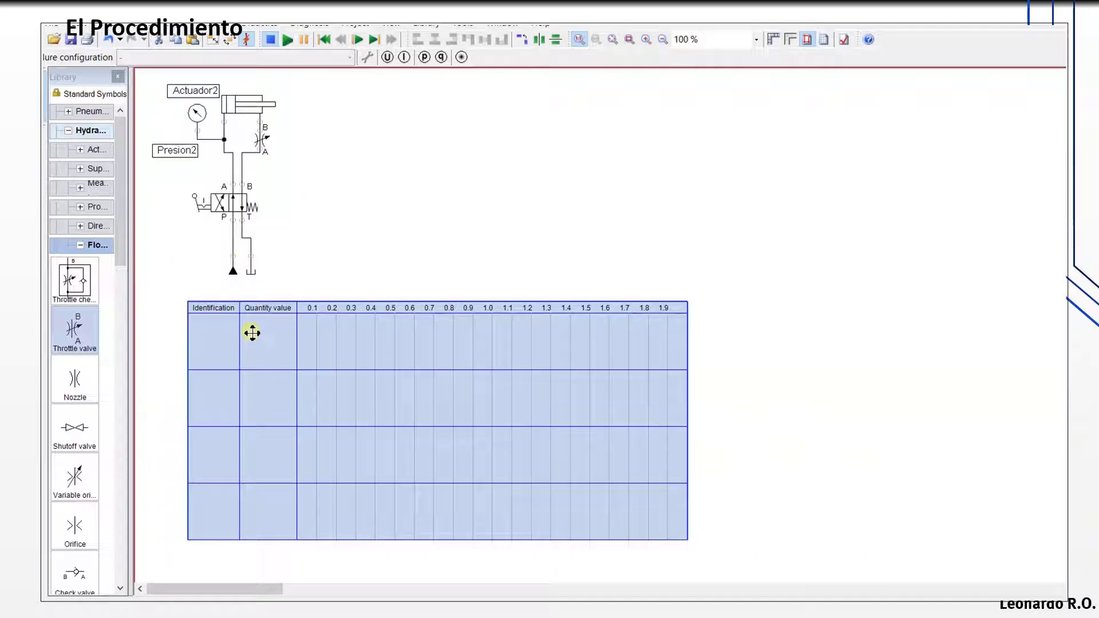
pyautogui.moveTo(253, 332); pyautogui.dragTo(211, 351)
pyautogui.click(380, 237)
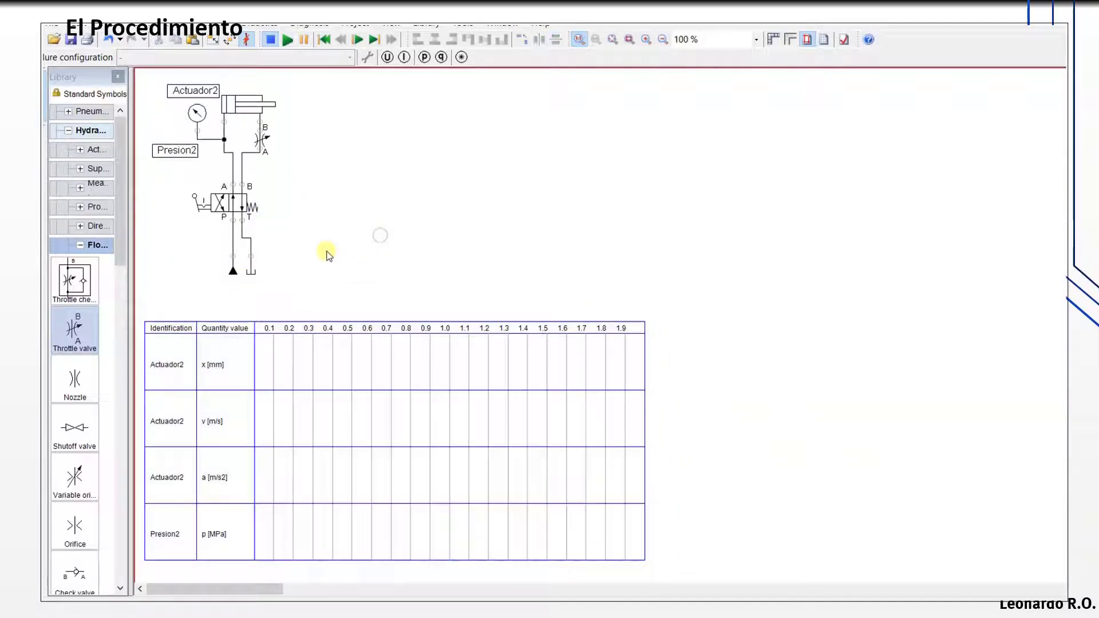
# Step: Place a second copy of the throttled circuit beside the first and set its cylinder's moving mass to 500 kg
pyautogui.moveTo(304, 284); pyautogui.dragTo(295, 95)
pyautogui.click(470, 166)
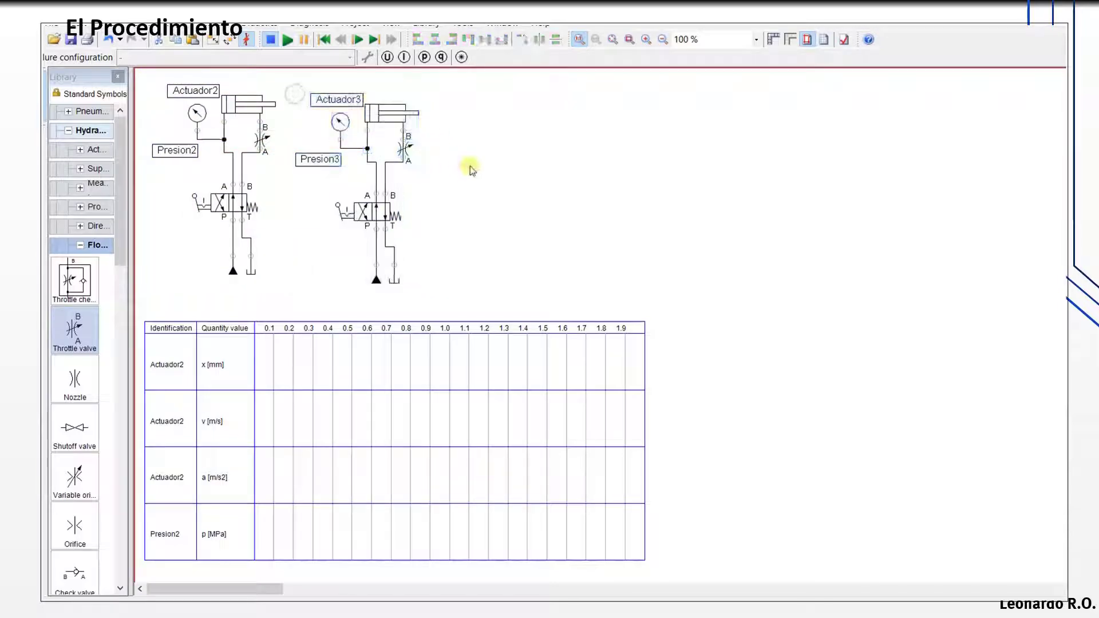
pyautogui.moveTo(382, 121)
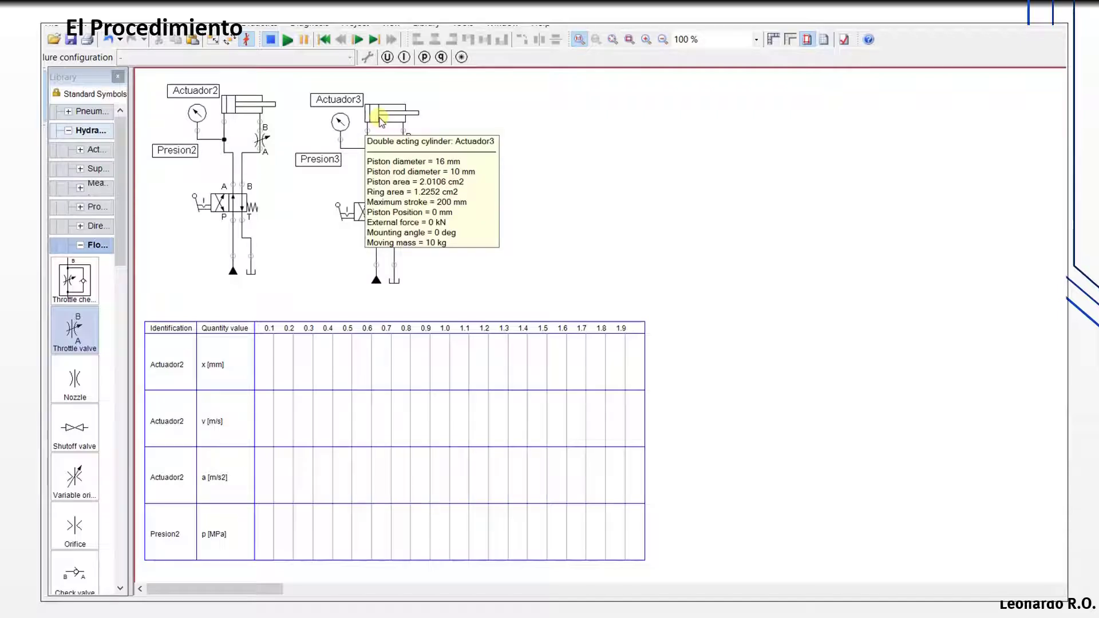
pyautogui.click(383, 113)
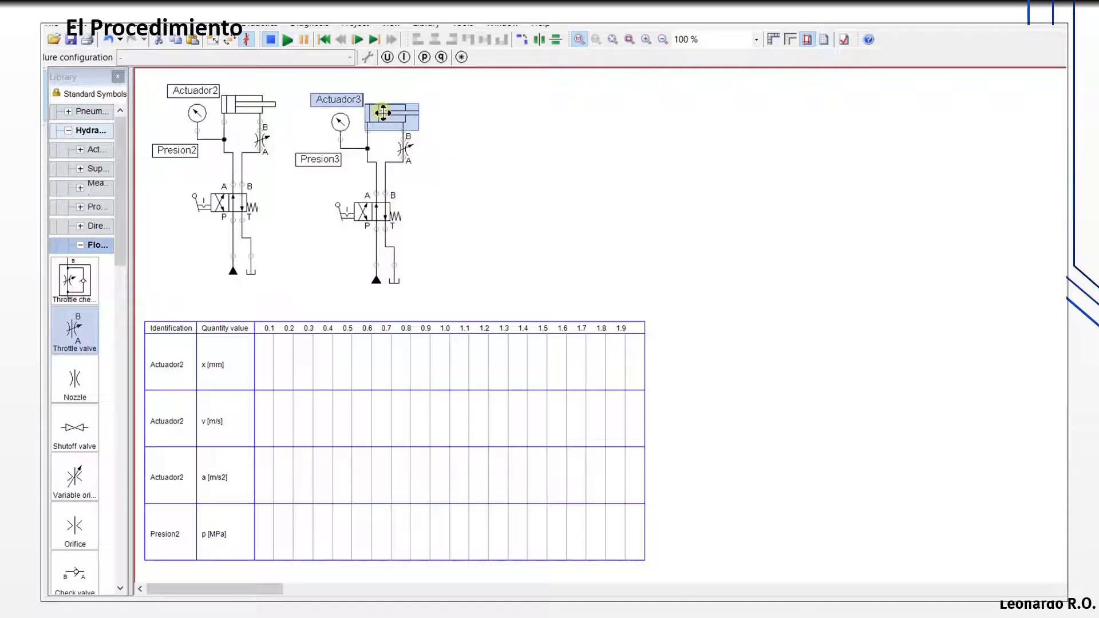
pyautogui.doubleClick(383, 112)
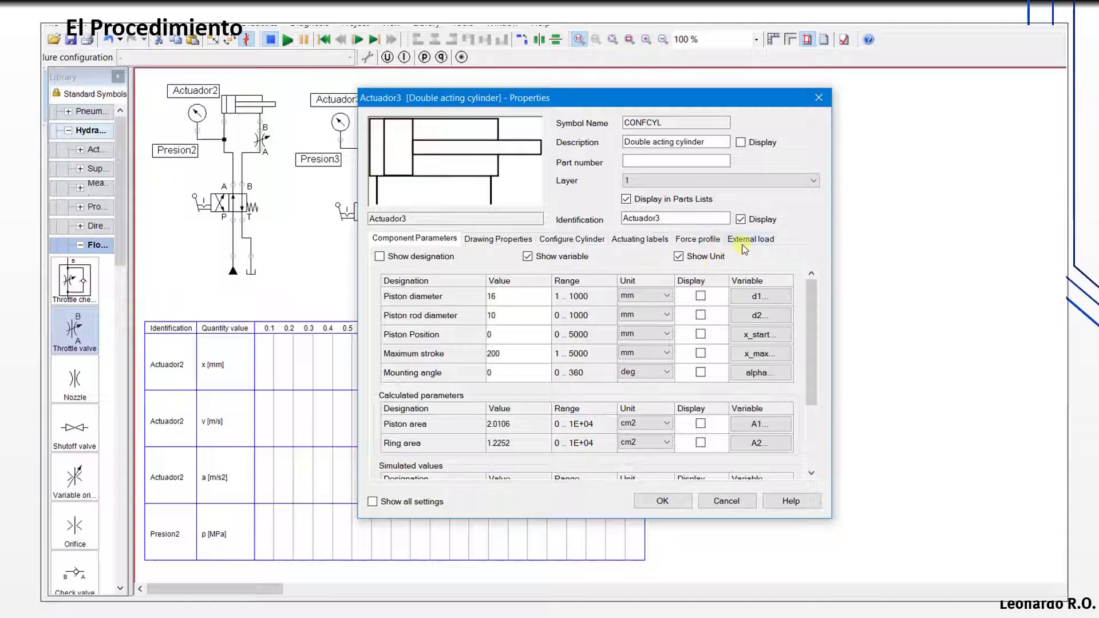
pyautogui.click(747, 239)
pyautogui.doubleClick(607, 261)
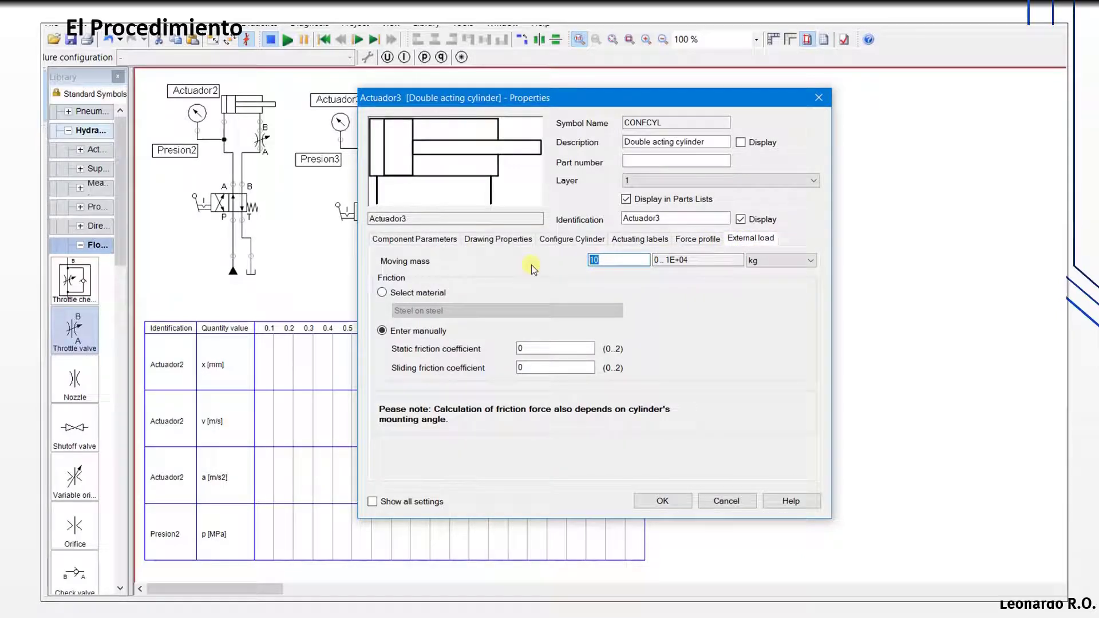
pyautogui.write('500')
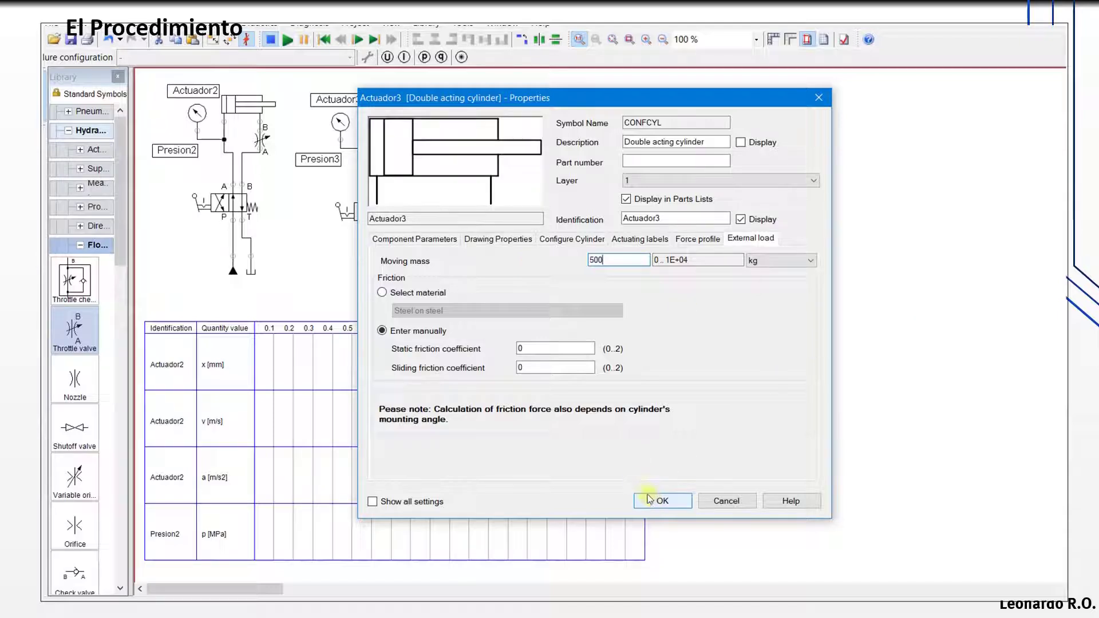
pyautogui.click(658, 502)
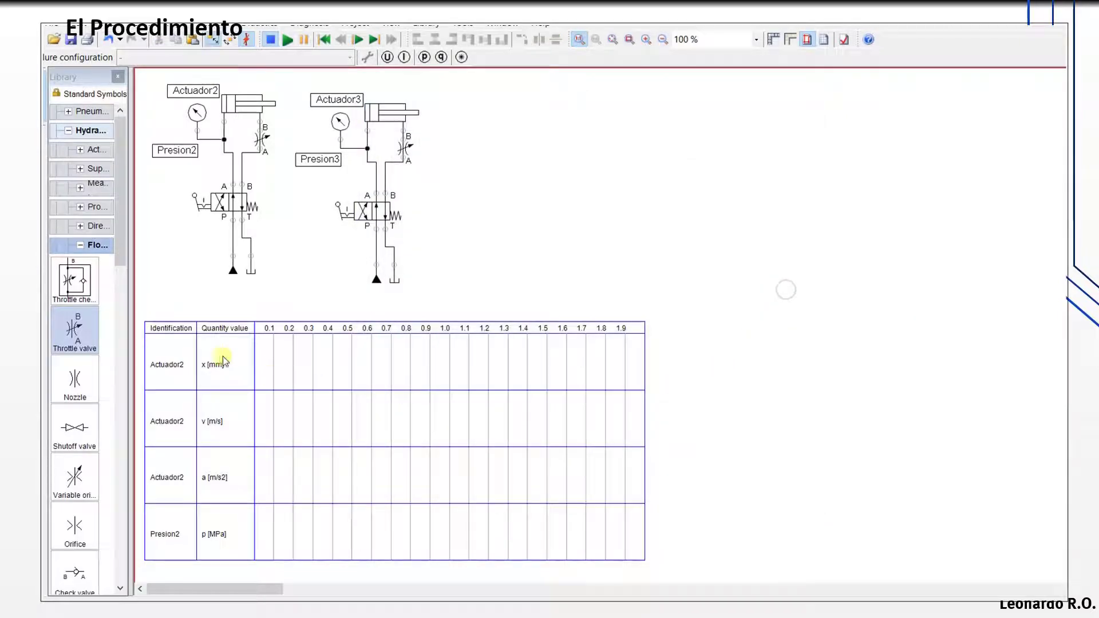
# Step: Move the state diagram slightly up toward the circuits and place a copy of it alongside, aligned in the same row
pyautogui.click(181, 350)
pyautogui.moveTo(181, 350); pyautogui.dragTo(182, 331)
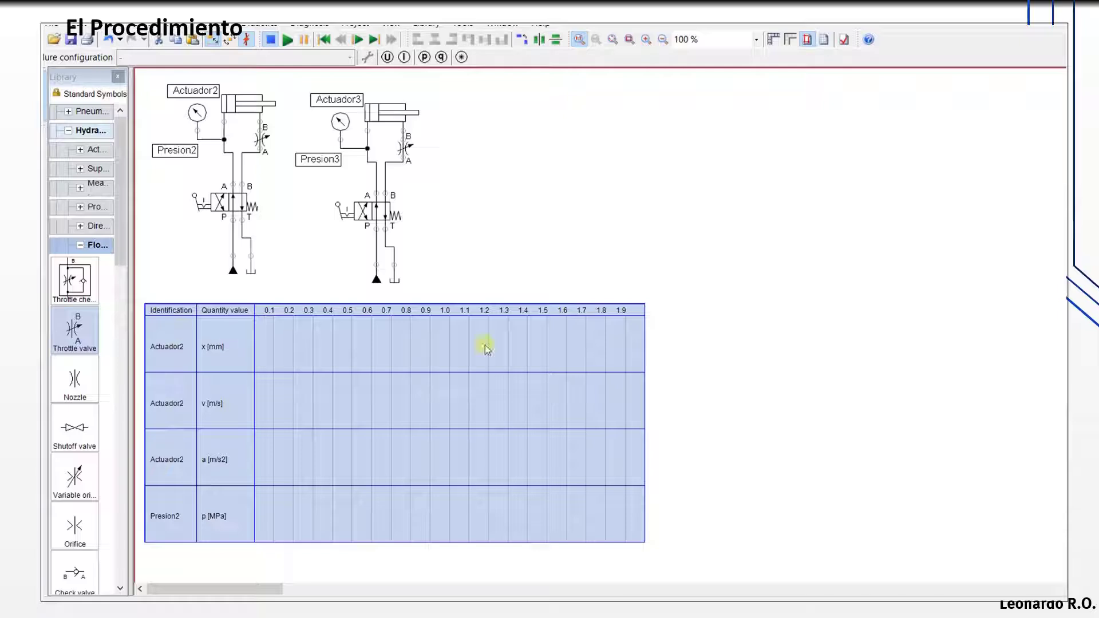
pyautogui.click(709, 277)
pyautogui.hotkey('ctrl', 'v')
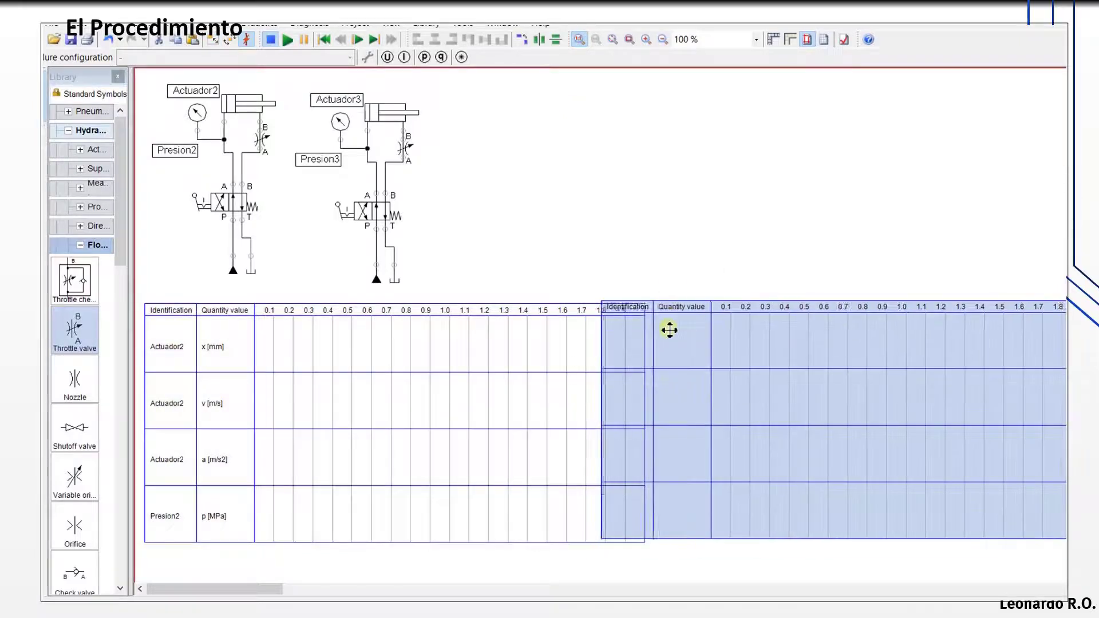
pyautogui.moveTo(670, 330); pyautogui.dragTo(720, 334)
pyautogui.click(713, 285)
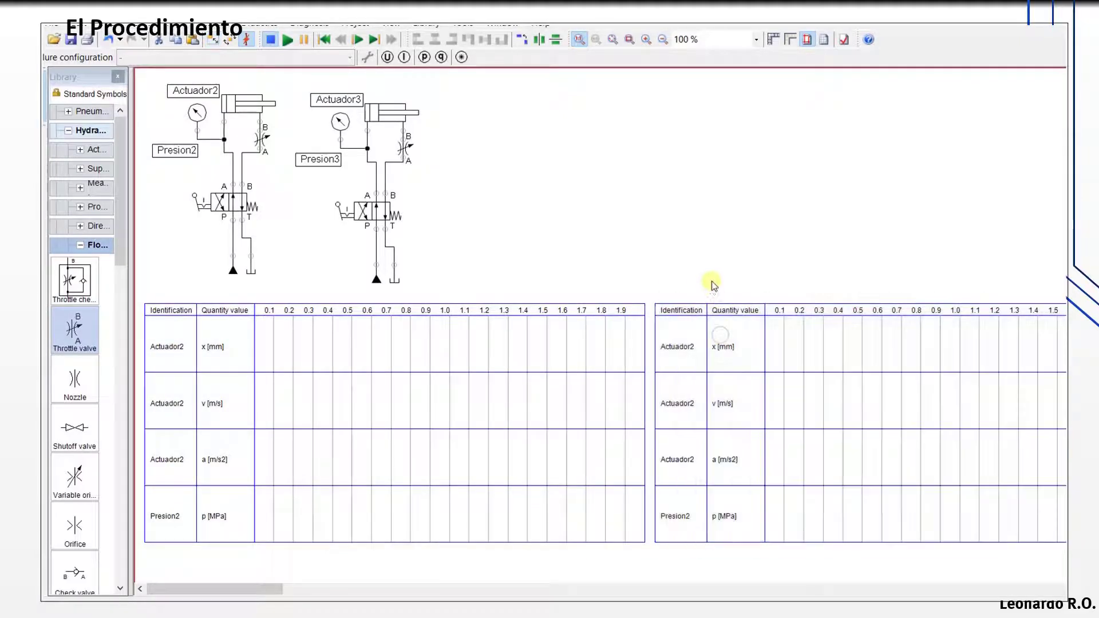
# Step: Delete Actuador2 and Presion2 from the quantity values of the second state diagram
pyautogui.doubleClick(683, 346)
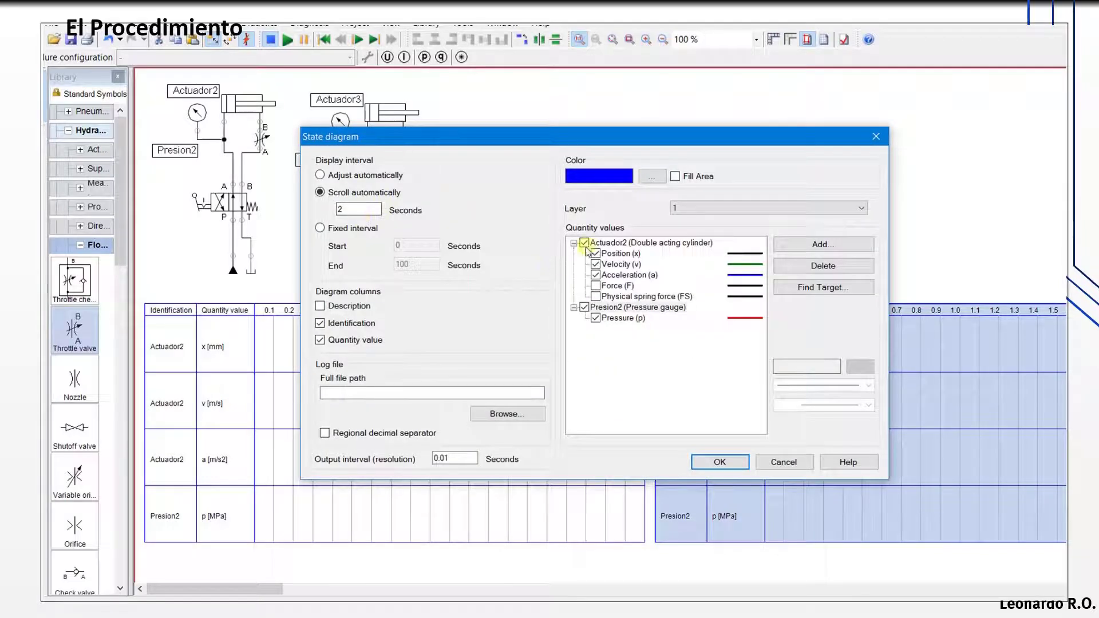
pyautogui.click(607, 242)
pyautogui.click(823, 265)
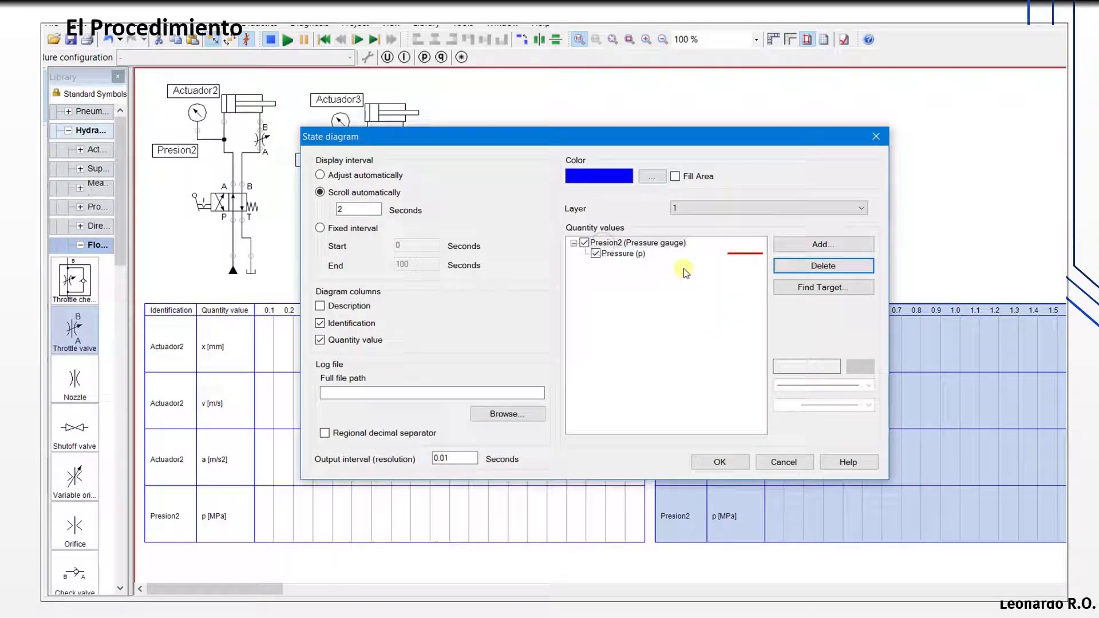
pyautogui.click(599, 246)
pyautogui.click(824, 265)
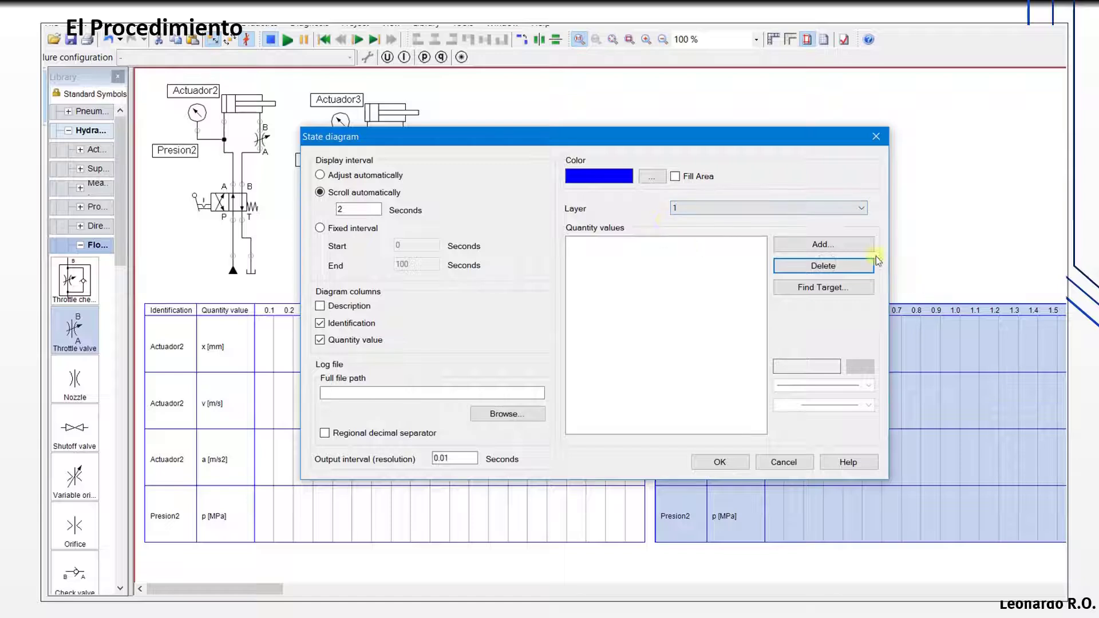
# Step: Add Actuador3 to the second state diagram and exclude its force and physical spring force, keeping position, velocity and acceleration
pyautogui.click(824, 244)
pyautogui.click(449, 203)
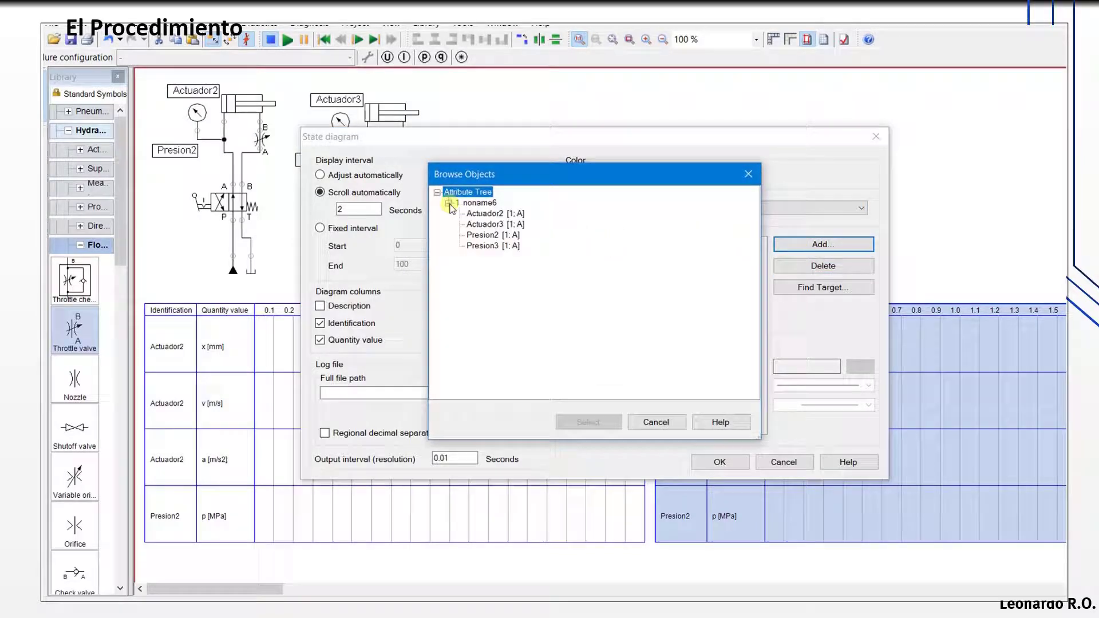
pyautogui.click(492, 224)
pyautogui.click(588, 421)
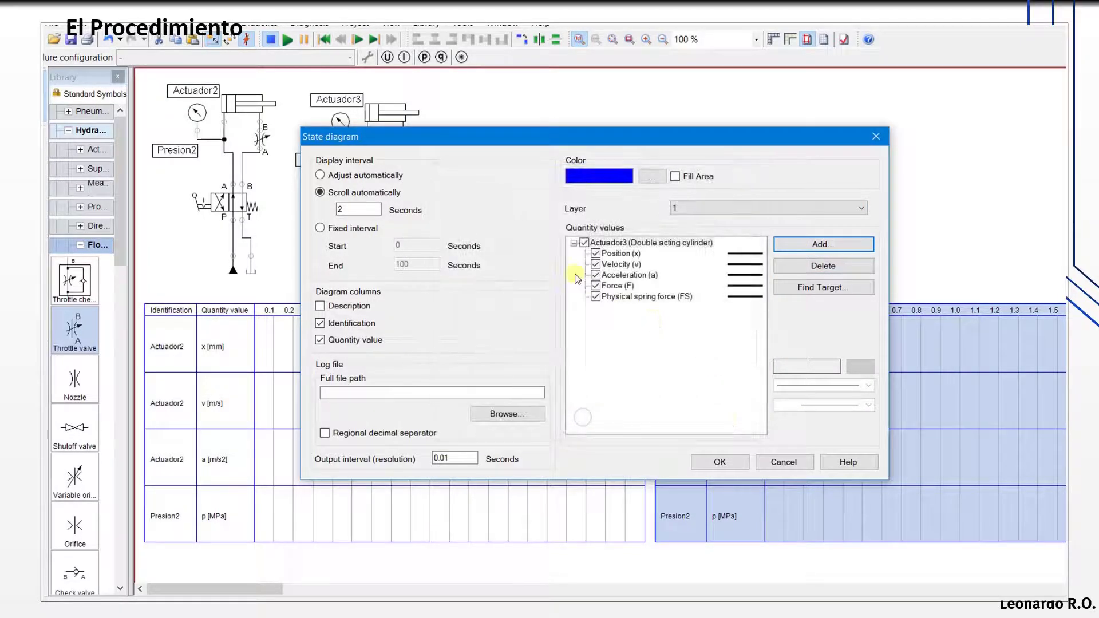
pyautogui.click(596, 285)
pyautogui.click(596, 297)
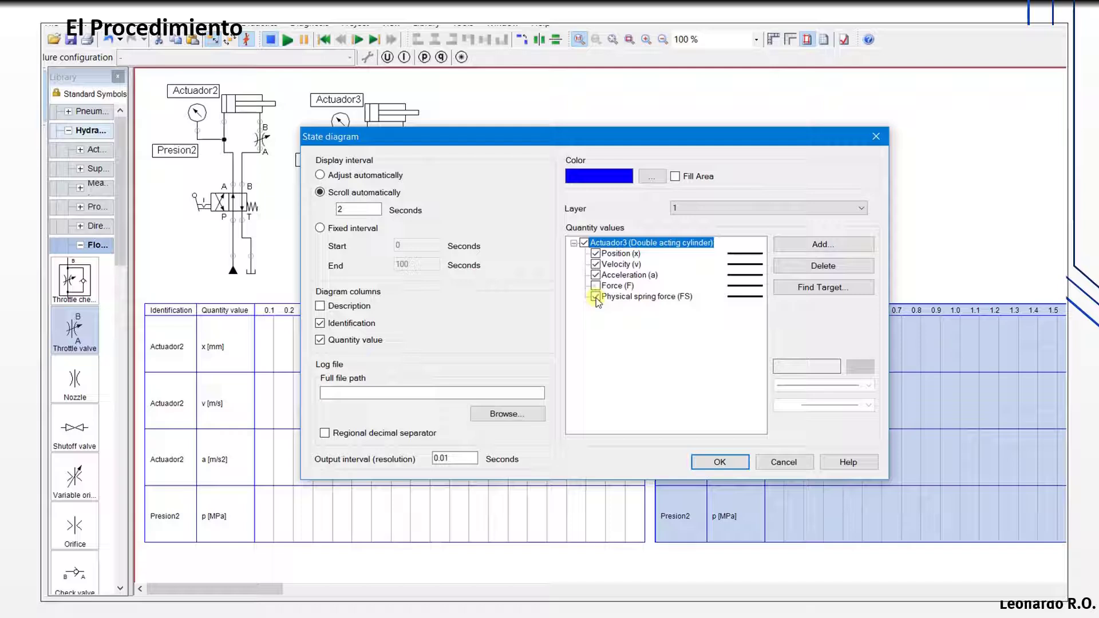
# Step: Colour Actuador3's velocity curve dark green and its acceleration curve blue in the second state diagram
pyautogui.click(621, 265)
pyautogui.click(860, 366)
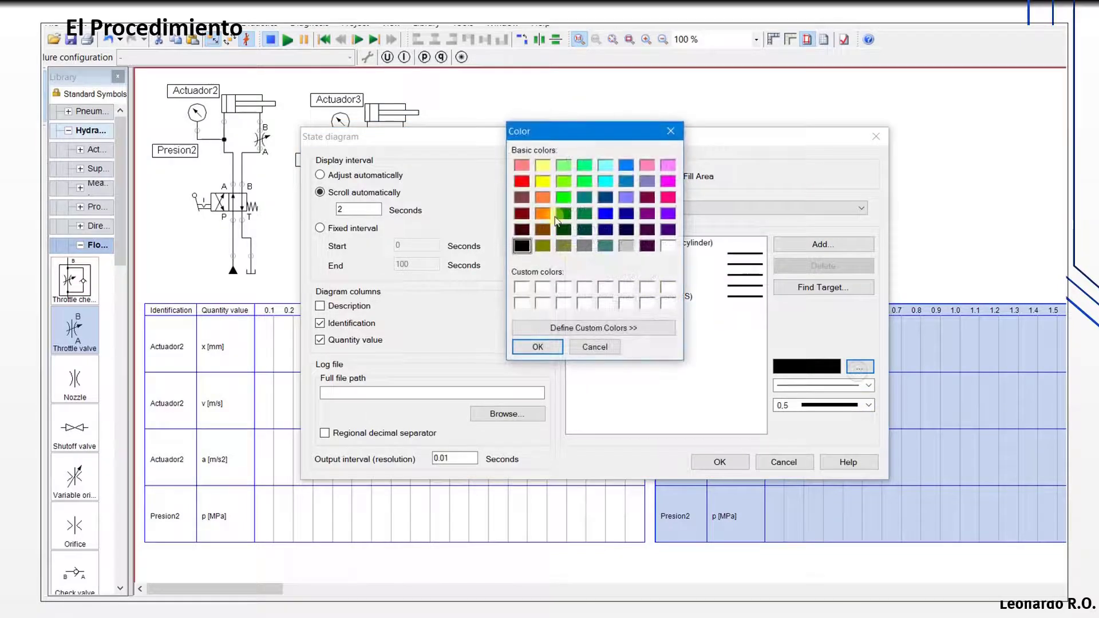
pyautogui.click(561, 215)
pyautogui.click(538, 347)
pyautogui.click(627, 275)
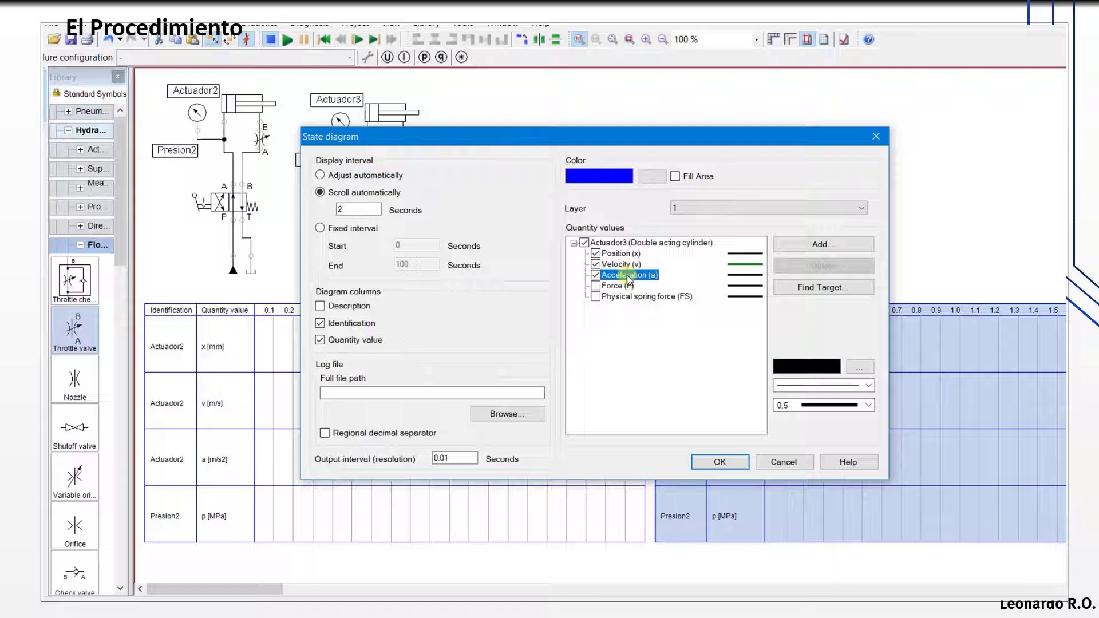
pyautogui.click(858, 367)
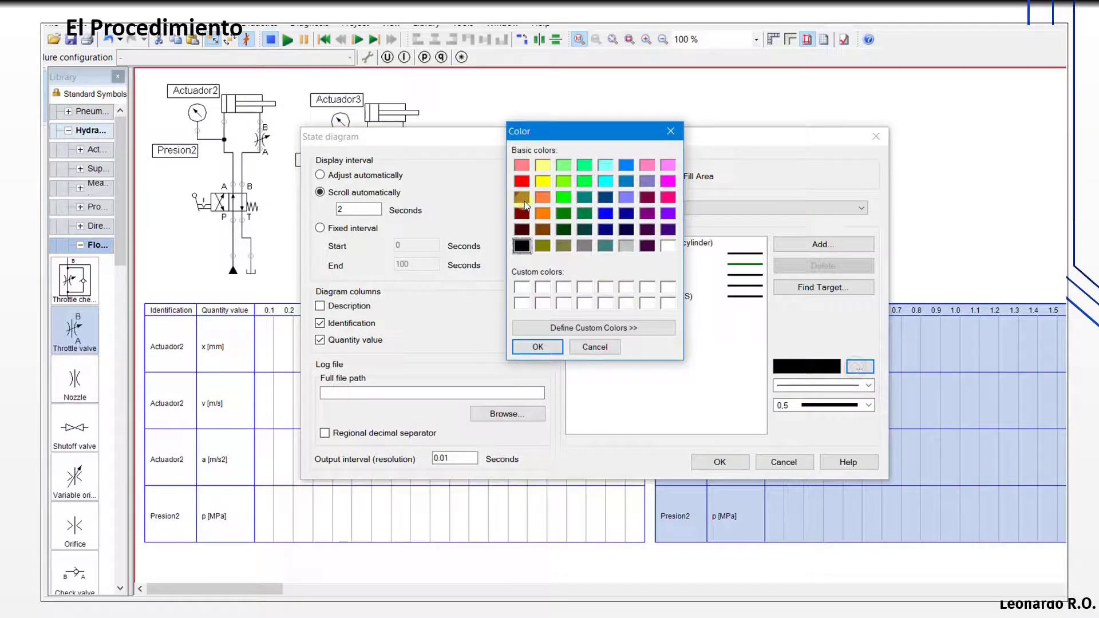
pyautogui.click(606, 213)
pyautogui.click(538, 347)
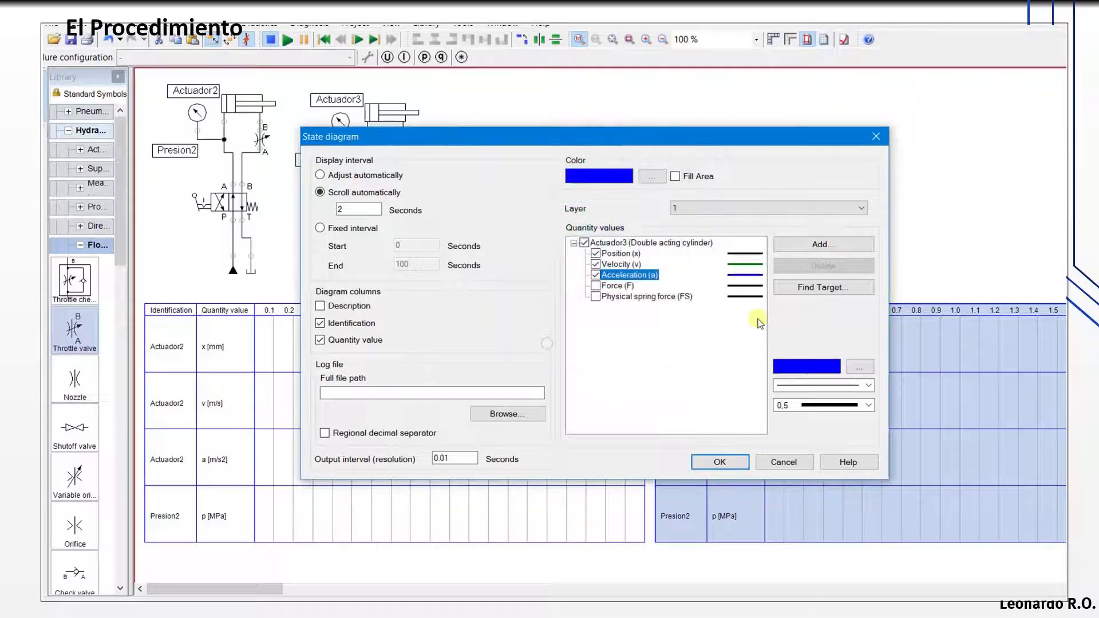
# Step: Add the Presion3 gauge's pressure to the second state diagram and colour its curve red
pyautogui.click(834, 244)
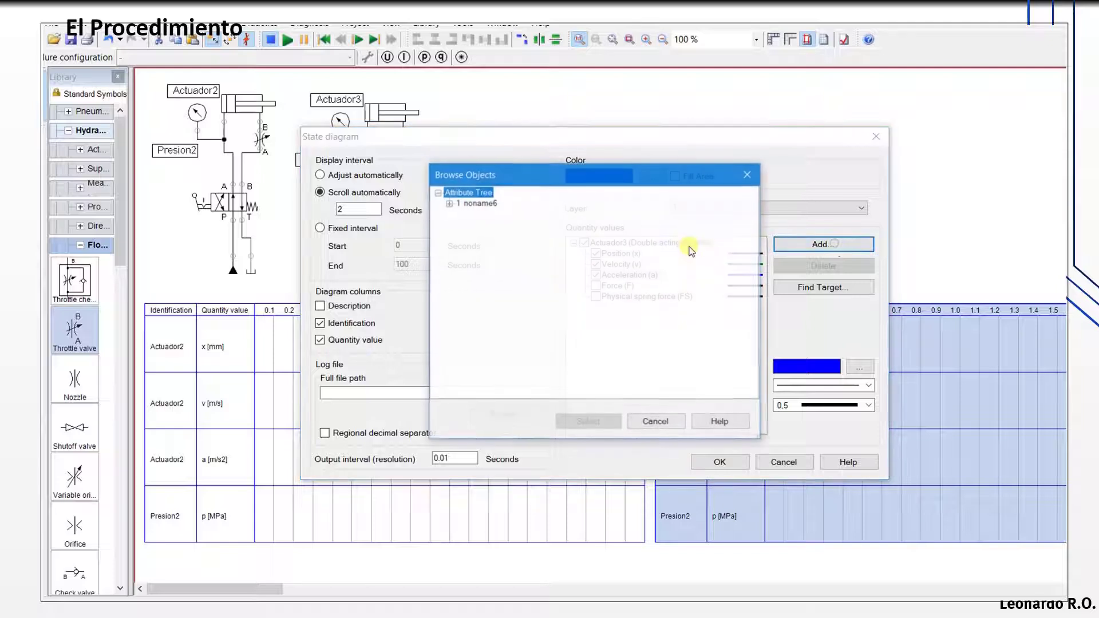
pyautogui.click(449, 204)
pyautogui.click(480, 235)
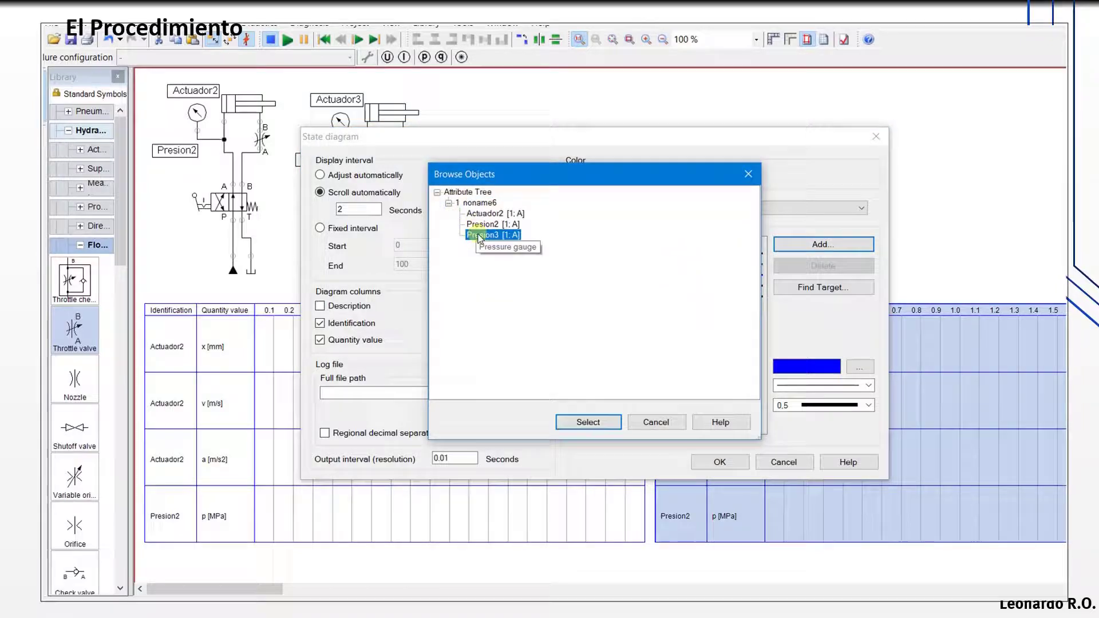
pyautogui.click(596, 425)
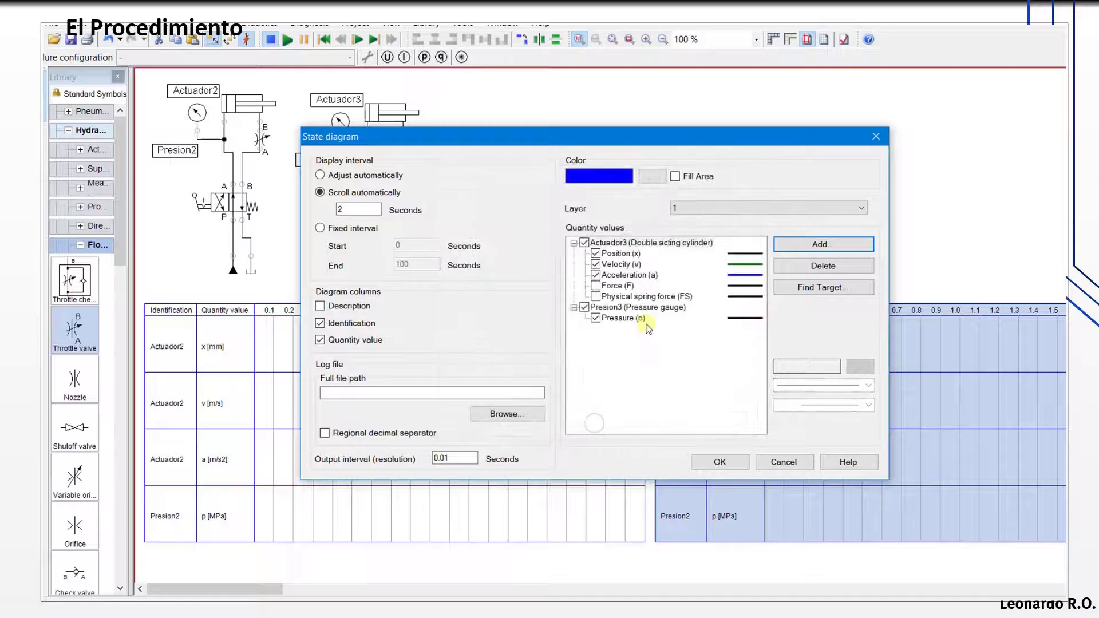
pyautogui.click(621, 318)
pyautogui.click(859, 369)
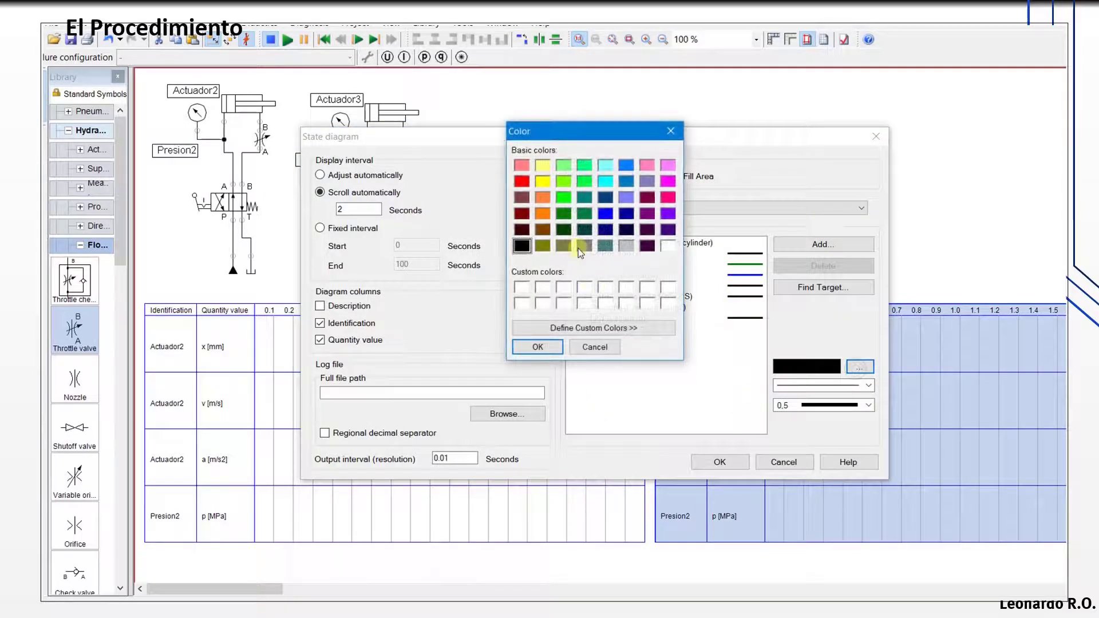
pyautogui.click(521, 182)
pyautogui.click(538, 347)
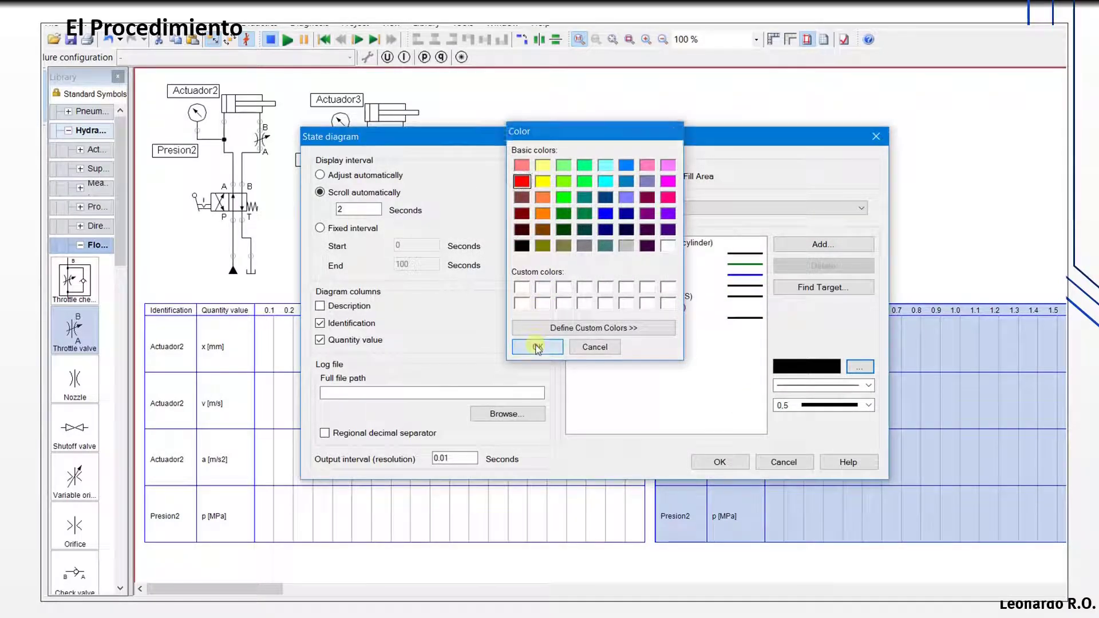
# Step: Move the Actuador3 circuit slightly up towards the level of the Actuador2 circuit and nudge the second state diagram closer to the first
pyautogui.click(722, 461)
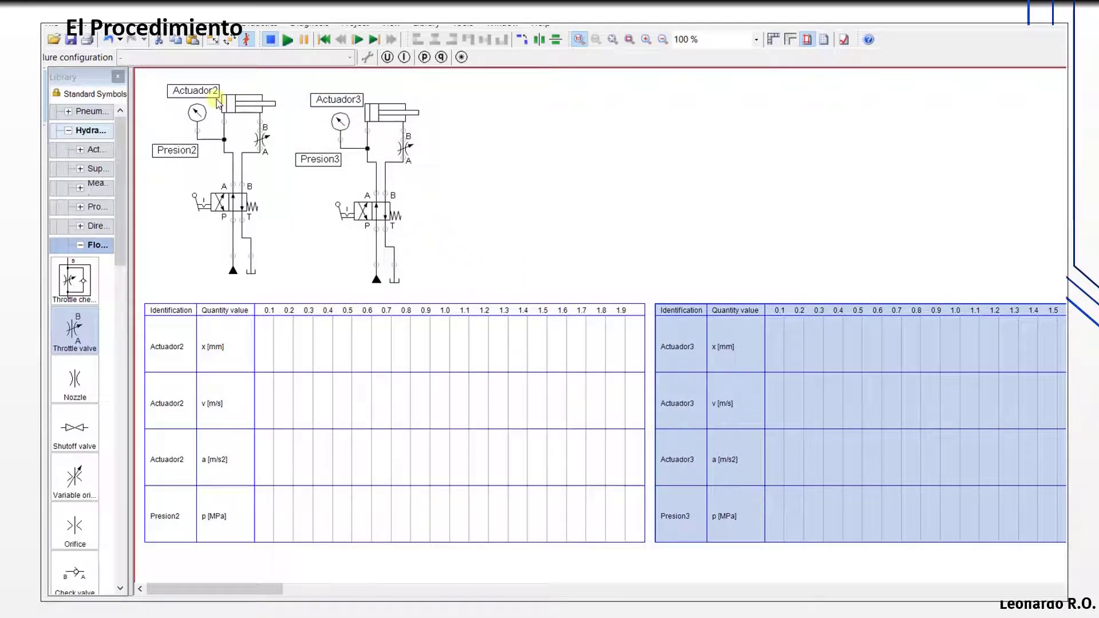
pyautogui.click(395, 276)
pyautogui.moveTo(433, 298); pyautogui.dragTo(294, 81)
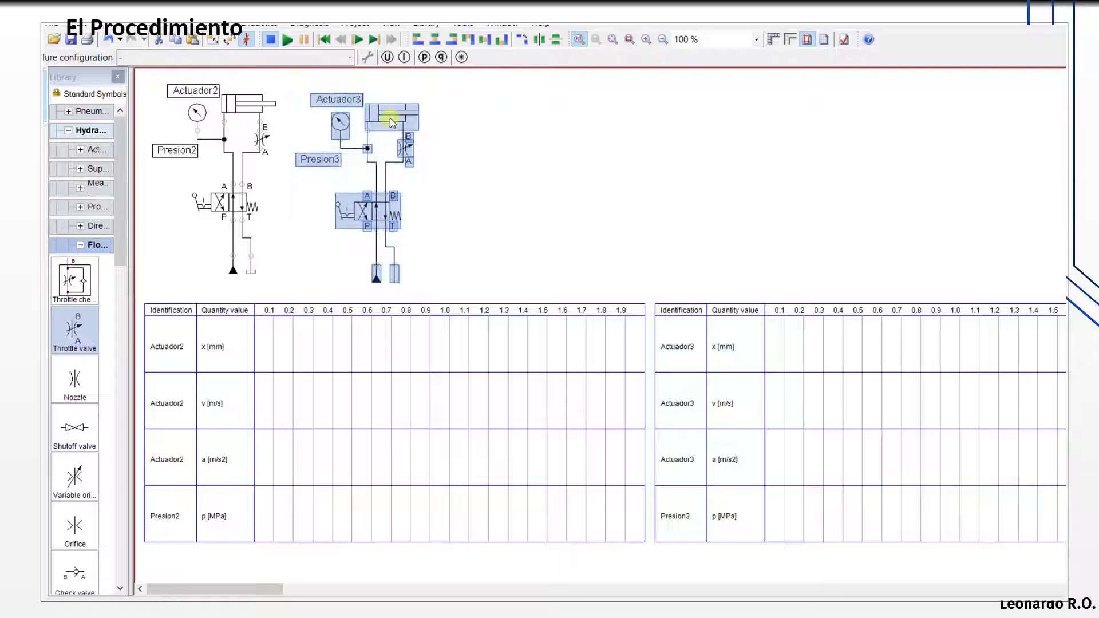
pyautogui.moveTo(390, 118); pyautogui.dragTo(385, 108)
pyautogui.click(441, 142)
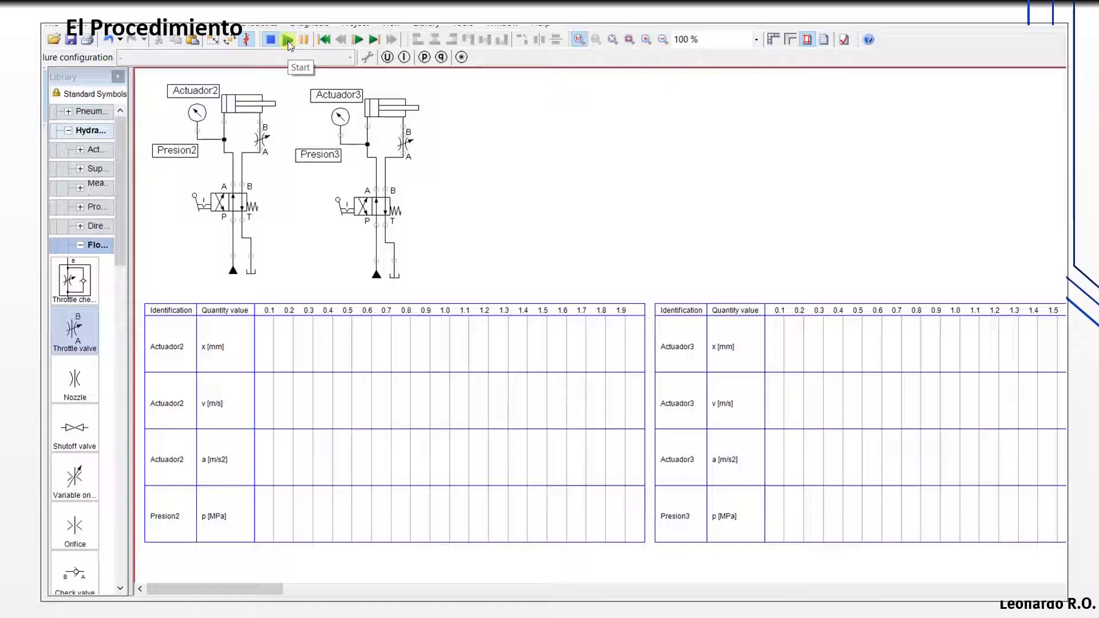
pyautogui.click(726, 336)
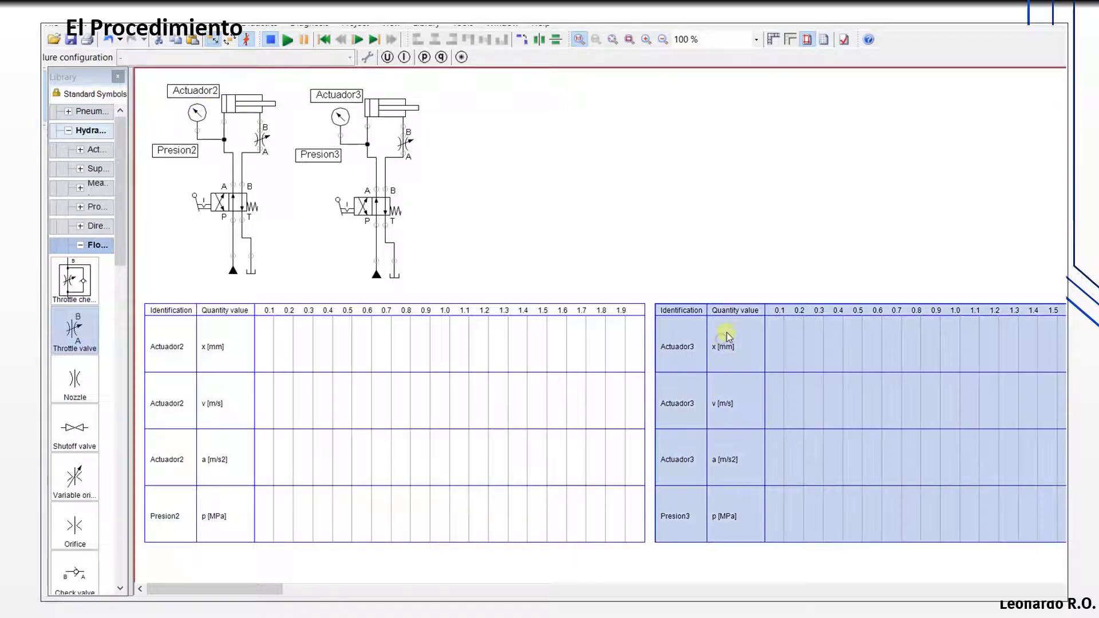
pyautogui.moveTo(724, 332); pyautogui.dragTo(726, 332)
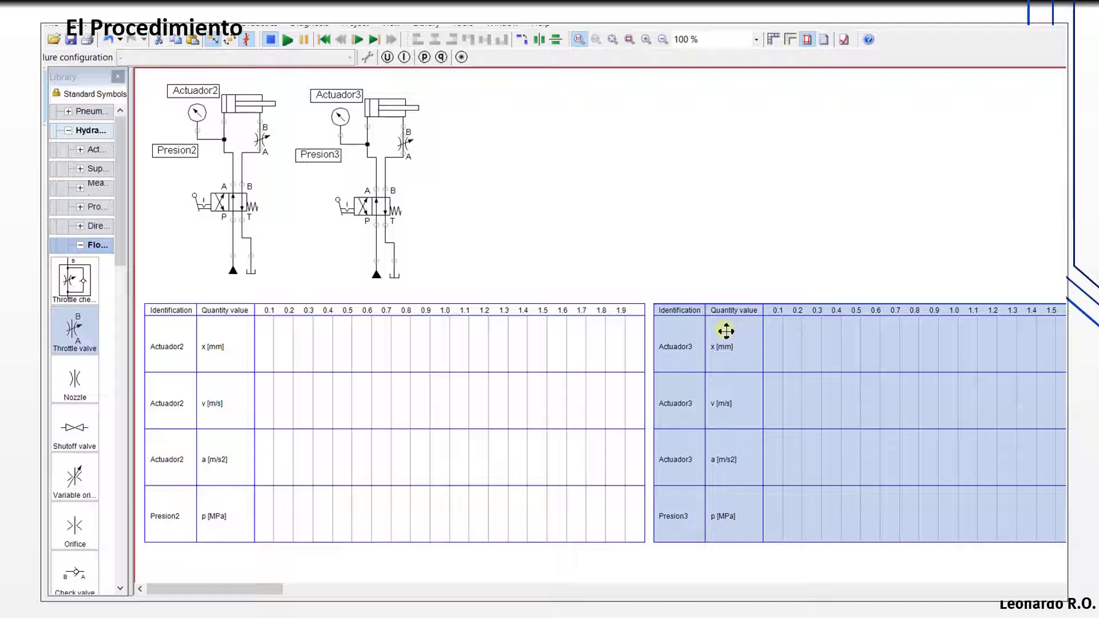
# Step: Run the simulation twice, stopping the second run at about 1.9 s so both state diagrams show the curves from the start
pyautogui.click(288, 41)
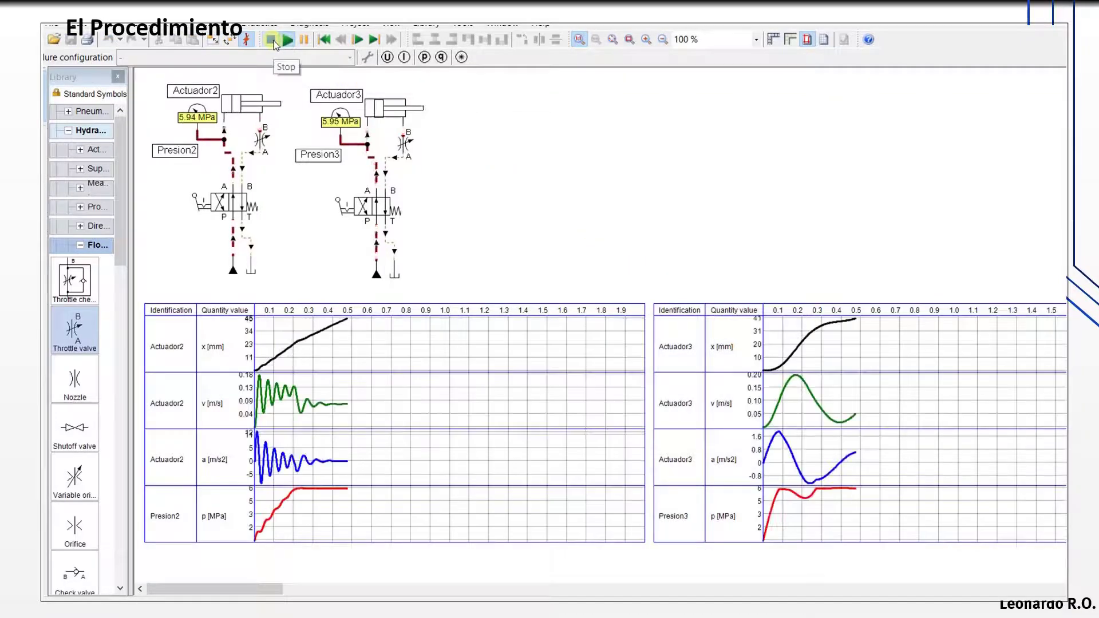
pyautogui.click(272, 40)
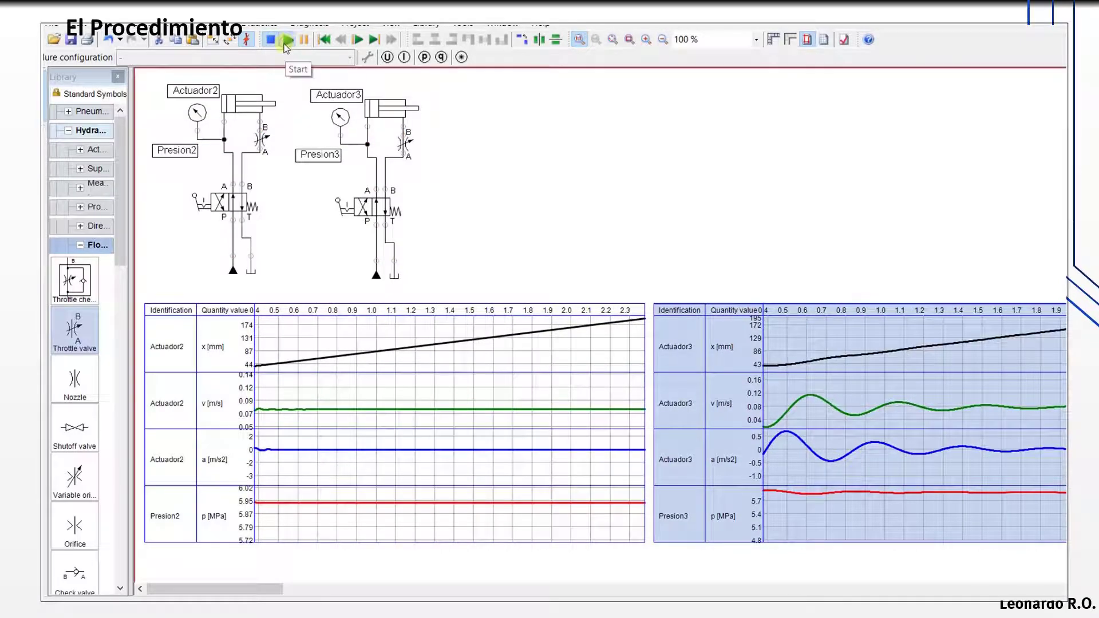
pyautogui.click(287, 40)
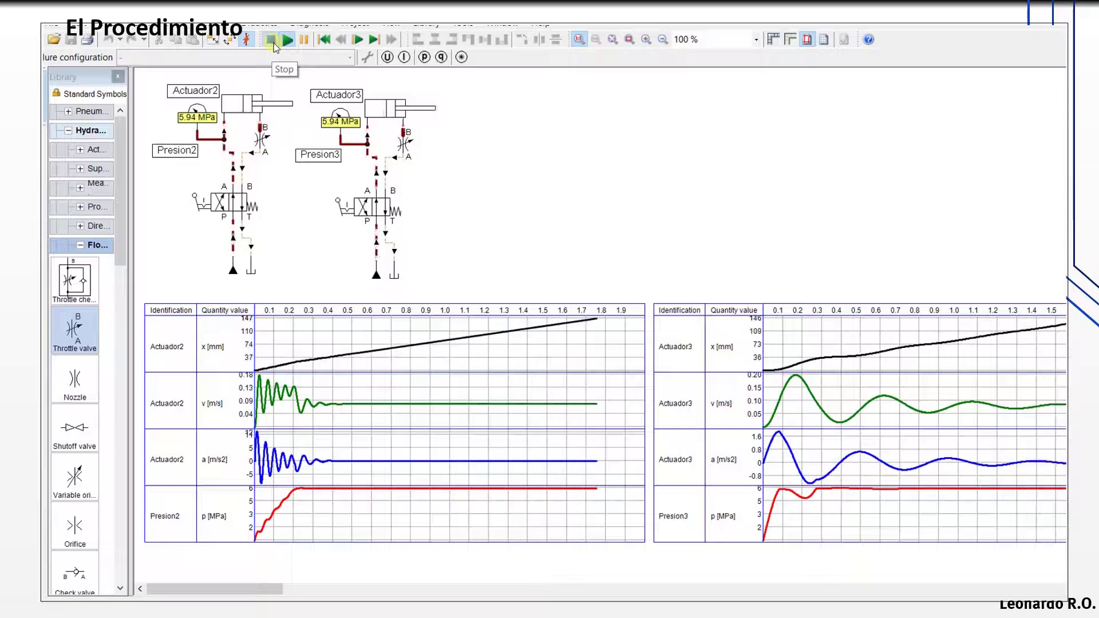
pyautogui.click(273, 41)
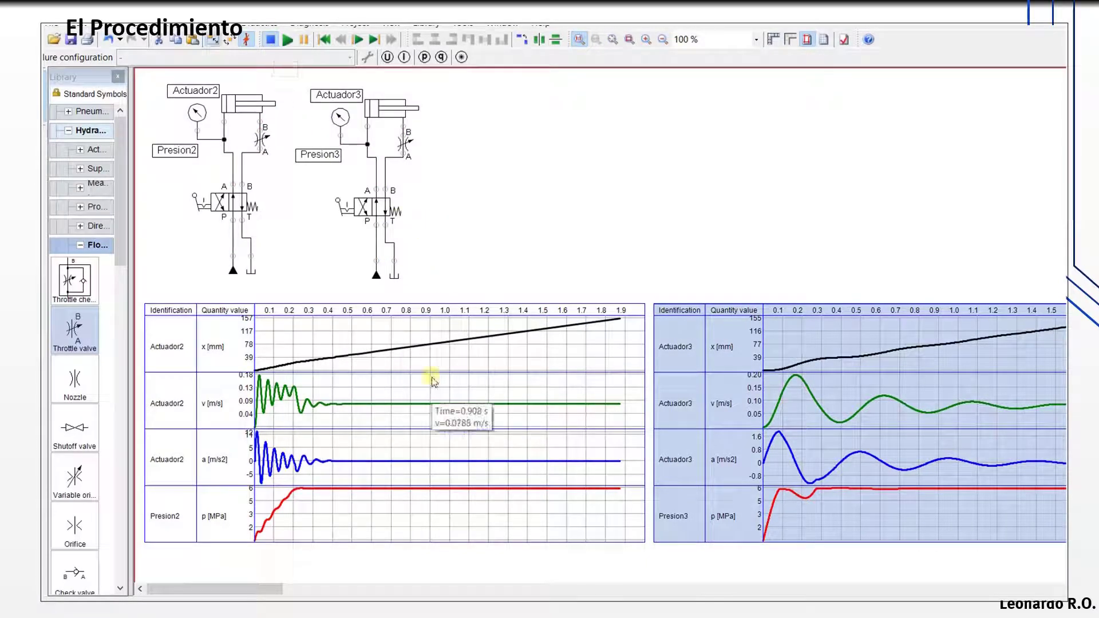
pyautogui.moveTo(412, 374)
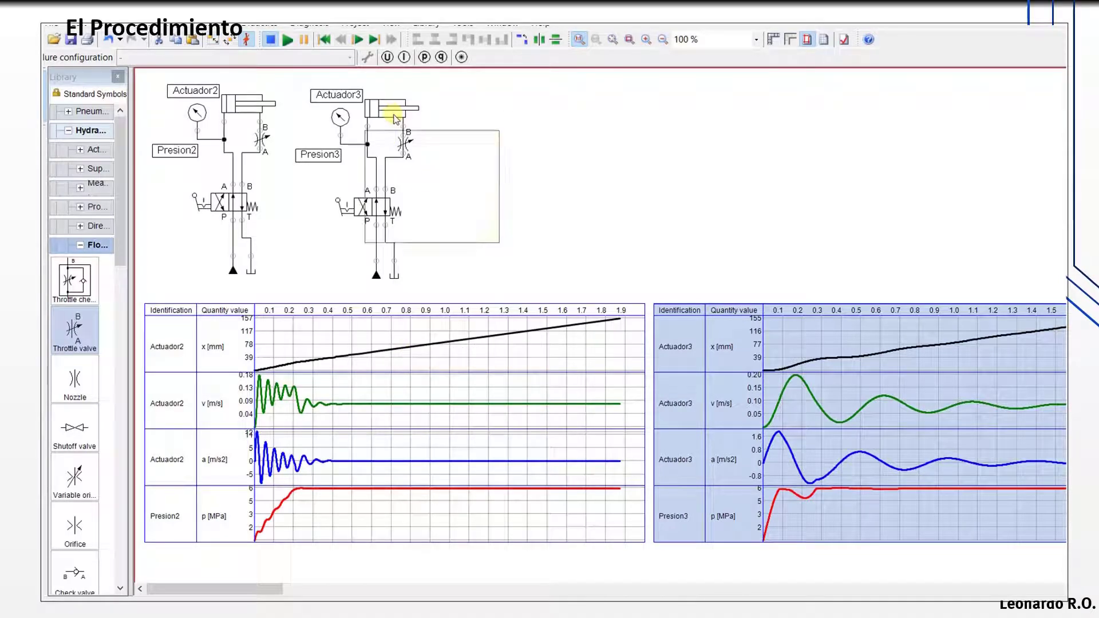
pyautogui.moveTo(395, 118)
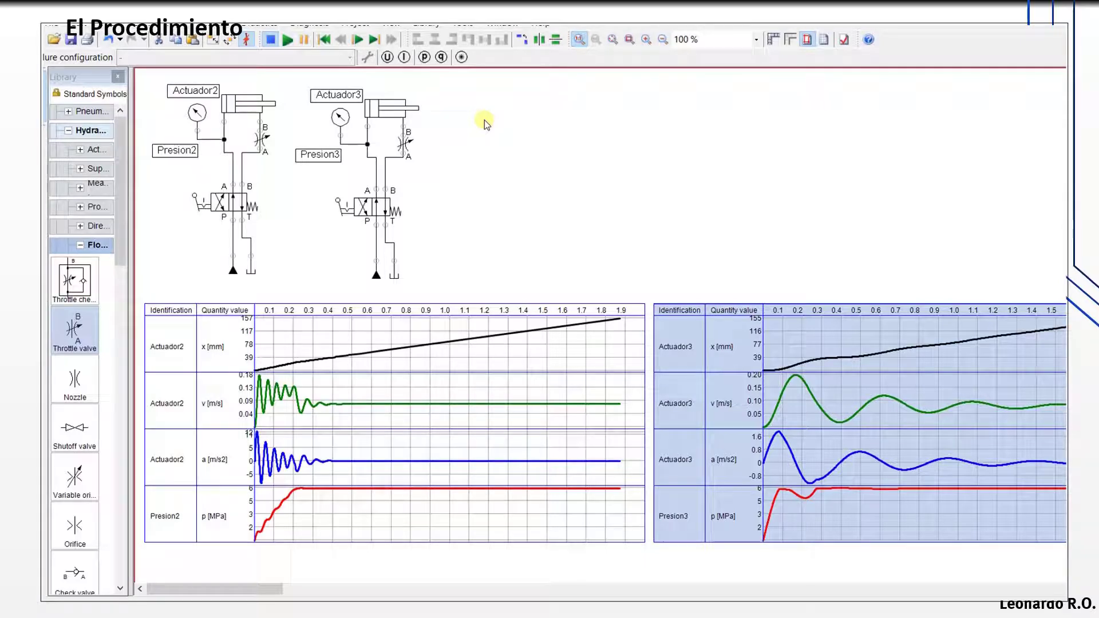
pyautogui.moveTo(362, 366)
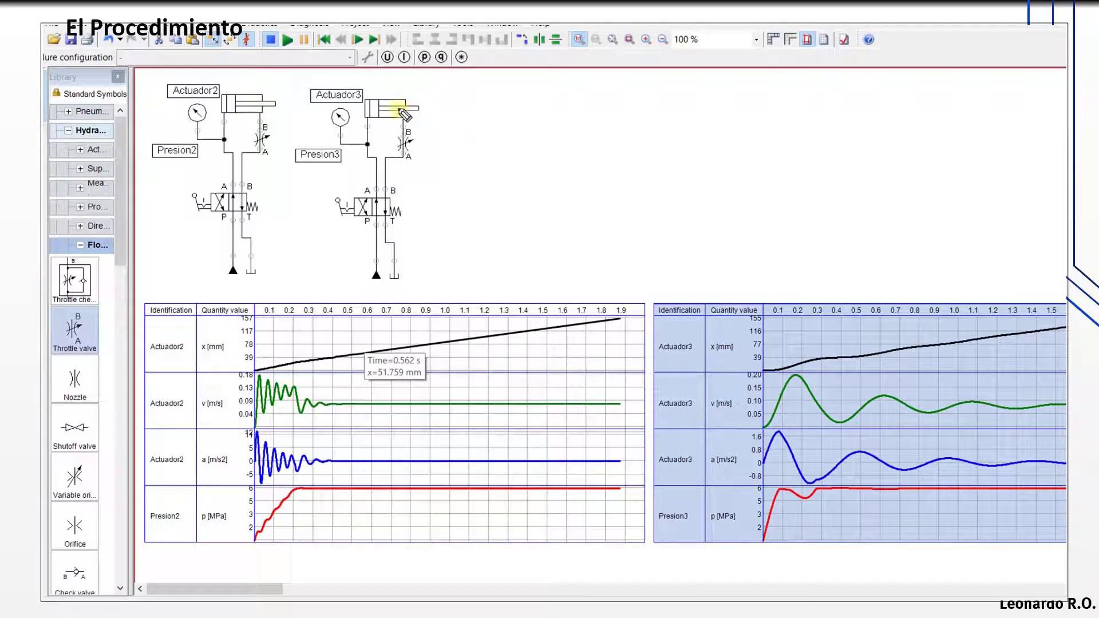
# Step: Mark Actuador3 and Actuador2 with pink pen dots and handwrite the formula F = P·A beside the circuits
pyautogui.click(366, 90)
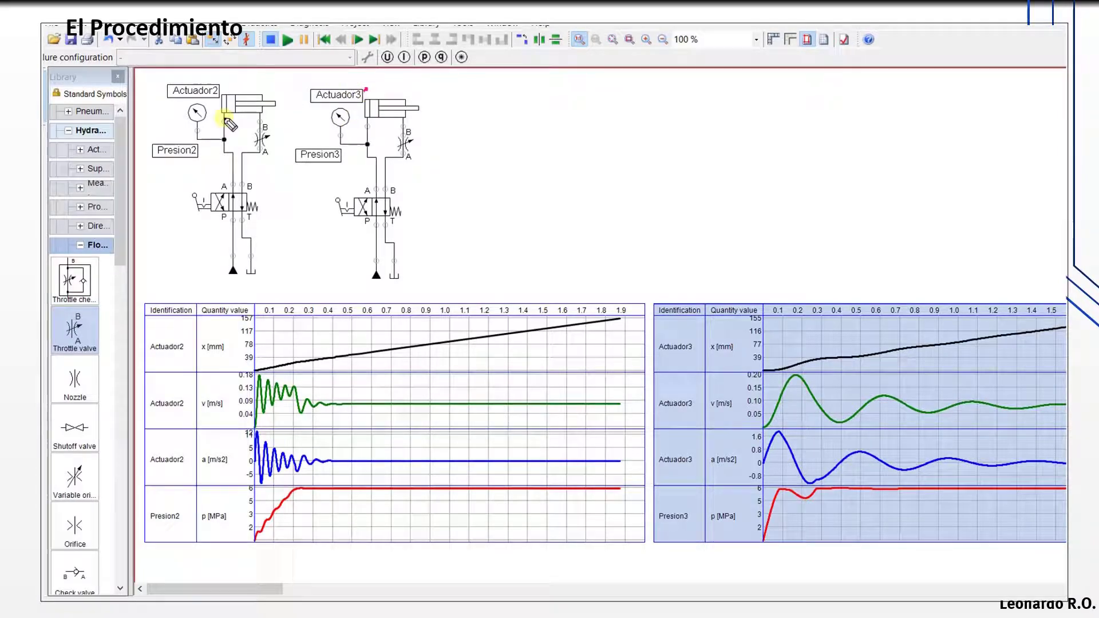
pyautogui.click(222, 84)
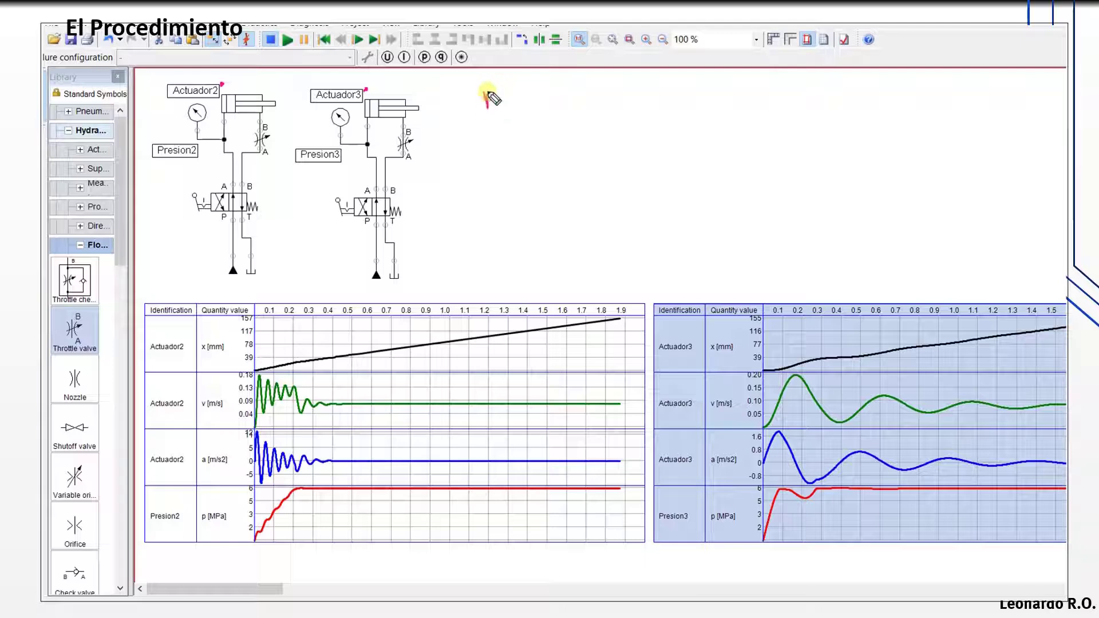
pyautogui.moveTo(488, 92); pyautogui.dragTo(494, 90)
pyautogui.moveTo(483, 100); pyautogui.dragTo(509, 96)
pyautogui.moveTo(501, 104)
pyautogui.mouseDown()
pyautogui.moveTo(517, 92)
pyautogui.moveTo(549, 100)
pyautogui.mouseUp()
pyautogui.click(529, 98)
pyautogui.moveTo(537, 93); pyautogui.dragTo(547, 91)
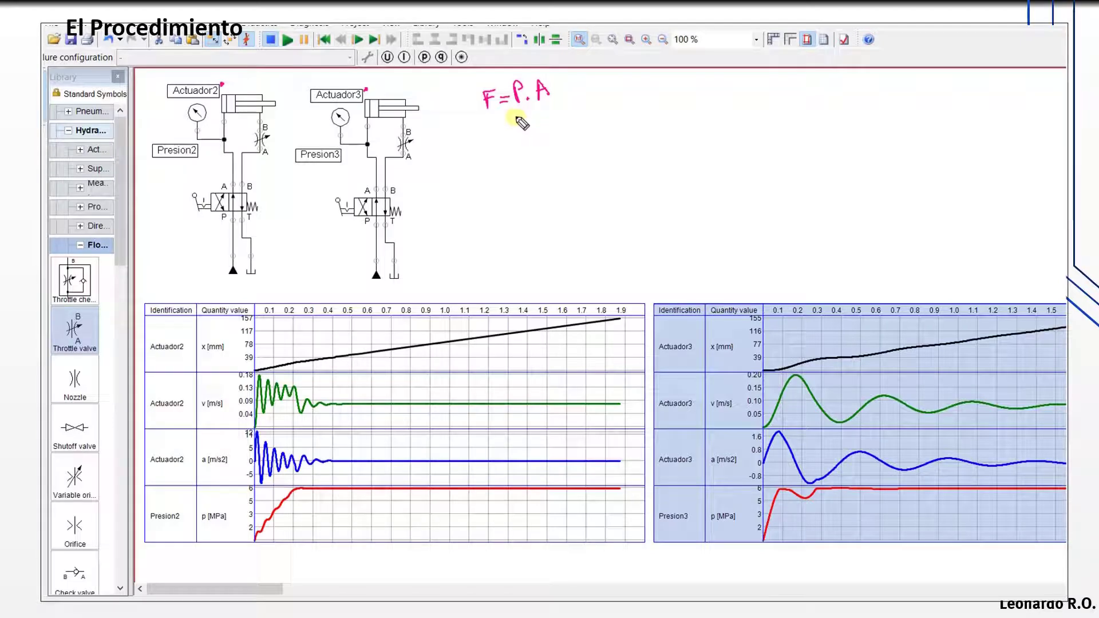
# Step: Handwrite 6 MPa · 0.000201 m² under the F = P·A formula and draw a brace beneath the area value
pyautogui.moveTo(513, 118)
pyautogui.mouseDown()
pyautogui.moveTo(513, 133)
pyautogui.moveTo(571, 122)
pyautogui.mouseUp()
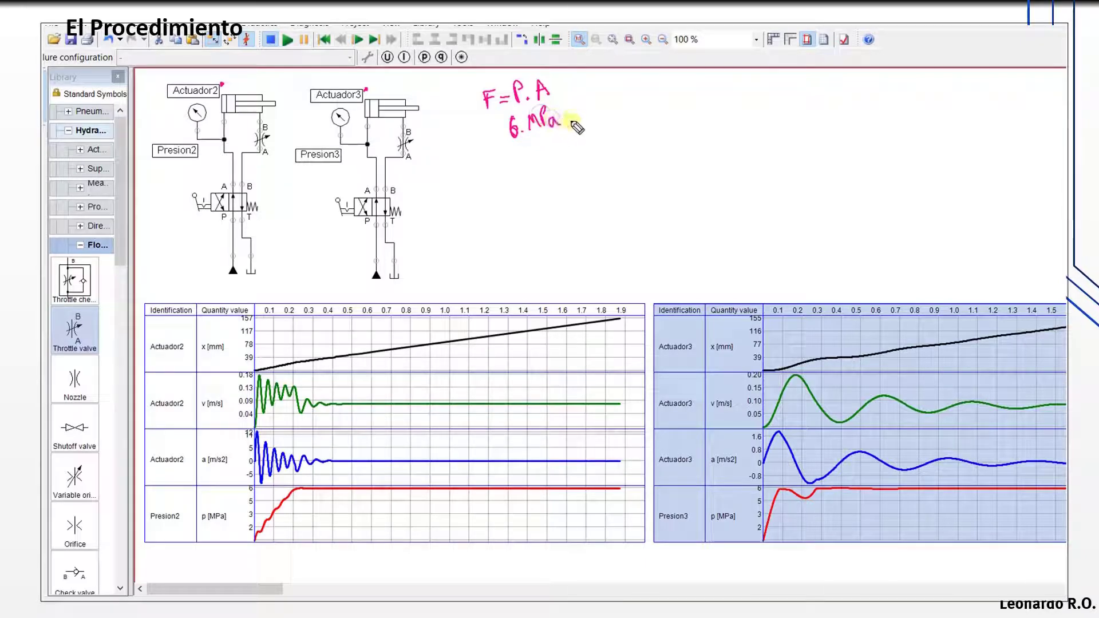
pyautogui.click(570, 119)
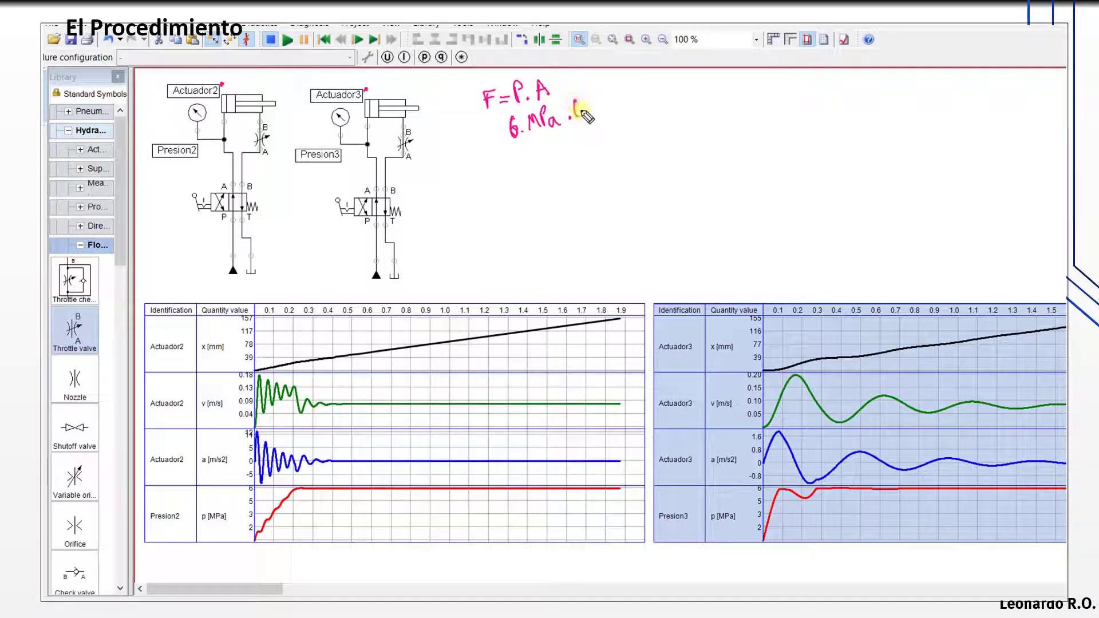
pyautogui.moveTo(582, 110); pyautogui.dragTo(588, 110)
pyautogui.moveTo(595, 112)
pyautogui.mouseDown()
pyautogui.moveTo(605, 99)
pyautogui.moveTo(653, 103)
pyautogui.moveTo(666, 83)
pyautogui.mouseUp()
pyautogui.moveTo(631, 114); pyautogui.dragTo(679, 98)
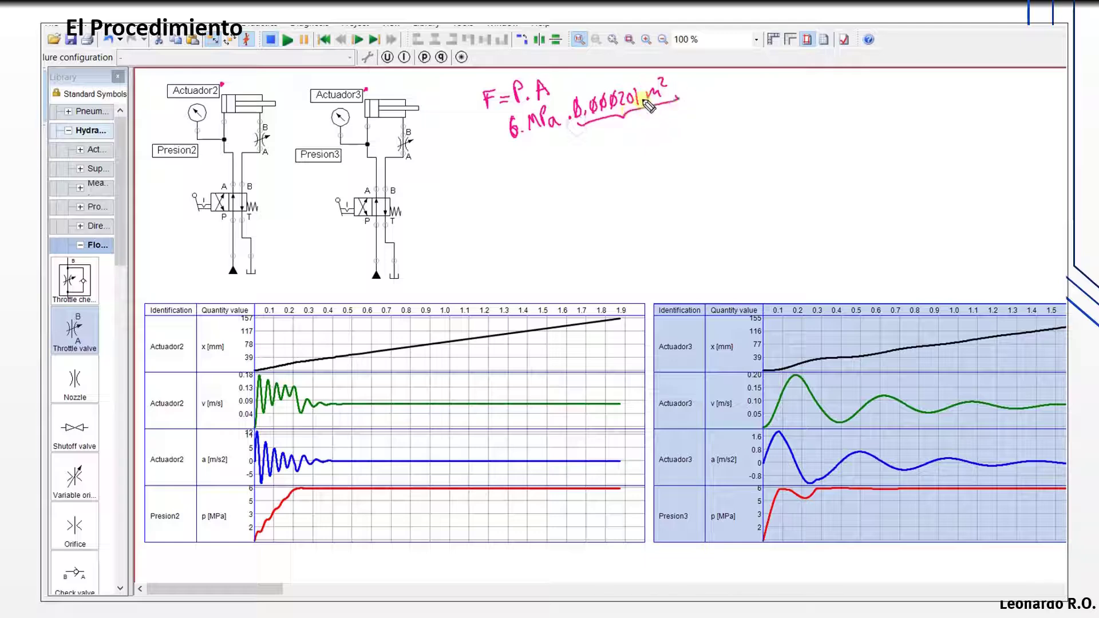
# Step: Handwrite F ≅ 1206 N below the substituted formula and underline it twice with a bracketed line
pyautogui.moveTo(504, 163)
pyautogui.mouseDown()
pyautogui.moveTo(525, 171)
pyautogui.moveTo(533, 152)
pyautogui.mouseUp()
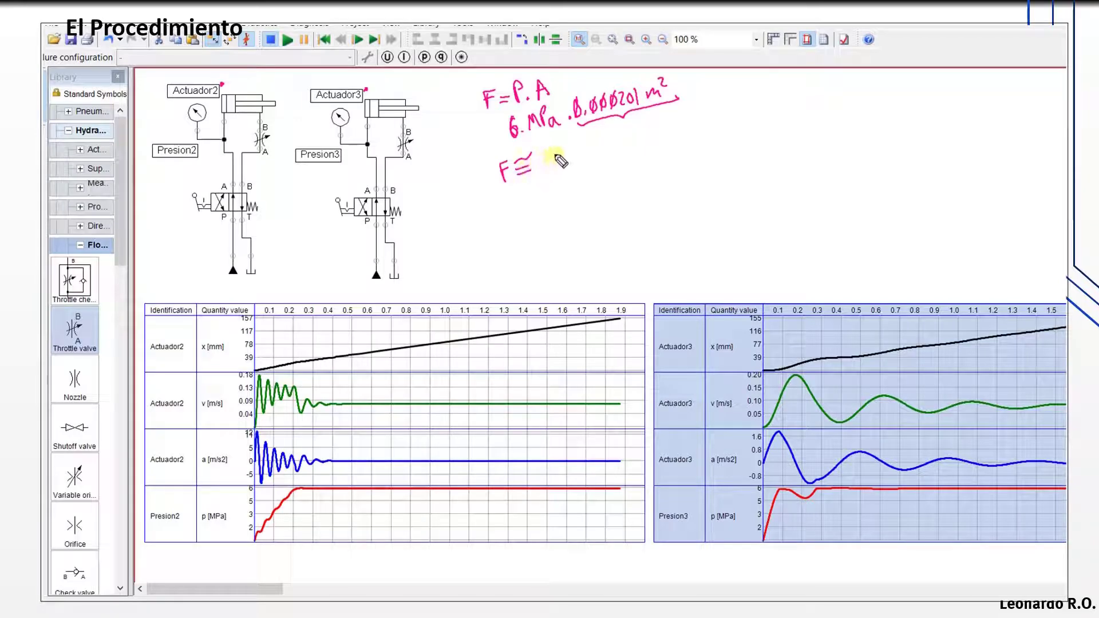
pyautogui.moveTo(548, 152)
pyautogui.mouseDown()
pyautogui.moveTo(609, 145)
pyautogui.moveTo(607, 135)
pyautogui.mouseUp()
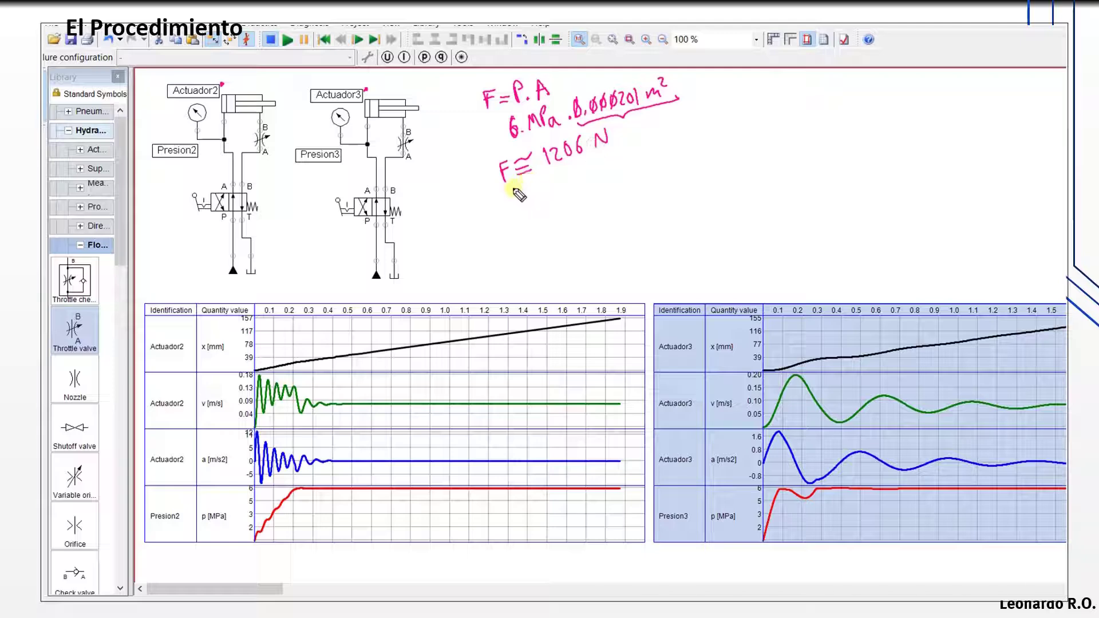
pyautogui.moveTo(505, 192); pyautogui.dragTo(626, 152)
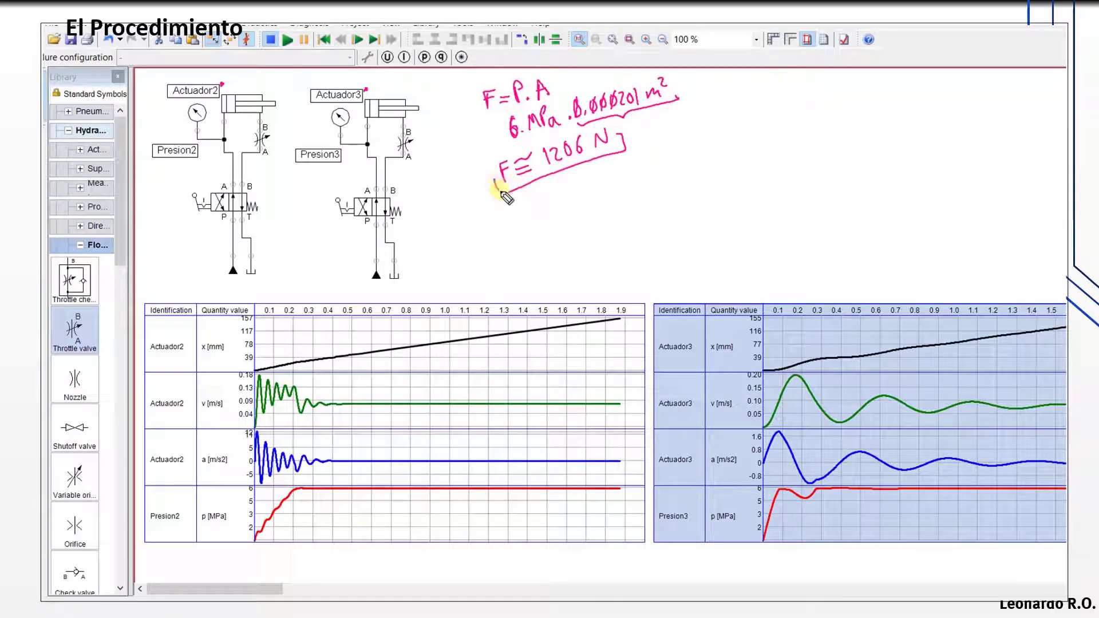
pyautogui.moveTo(498, 188); pyautogui.dragTo(625, 148)
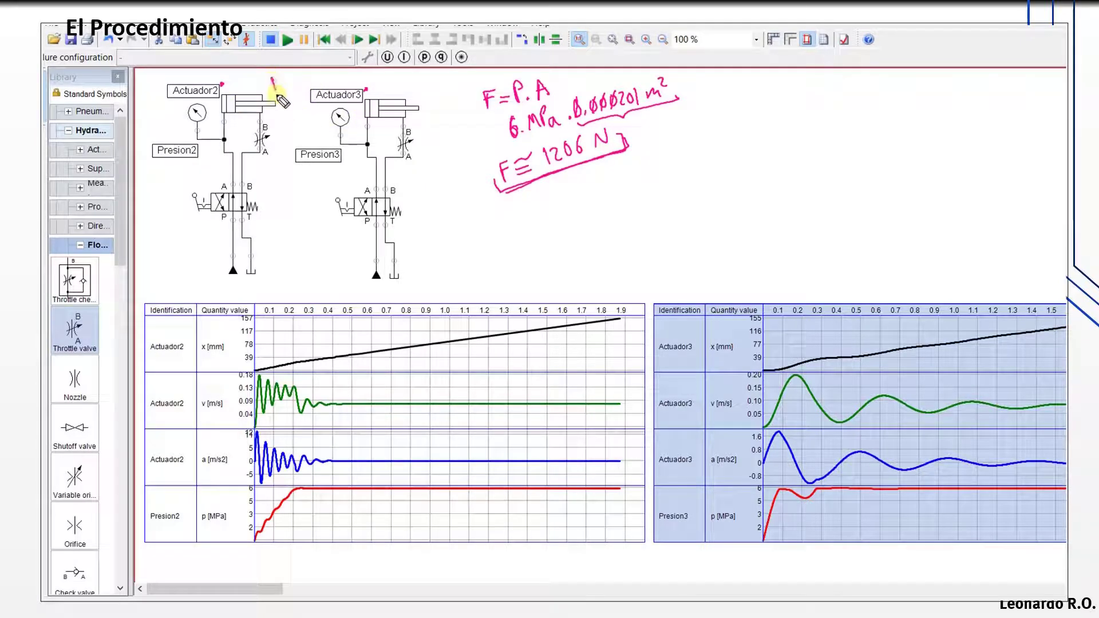
# Step: Handwrite and underline the moving masses above the cylinders: 10 kg at Actuador2 and 500 kg at Actuador3
pyautogui.moveTo(285, 77); pyautogui.dragTo(286, 89)
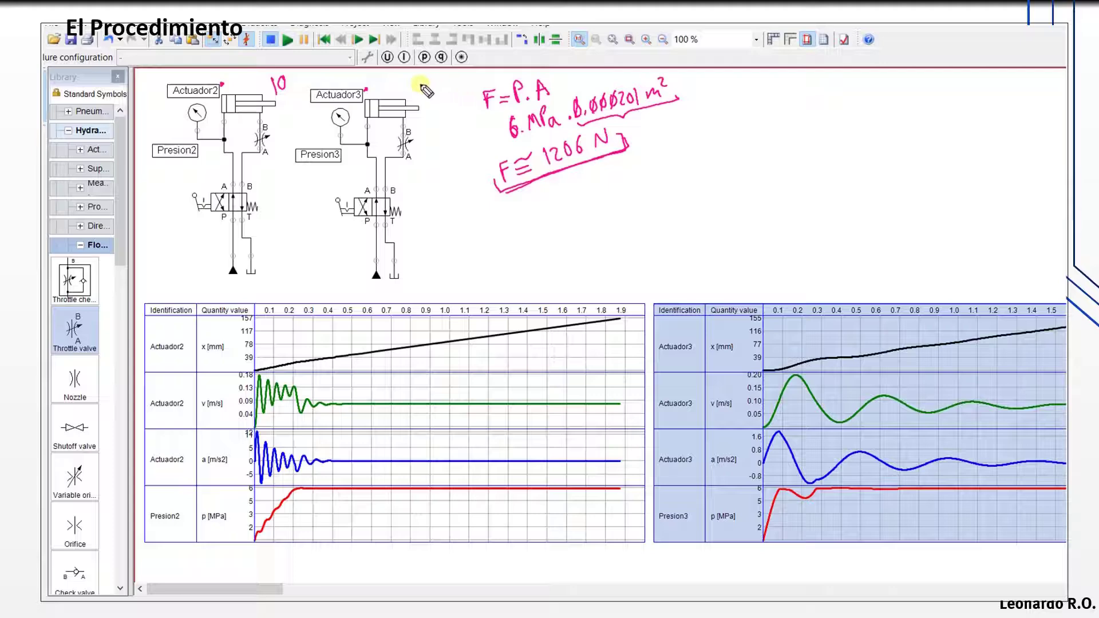
pyautogui.moveTo(416, 81)
pyautogui.mouseDown()
pyautogui.moveTo(422, 93)
pyautogui.moveTo(447, 91)
pyautogui.mouseUp()
pyautogui.moveTo(452, 78); pyautogui.dragTo(456, 93)
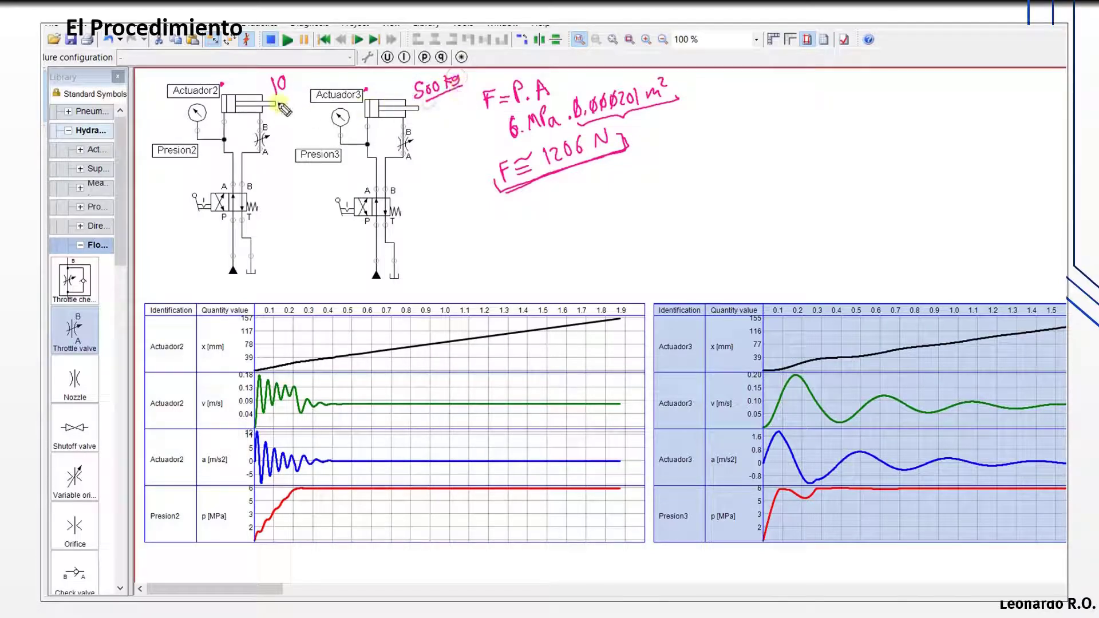
pyautogui.moveTo(290, 73); pyautogui.dragTo(290, 92)
pyautogui.moveTo(297, 74); pyautogui.dragTo(299, 91)
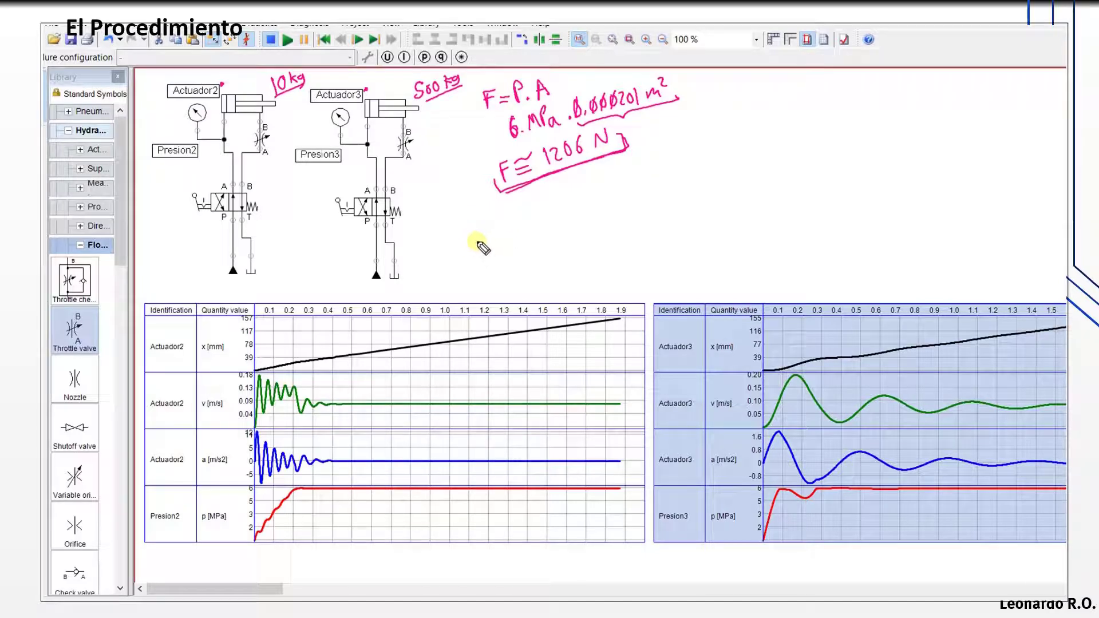
# Step: Handwrite F = m·a below the force result, underline it, and write the rearranged form a = F/m beside it
pyautogui.moveTo(487, 228)
pyautogui.mouseDown()
pyautogui.moveTo(480, 245)
pyautogui.moveTo(486, 230)
pyautogui.moveTo(491, 243)
pyautogui.moveTo(560, 217)
pyautogui.mouseUp()
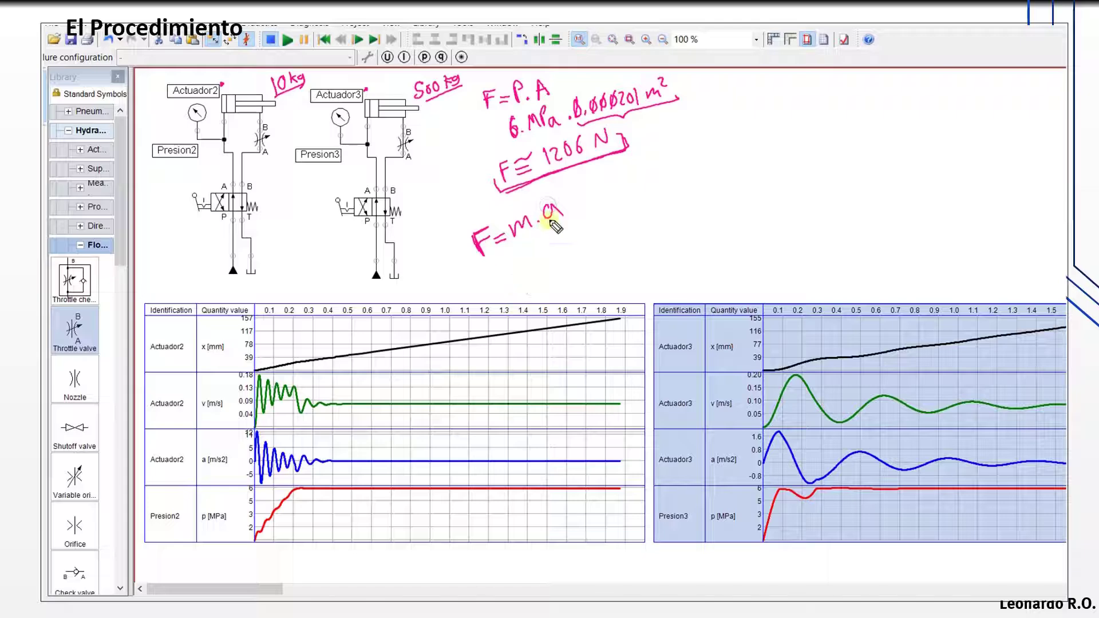
pyautogui.moveTo(475, 255)
pyautogui.mouseDown()
pyautogui.moveTo(567, 219)
pyautogui.moveTo(600, 227)
pyautogui.moveTo(631, 204)
pyautogui.mouseUp()
pyautogui.moveTo(621, 217); pyautogui.dragTo(643, 178)
pyautogui.moveTo(658, 170)
pyautogui.mouseDown()
pyautogui.moveTo(648, 204)
pyautogui.moveTo(672, 189)
pyautogui.mouseUp()
pyautogui.moveTo(672, 189); pyautogui.dragTo(686, 186)
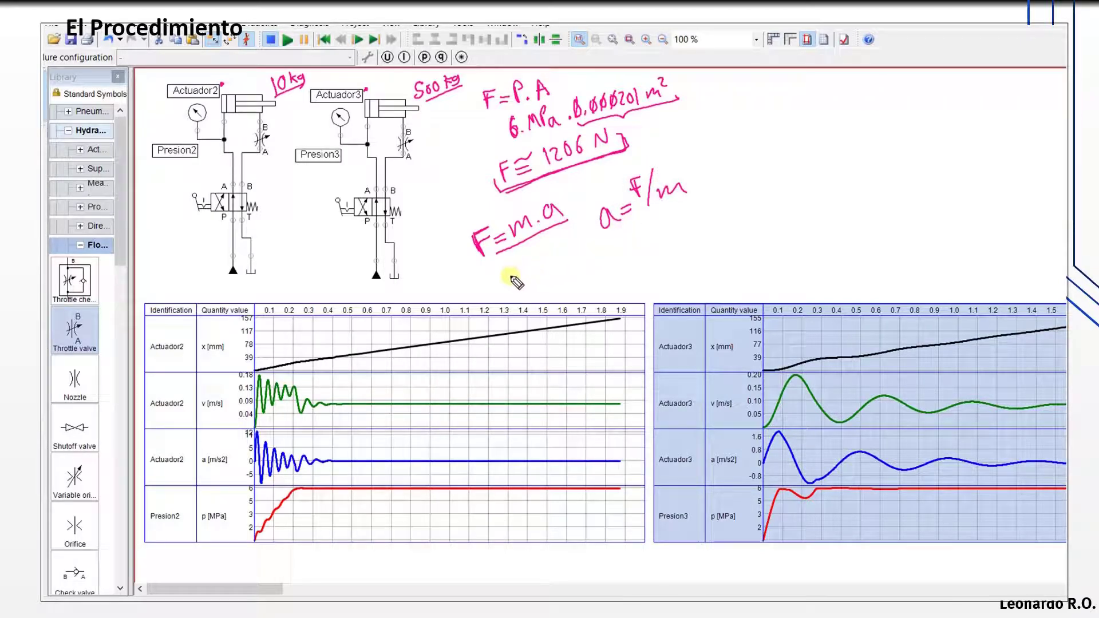
# Step: Handwrite a1 with m1 = 10 kg above the first state diagram and a2 with m2 = 500 kg above the second
pyautogui.moveTo(527, 271); pyautogui.dragTo(528, 279)
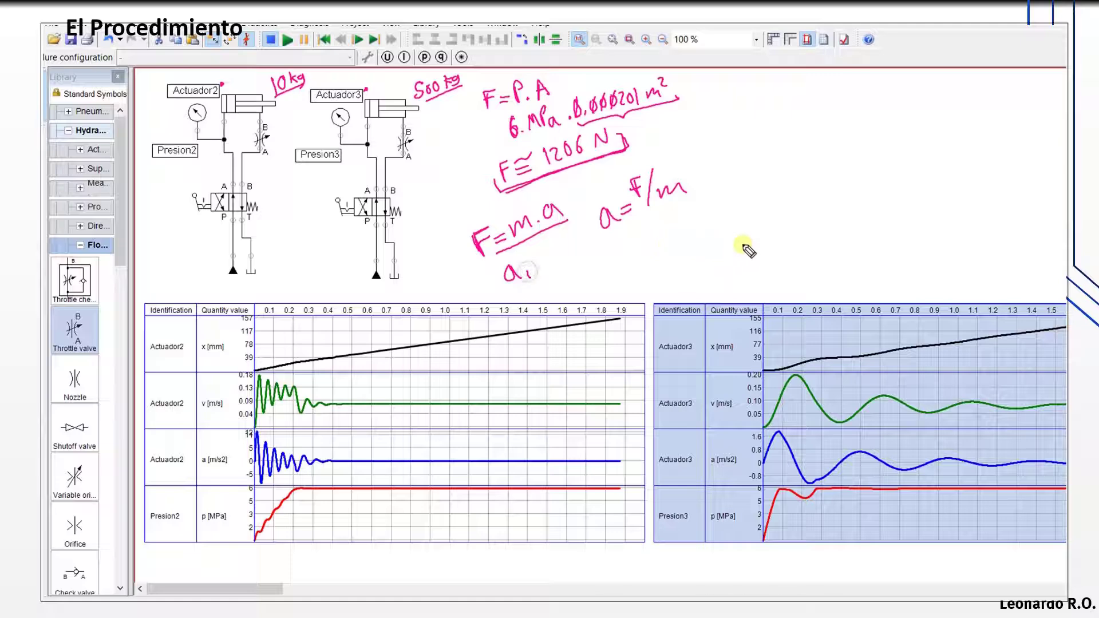
pyautogui.moveTo(749, 237)
pyautogui.mouseDown()
pyautogui.moveTo(742, 252)
pyautogui.moveTo(768, 260)
pyautogui.mouseUp()
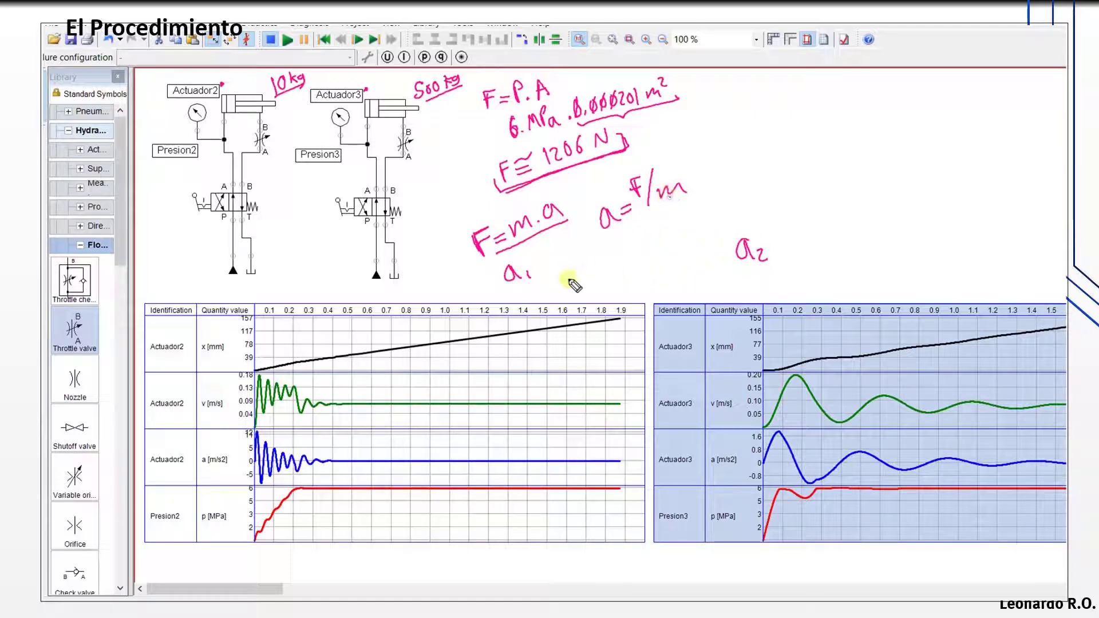
pyautogui.moveTo(543, 292); pyautogui.dragTo(600, 272)
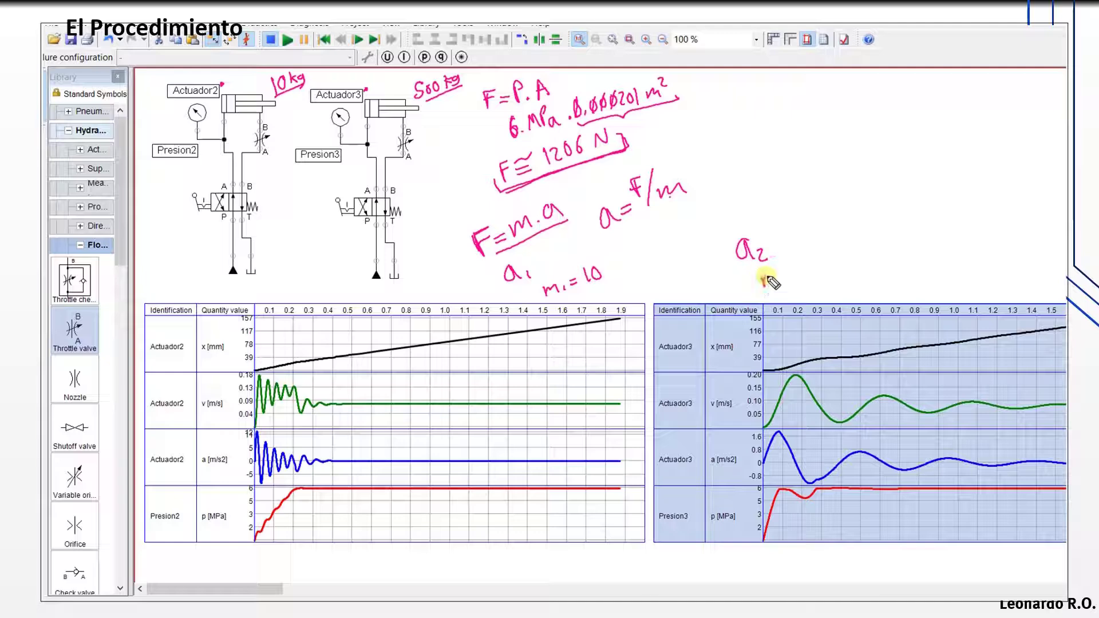
pyautogui.moveTo(763, 281); pyautogui.dragTo(793, 282)
pyautogui.moveTo(609, 263)
pyautogui.mouseDown()
pyautogui.moveTo(609, 279)
pyautogui.moveTo(625, 282)
pyautogui.mouseUp()
pyautogui.moveTo(797, 278); pyautogui.dragTo(810, 271)
pyautogui.moveTo(819, 265); pyautogui.dragTo(864, 270)
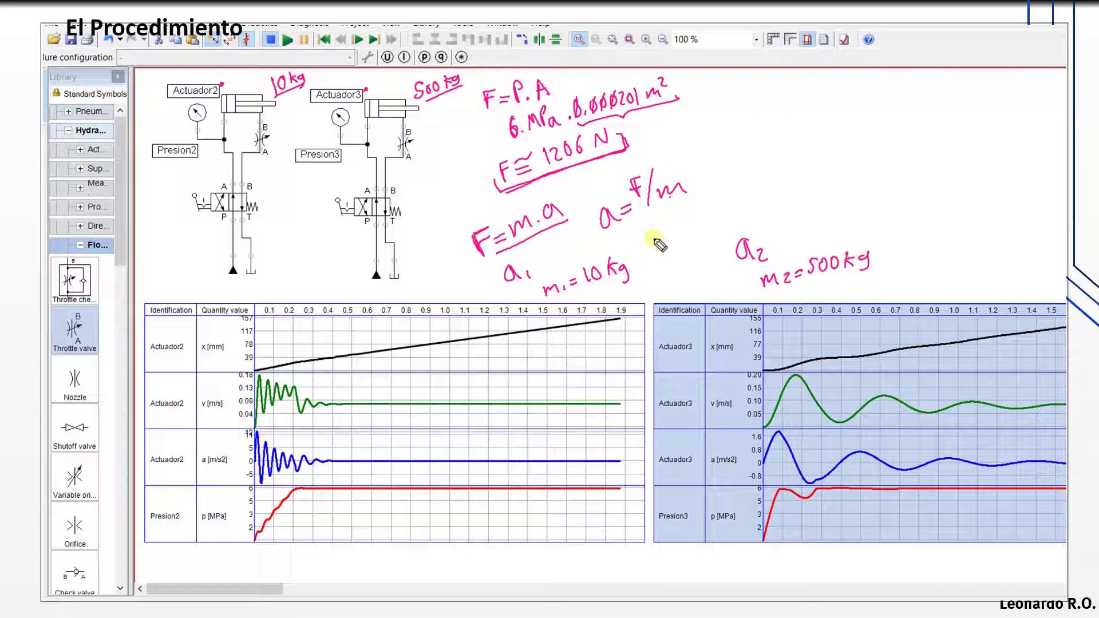
# Step: Handwrite the comparison a1 > a2 above the second state diagram and underline it
pyautogui.moveTo(774, 162)
pyautogui.mouseDown()
pyautogui.moveTo(763, 172)
pyautogui.moveTo(796, 186)
pyautogui.mouseUp()
pyautogui.moveTo(843, 157)
pyautogui.mouseDown()
pyautogui.moveTo(827, 172)
pyautogui.moveTo(857, 182)
pyautogui.mouseUp()
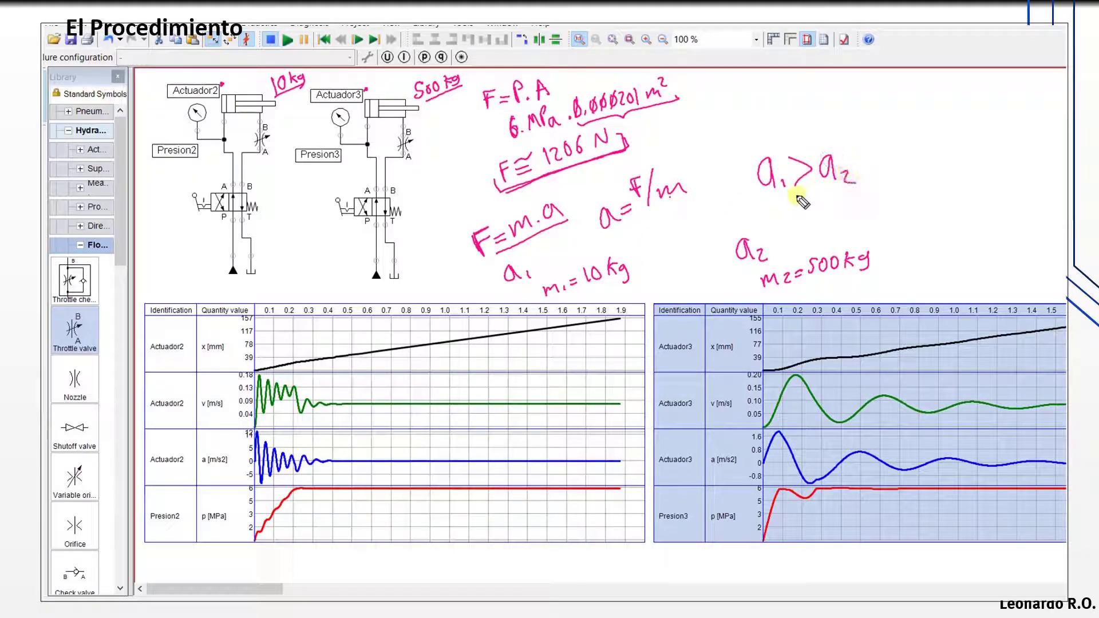
pyautogui.moveTo(760, 199); pyautogui.dragTo(858, 197)
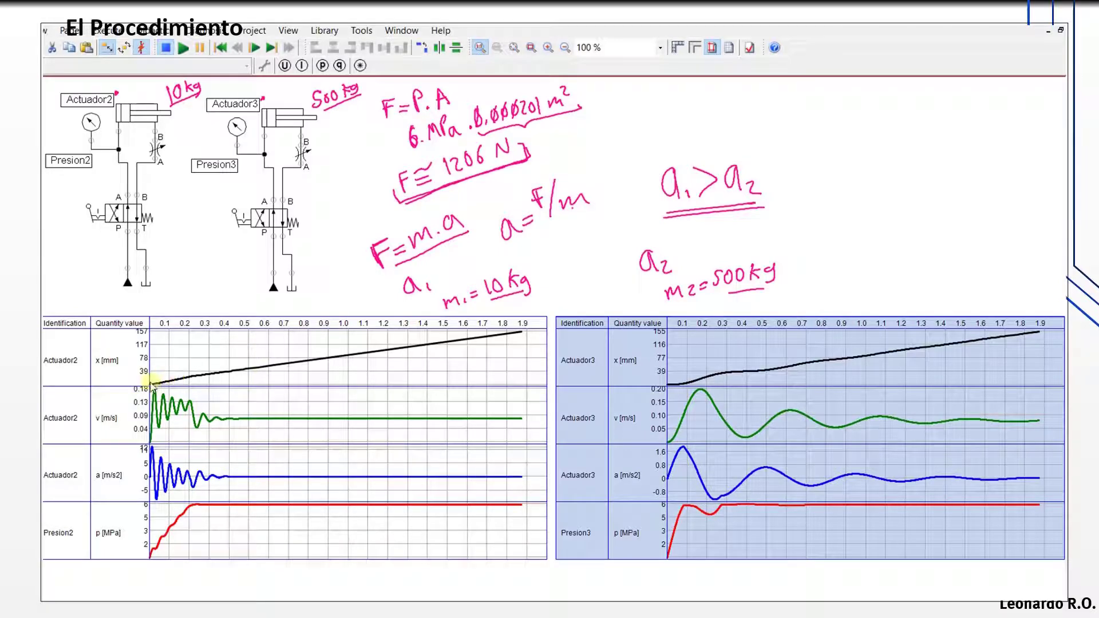
# Step: Examine and compare the position curves of Actuador2 and Actuador3 in the two state diagrams
pyautogui.click(516, 336)
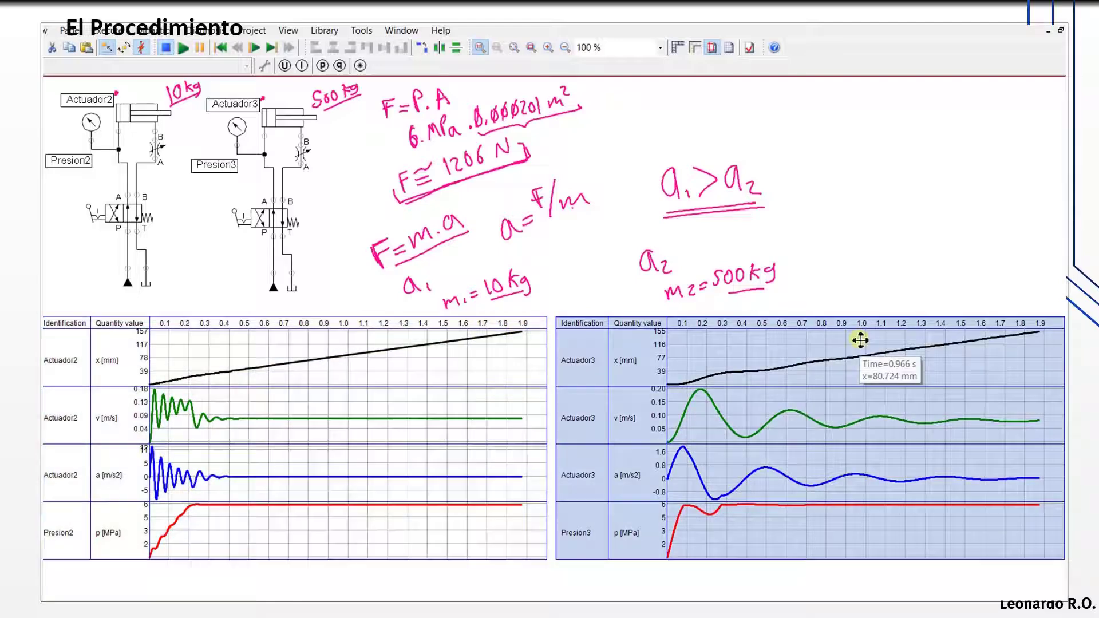
pyautogui.click(853, 348)
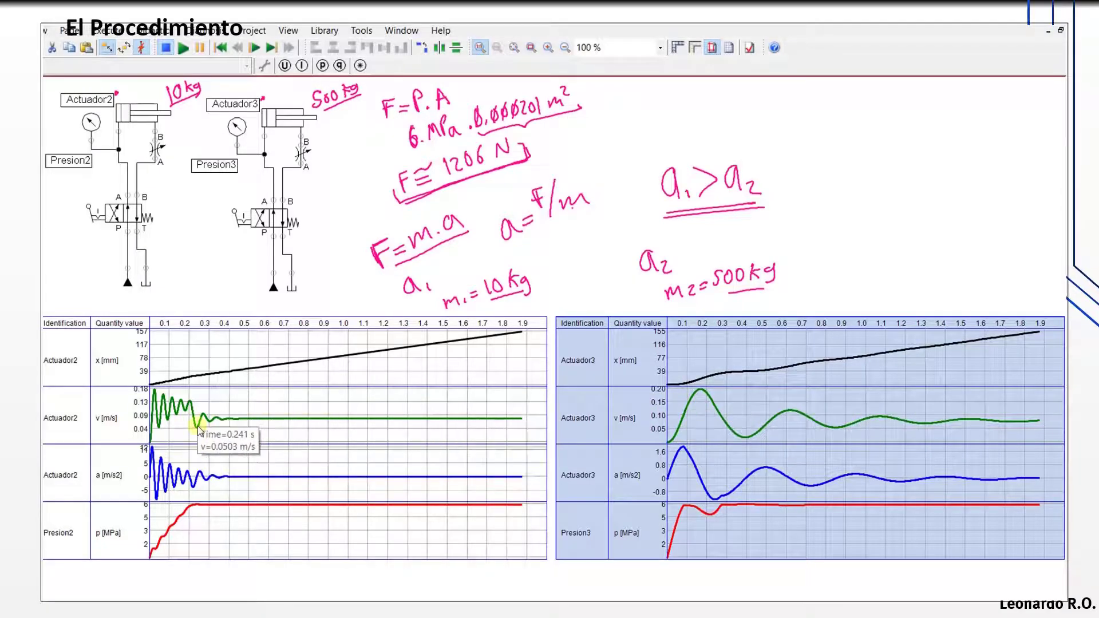
# Step: Compare the velocity and acceleration curves of Actuador2 and Actuador3 across the two state diagrams
pyautogui.click(183, 413)
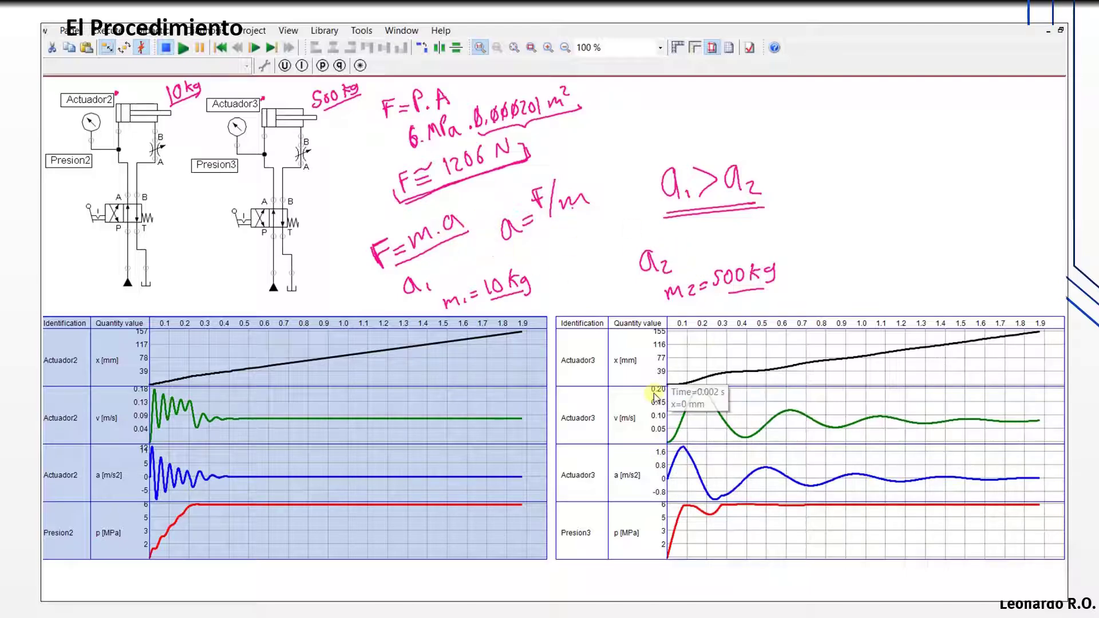
pyautogui.click(626, 417)
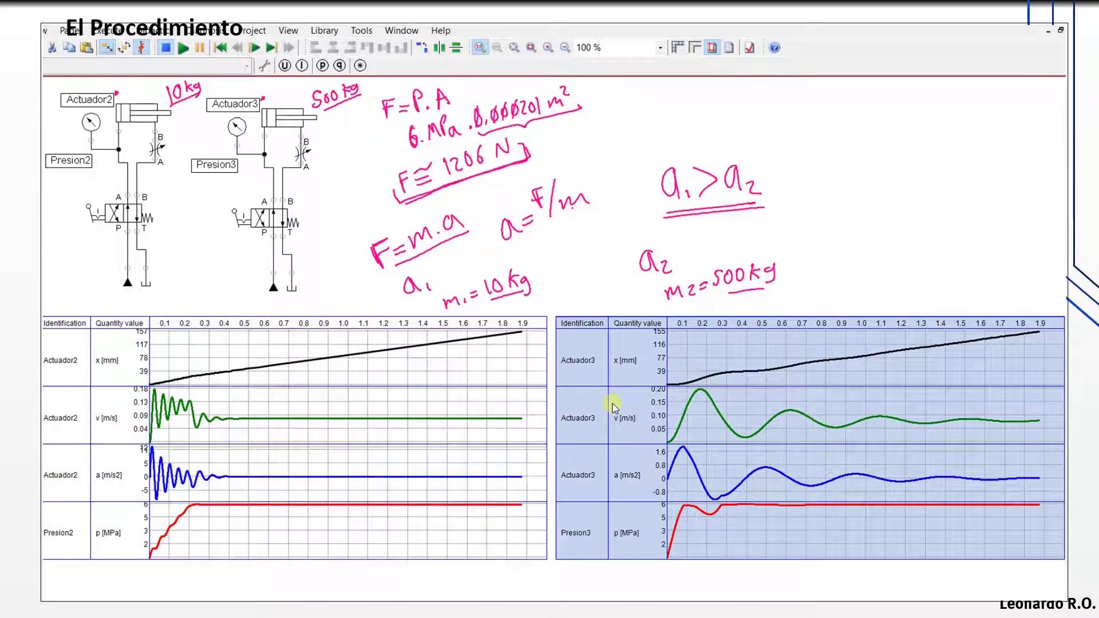
pyautogui.click(355, 370)
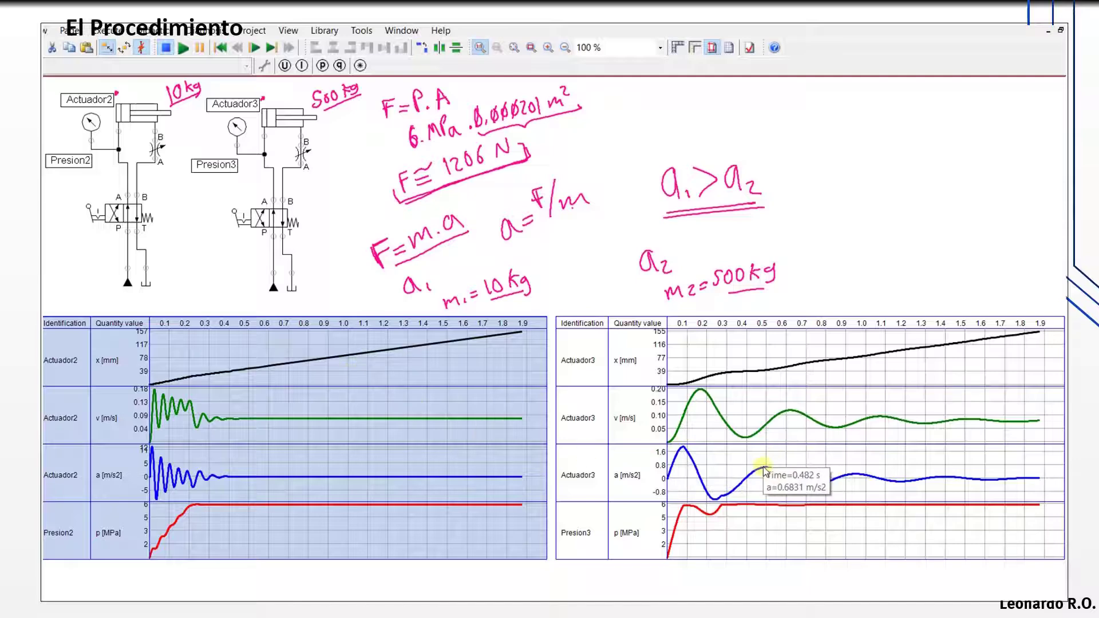
pyautogui.moveTo(687, 458)
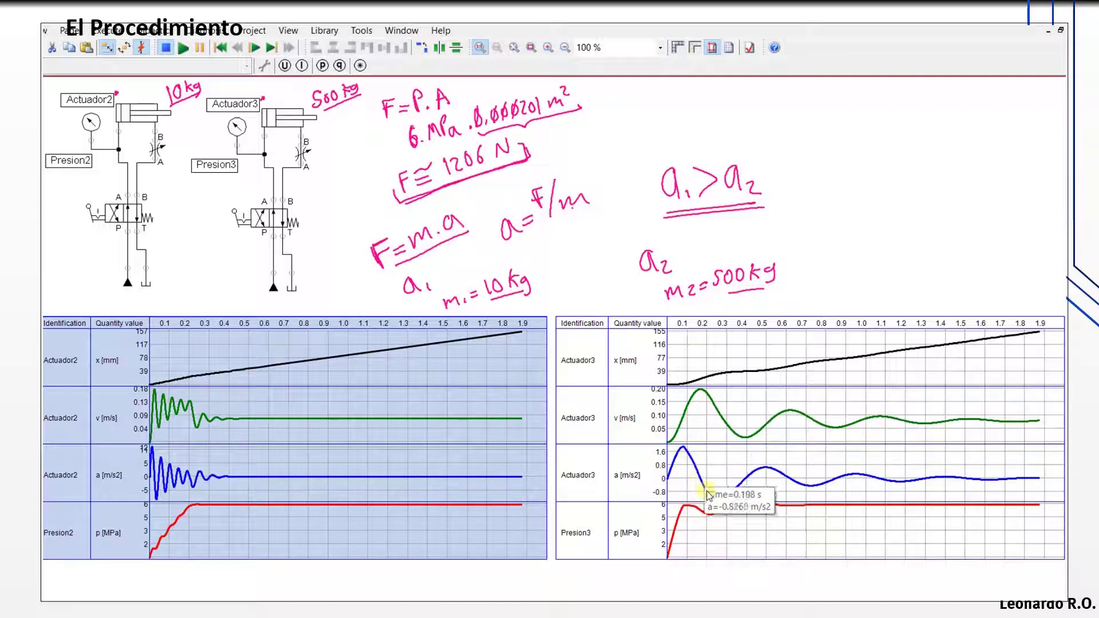
pyautogui.moveTo(677, 408)
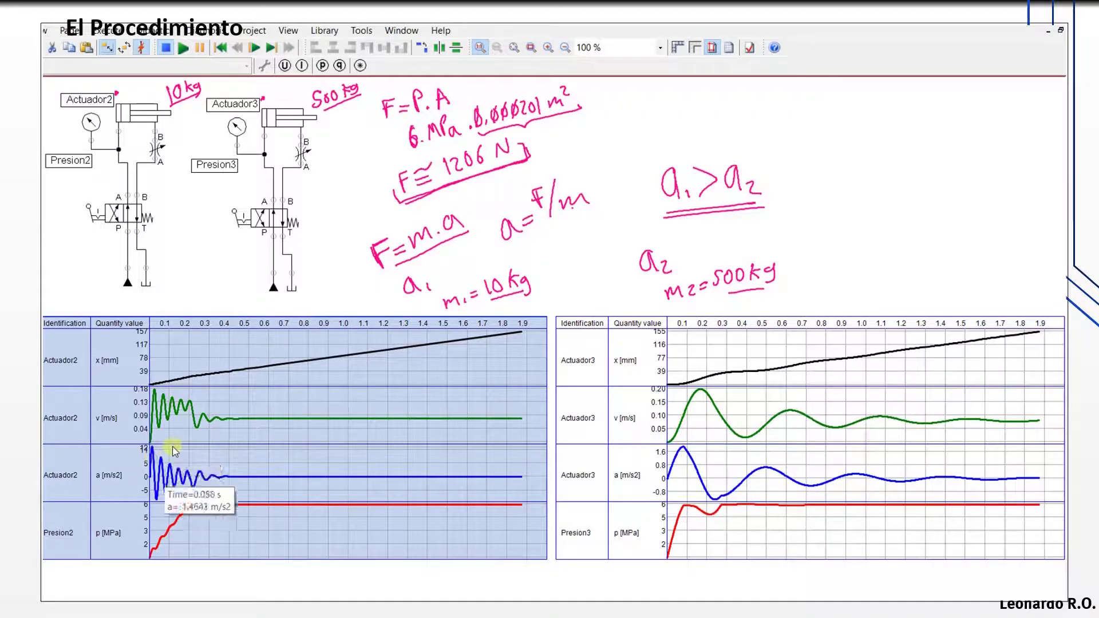
pyautogui.moveTo(179, 487)
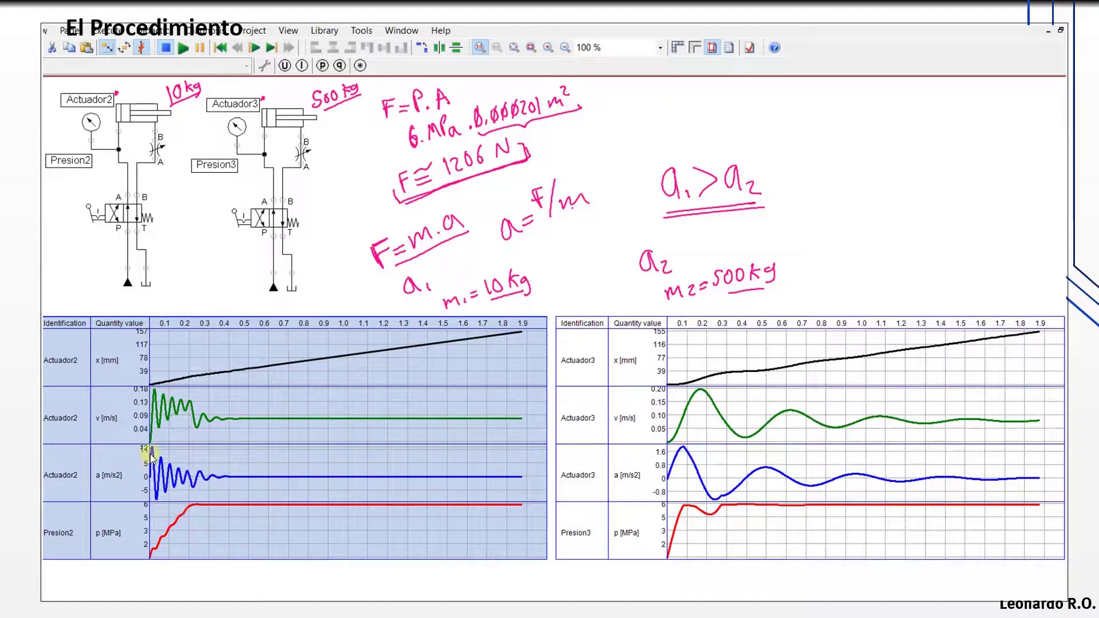
pyautogui.moveTo(195, 418)
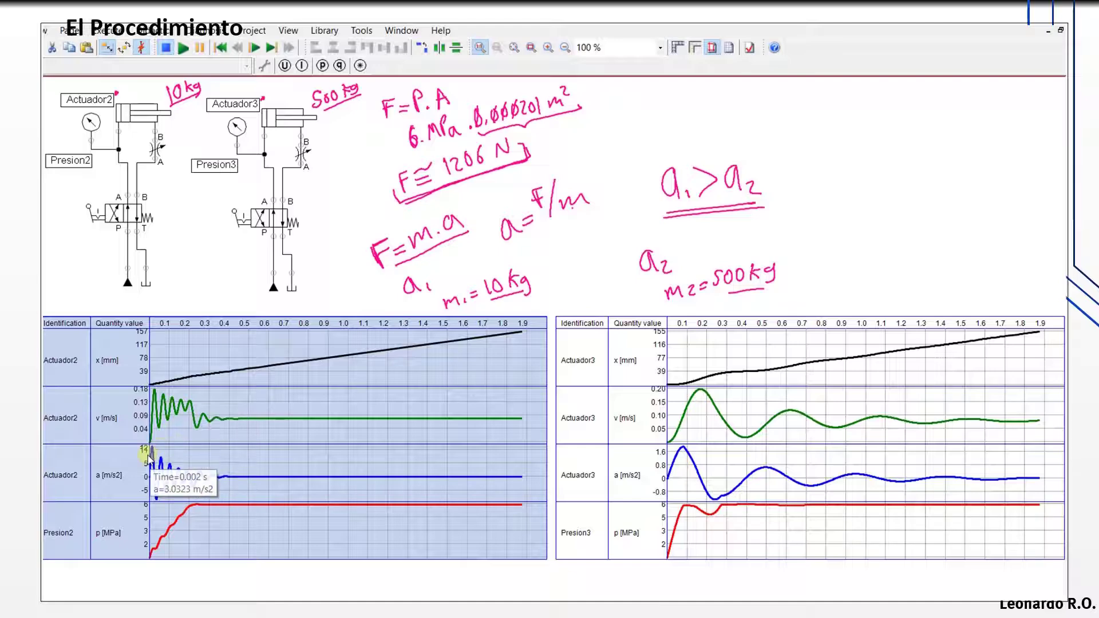
pyautogui.moveTo(157, 395)
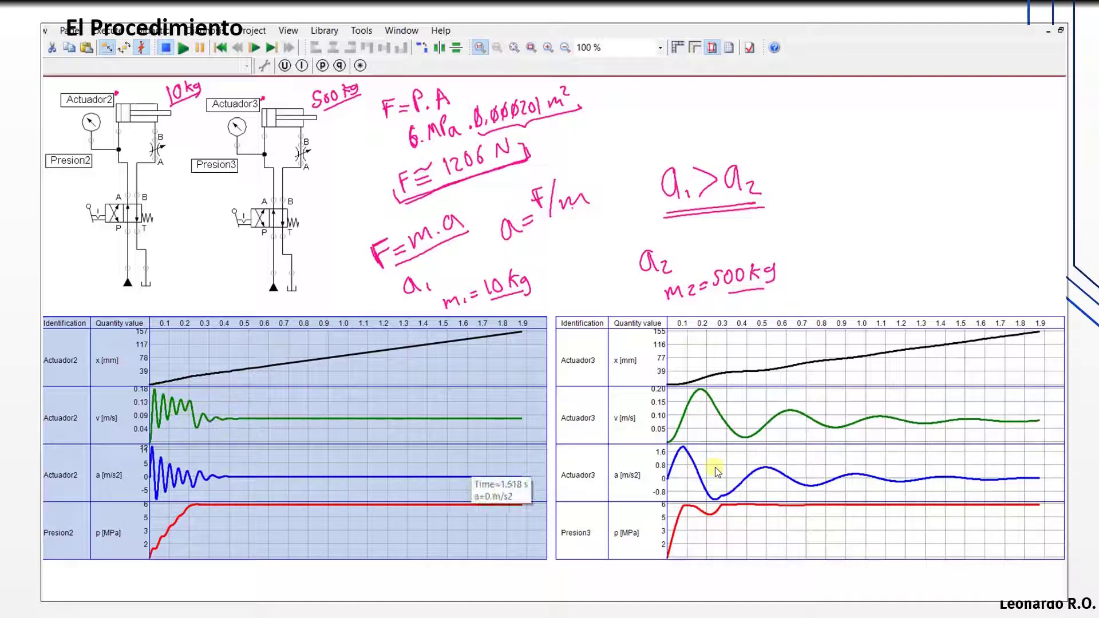
pyautogui.moveTo(731, 418)
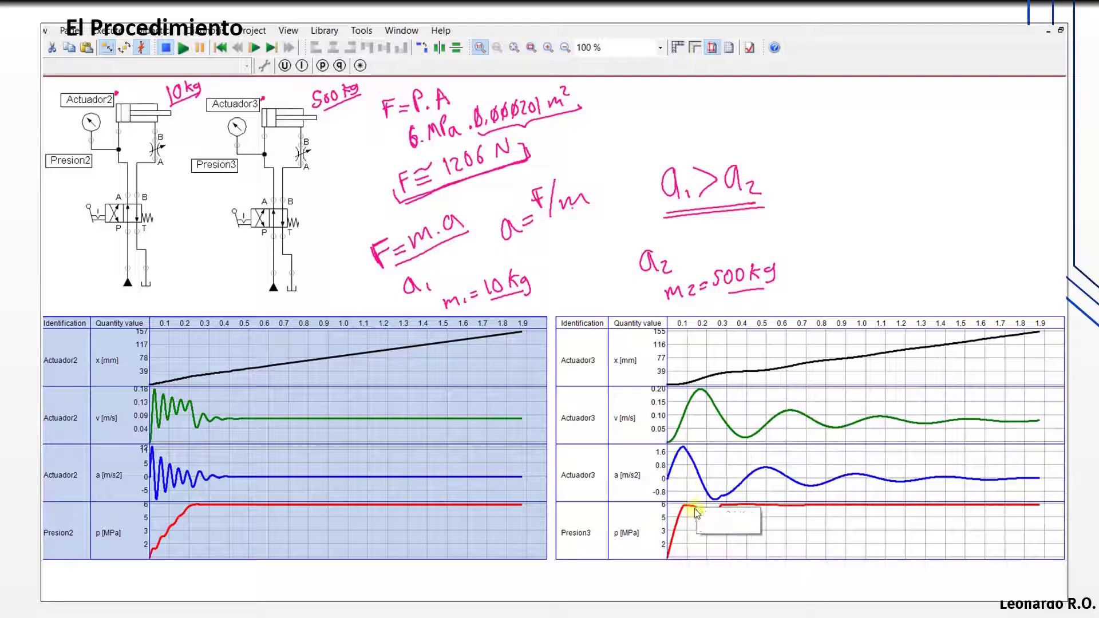
# Step: Examine the Presion2 and Presion3 pressure curves, and compare how the two actuators' velocities oscillate over time
pyautogui.moveTo(688, 517)
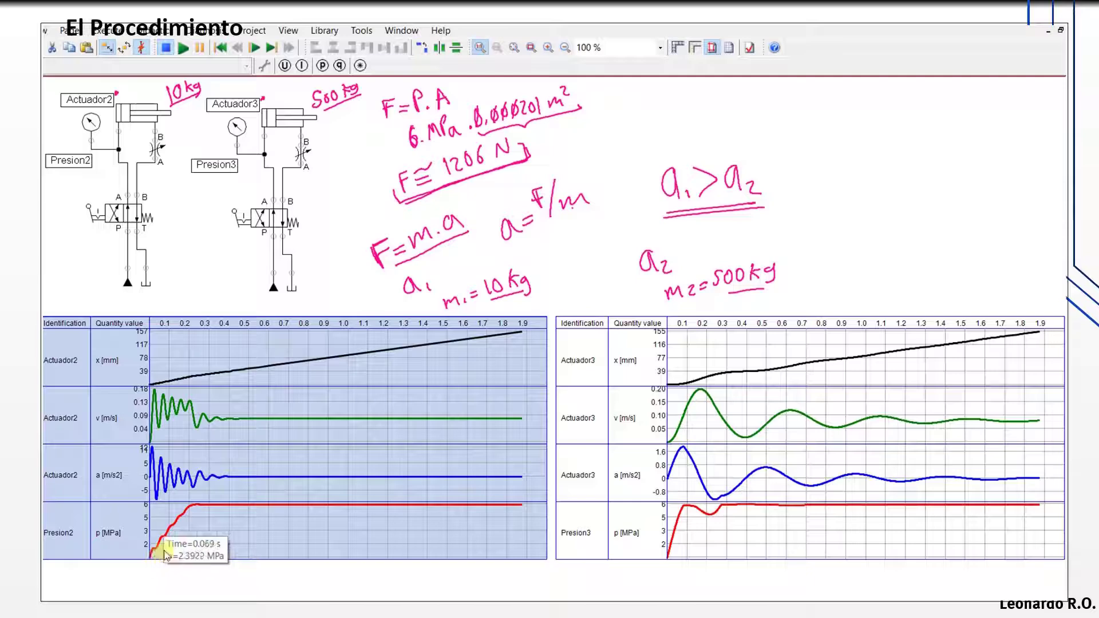
pyautogui.moveTo(190, 520)
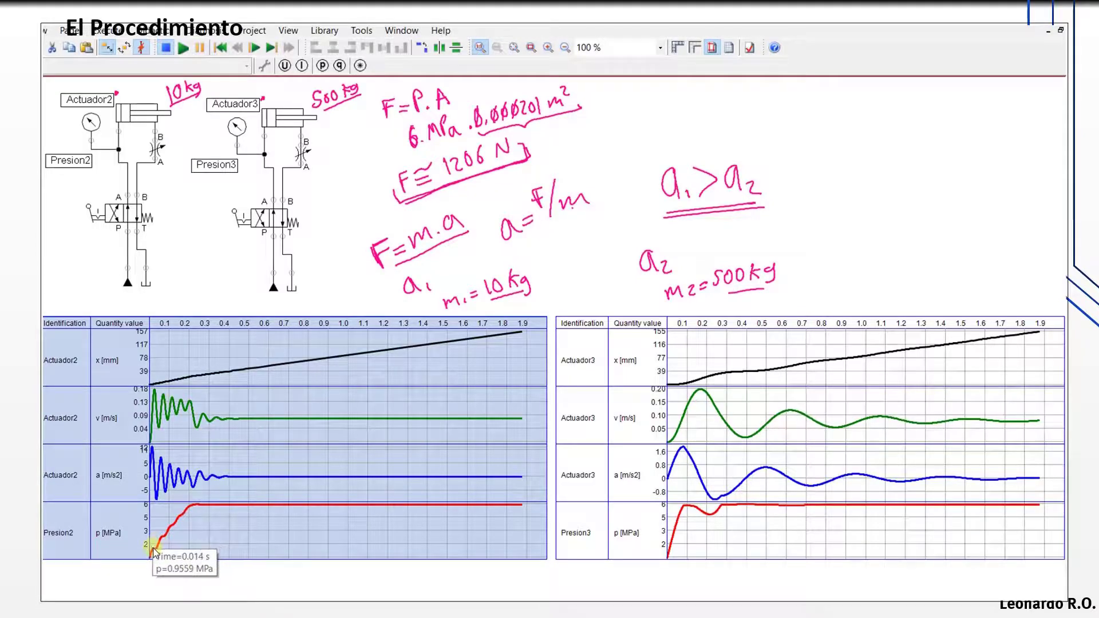
pyautogui.moveTo(164, 542)
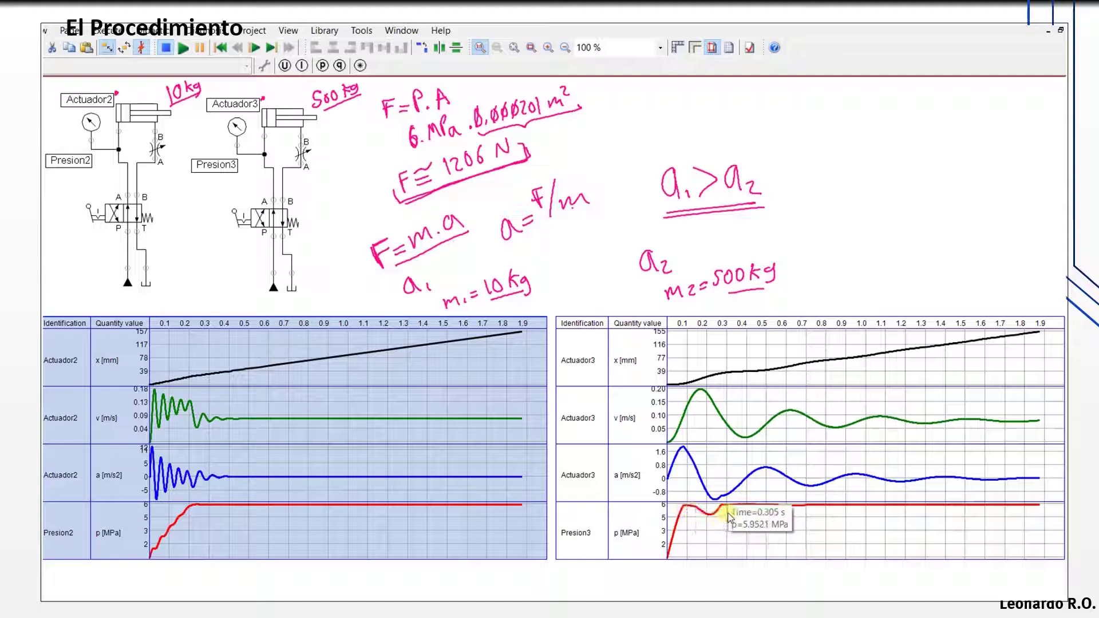
pyautogui.moveTo(713, 473)
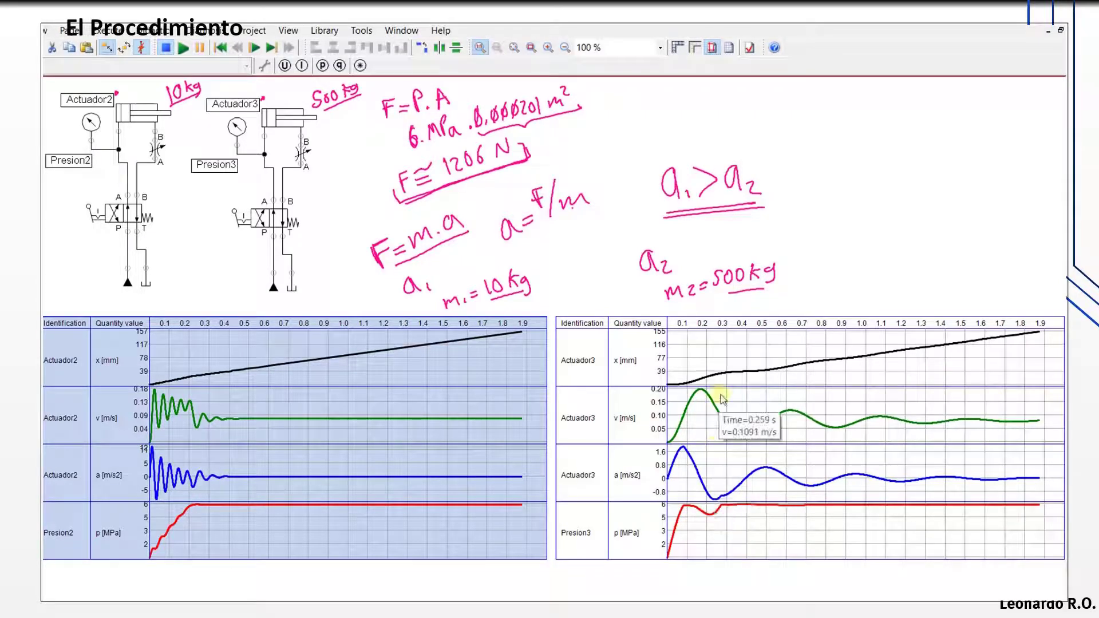
pyautogui.click(677, 425)
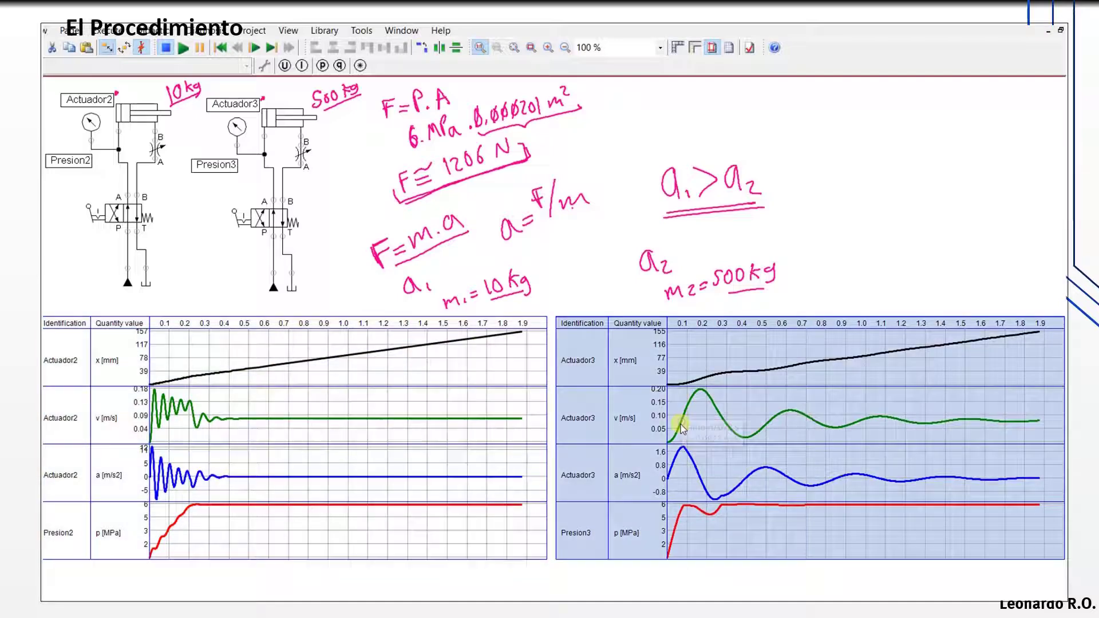
pyautogui.click(290, 431)
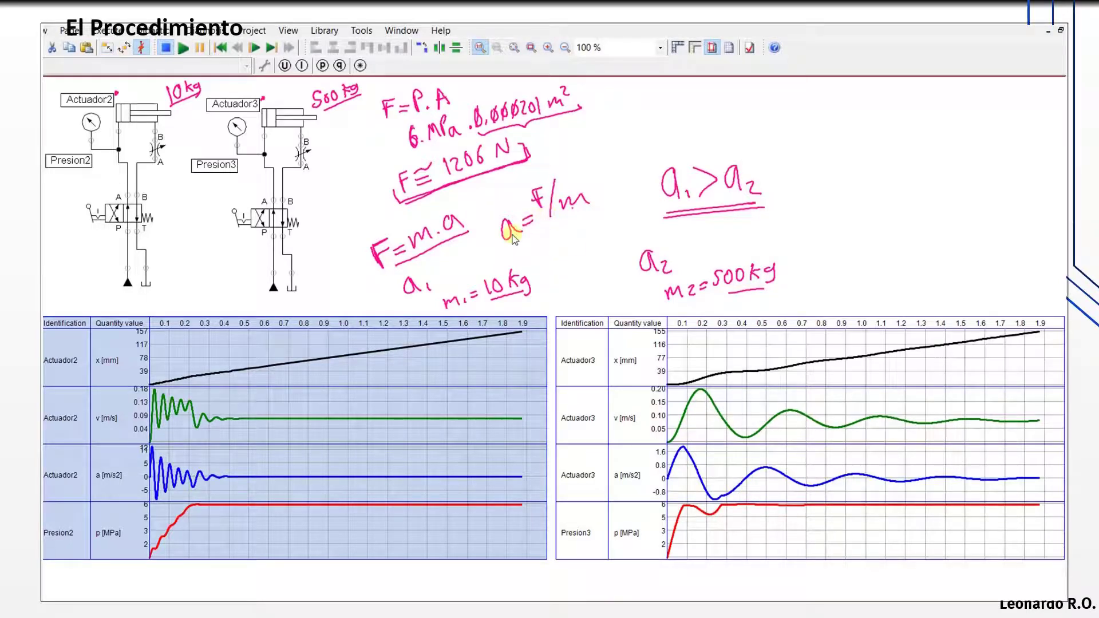
pyautogui.moveTo(693, 439)
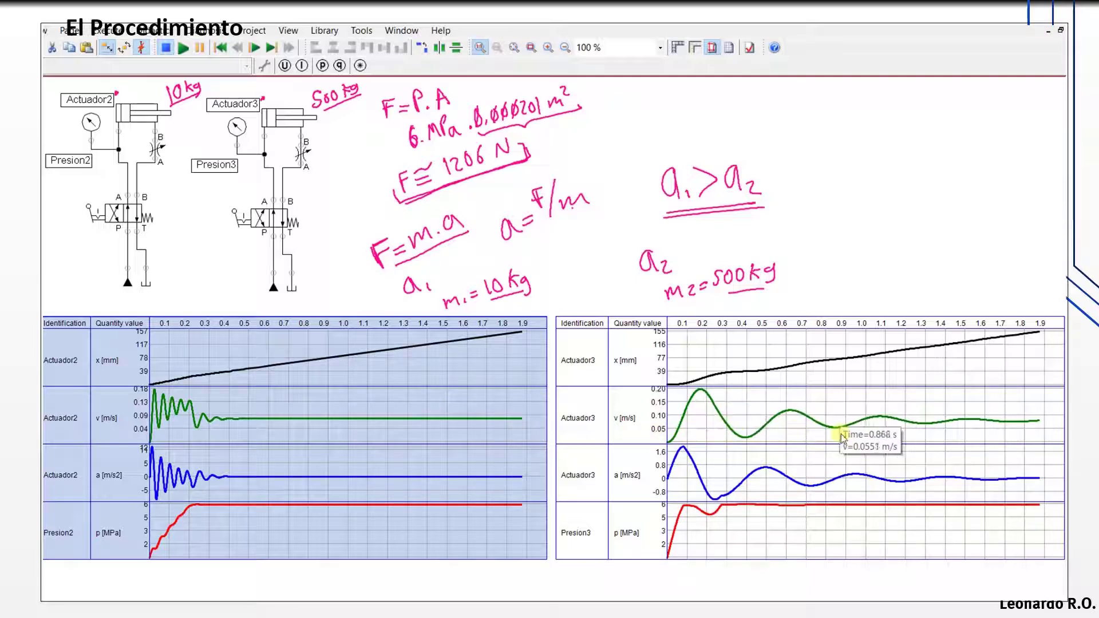
pyautogui.click(611, 394)
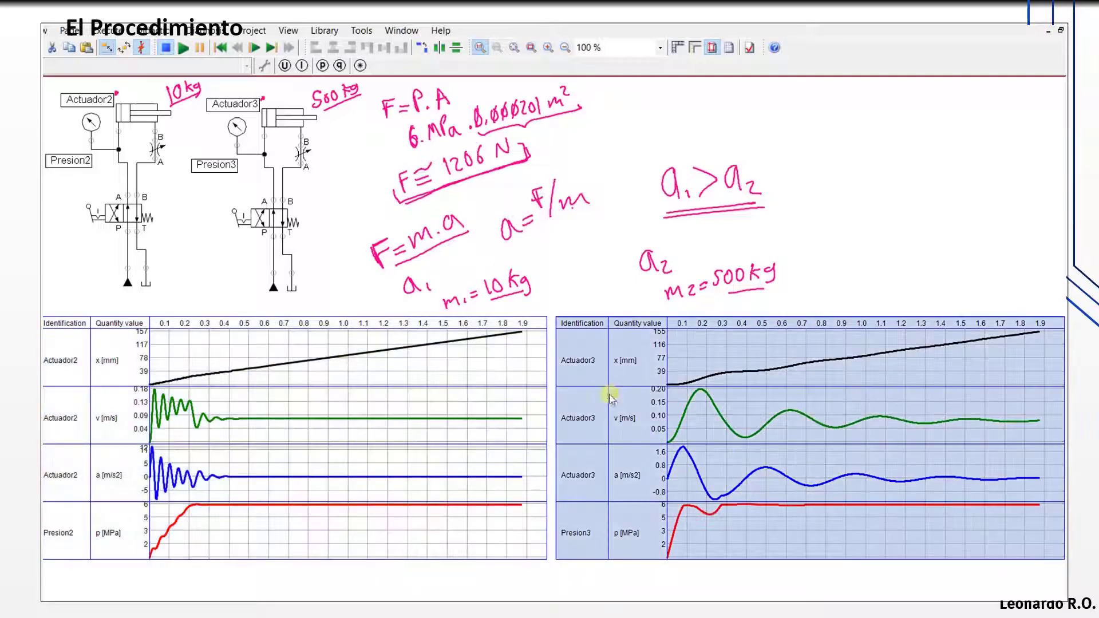
pyautogui.click(320, 395)
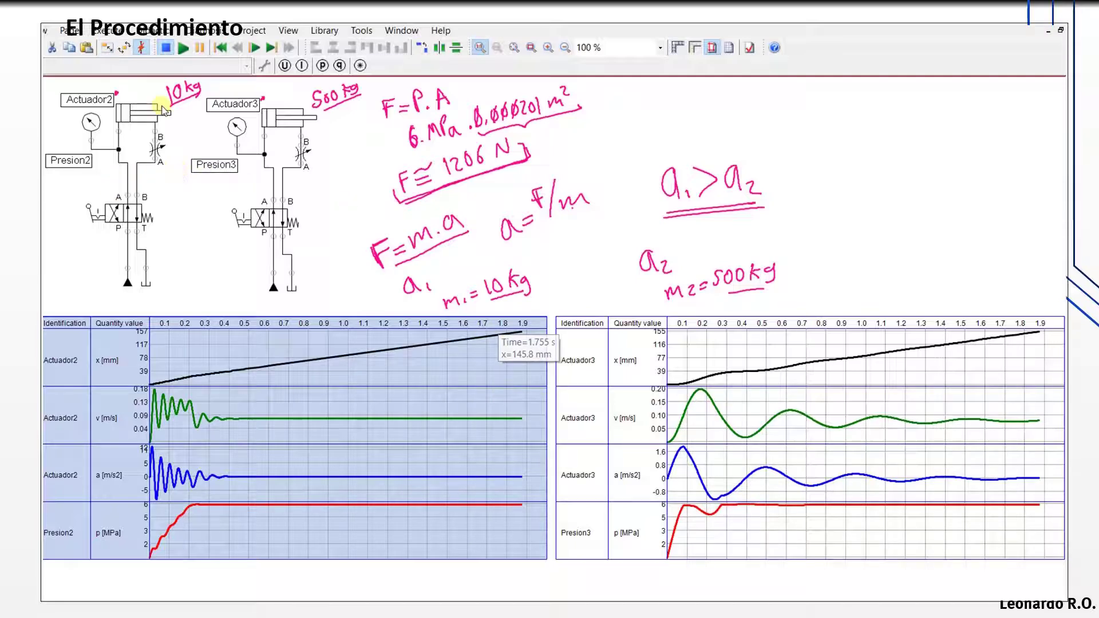
# Step: Review the properties of the first circuit's 4/2-way hand-lever valve and the Actuador2 cylinder without changing them
pyautogui.click(125, 213)
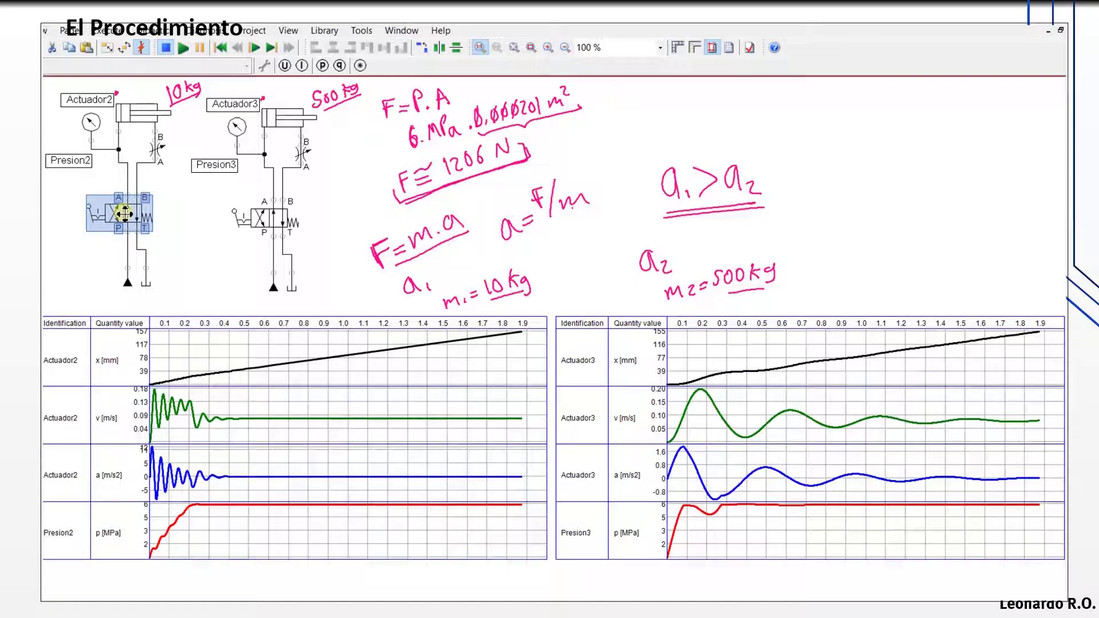
pyautogui.doubleClick(125, 213)
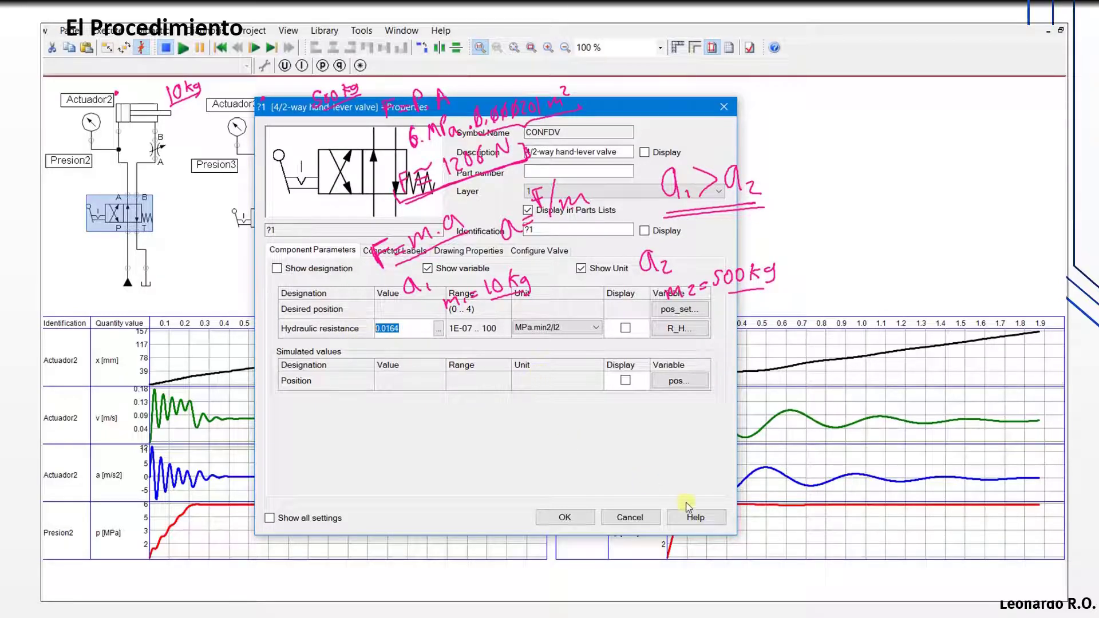
pyautogui.click(630, 518)
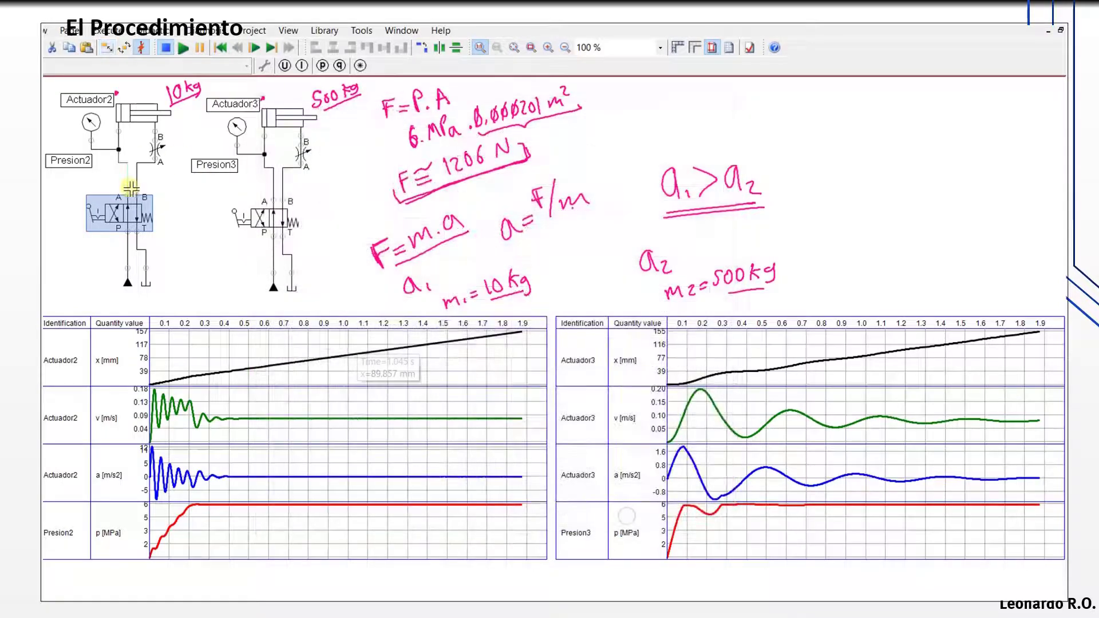
pyautogui.doubleClick(134, 115)
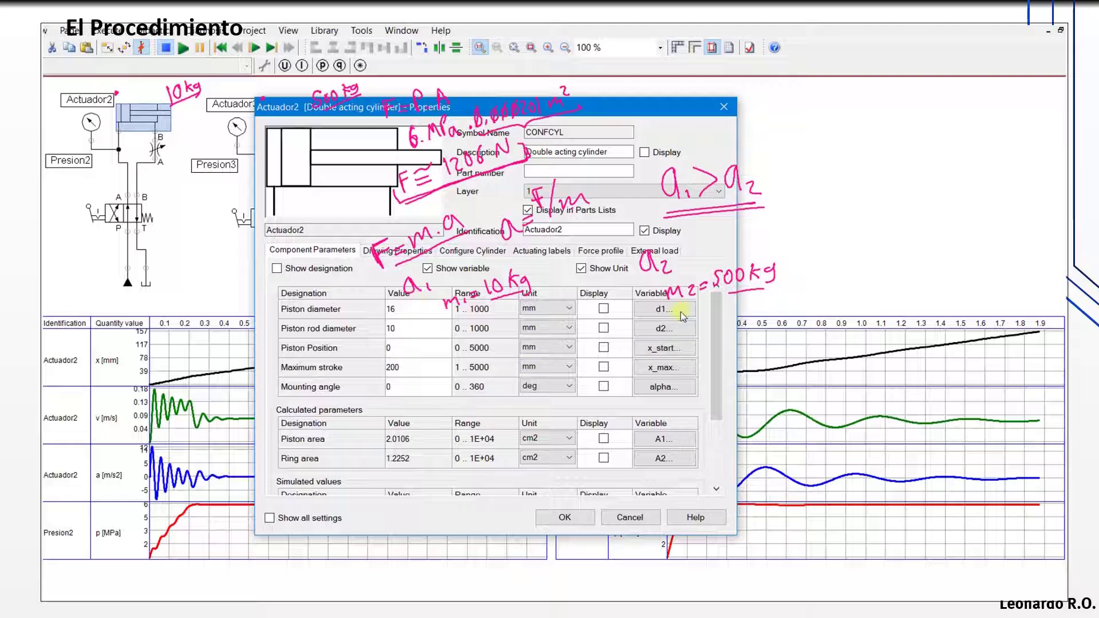
pyautogui.click(724, 107)
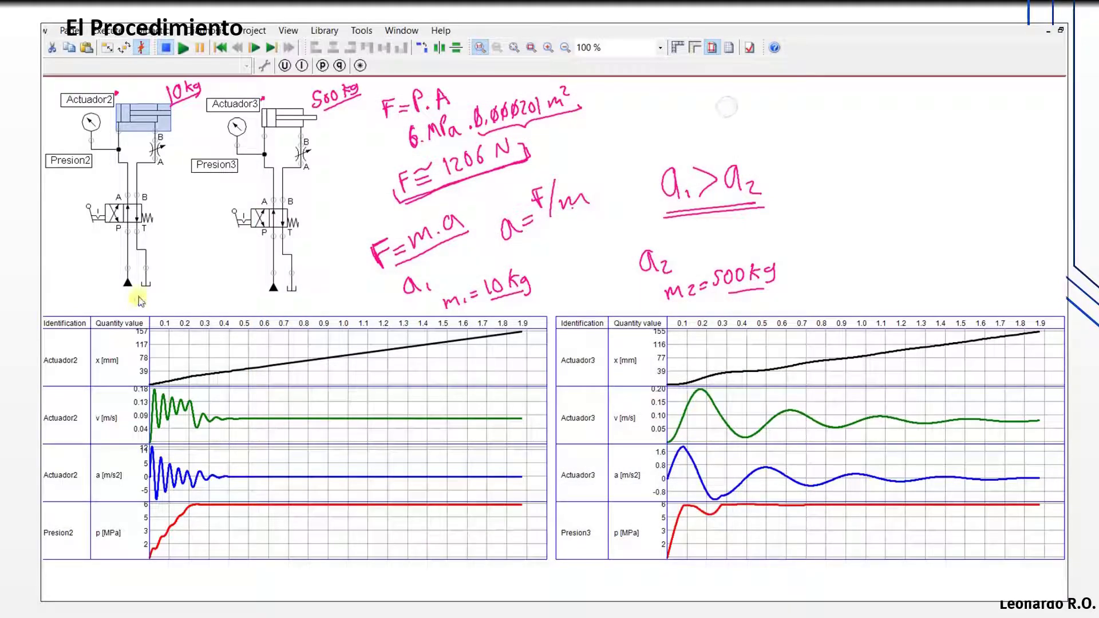
# Step: Check the delivery rate and maximum pressure settings of the first circuit's pump unit, and close its properties
pyautogui.click(128, 283)
pyautogui.doubleClick(127, 283)
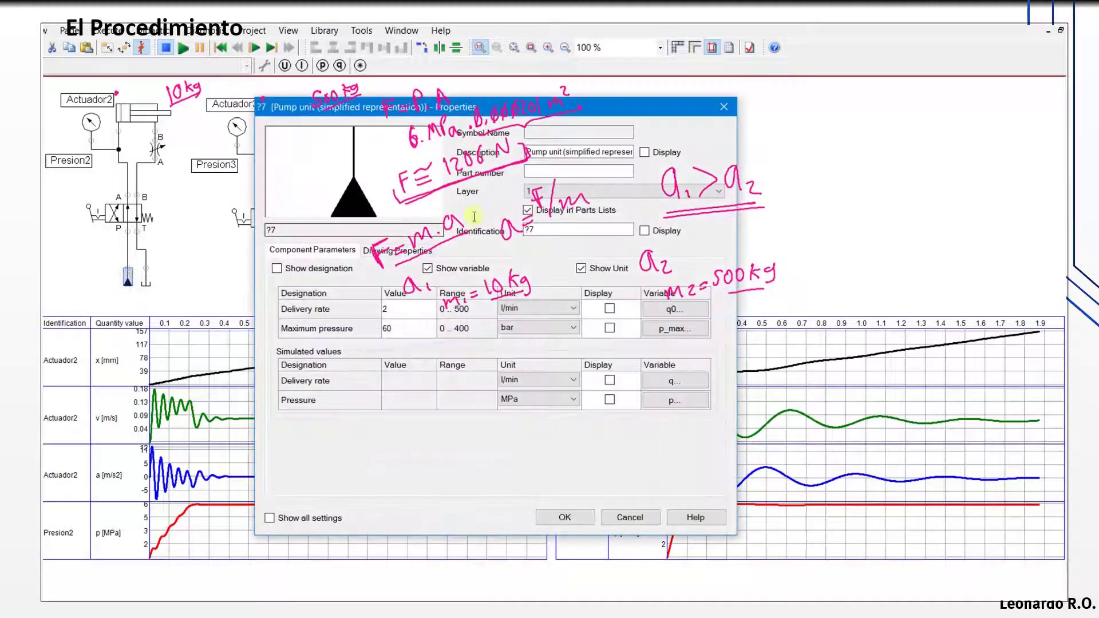
pyautogui.moveTo(363, 107); pyautogui.dragTo(157, 142)
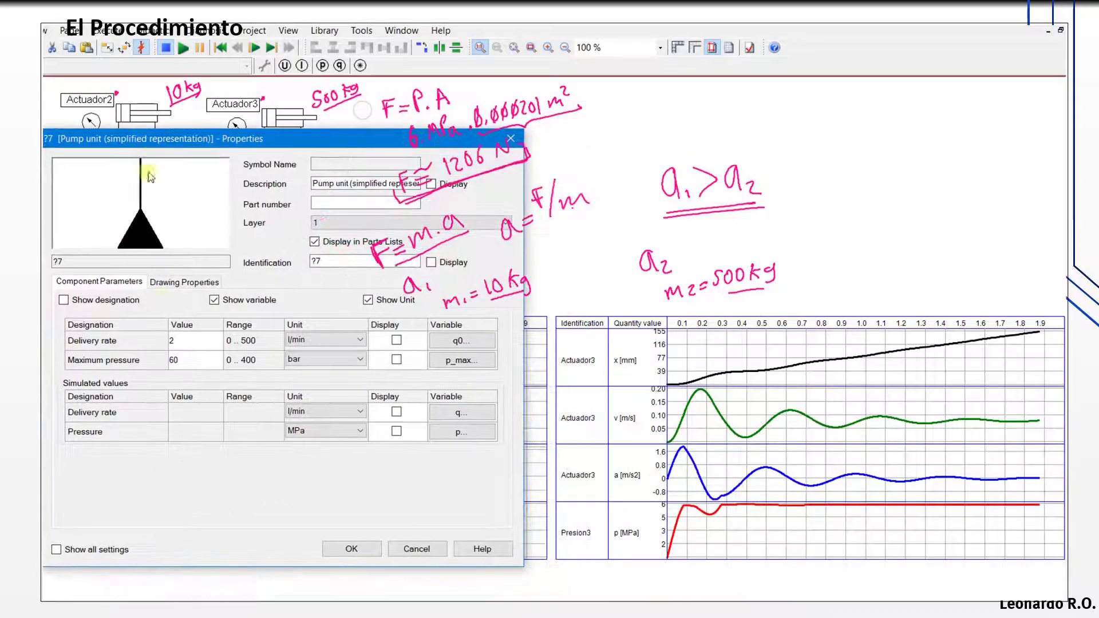
pyautogui.click(503, 141)
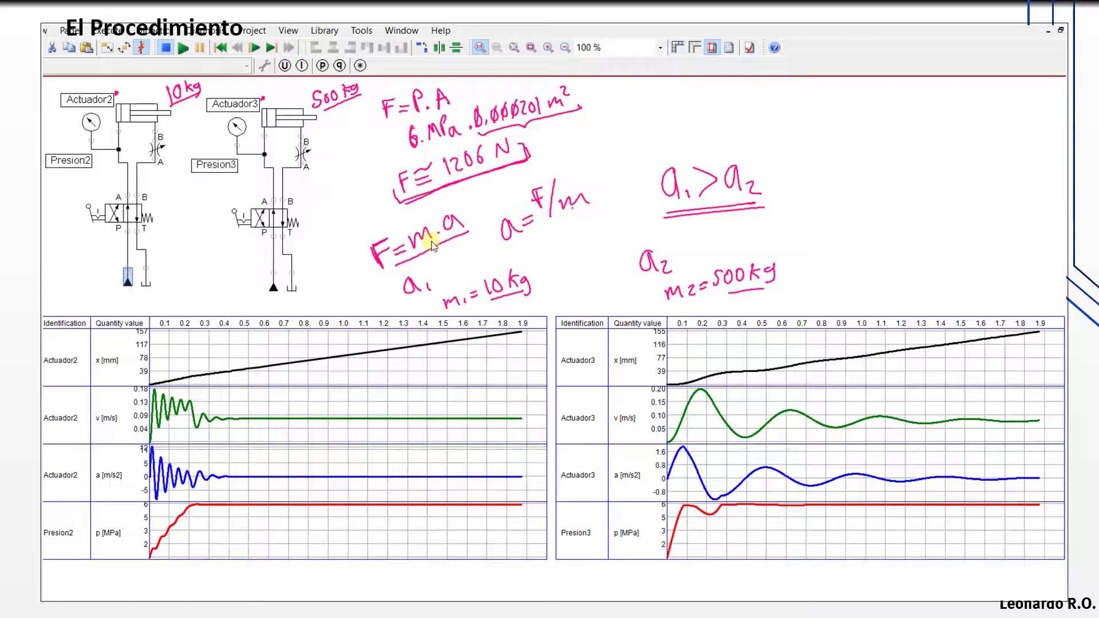